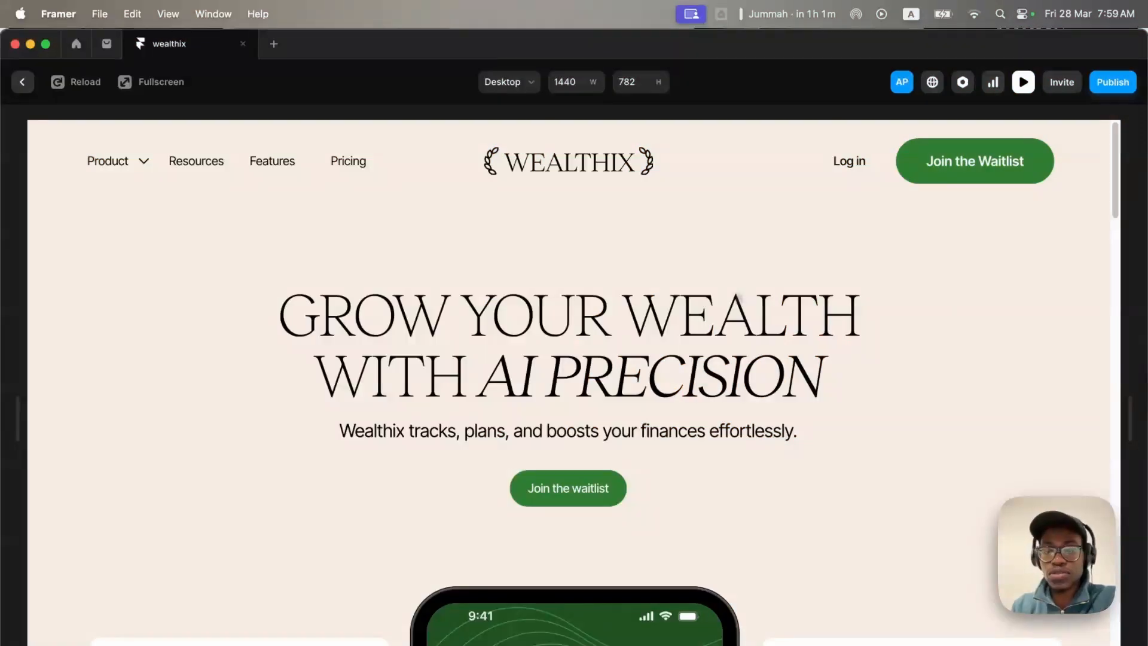
Examine the Wealthix landing page preview from the header through the numbered steps to the coming soon section.
scroll(574, 383, down, 10)
scroll(737, 293, down, 10)
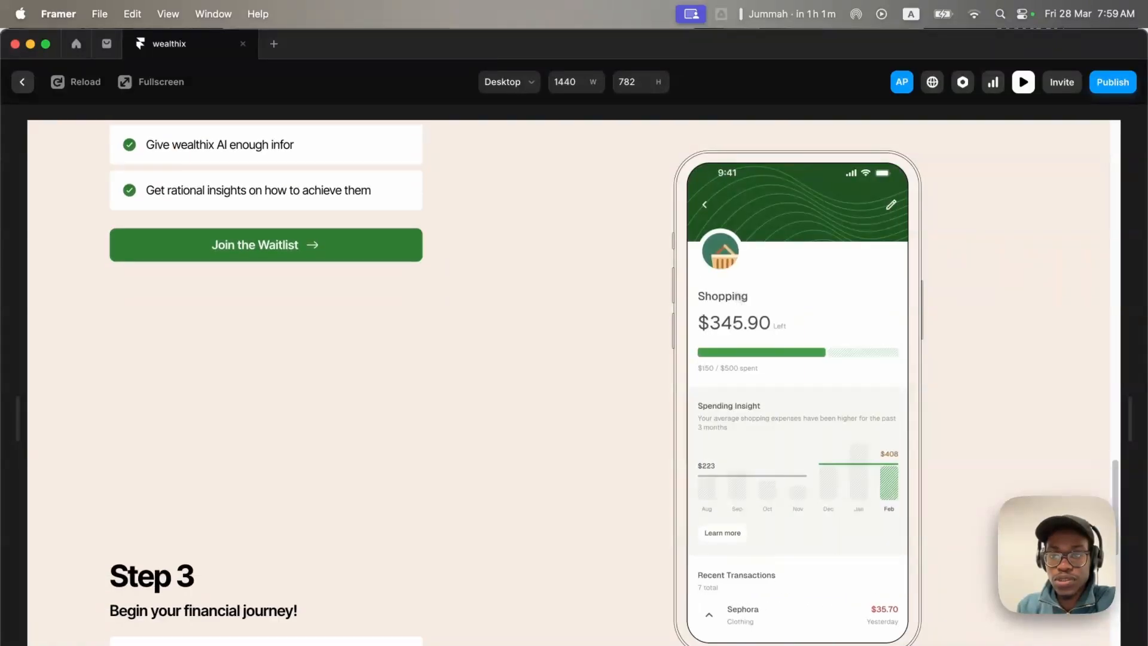
scroll(737, 293, down, 10)
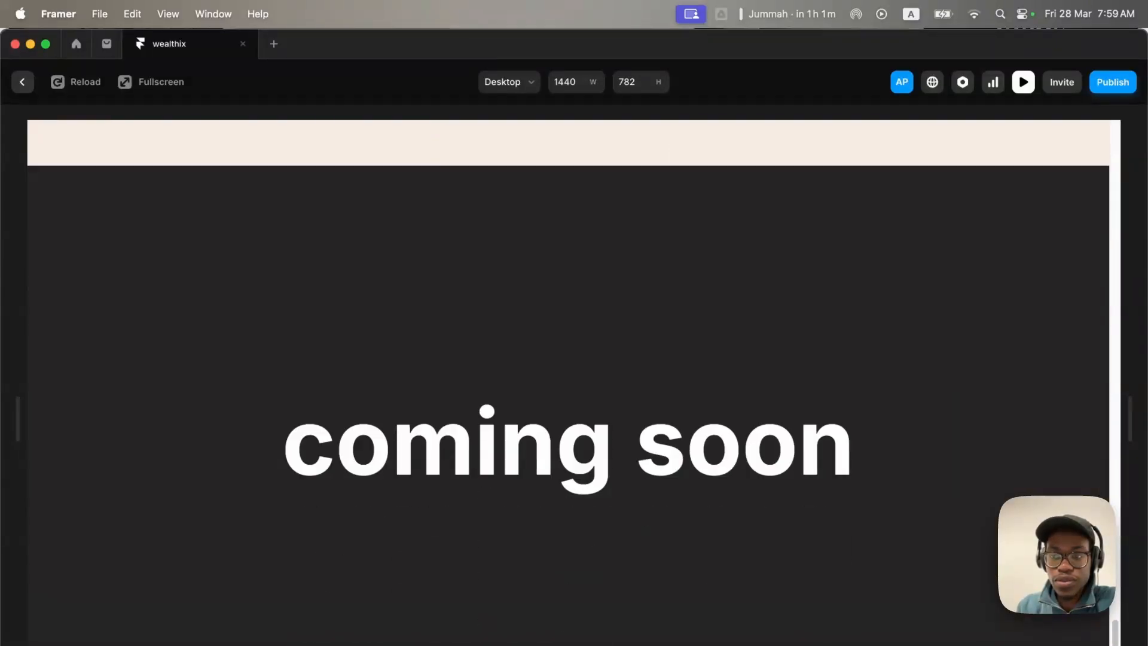
scroll(568, 383, up, 15)
Exit the preview and open the /test page for editing.
click(1023, 83)
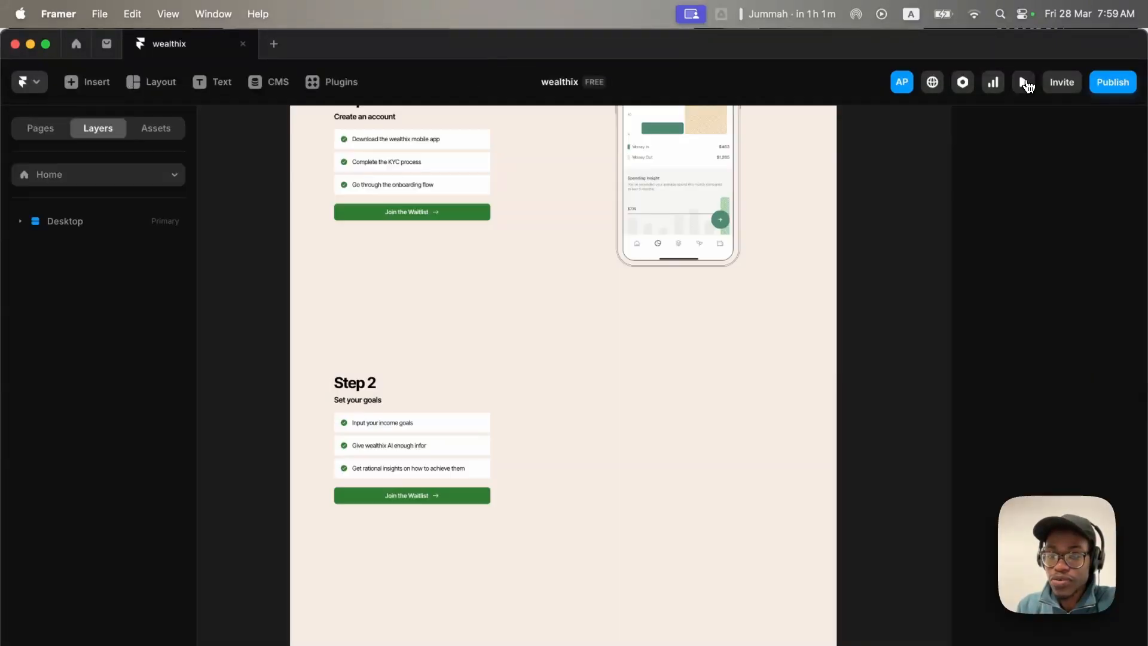
click(174, 176)
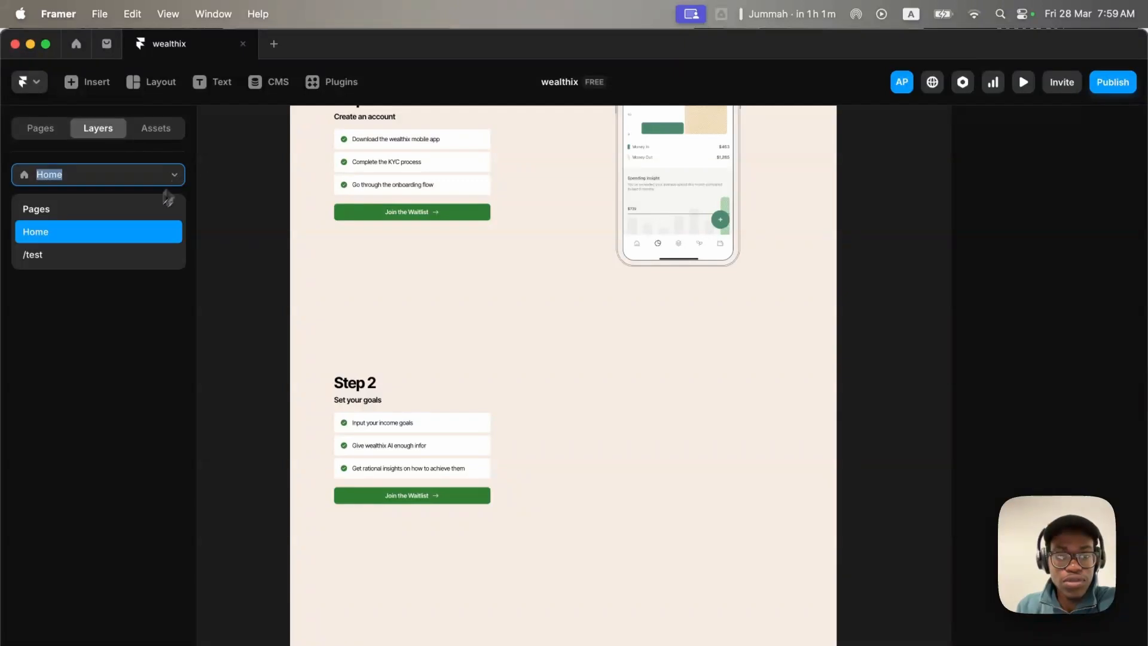
click(101, 254)
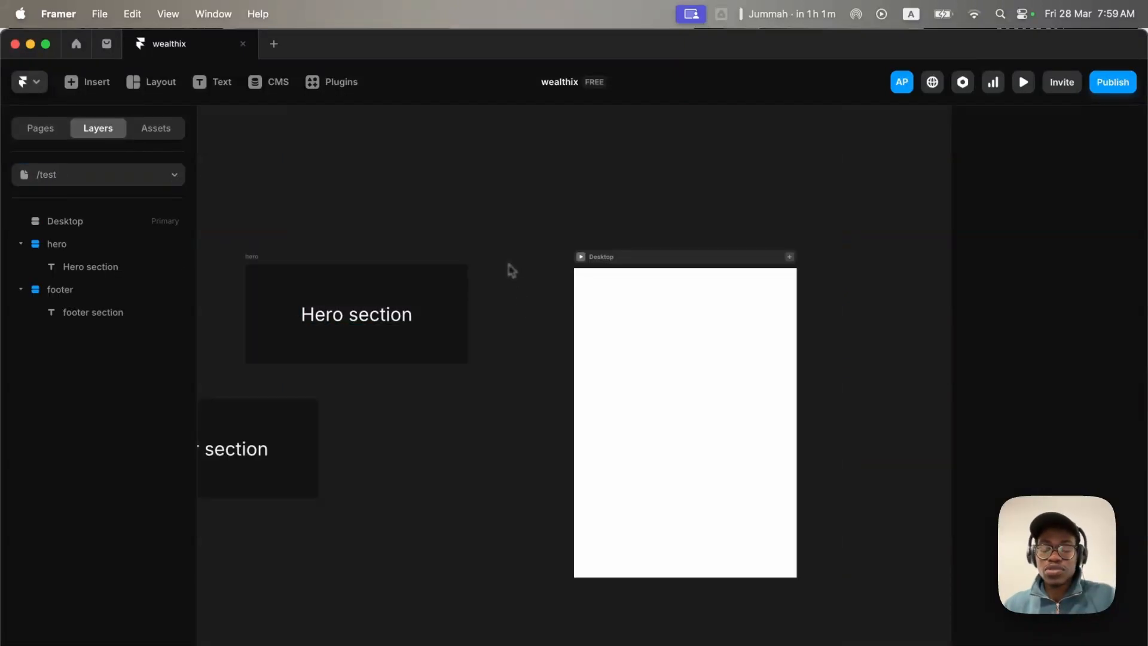
Place the hero frame inside the Desktop breakpoint and stack the footer frame directly beneath it.
drag(251, 262, 581, 288)
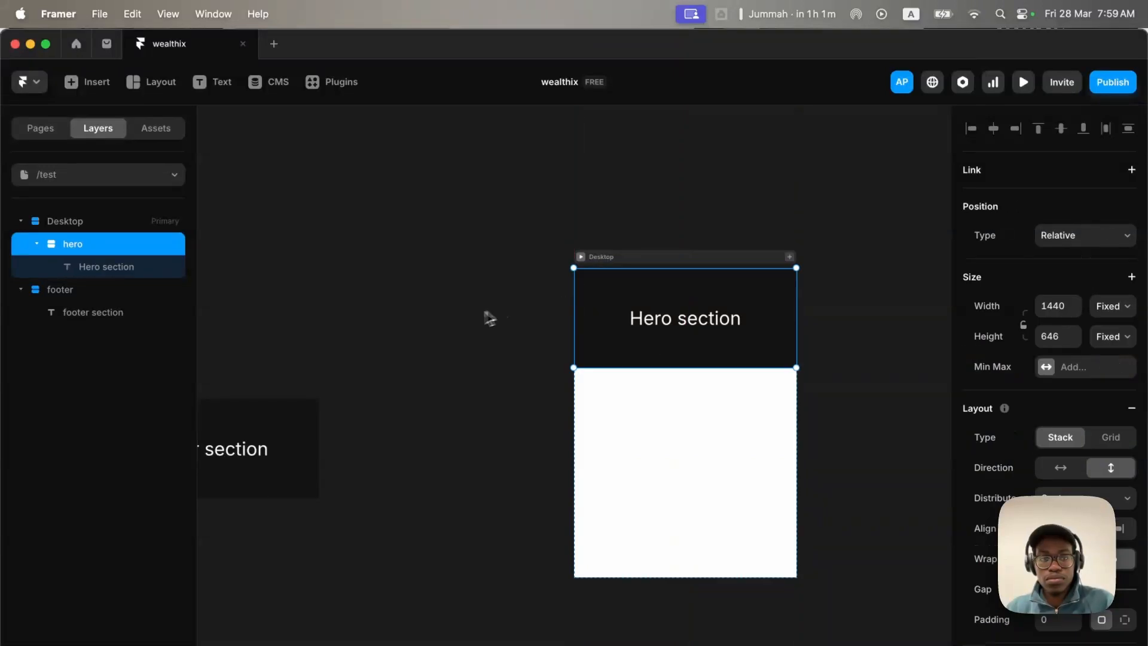
click(698, 259)
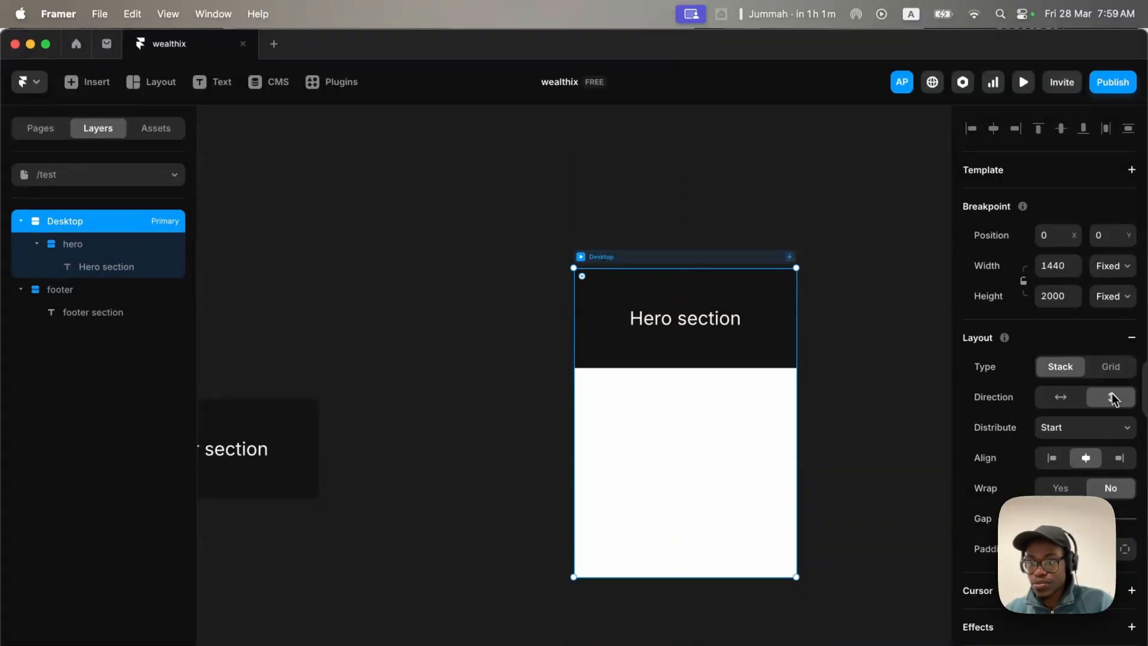
scroll(448, 385, down, 5)
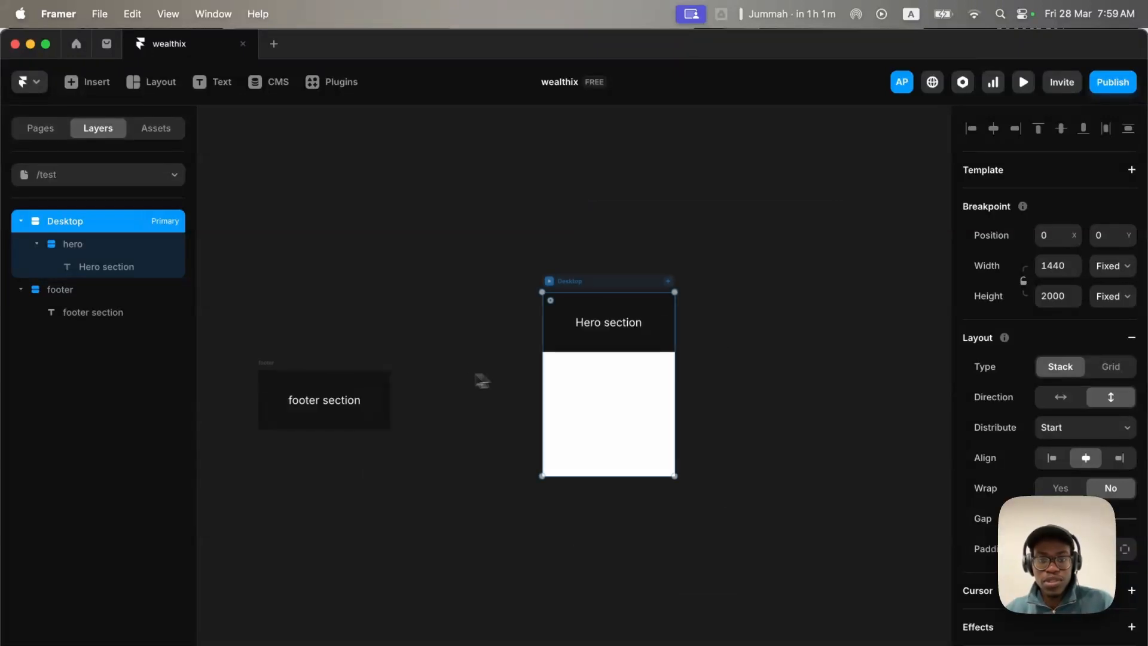
click(272, 372)
drag(267, 369, 586, 397)
click(592, 286)
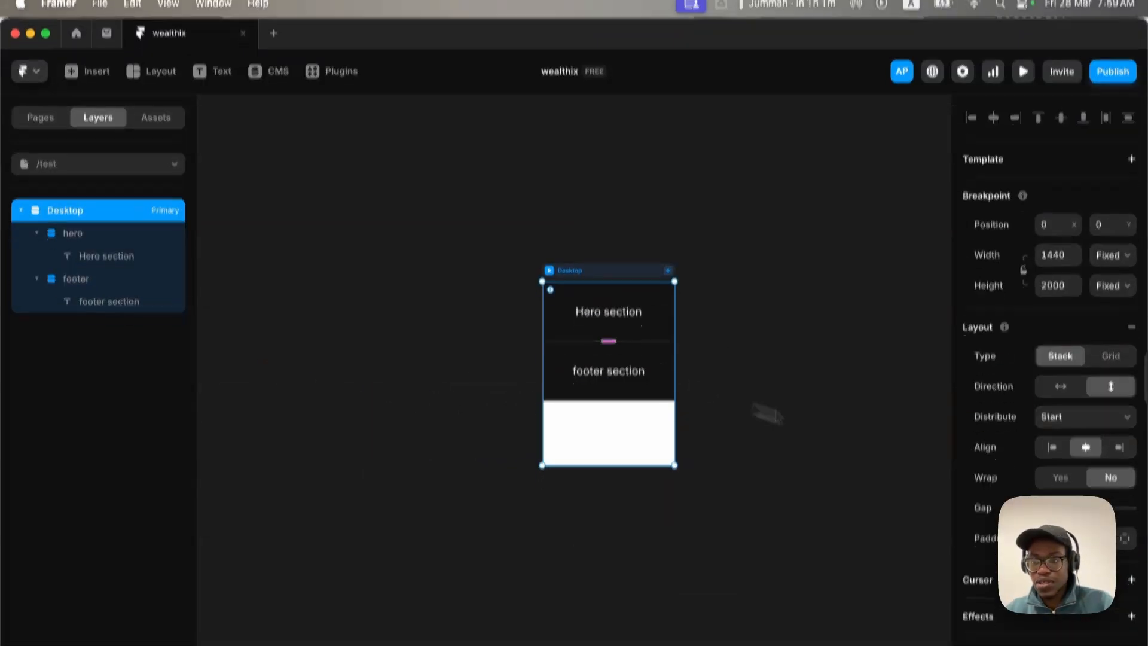
click(1063, 519)
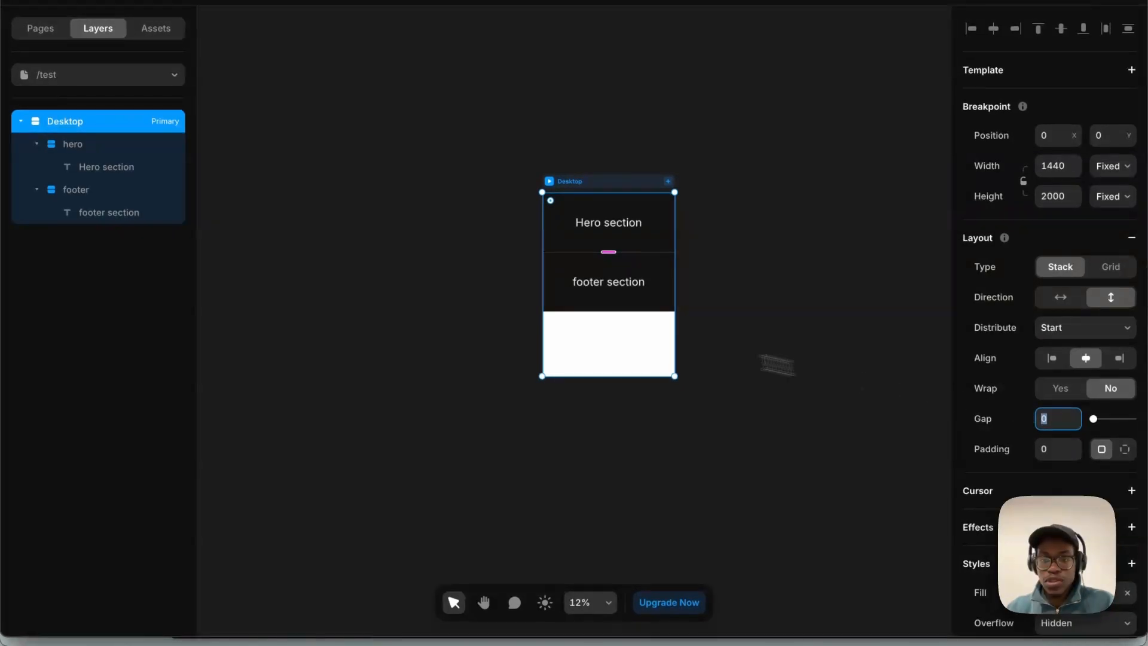
click(700, 282)
Draw a frame about 1060 by 350 in the empty area of the Desktop breakpoint below the footer section.
scroll(624, 253, up, 5)
scroll(624, 254, up, 5)
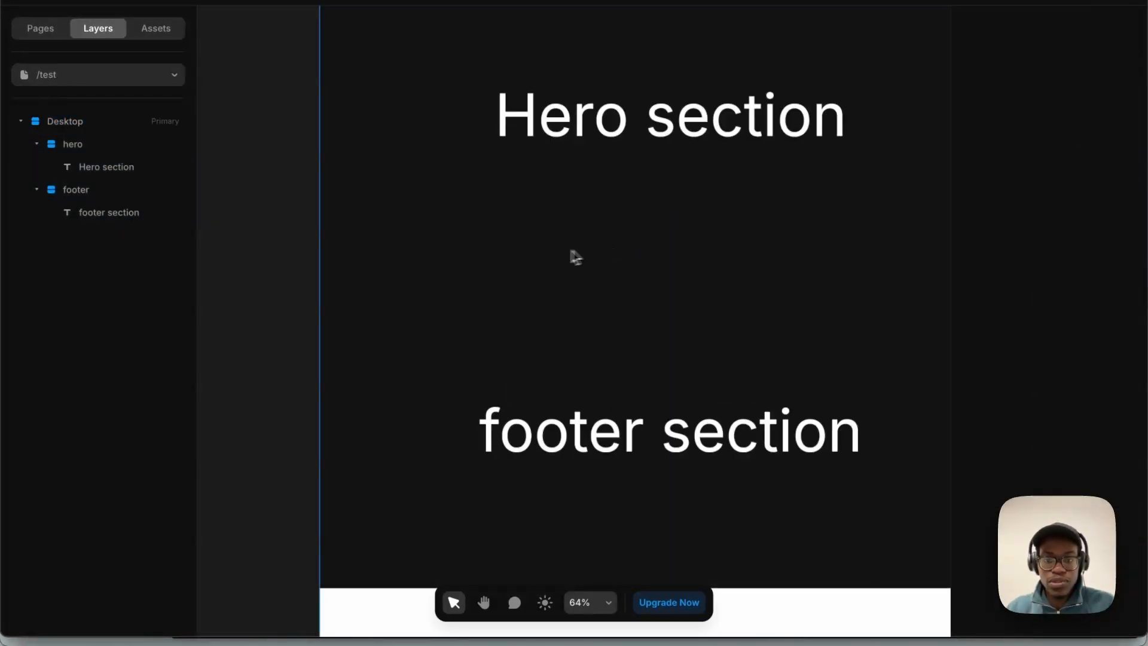
scroll(578, 256, down, 3)
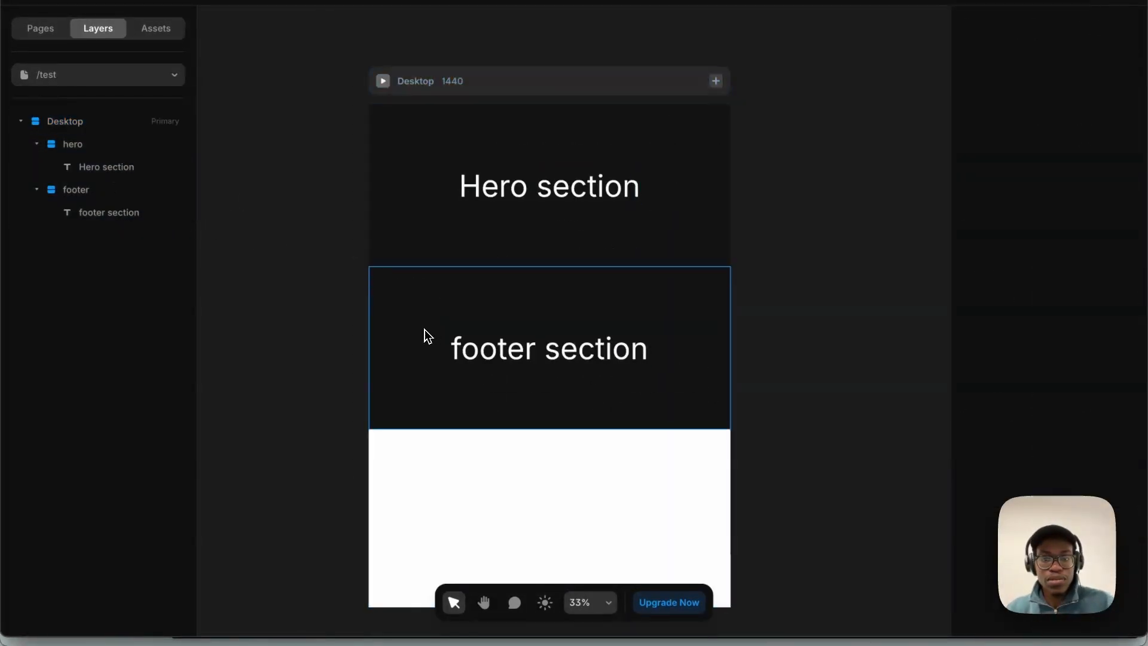
key(r)
drag(434, 462, 629, 544)
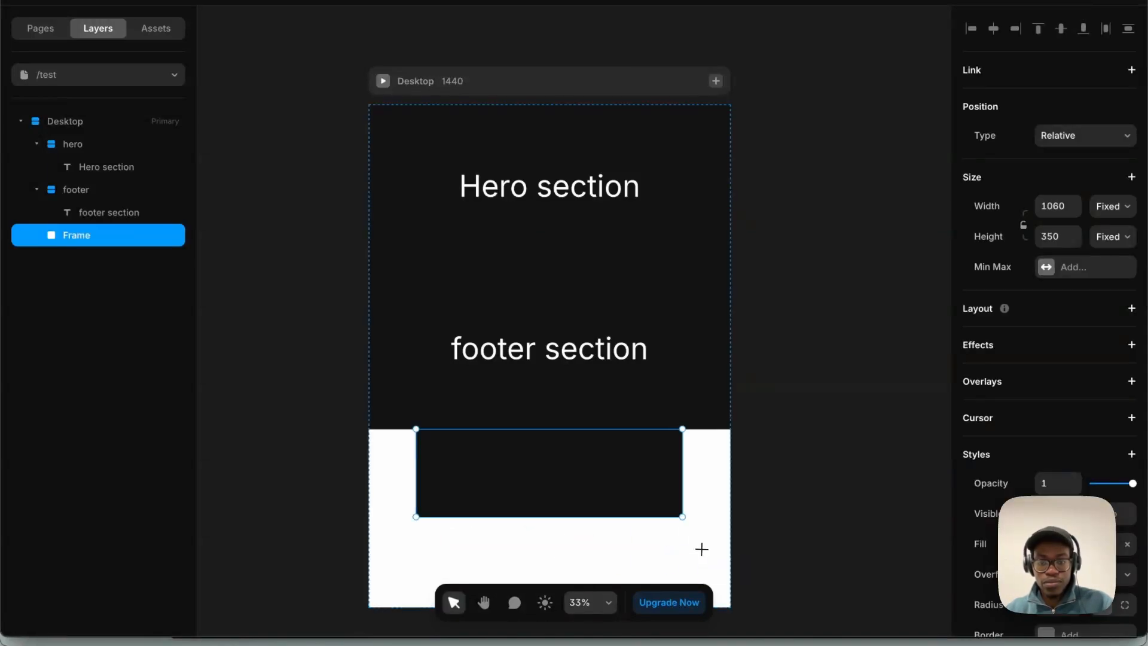
Rename the new frame "middle section" and move it between the hero and footer sections.
double_click(125, 235)
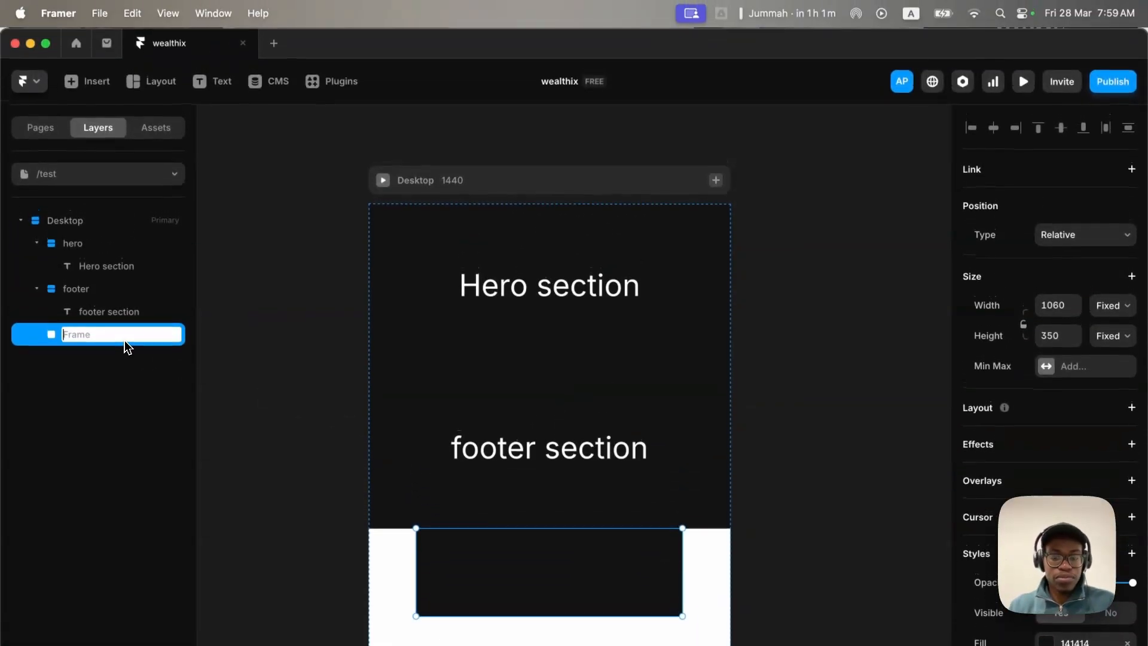
text(middle se)
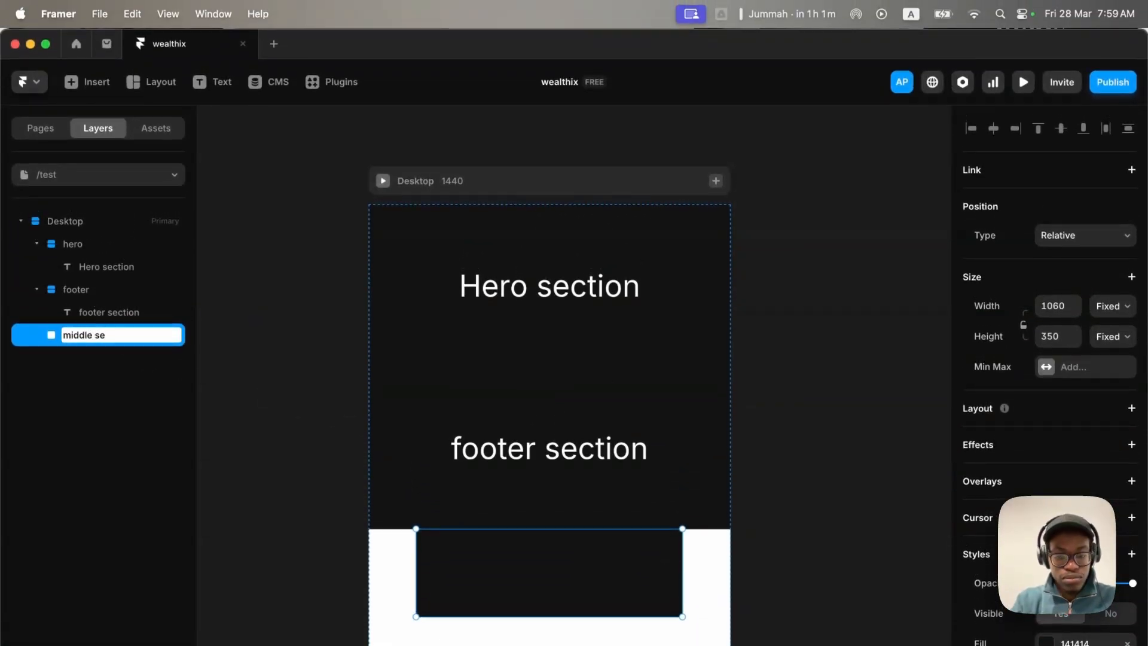
text(ction)
key(Return)
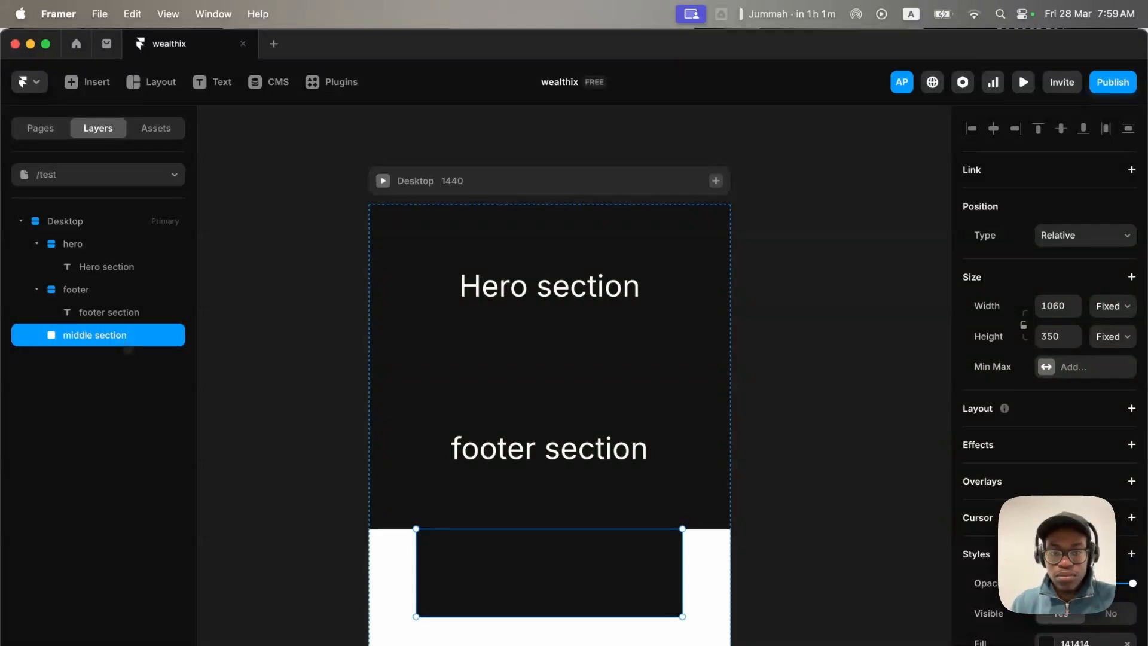
key(Up)
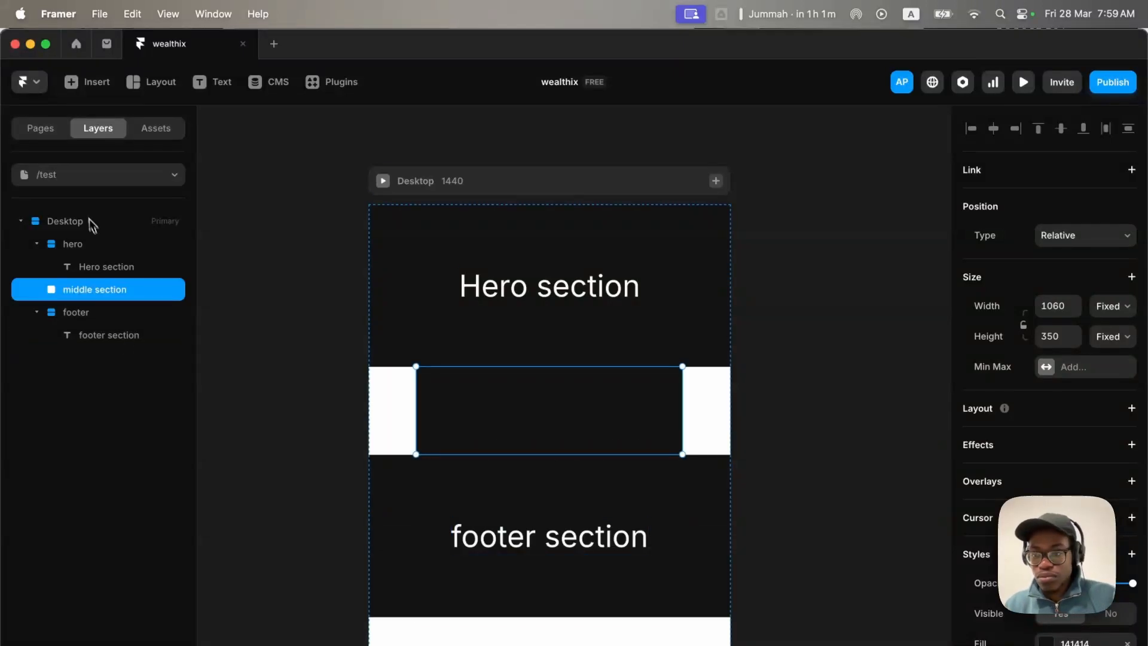
Give the middle section a grey ADADAD fill and set its width to Fill.
click(1046, 643)
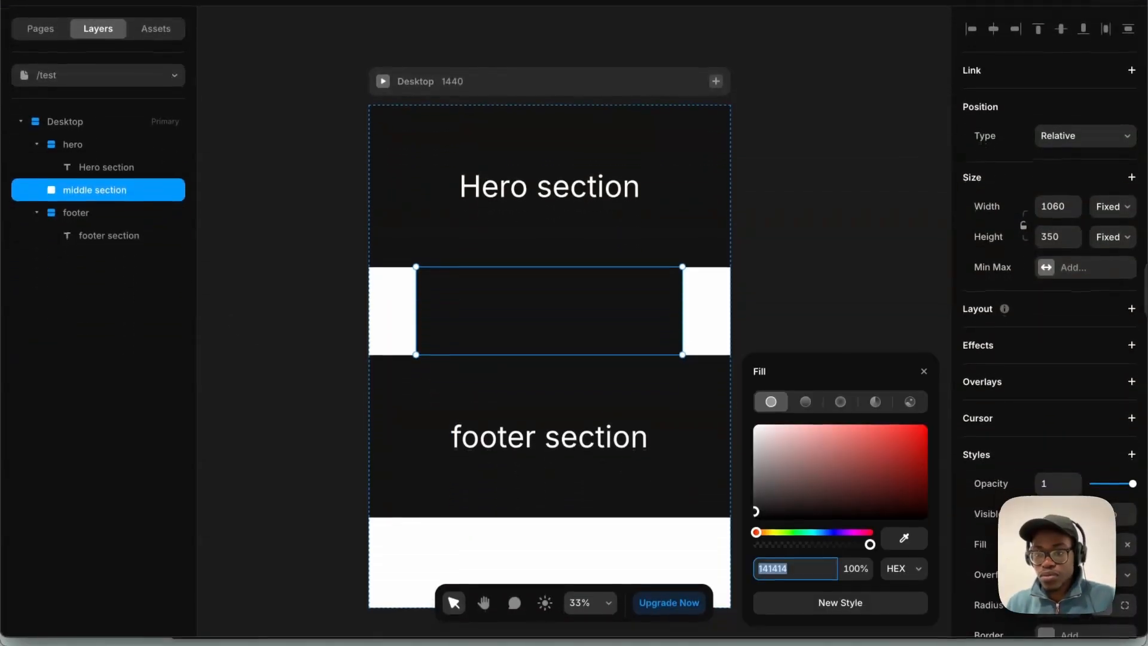
drag(831, 442, 752, 461)
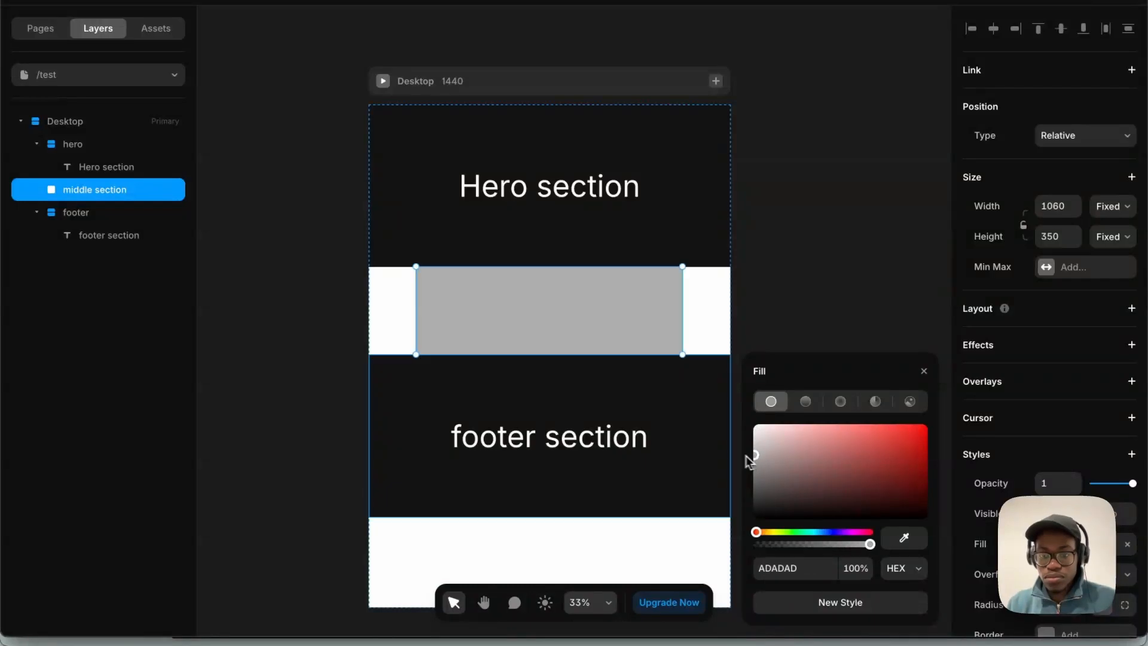
click(1105, 206)
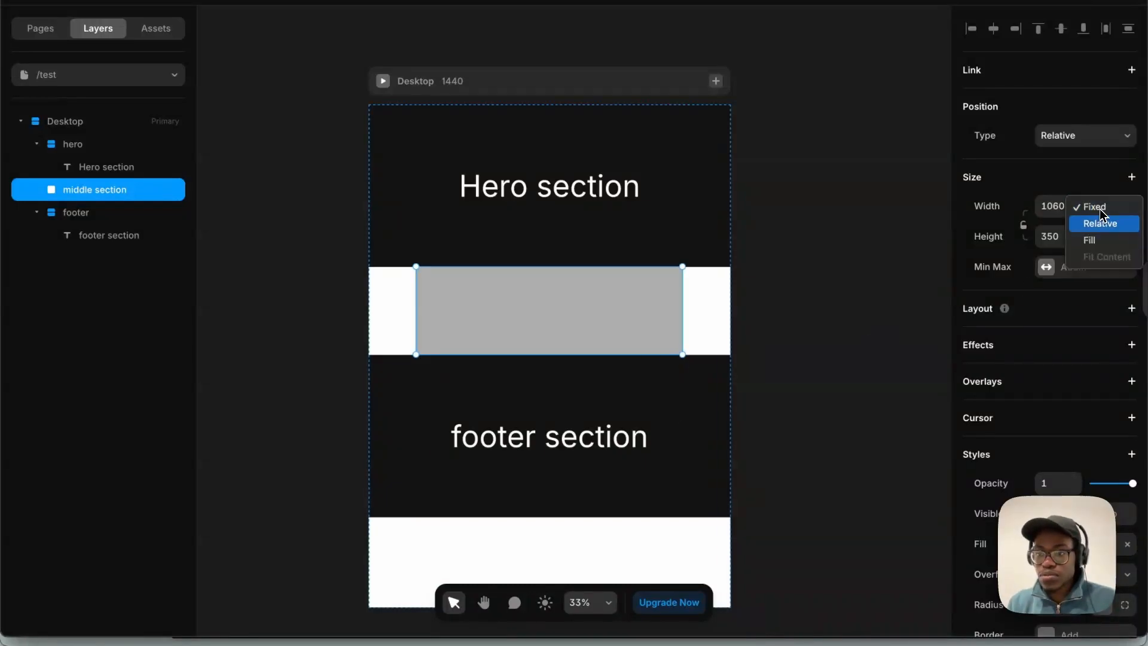
click(1090, 241)
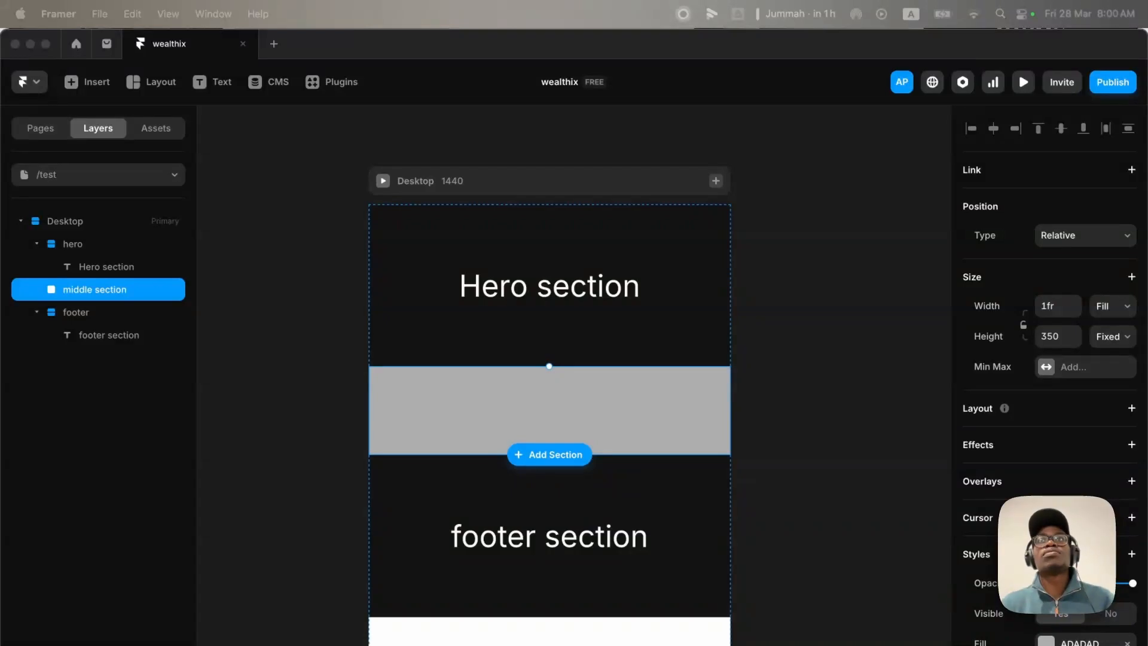
Switch to the landing page design in Figma, examine the Step 1 to Step 3 blocks, and return to Framer.
key(ctrl+Up)
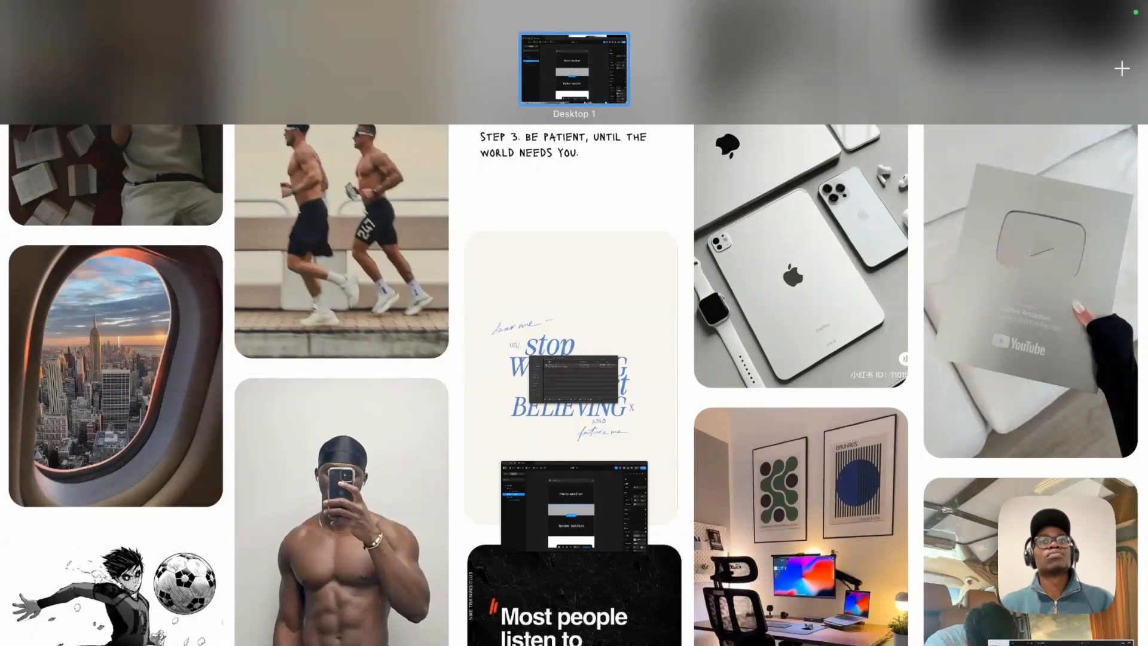
drag(376, 221, 713, 89)
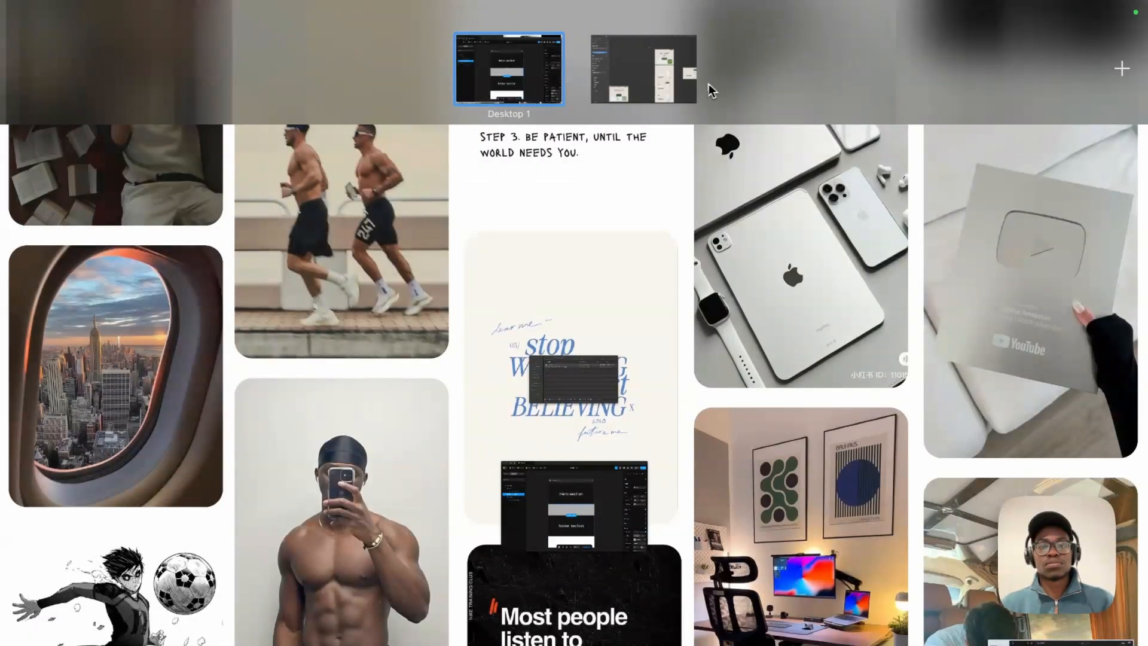
click(669, 88)
scroll(707, 397, right, 4)
scroll(557, 438, up, 5)
scroll(557, 439, up, 4)
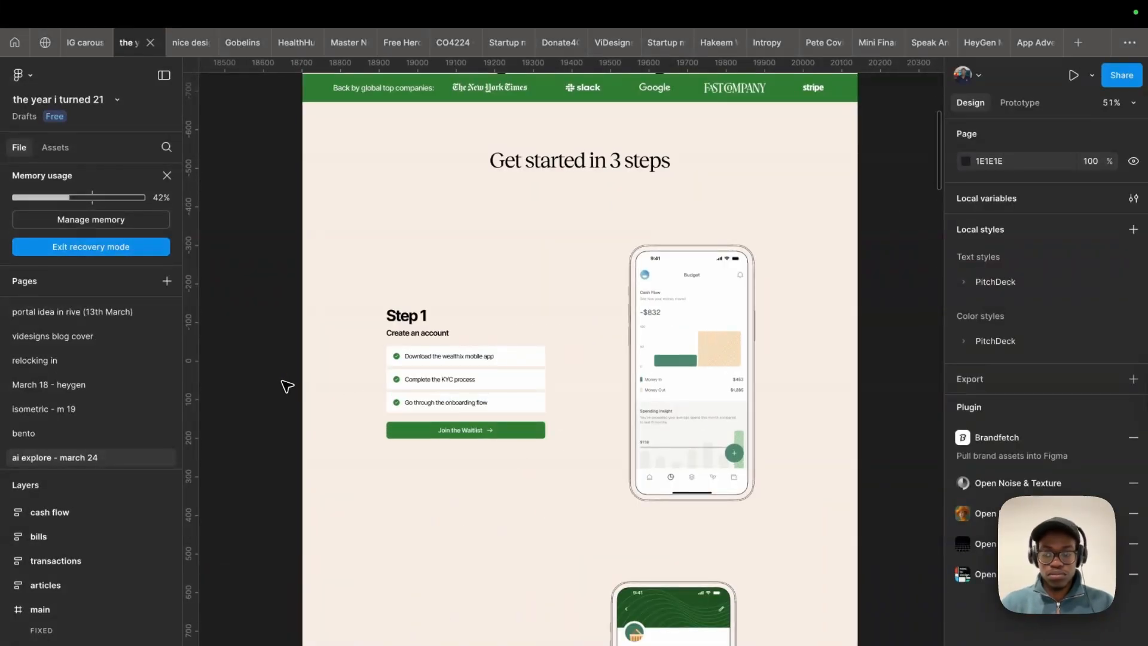
key(super+backslash)
scroll(323, 369, down, 2)
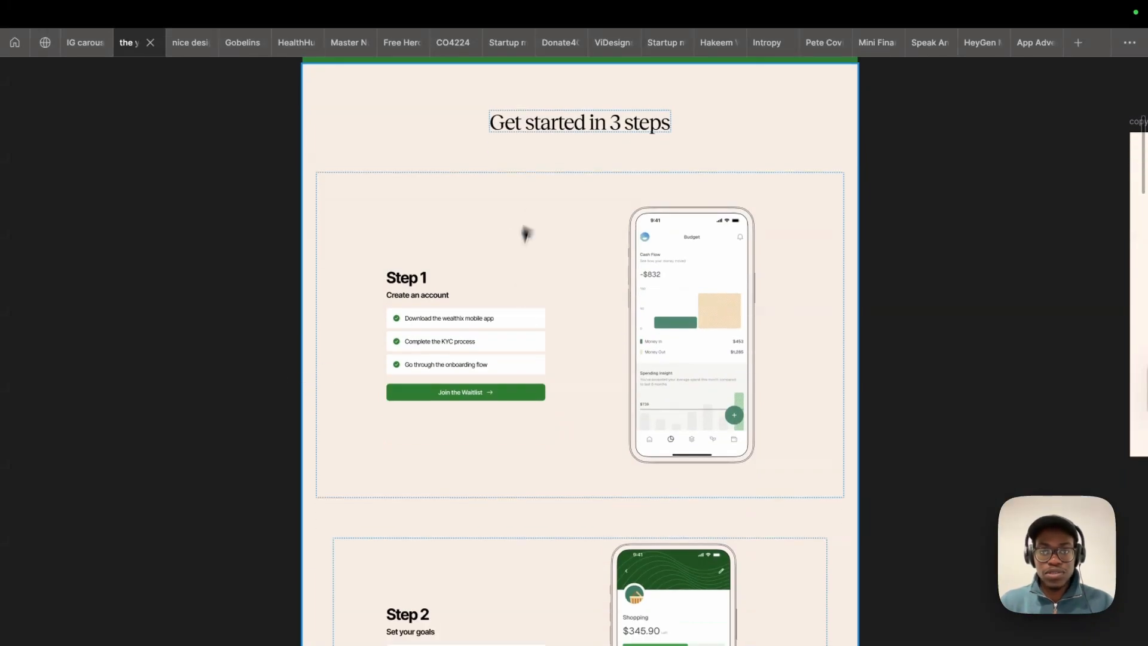
scroll(550, 413, down, 10)
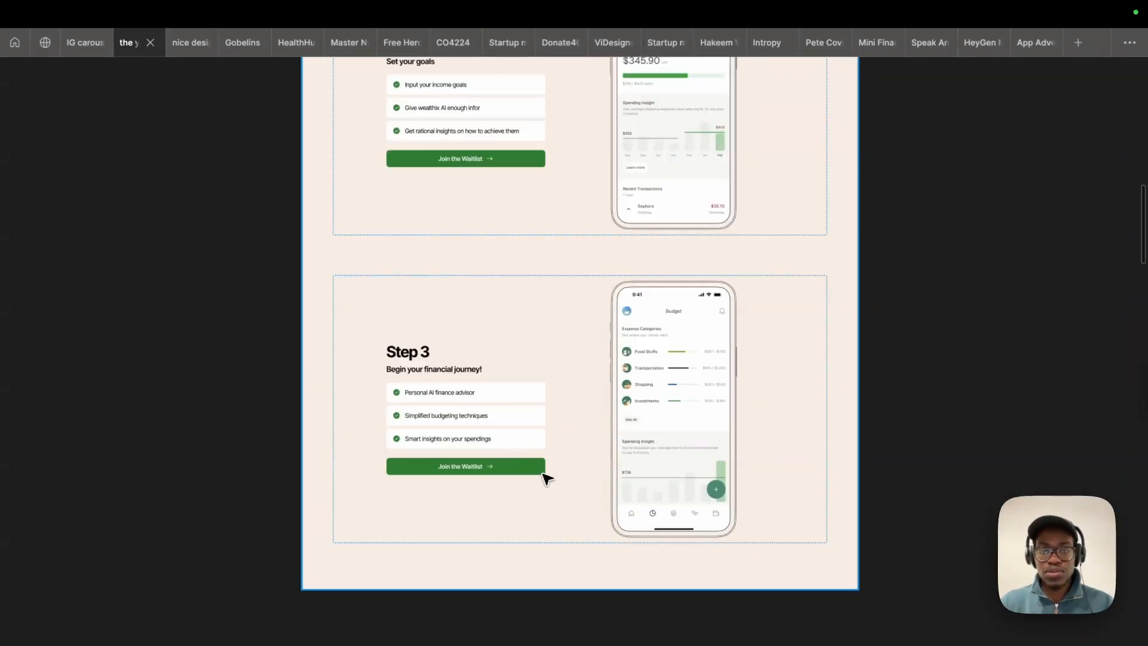
scroll(544, 471, up, 1)
scroll(547, 426, up, 5)
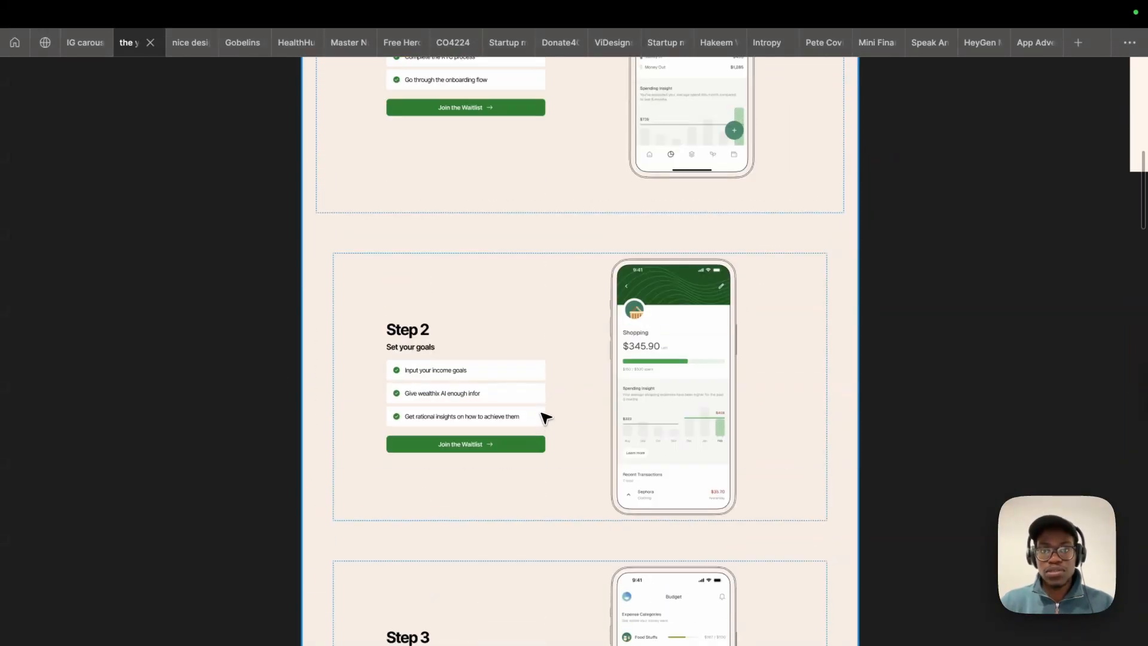
key(ctrl+Left)
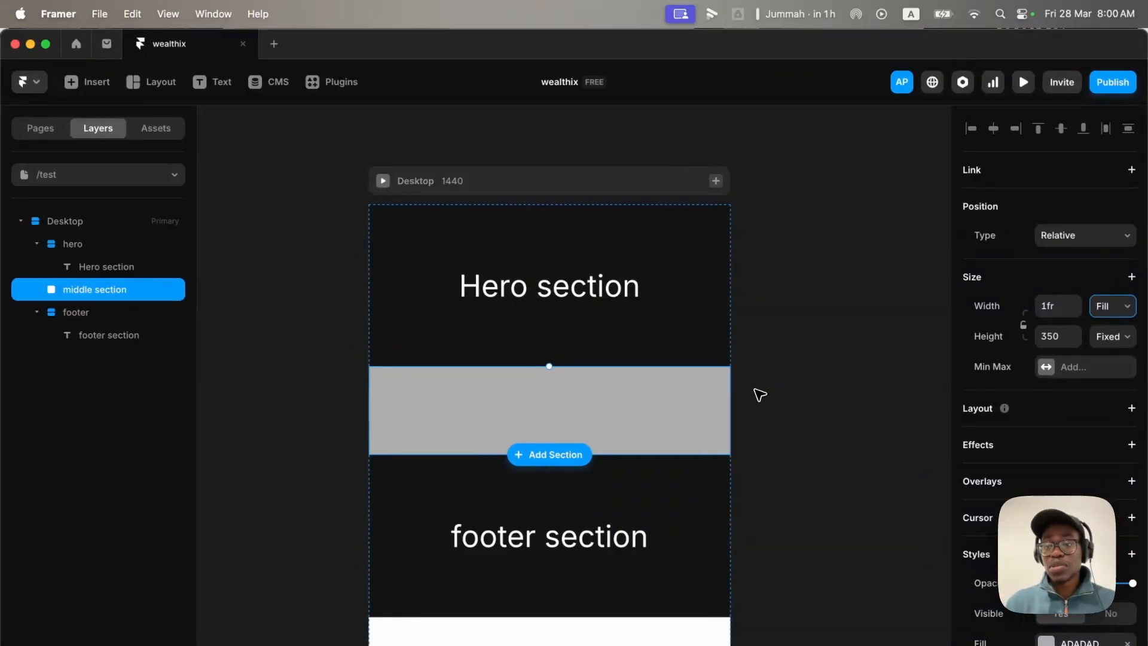
Set the middle section's height to 400vh.
click(1061, 338)
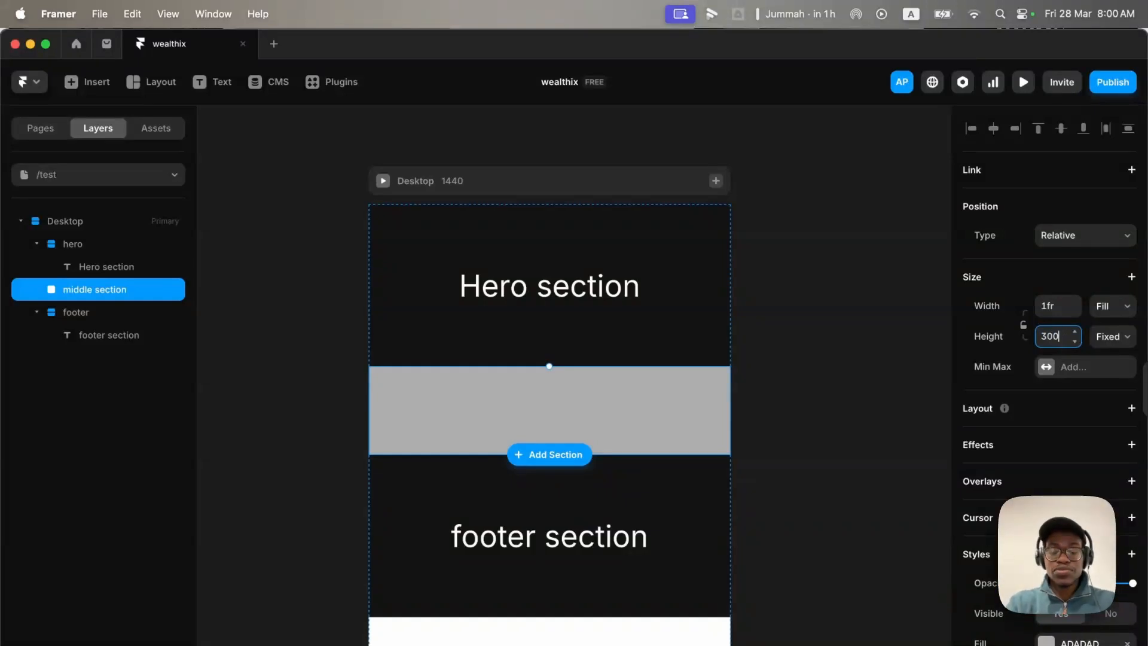
key(Return)
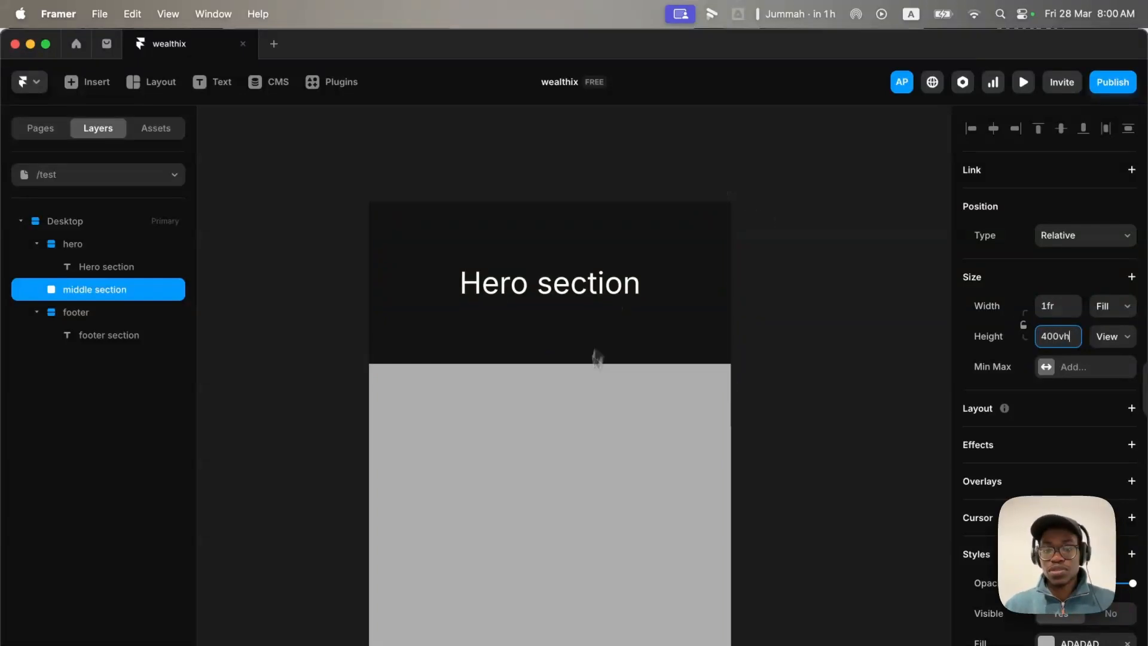
scroll(572, 400, down, 5)
Set the Desktop breakpoint's height to Fit Content.
scroll(568, 389, up, 5)
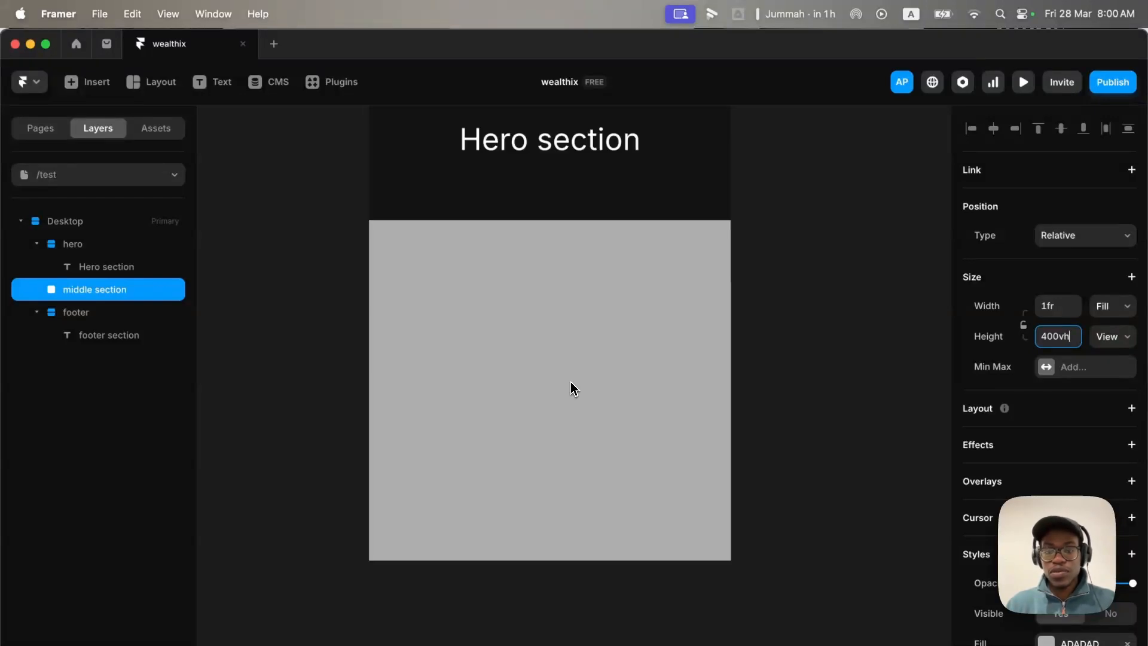
click(575, 329)
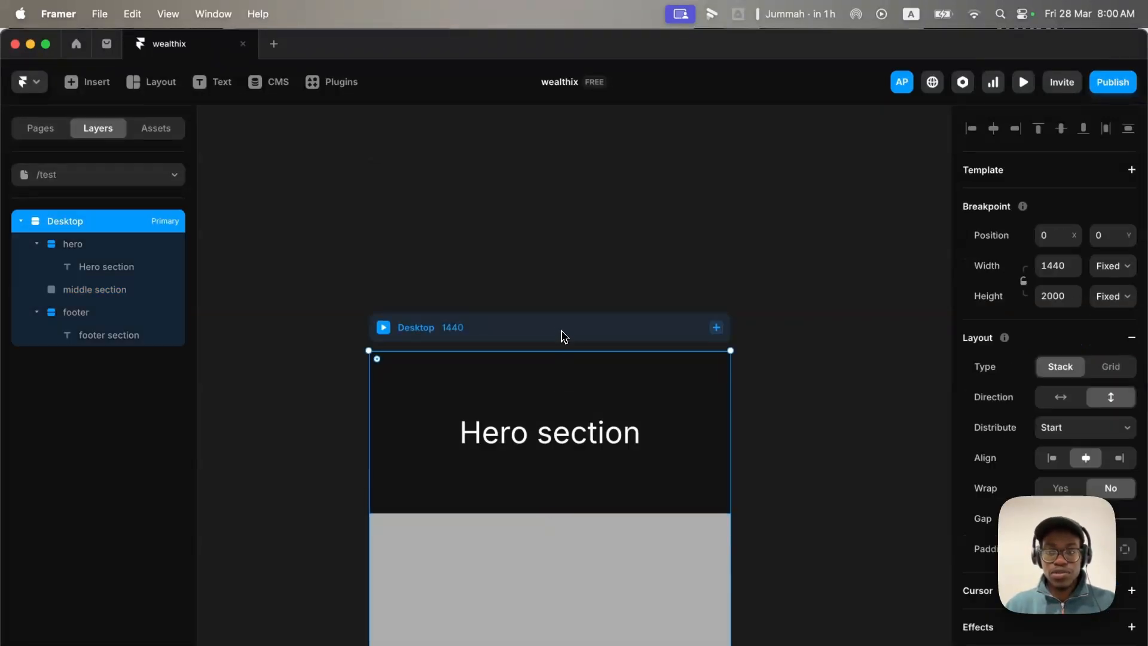
click(1117, 298)
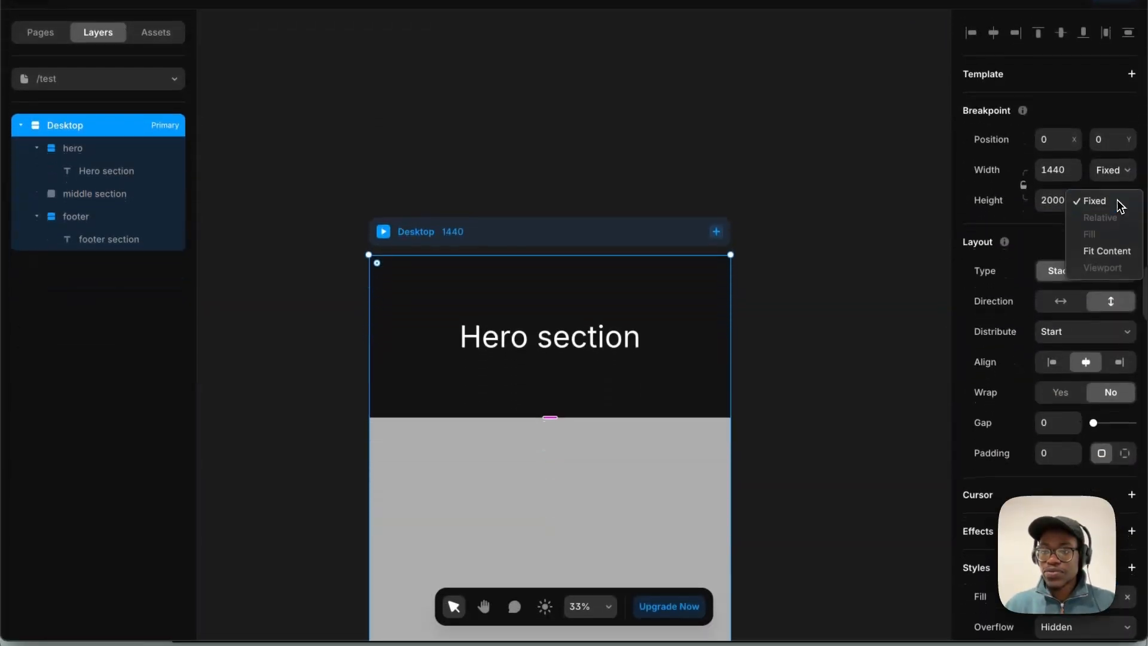
click(1105, 251)
scroll(598, 305, down, 10)
scroll(605, 394, up, 5)
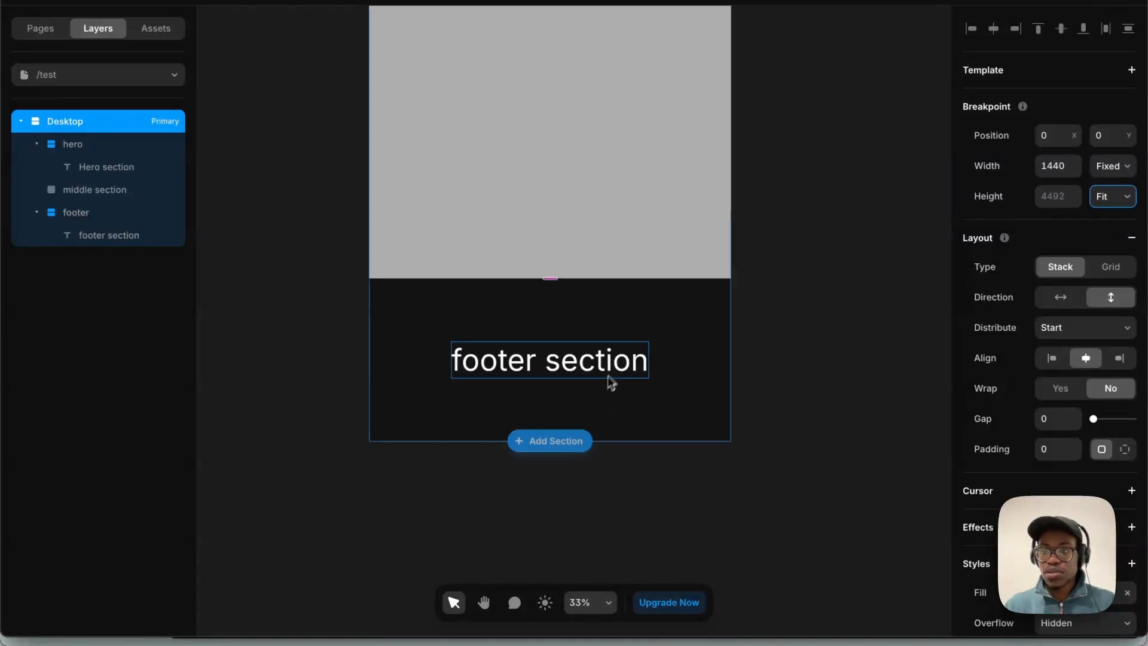
Change the middle section's fill colour to a light beige, EBE2DA.
scroll(514, 267, up, 4)
click(518, 252)
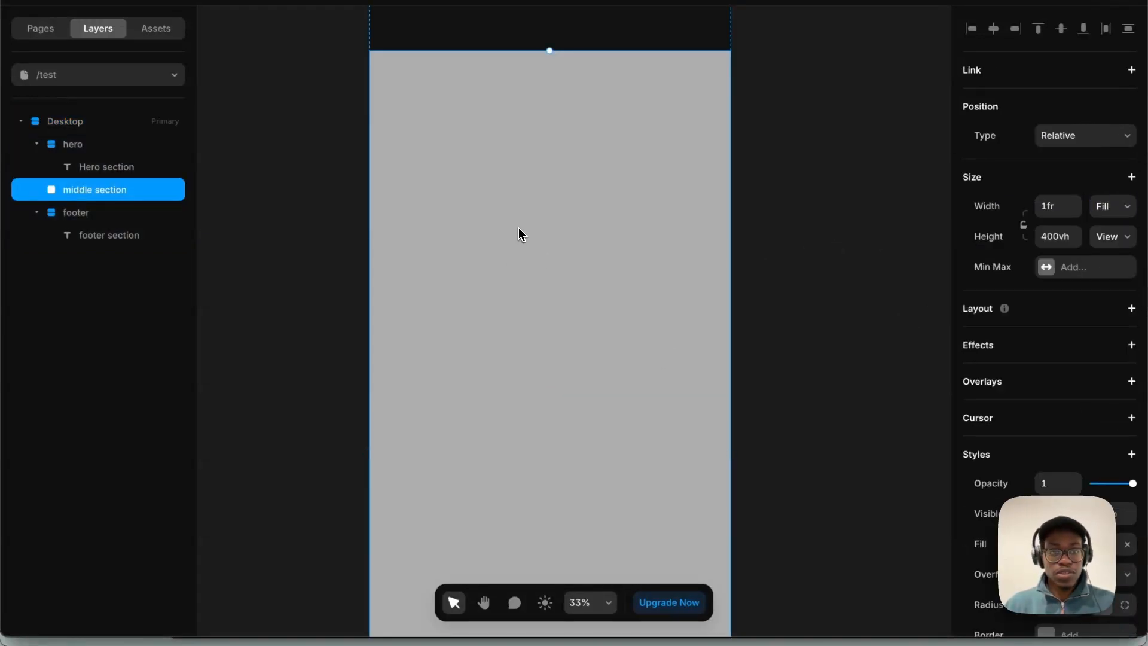
click(1070, 544)
drag(758, 473, 742, 454)
drag(760, 533, 765, 533)
drag(765, 451, 768, 438)
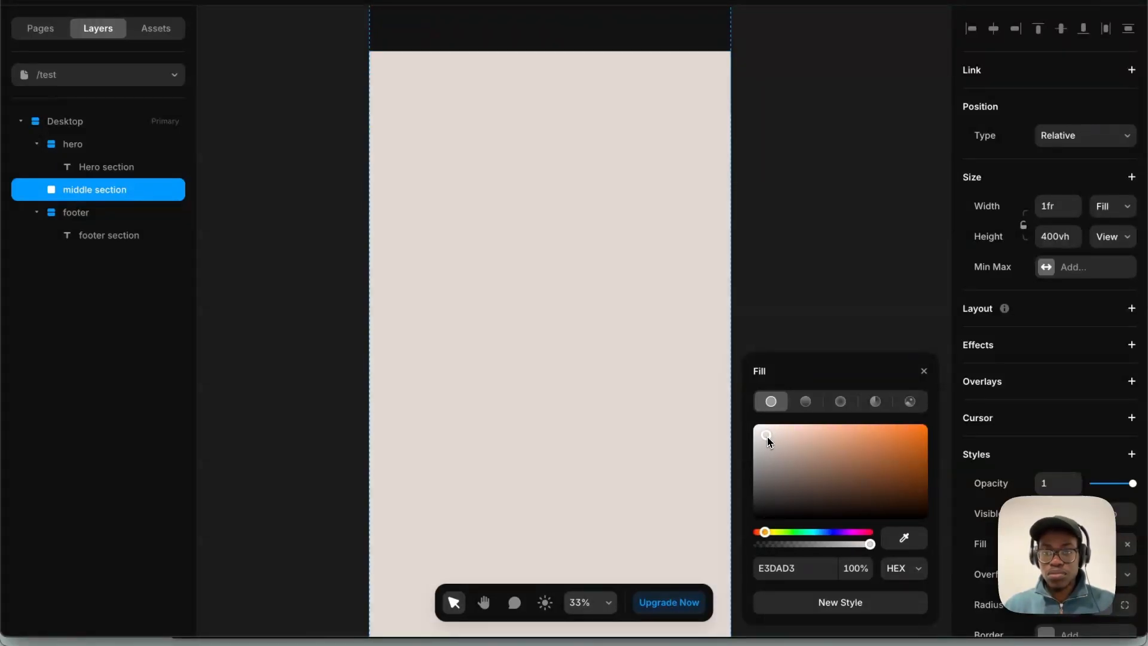
click(769, 262)
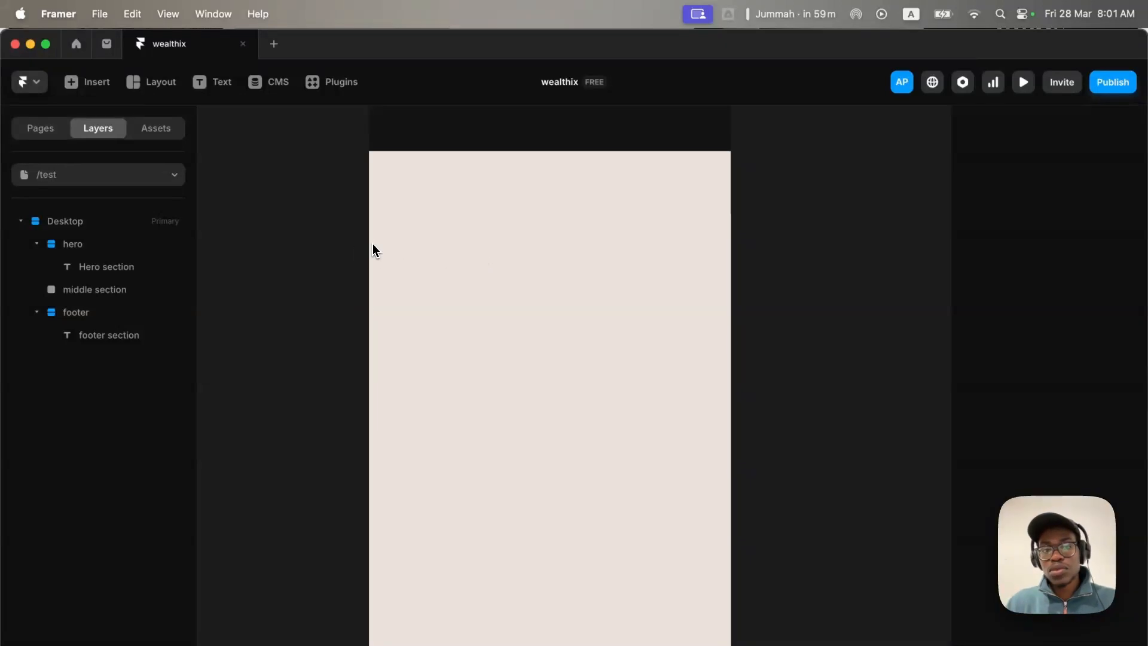
Switch to the Figma landing page design, view the step blocks, and return to Framer.
click(569, 276)
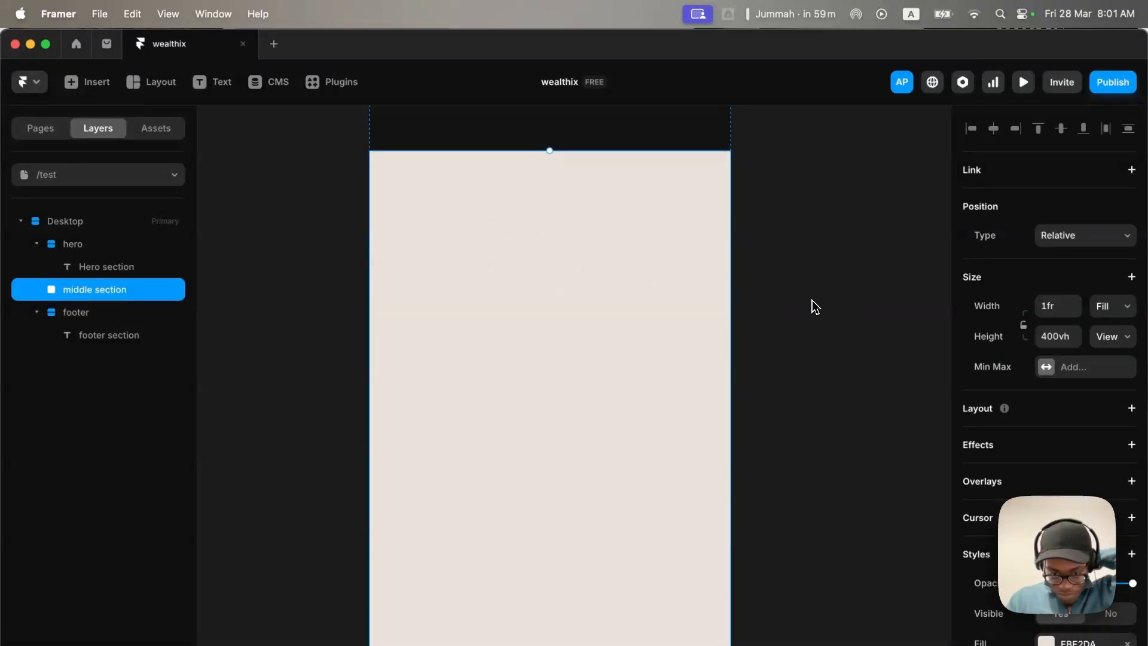
key(ctrl+Right)
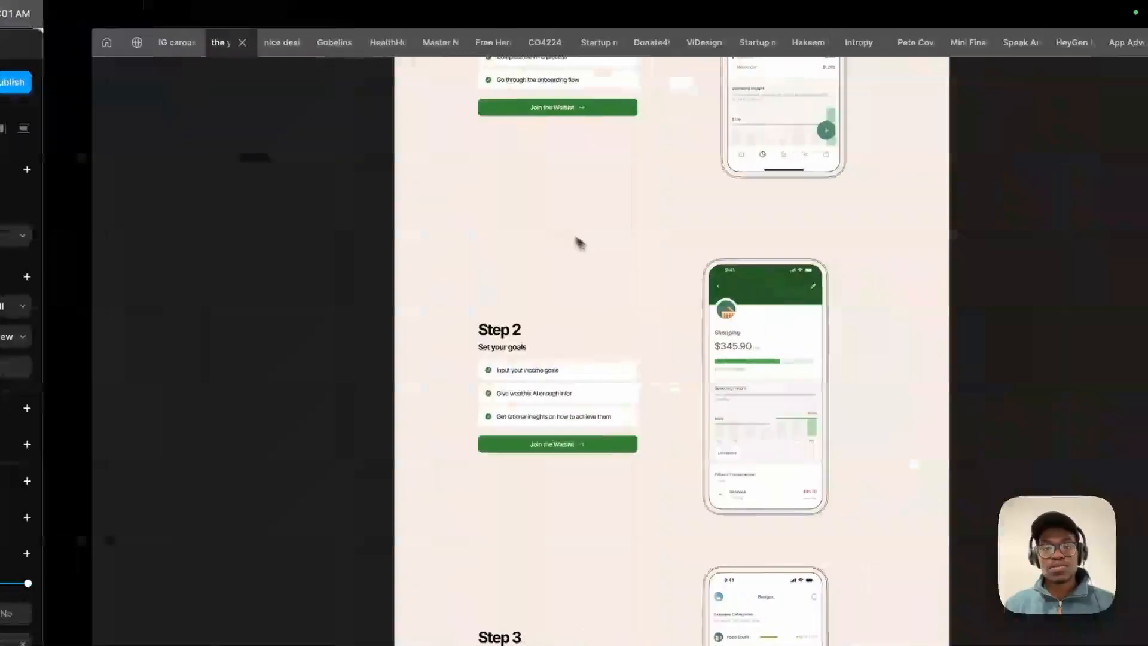
key(ctrl+Up)
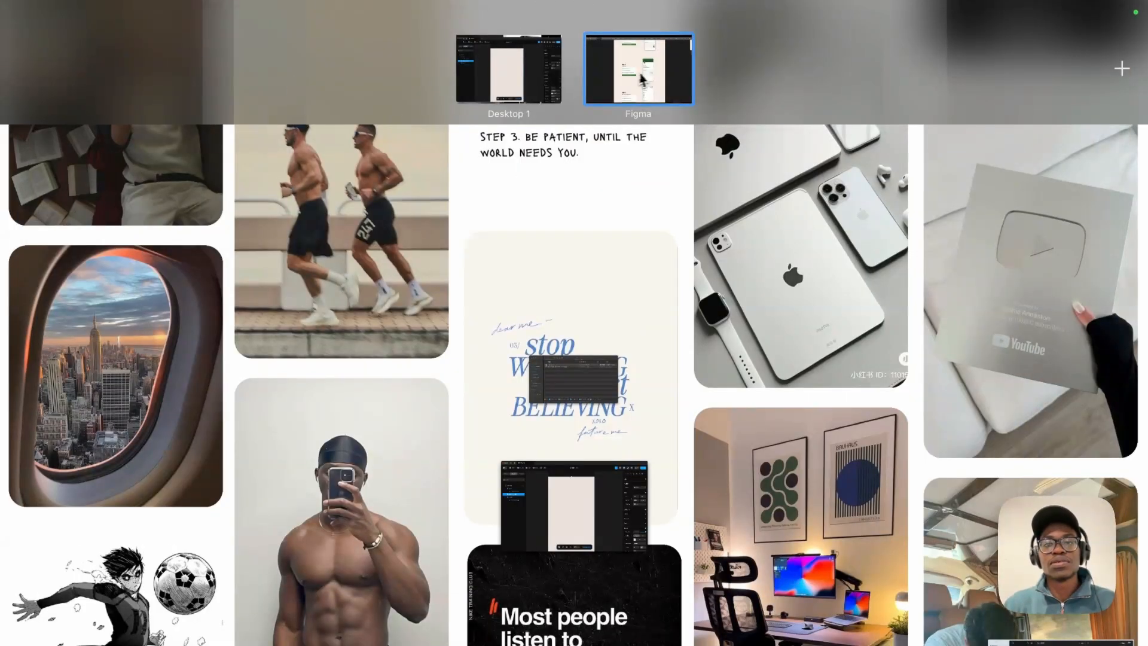
drag(634, 83, 634, 1)
key(ctrl+Up)
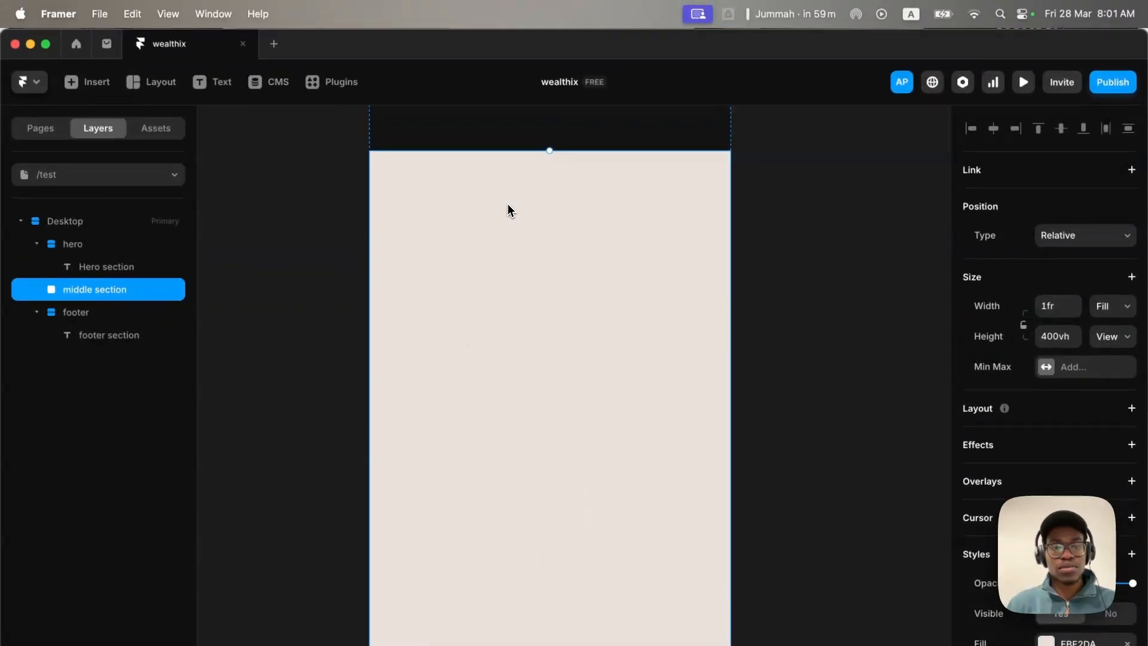
Add the text "Get started in 3 steps" near the top of the middle section and centre it horizontally.
key(t)
click(473, 187)
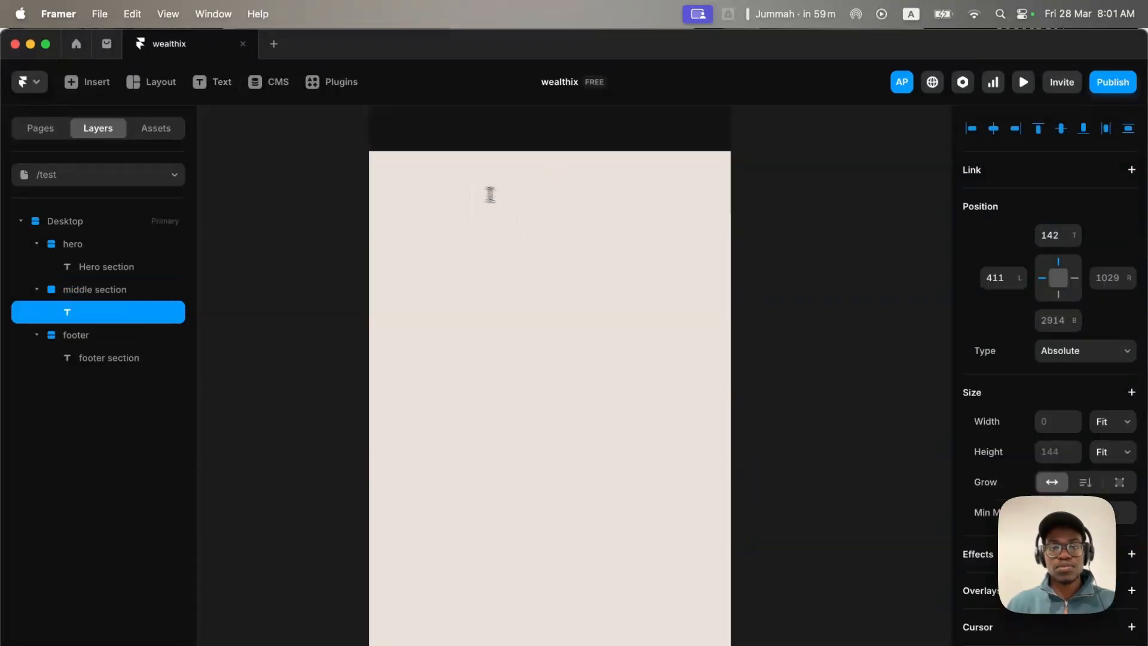
text(Get star)
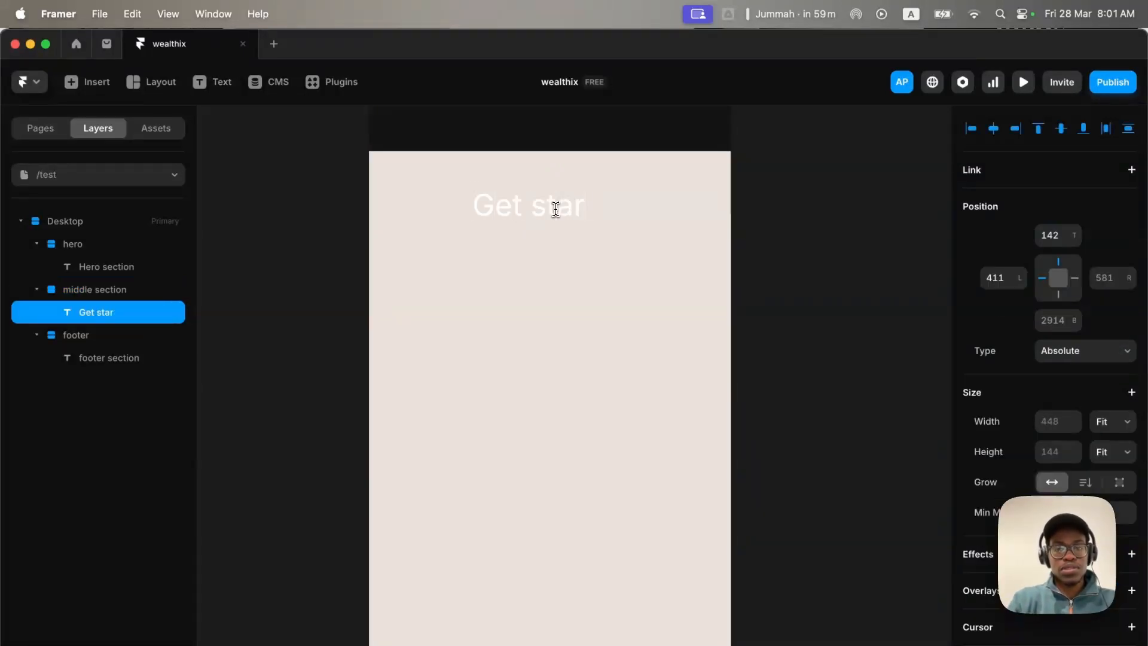
text(ted in 3 steps)
key(Escape)
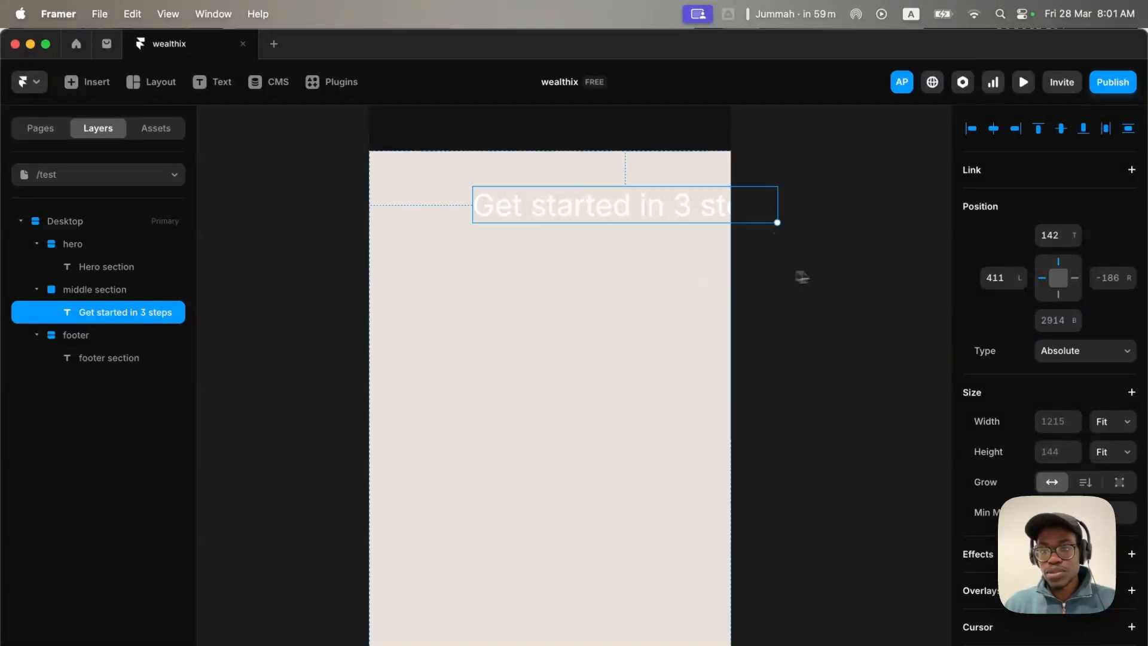
click(993, 128)
Set the "Get started in 3 steps" text's size to 64 and its colour to black.
scroll(1017, 269, down, 5)
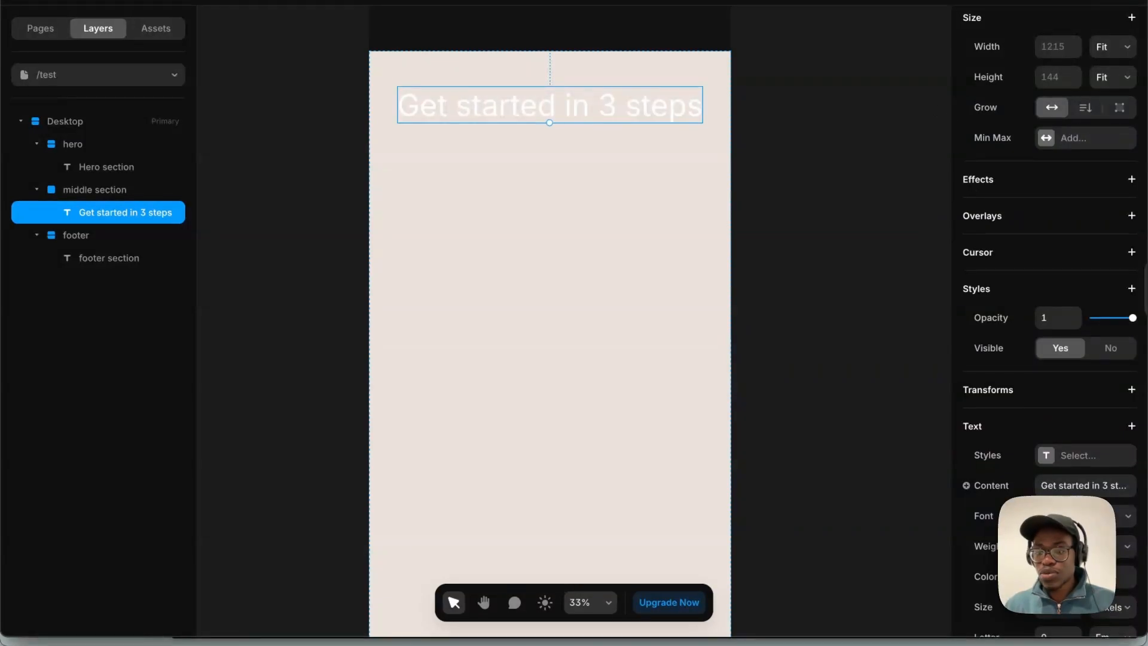
text(64)
key(Return)
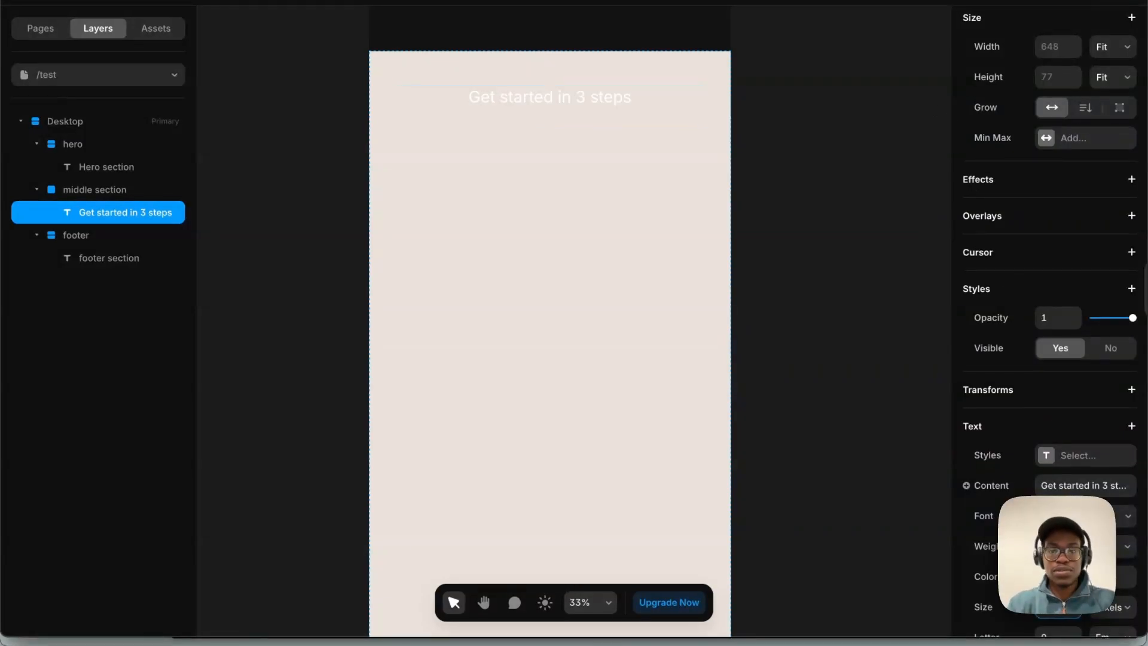
click(892, 479)
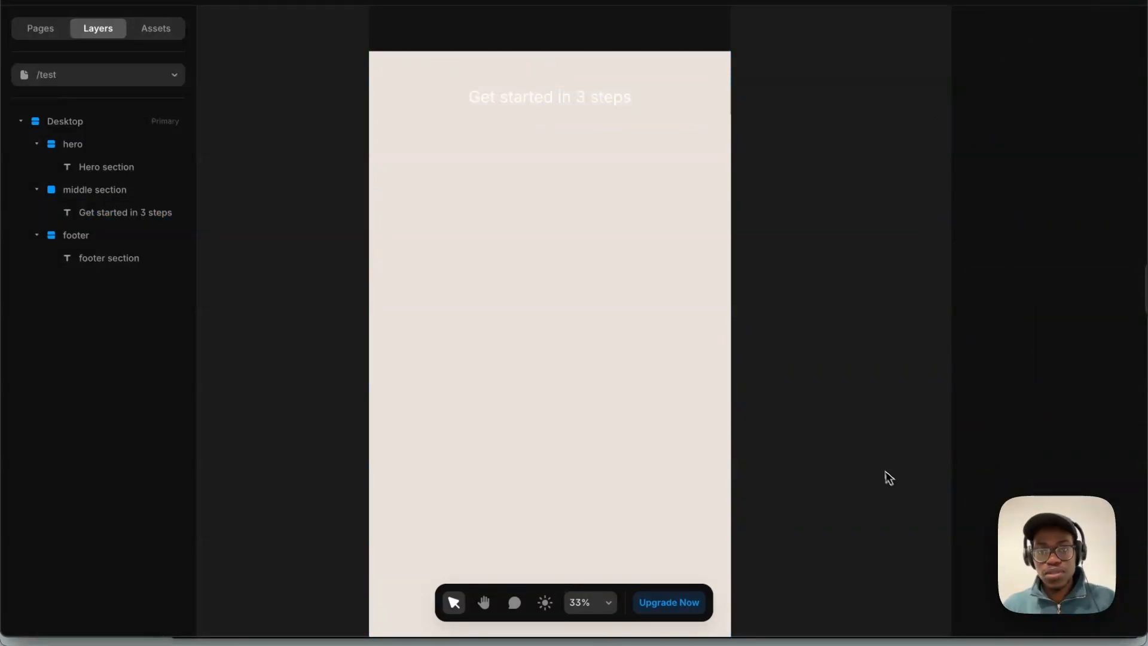
click(589, 95)
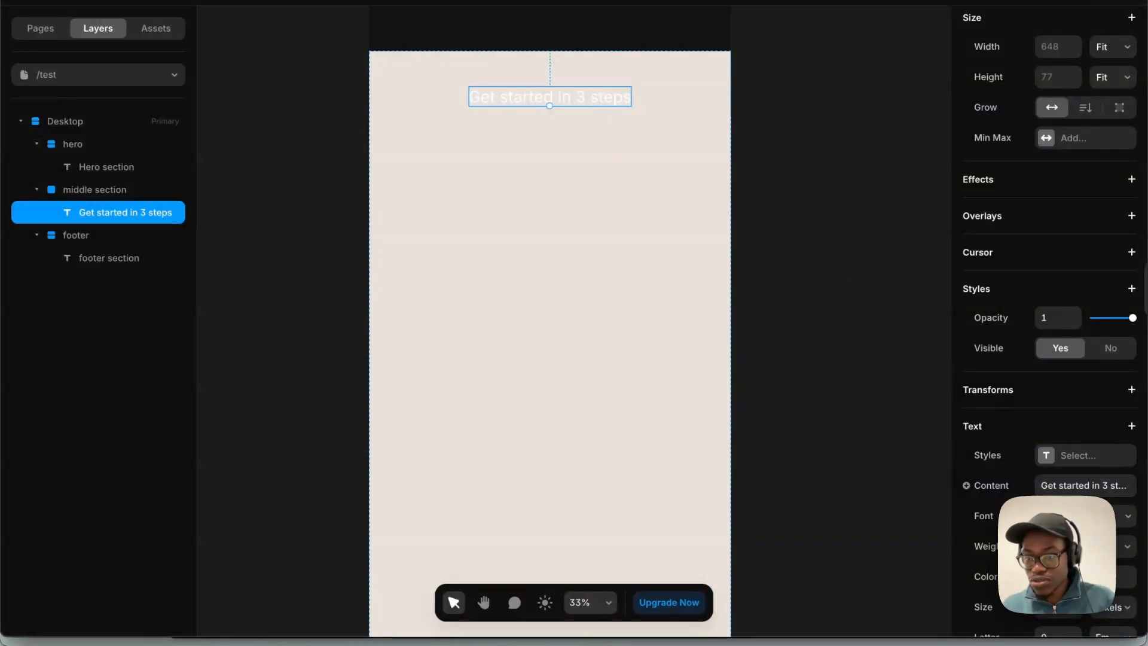
click(1071, 577)
drag(855, 498, 733, 544)
click(760, 202)
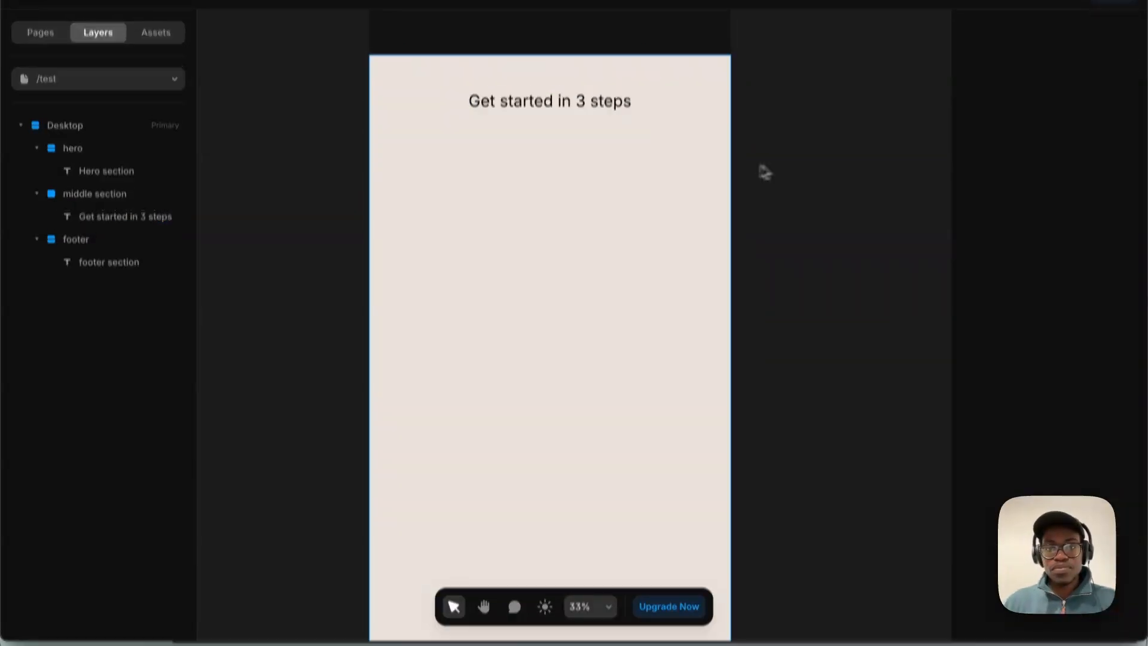
click(586, 98)
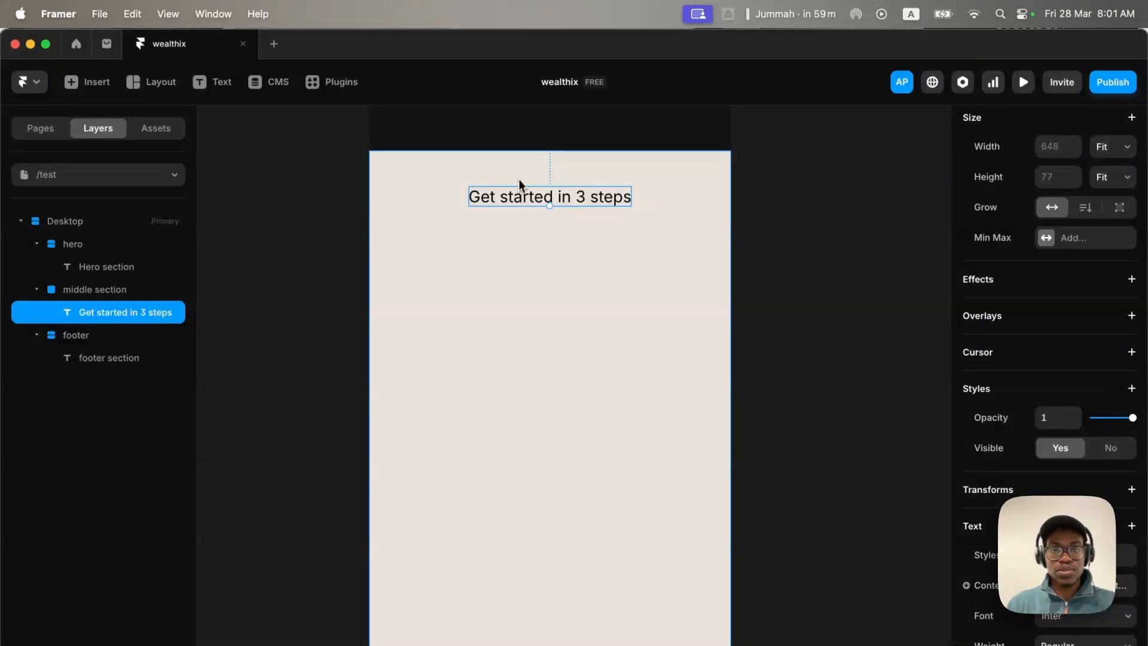
click(495, 275)
click(512, 201)
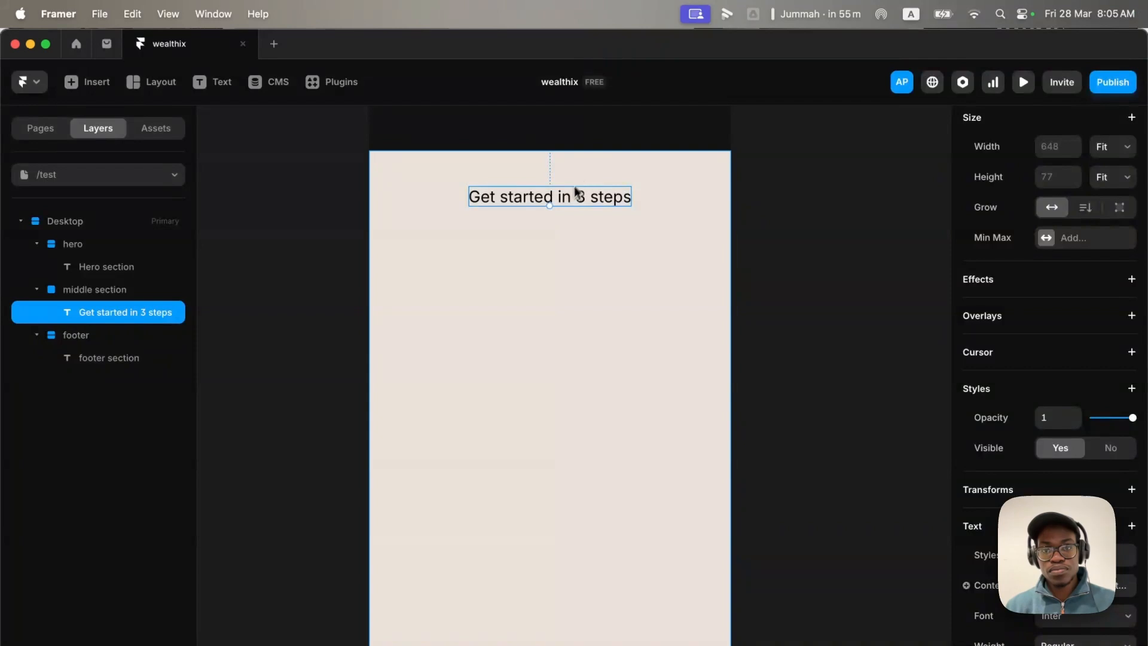
click(552, 225)
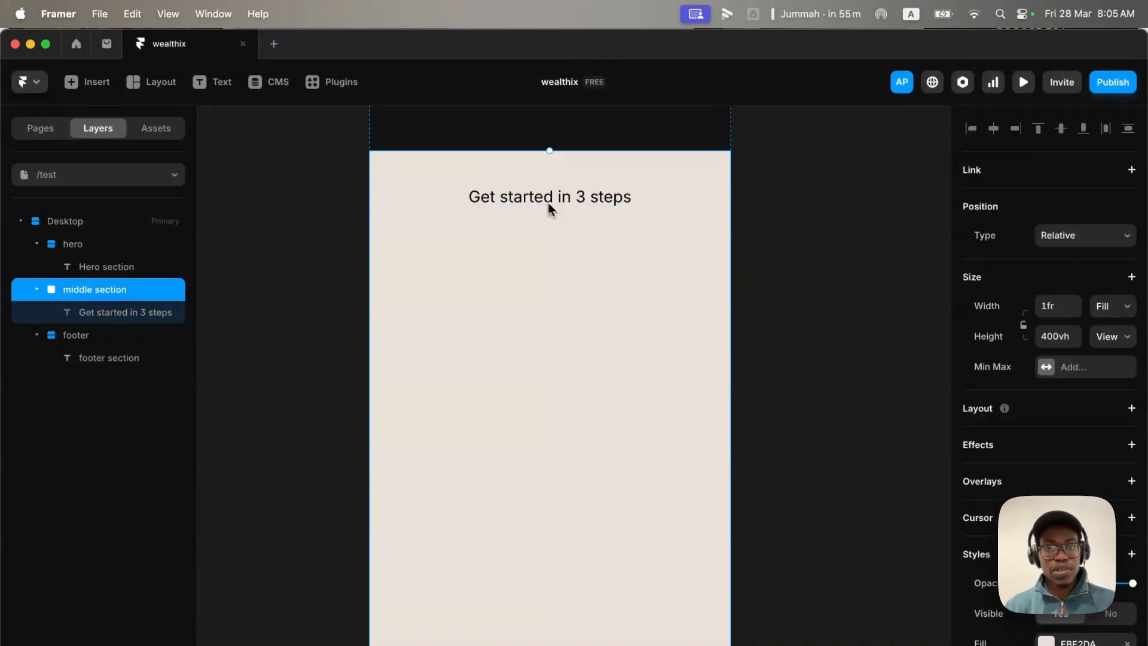
Wrap the "Get started in 3 steps" text in a stack of 100% relative width and rename the stack "heading".
click(607, 198)
key(super+Return)
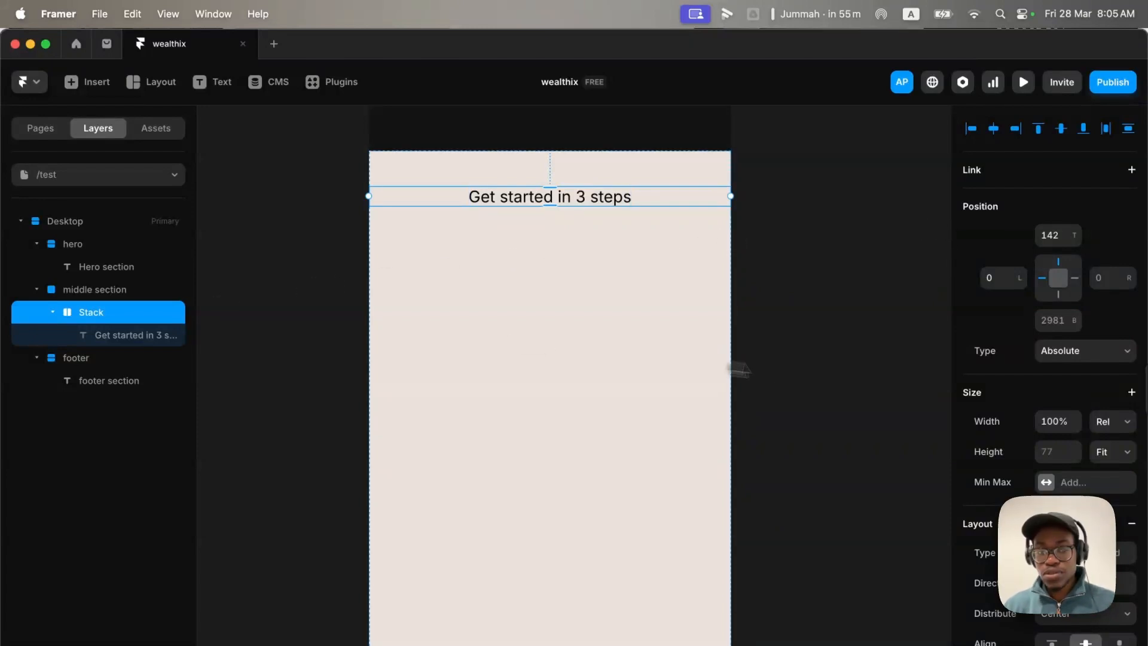
double_click(91, 313)
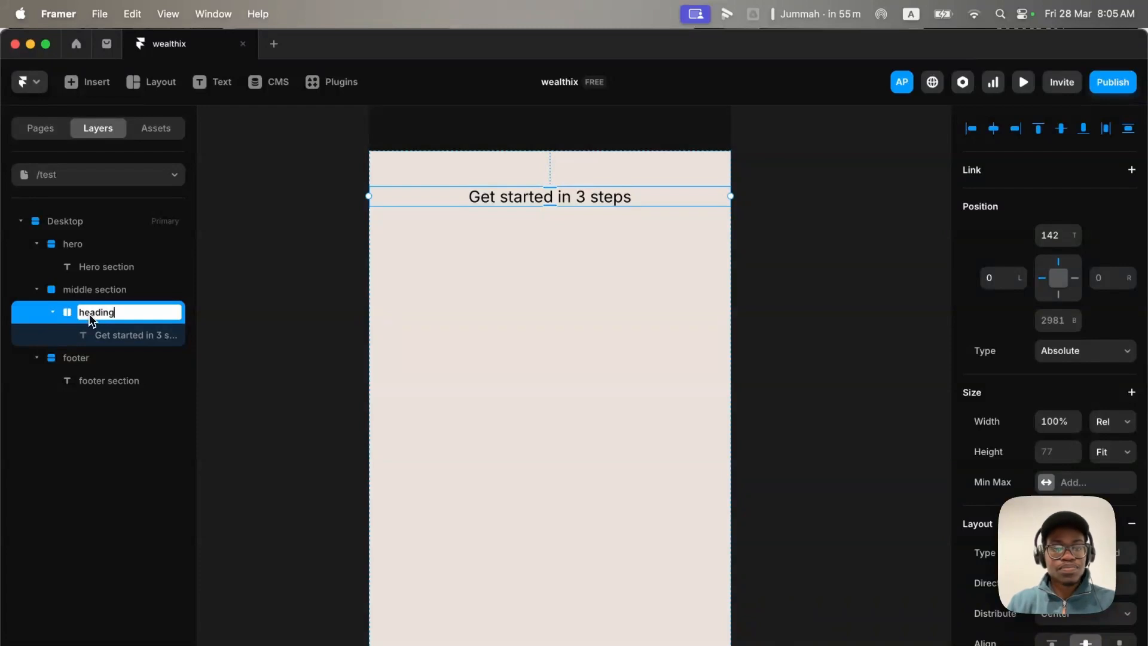
key(Return)
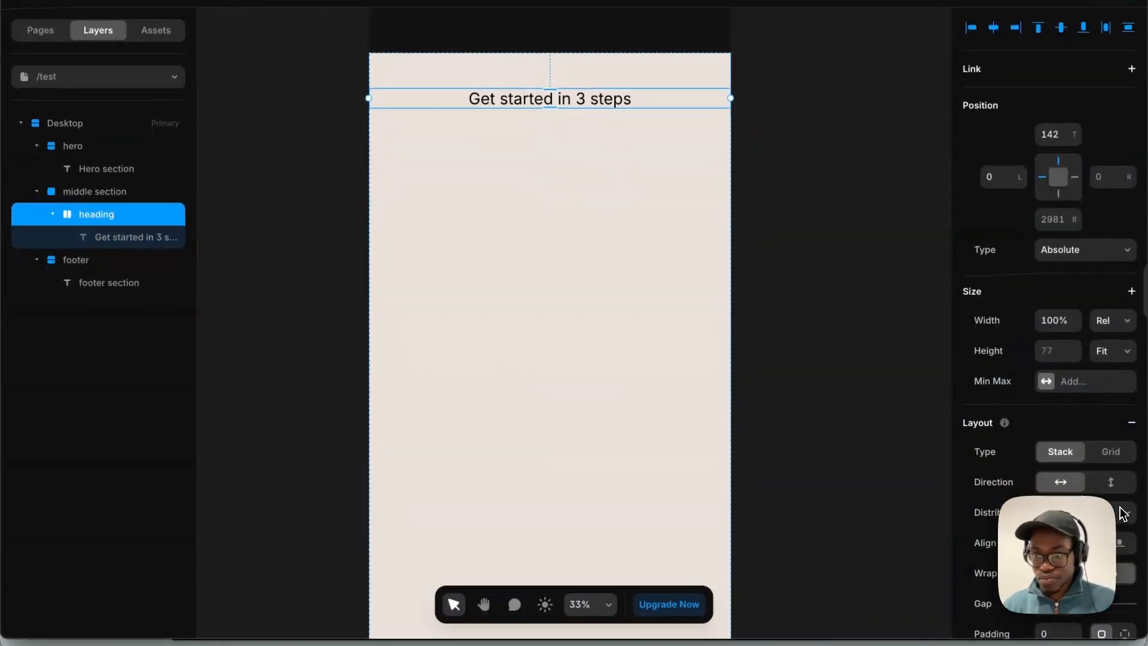
Set the heading stack's padding to 20 on all sides and align its content to the top.
scroll(1083, 479, down, 5)
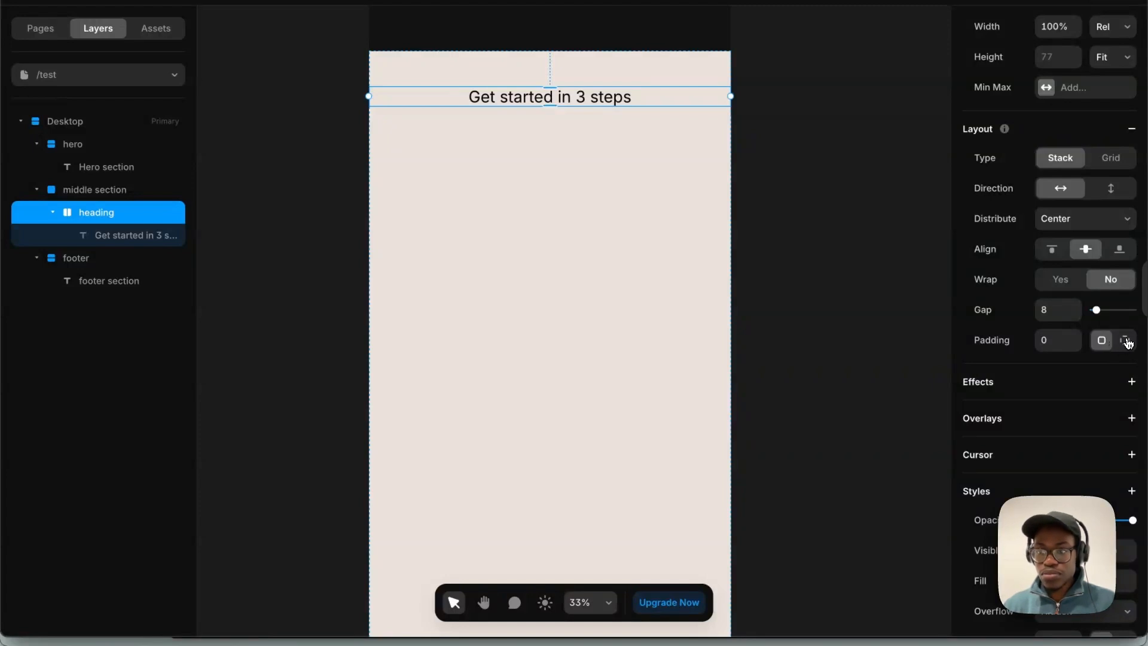
click(1106, 339)
click(1101, 340)
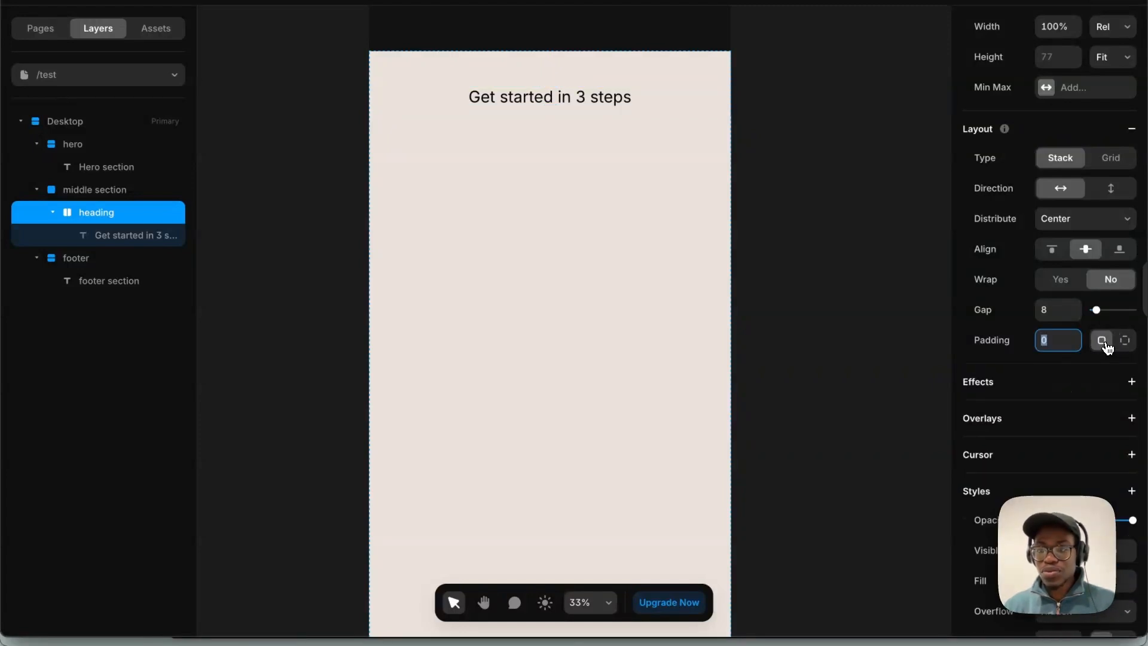
text(20)
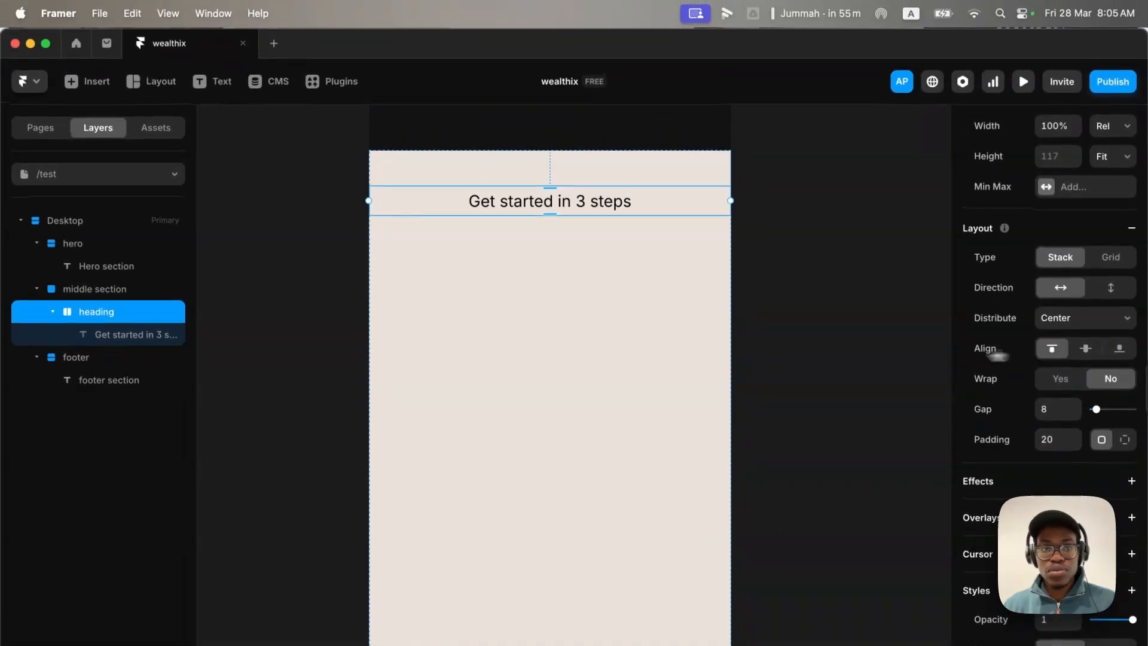
Give the middle section a vertical stack layout with Distribute set to Start.
click(96, 284)
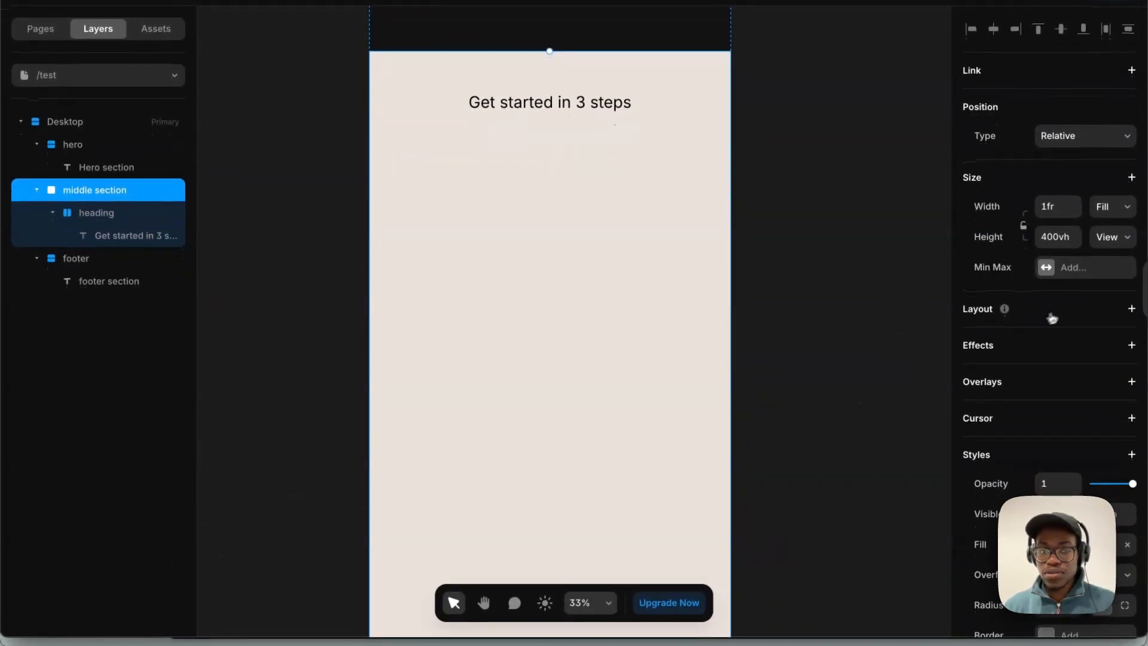
click(1053, 316)
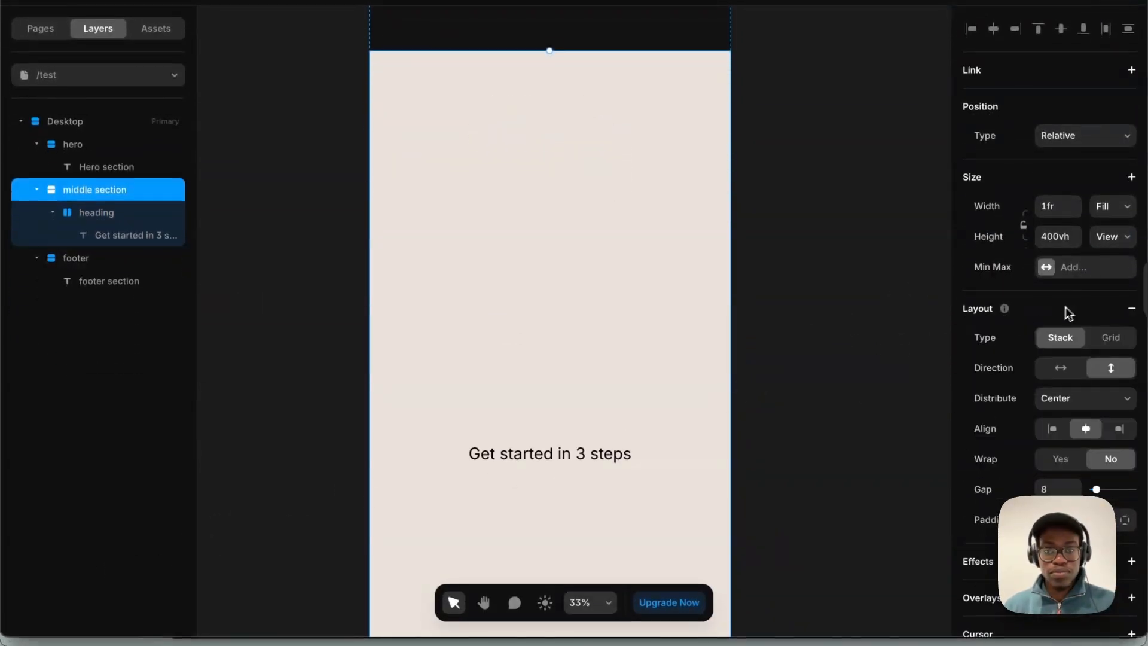
click(1086, 398)
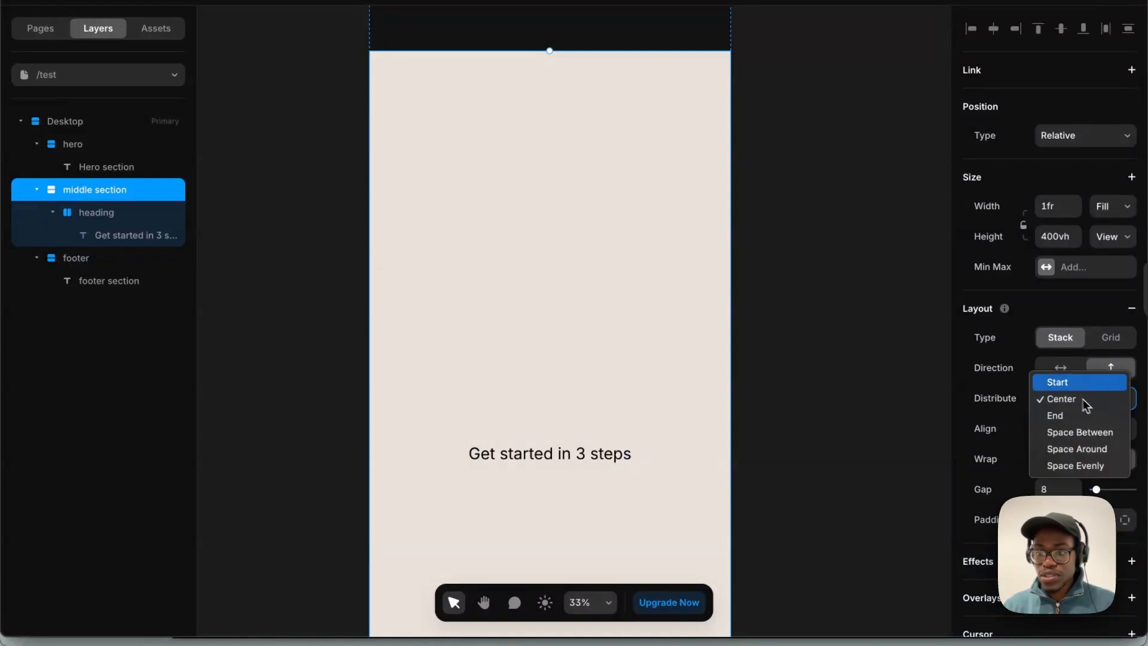
click(1049, 381)
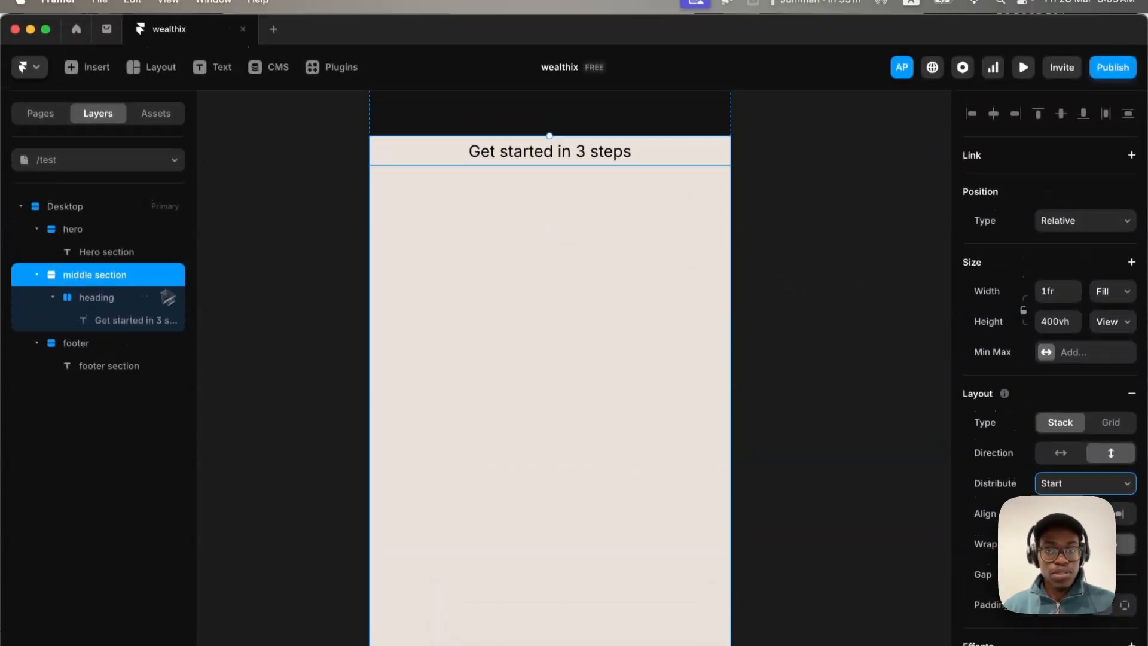
Add more top padding above the heading in the middle section.
click(167, 297)
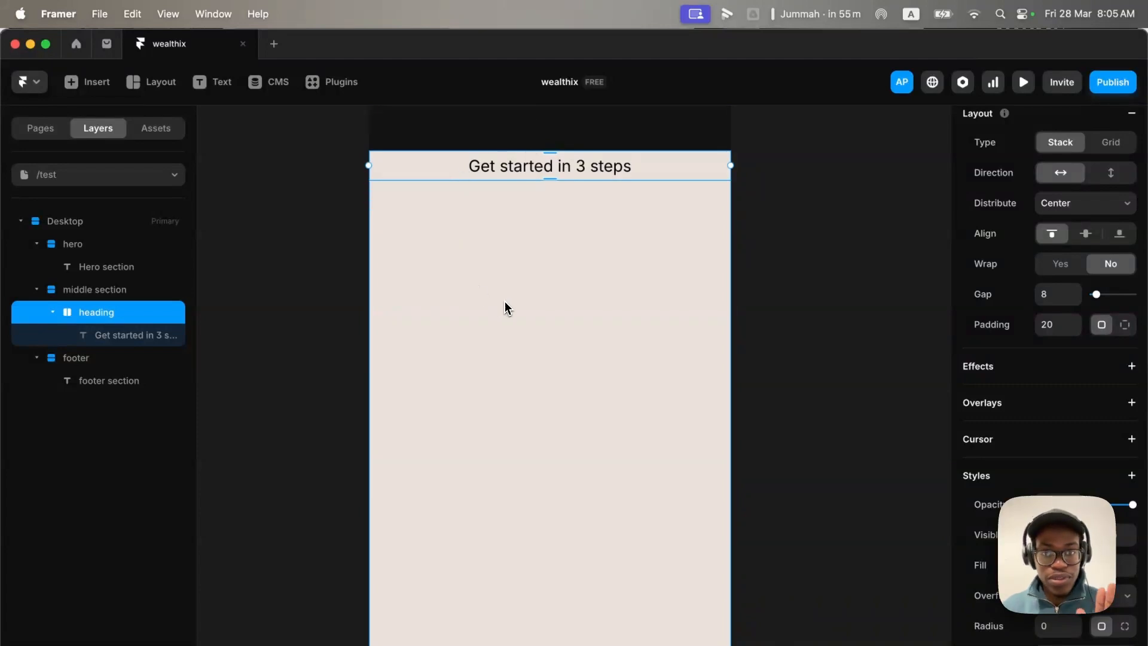
click(1057, 327)
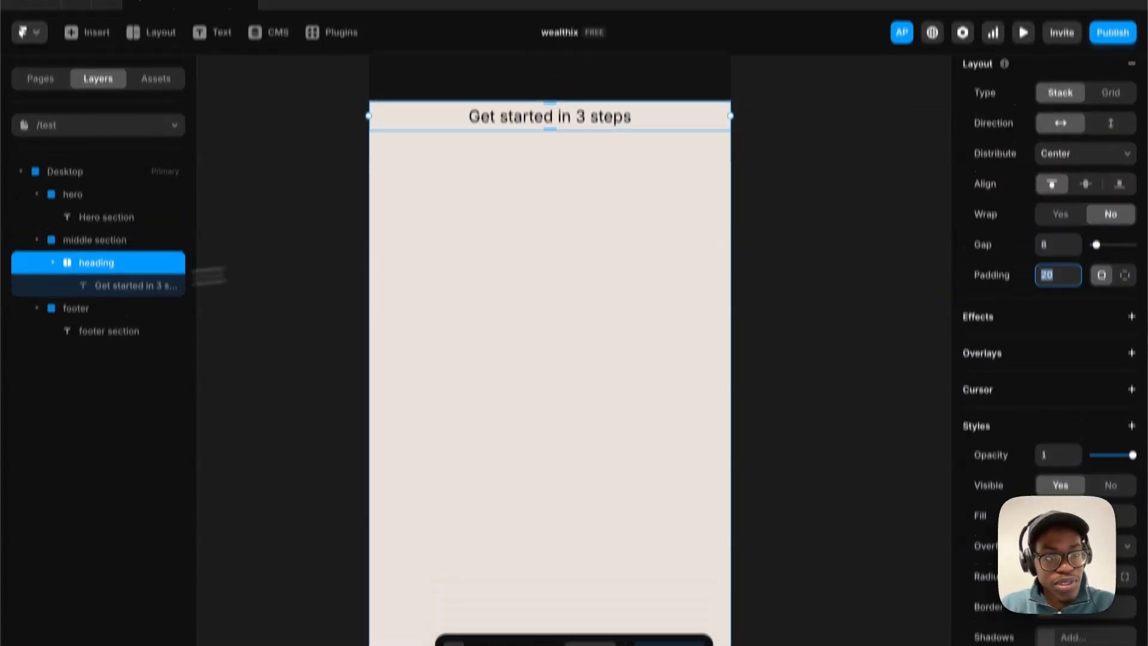
click(110, 190)
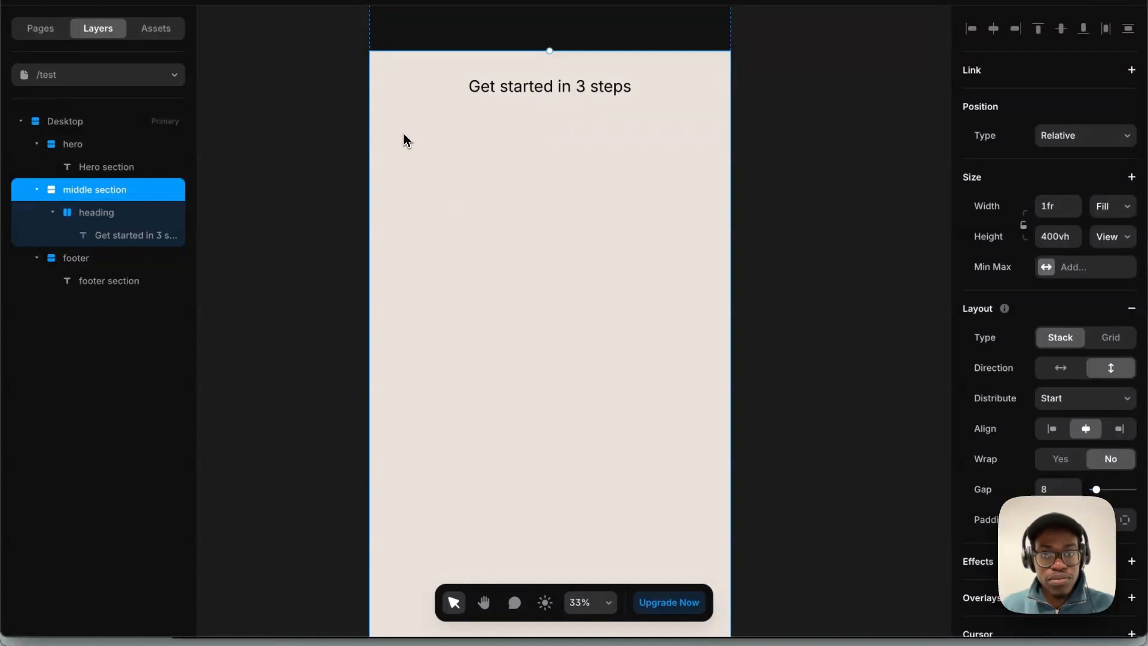
Draw a frame about 1344 by 1139 and place it inside the middle section, directly below the heading.
key(f)
drag(402, 129, 739, 415)
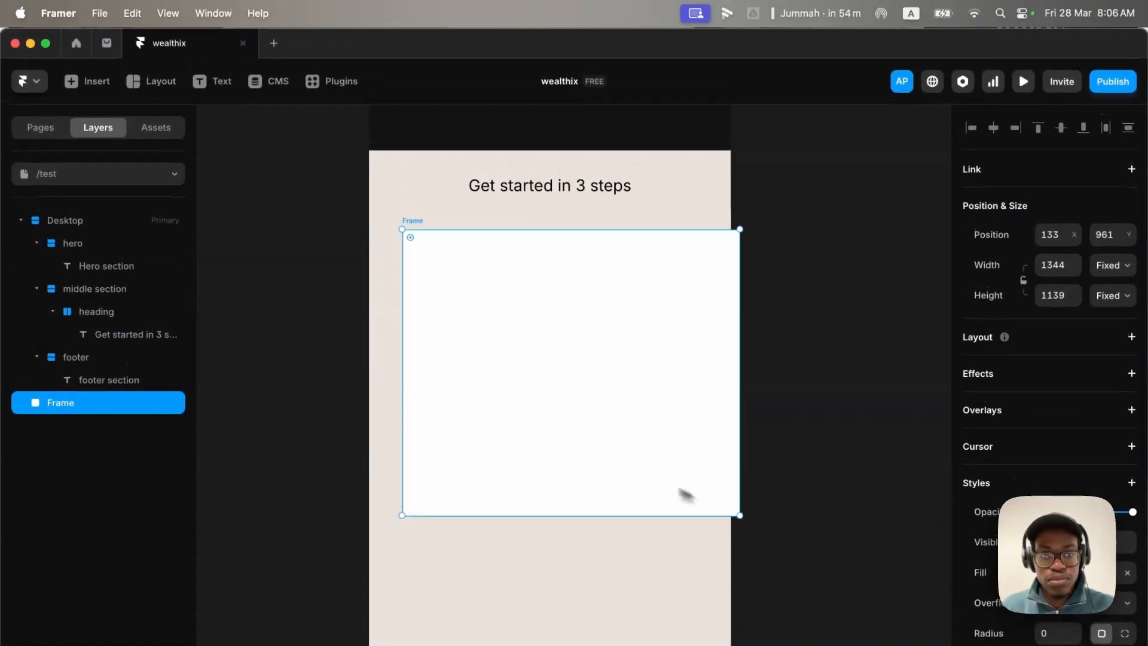
drag(511, 379, 573, 434)
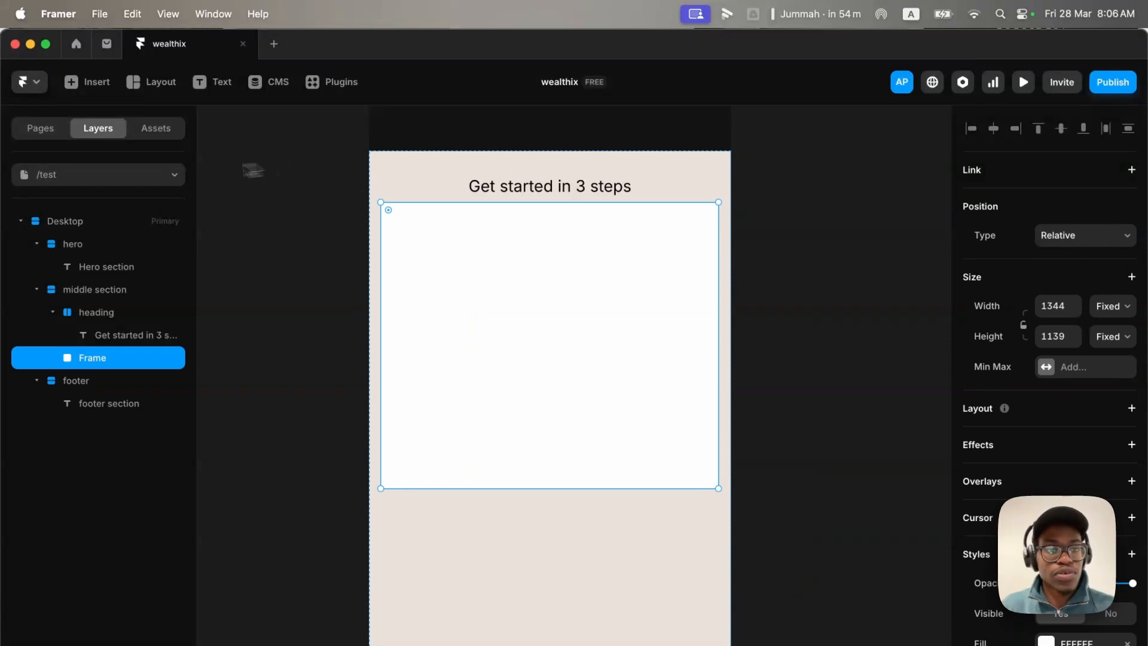
Switch to the Home page and expand the Desktop breakpoint's container to inspect its layer structure.
click(169, 167)
click(123, 232)
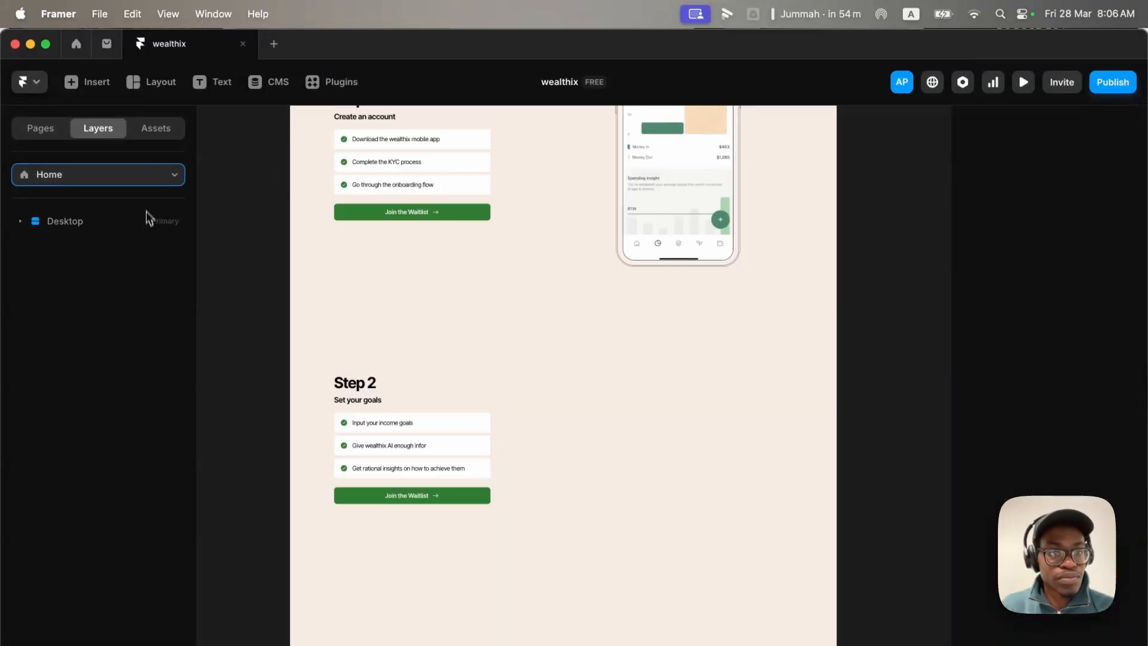
click(74, 221)
click(35, 246)
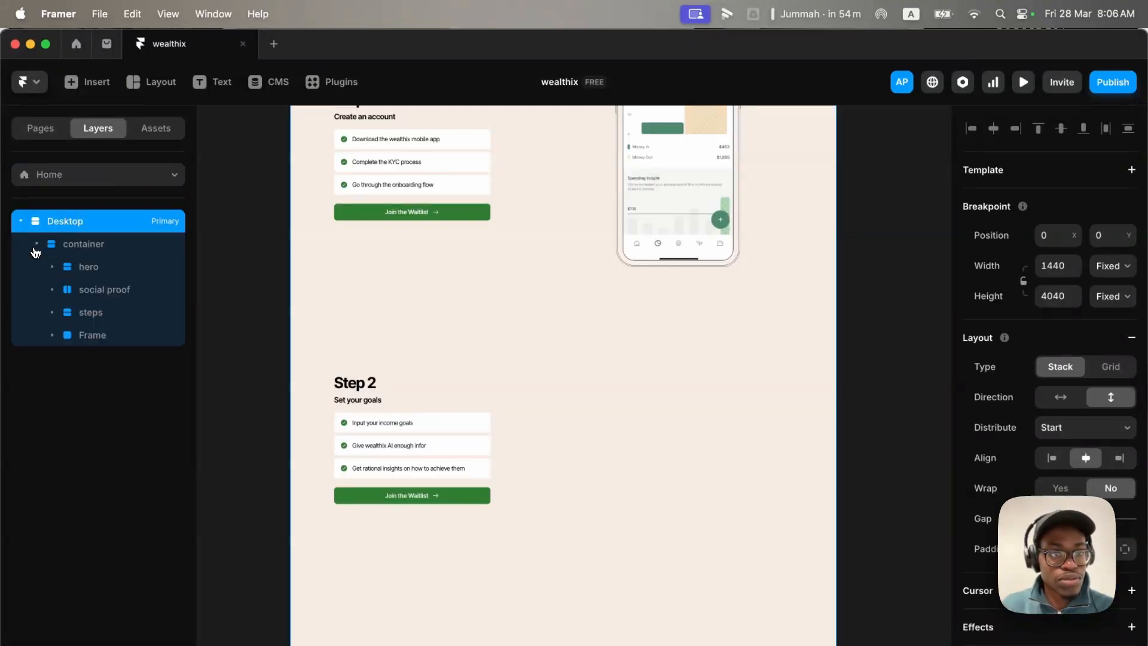
Examine the nesting and size settings of the steps section, its scroll container, steps wrap and phone layers on the Home page.
click(110, 293)
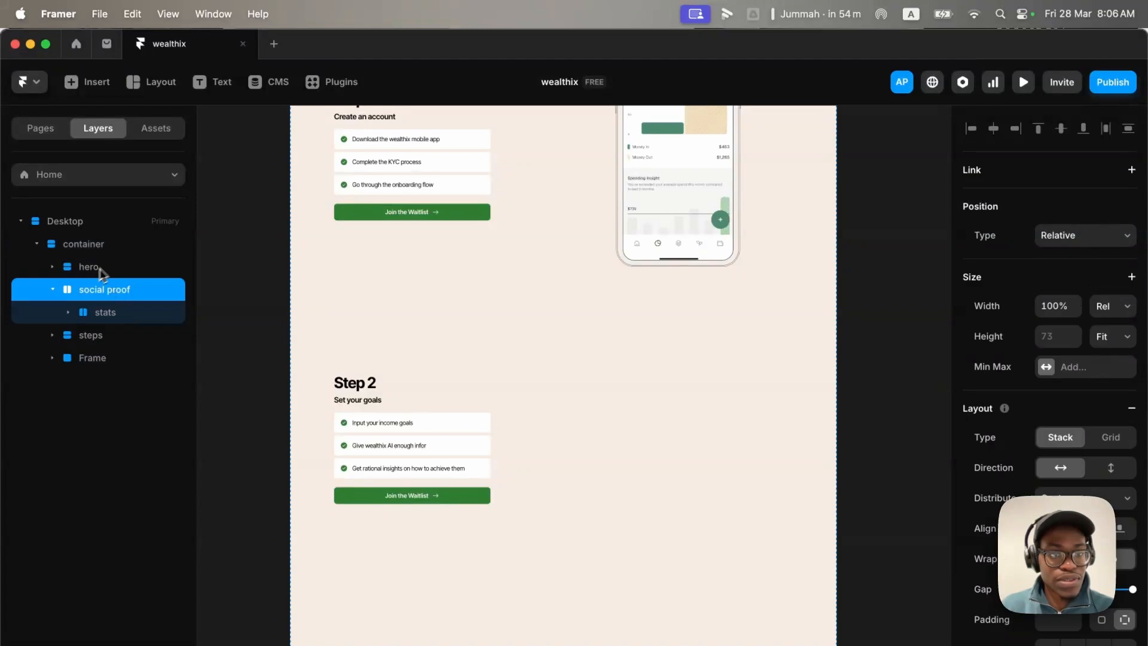
click(52, 335)
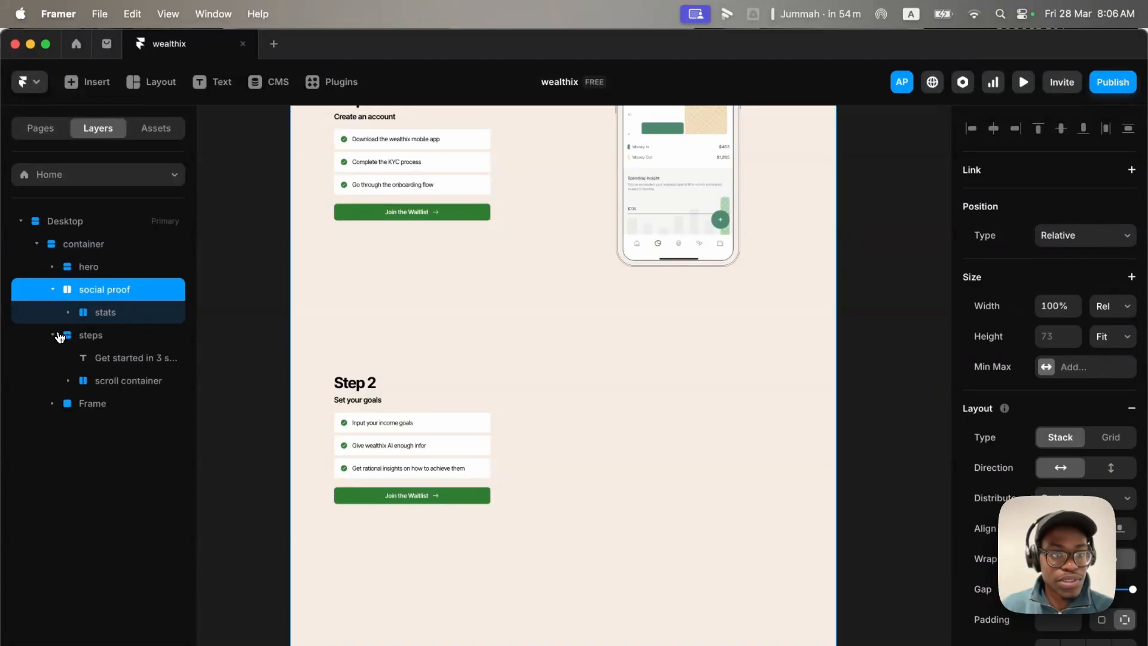
click(110, 381)
click(113, 339)
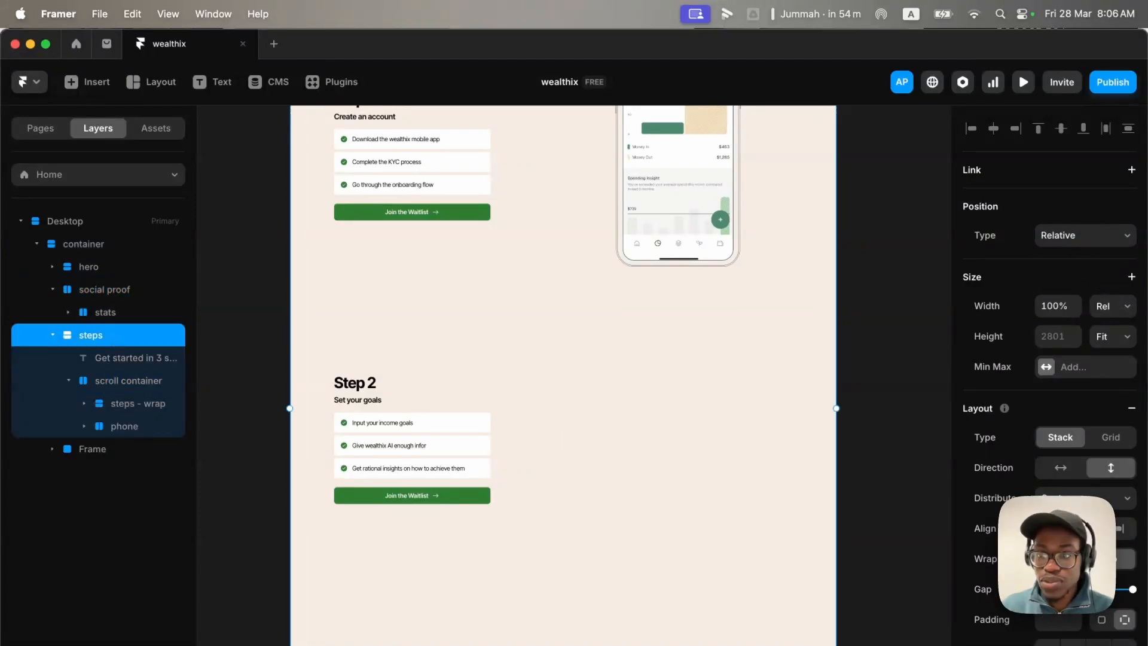
click(115, 383)
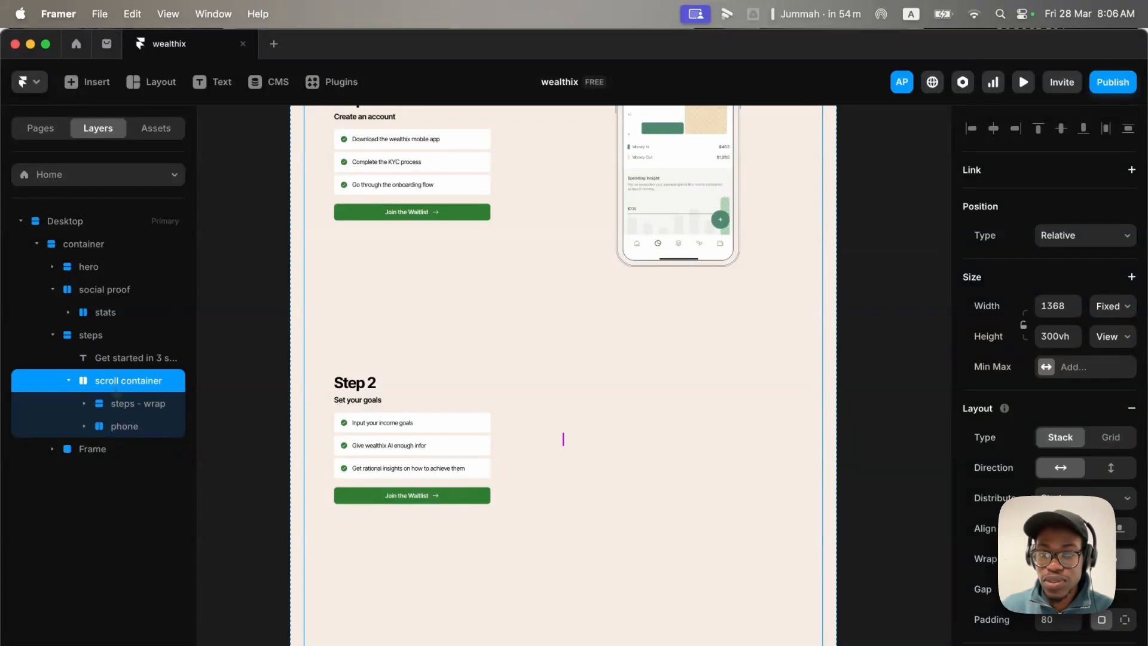
click(126, 407)
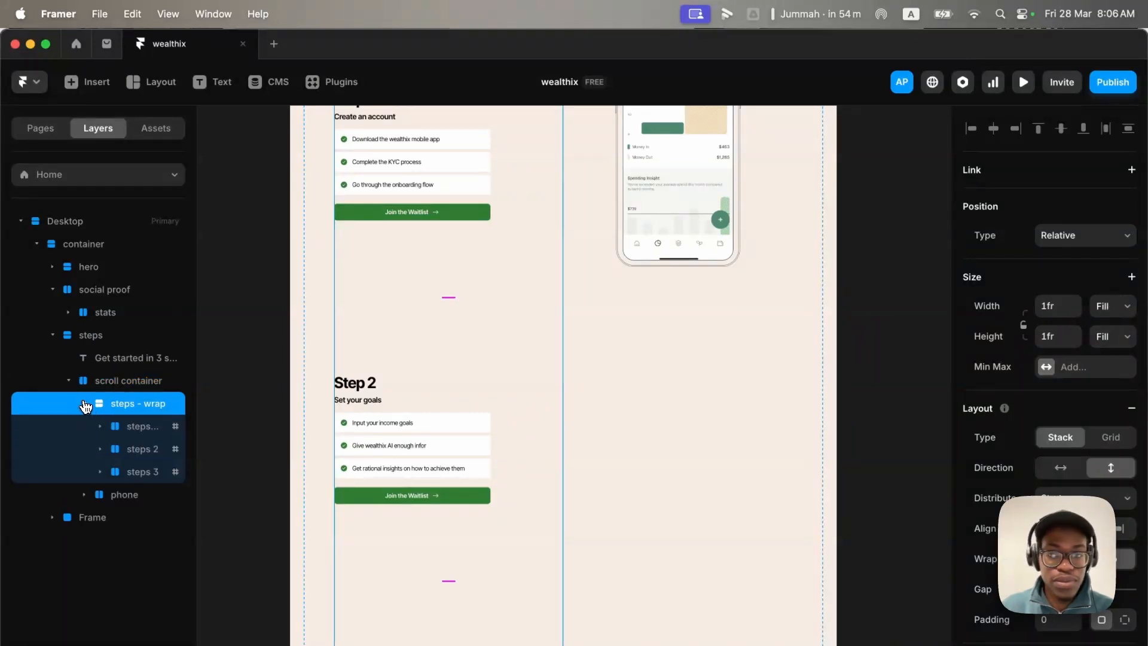
click(91, 406)
click(118, 425)
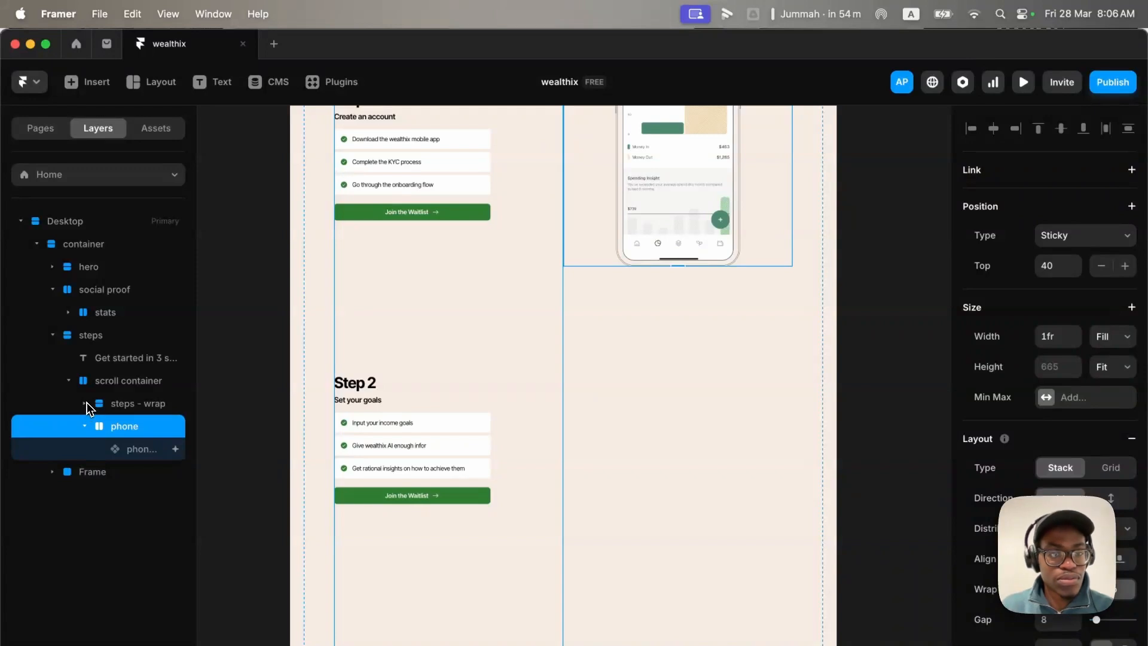
click(94, 339)
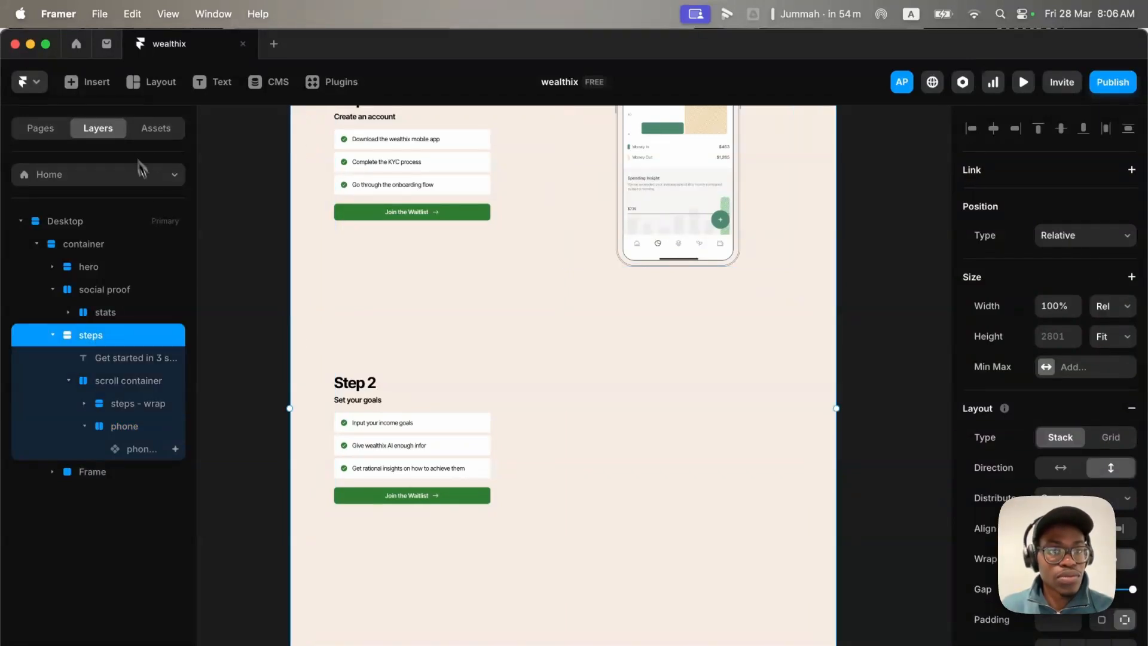
Switch to the /test page and rename the frame below the heading as "scroll container".
click(171, 180)
click(149, 254)
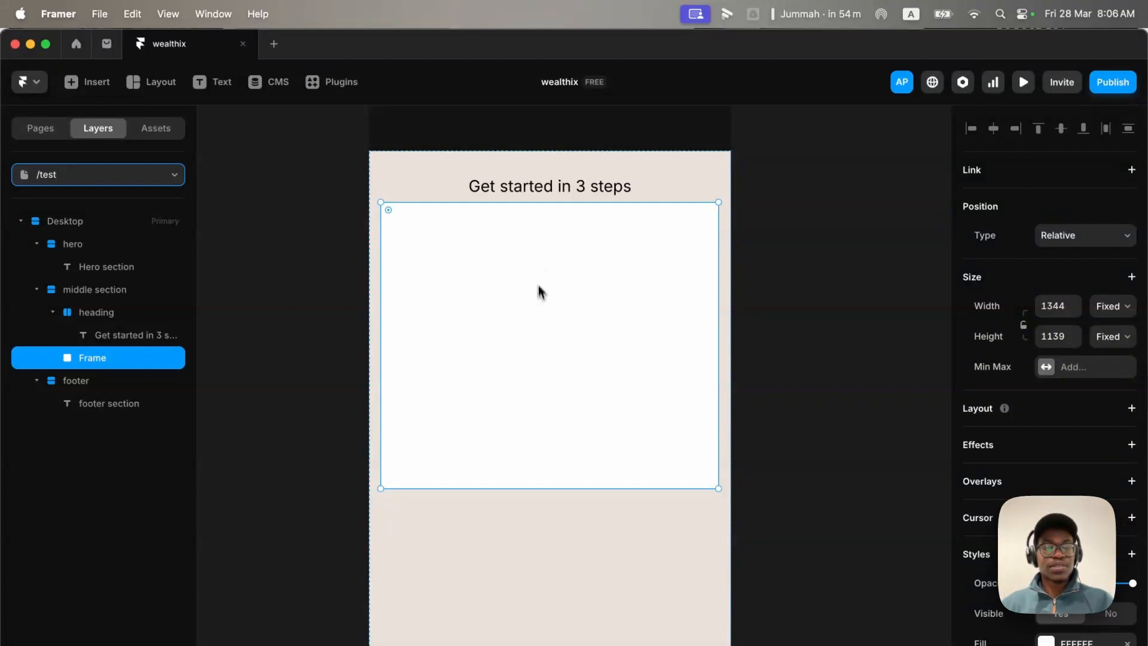
double_click(122, 359)
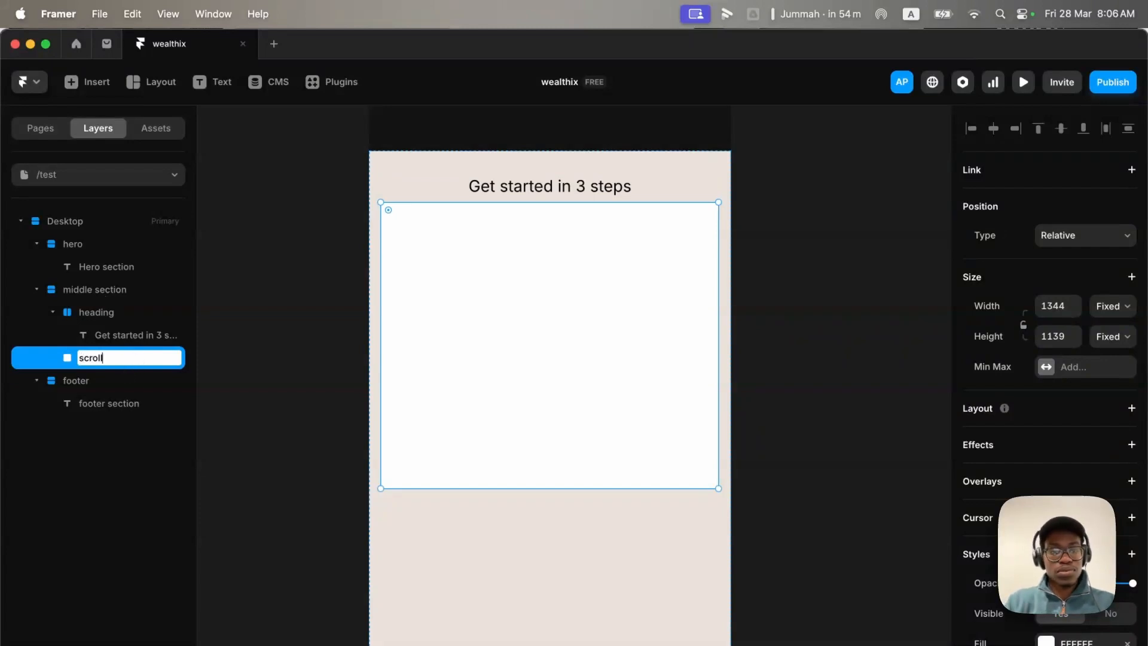
text(scroll containe)
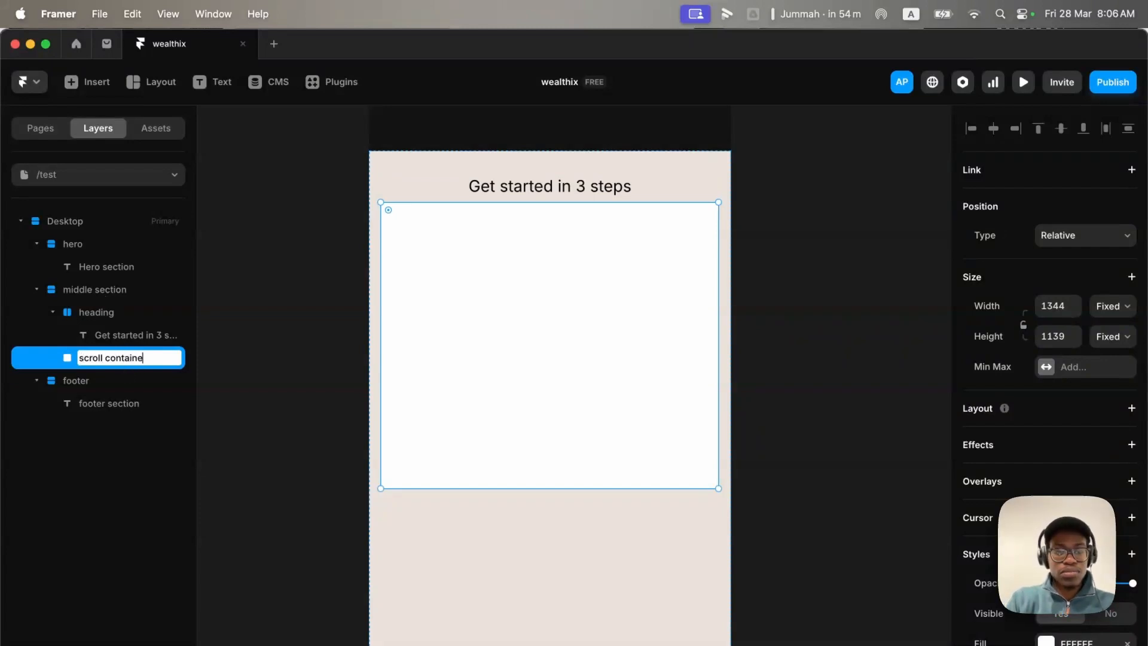
text(r)
key(Return)
Set the middle section's height to Fit Content.
click(96, 291)
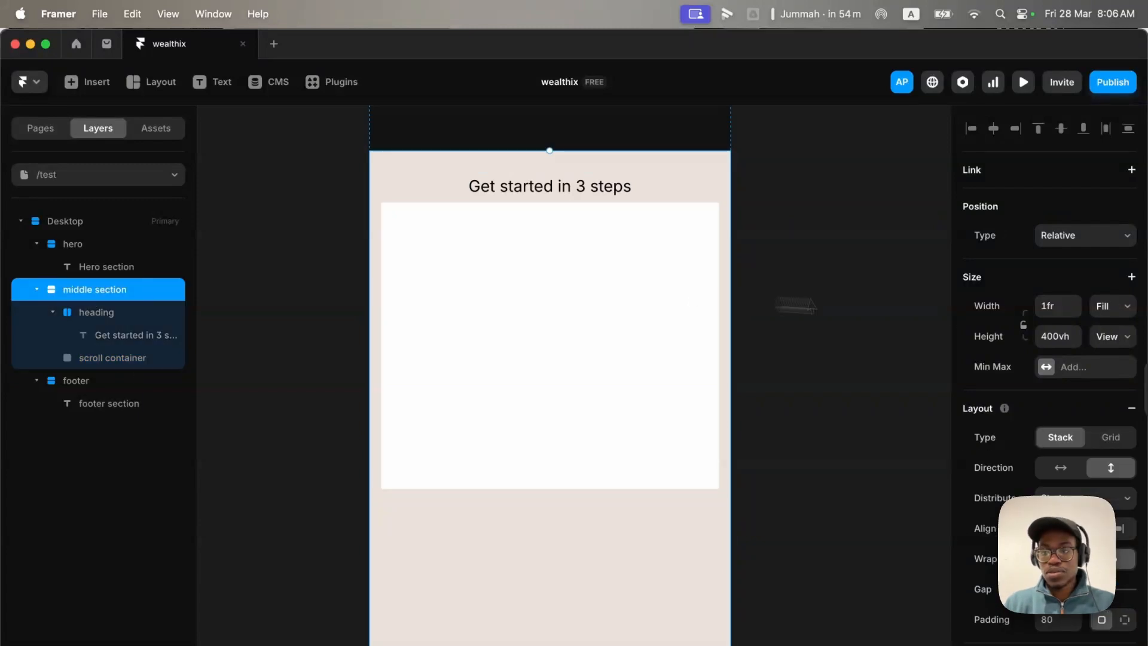
click(1113, 336)
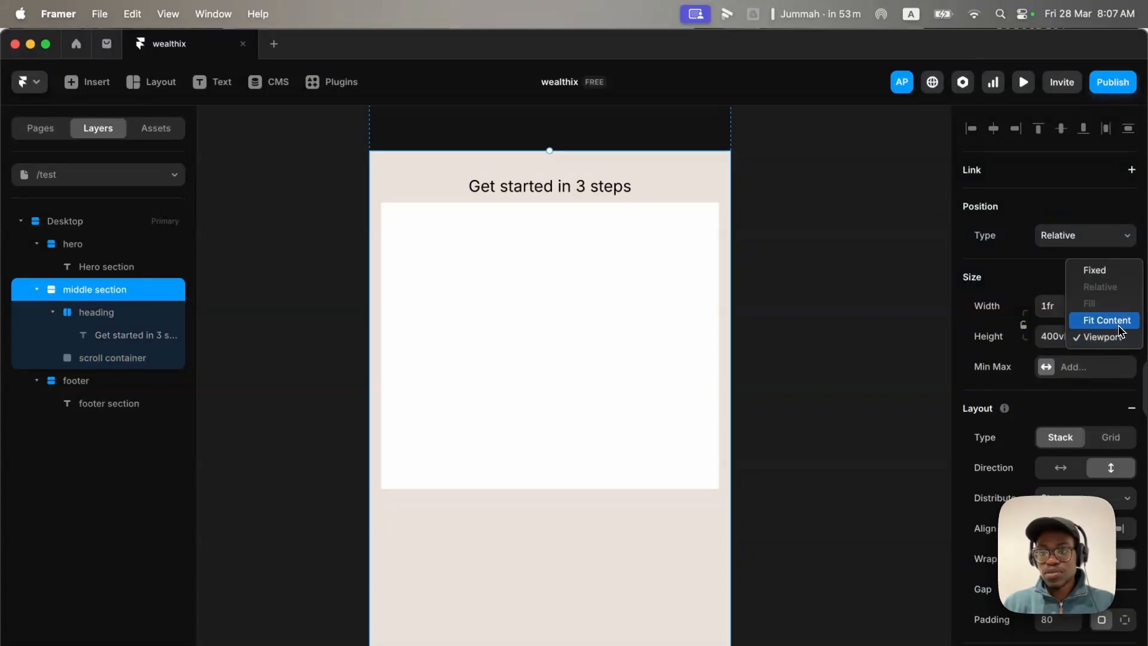
click(1115, 319)
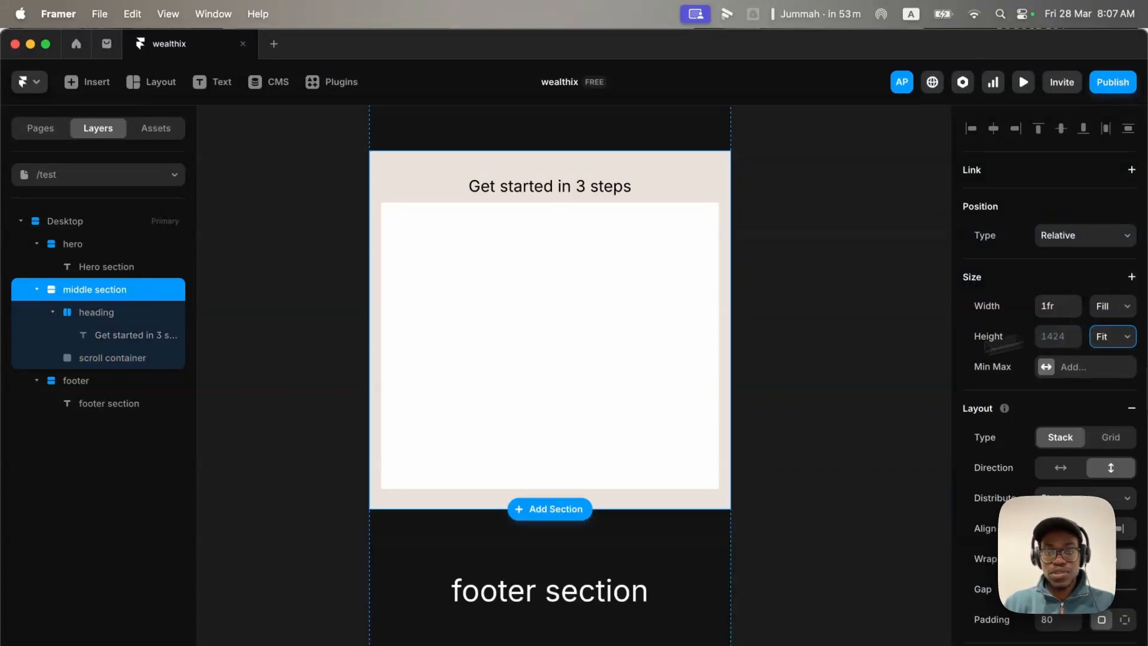
Set the scroll container's height to 400vh and its width to Fill.
click(154, 359)
click(1078, 247)
text(400vh)
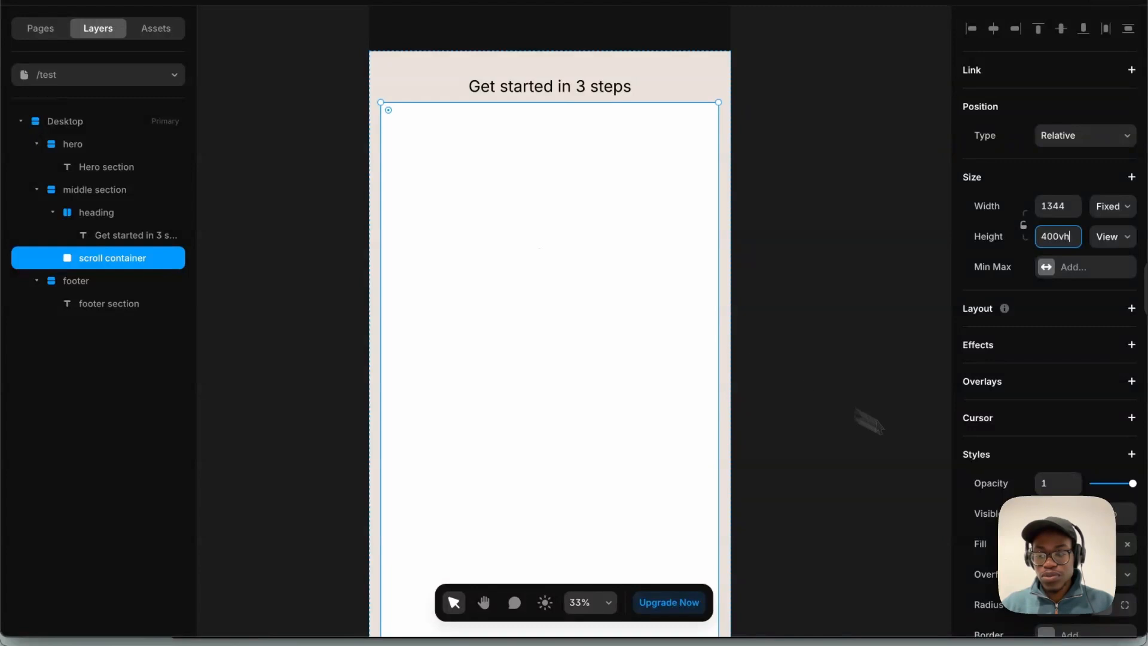
click(1104, 207)
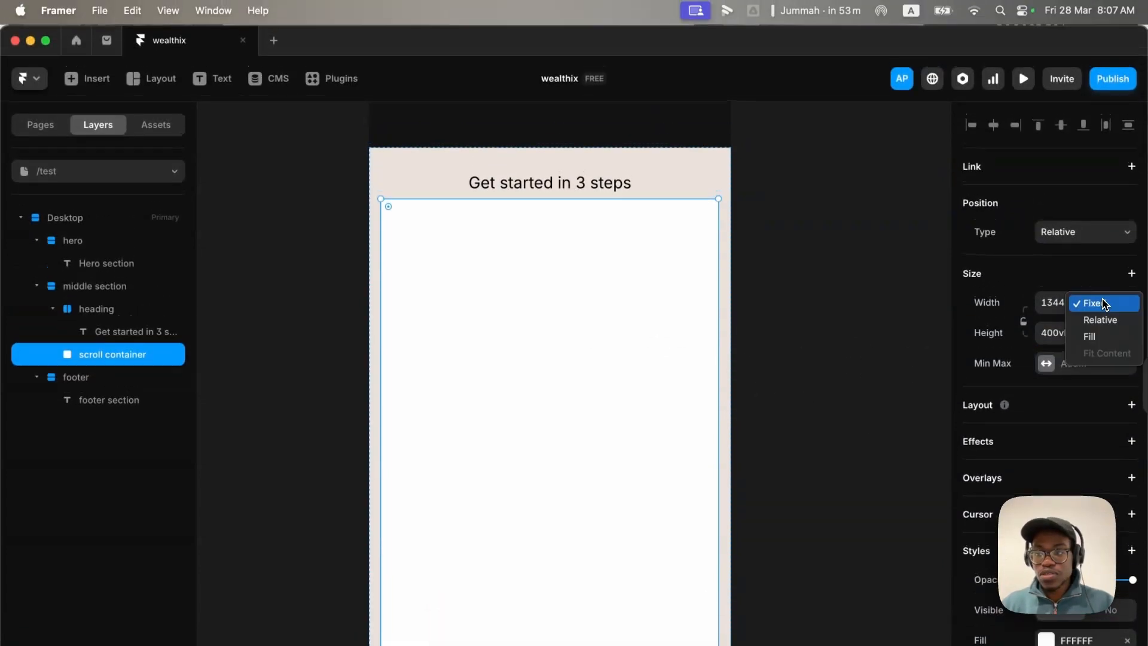
click(1103, 337)
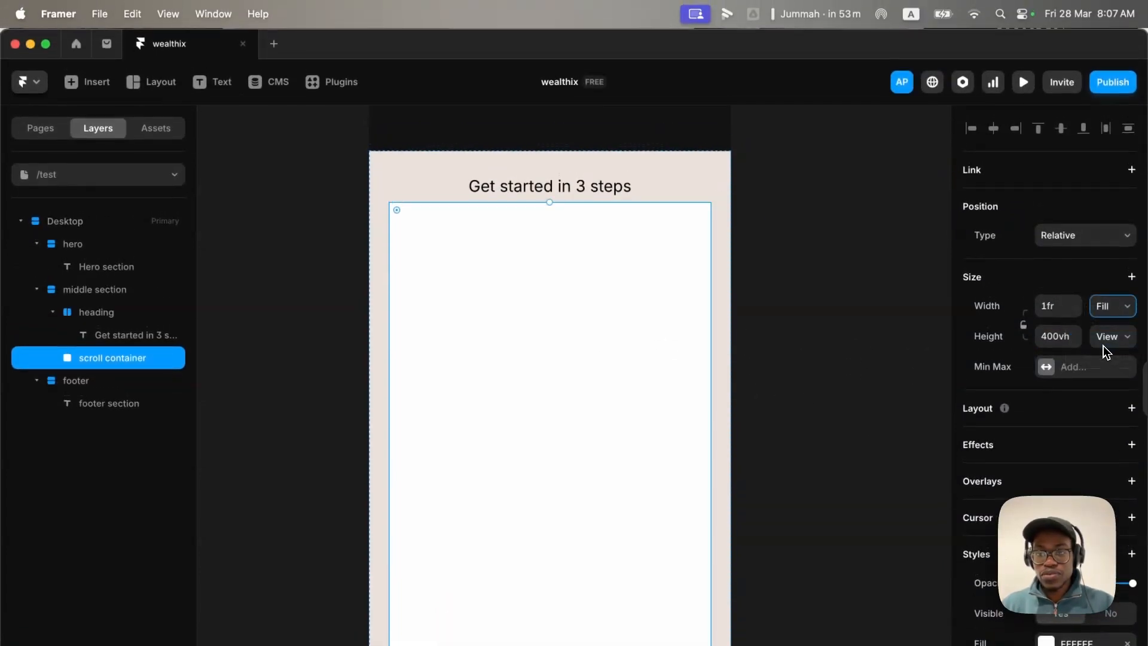
Draw a frame about 601 by 776 in the upper right of the scroll container.
click(720, 190)
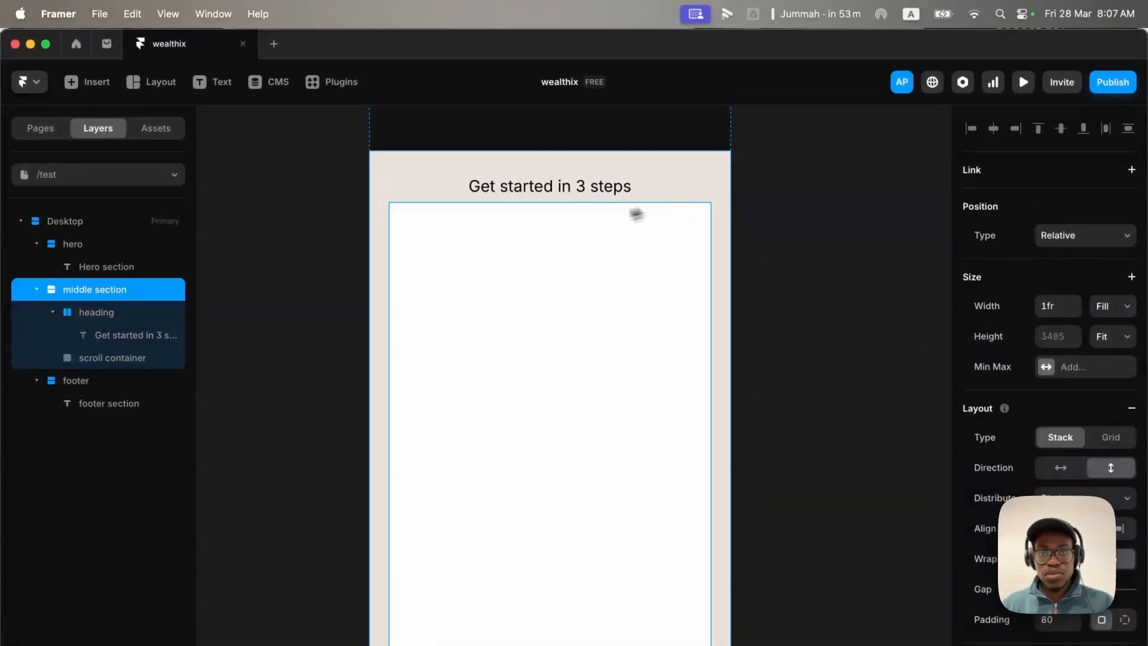
click(517, 246)
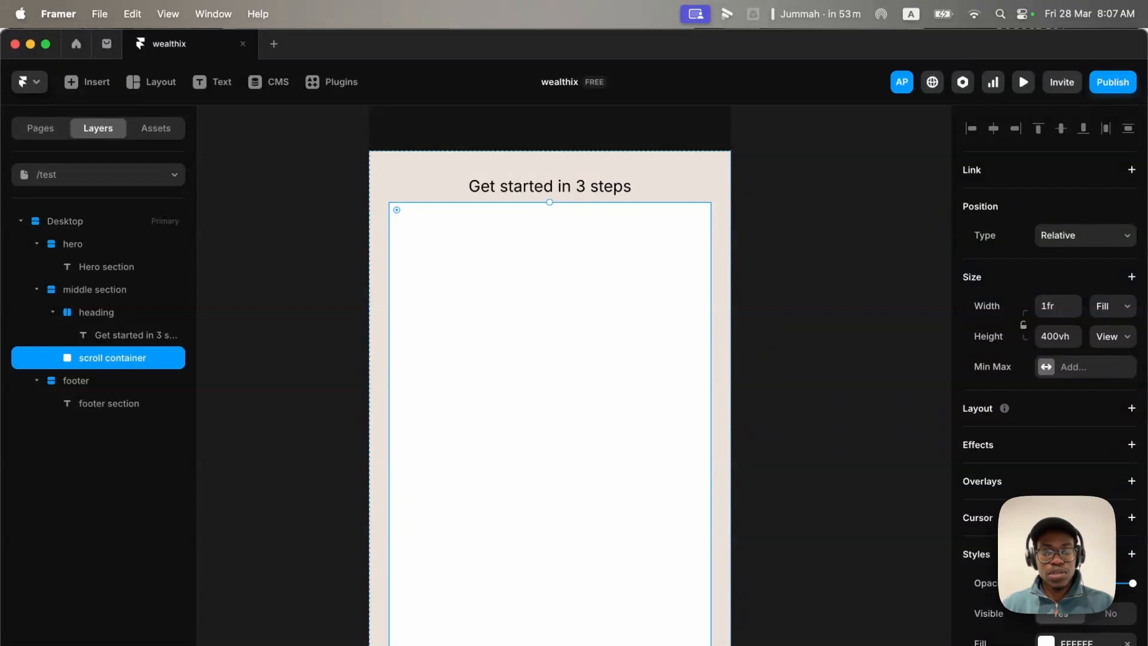
key(f)
mouse_move(588, 228)
mouse_down()
mouse_move(679, 421)
mouse_move(694, 425)
mouse_up()
drag(589, 426, 543, 422)
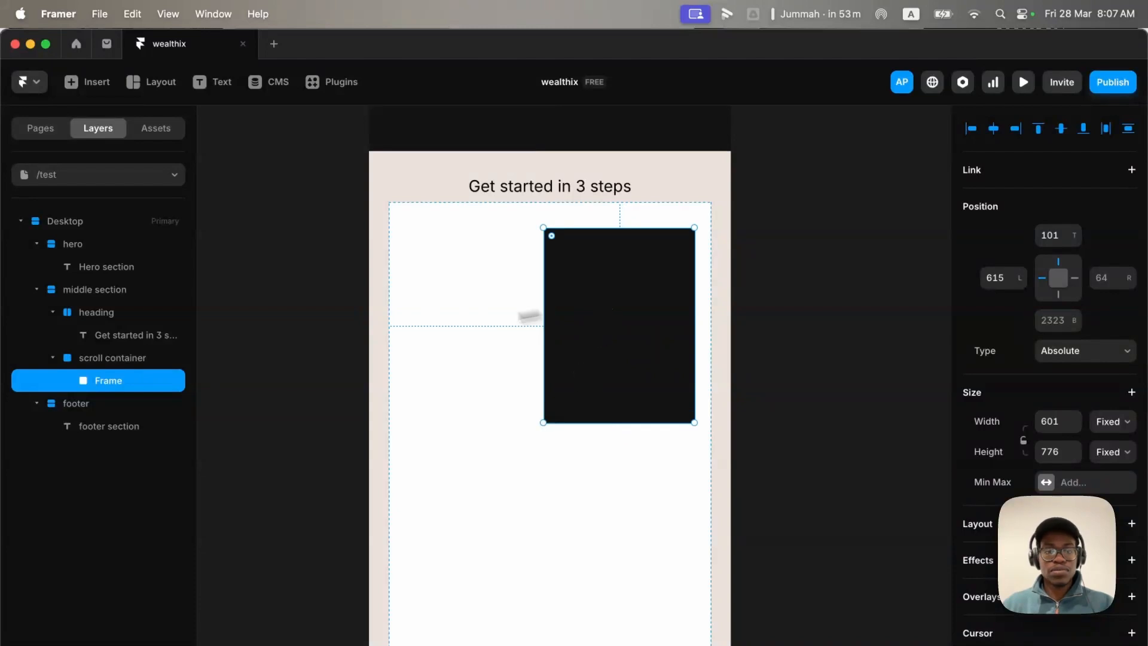
Duplicate the frame directly to its left and name the copy "text".
drag(550, 315, 468, 307)
key(super+r)
text(twxt)
key(Return)
Add a text layer reading "Step 1" inside the text frame.
key(Return)
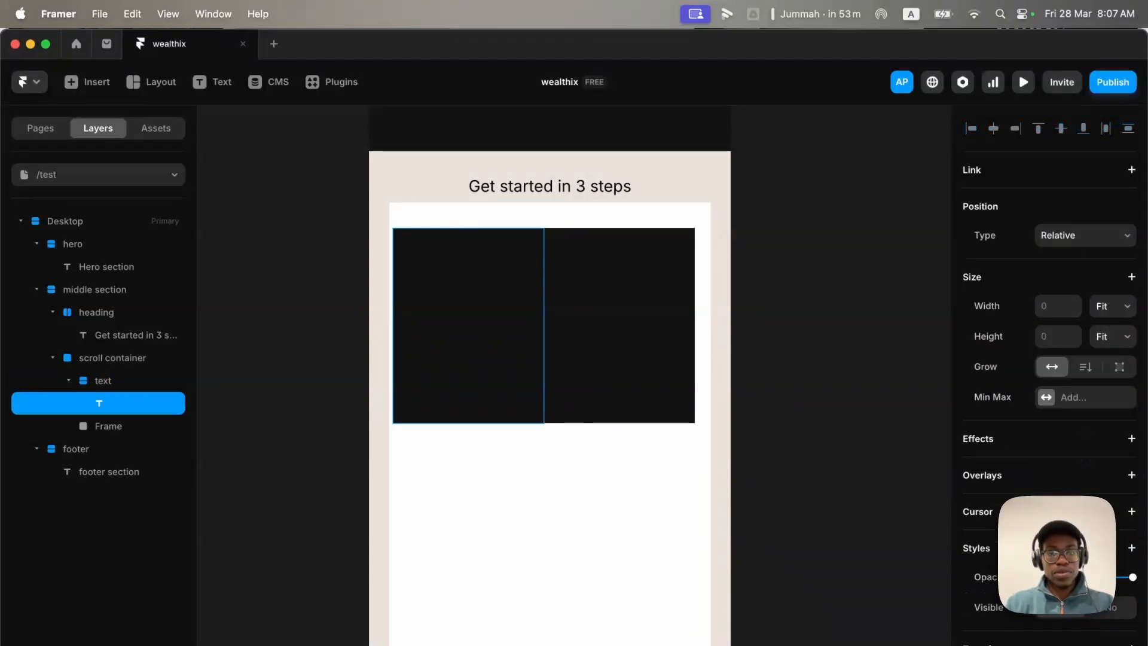
text(hvhxsahjh)
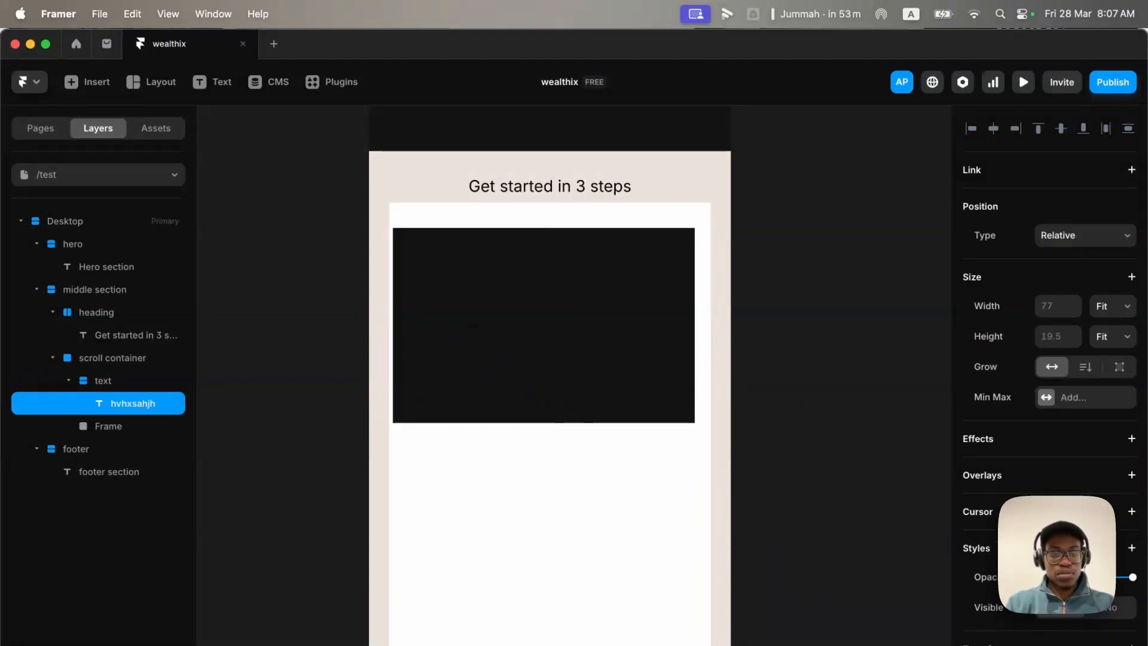
key(super+a)
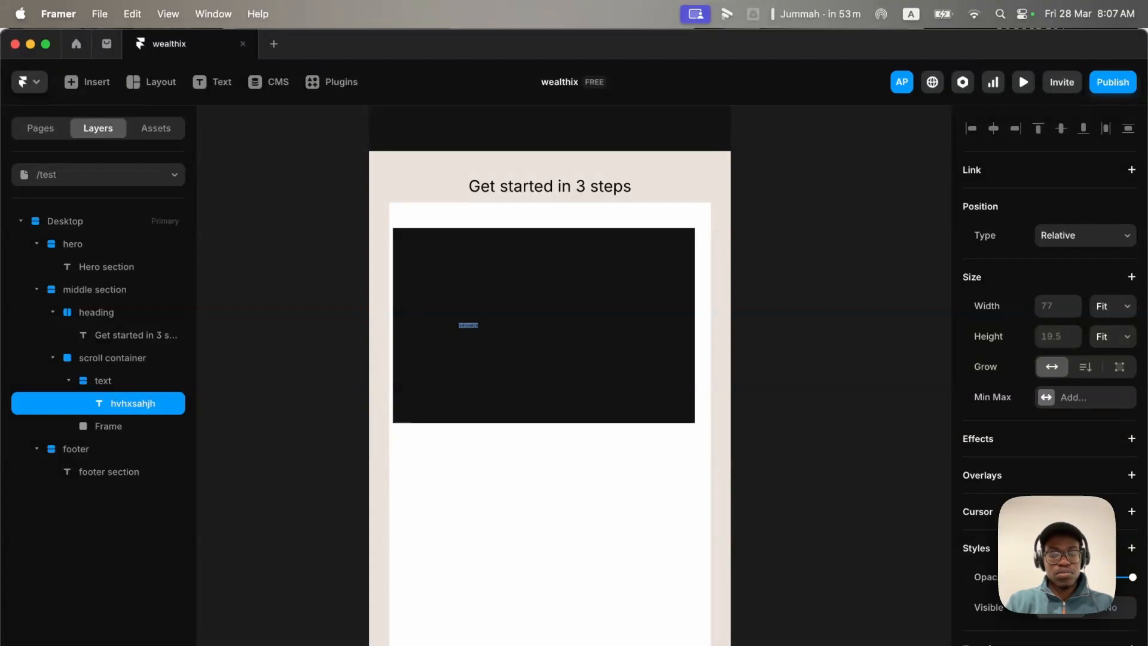
text(Step 1)
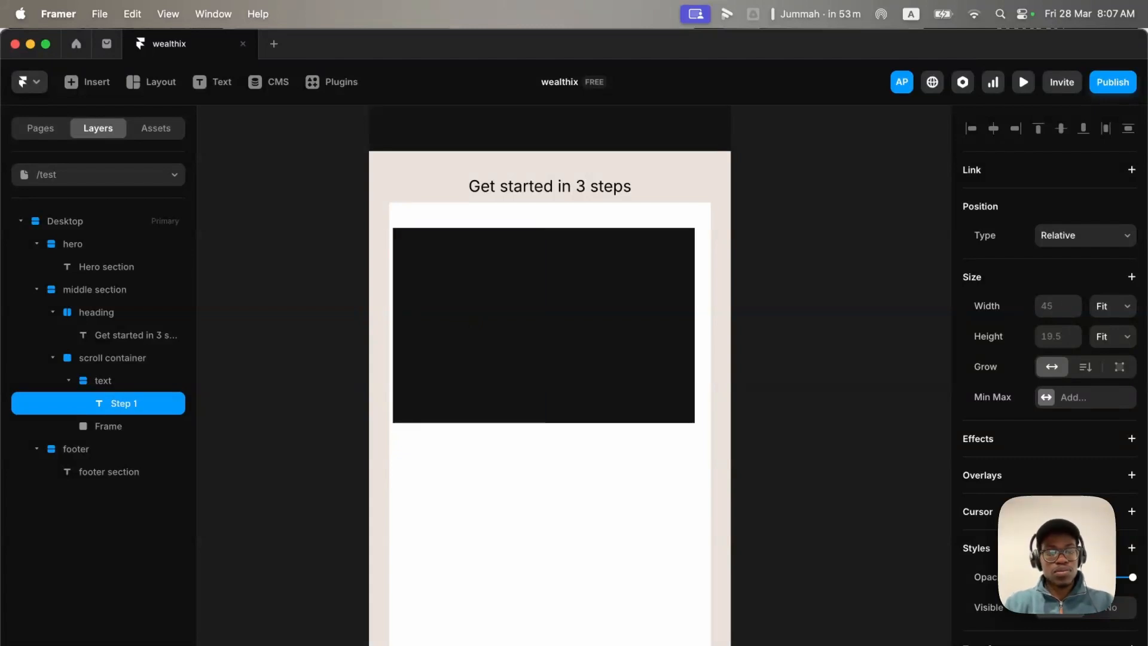
click(520, 300)
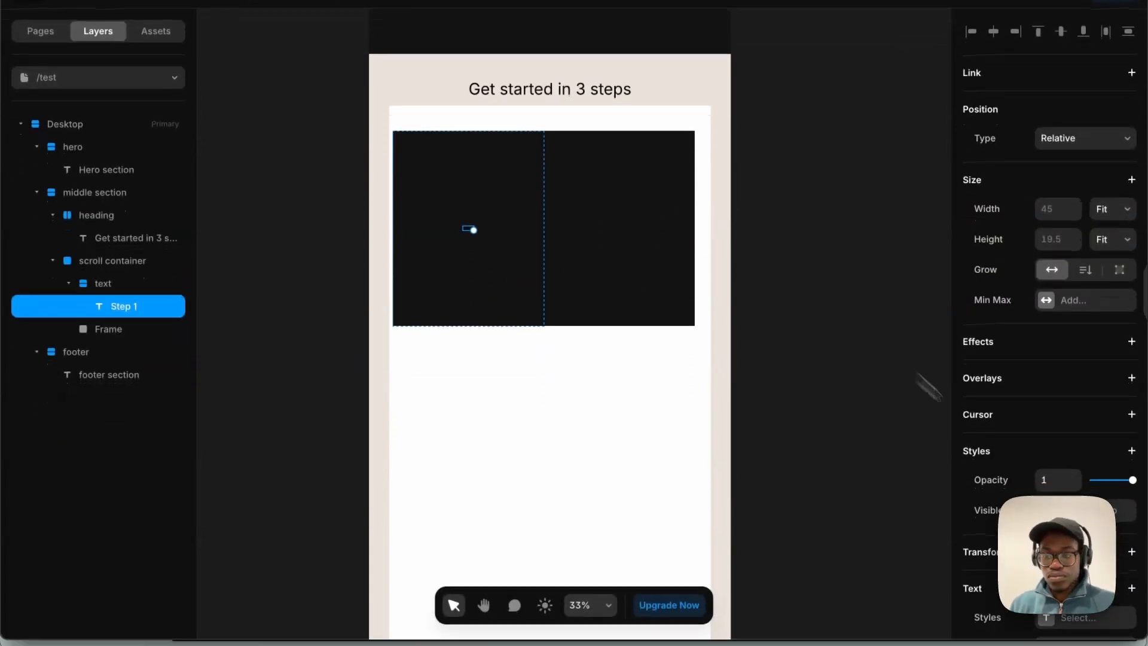
Format the "Step 1" text at size 40 pixels in white with Bold weight.
scroll(1139, 570, down, 8)
click(1061, 278)
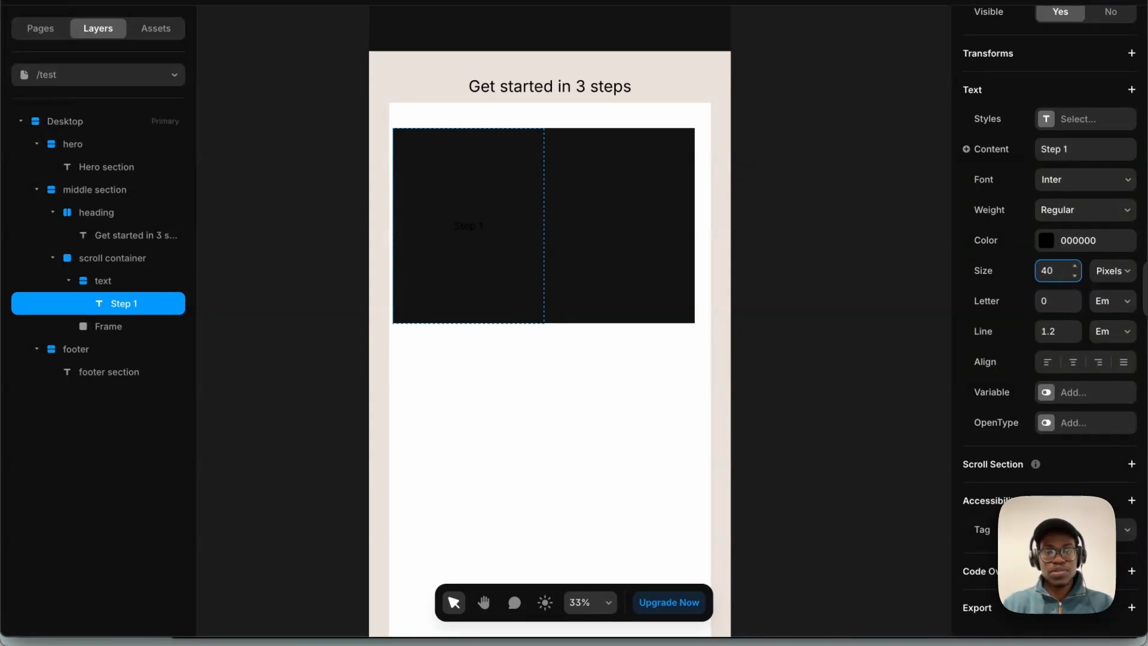
click(1048, 241)
drag(896, 296, 677, 255)
click(1074, 208)
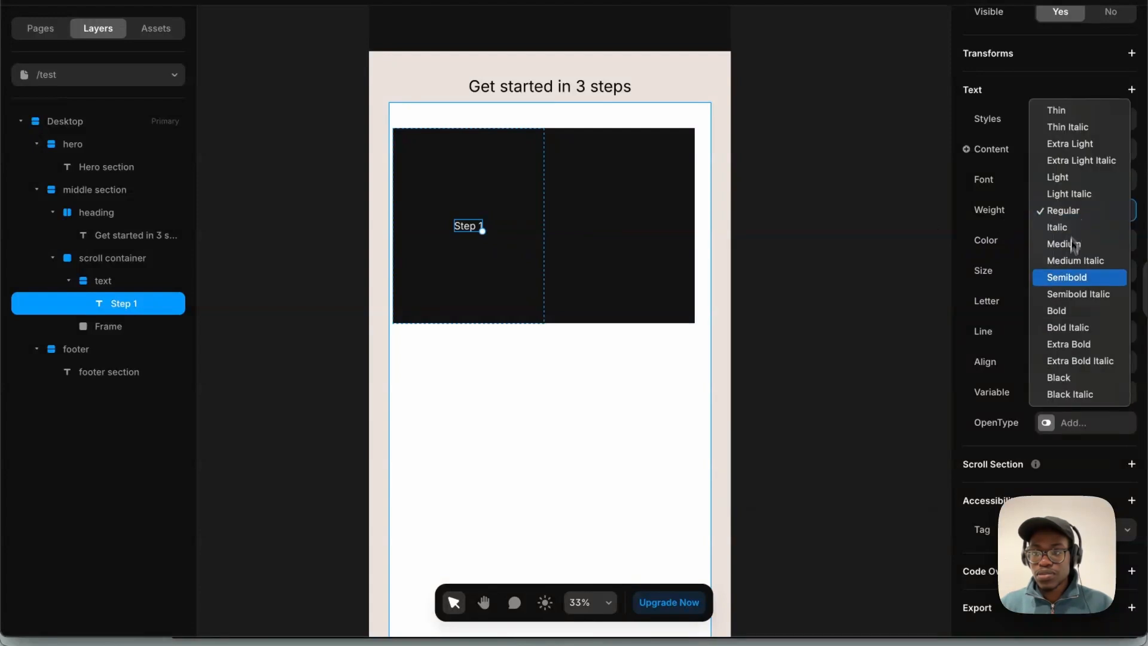
click(1066, 312)
click(762, 263)
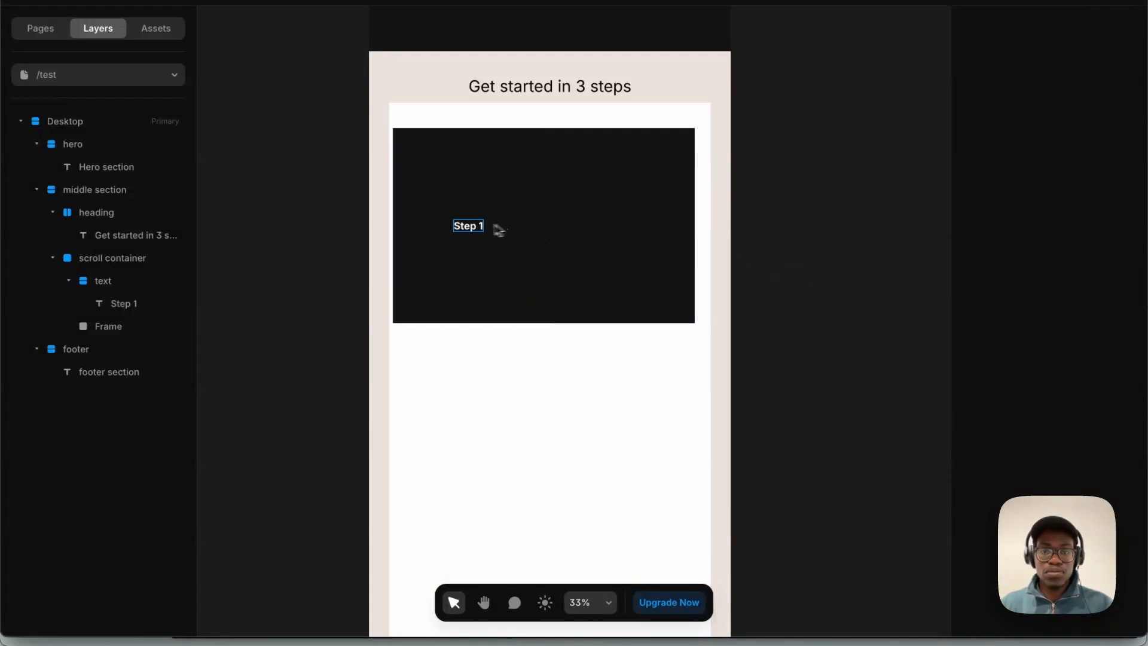
click(469, 226)
key(Escape)
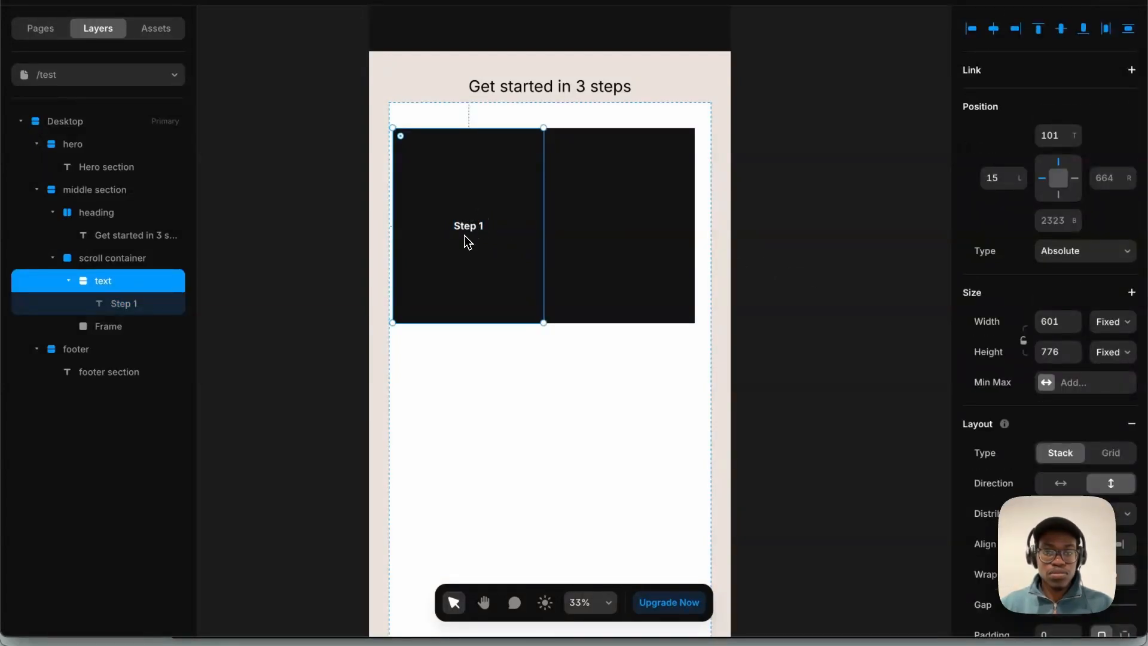
Add a solid 222222 border with width 3 to the right-hand frame in the scroll container.
click(635, 273)
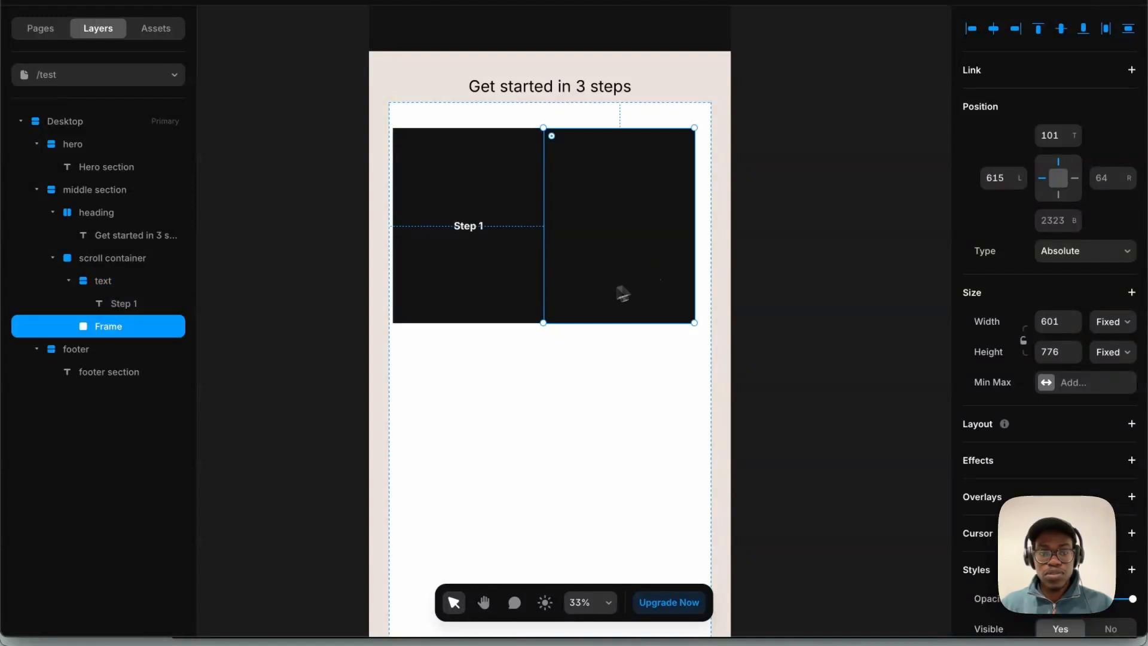
scroll(1127, 530, down, 5)
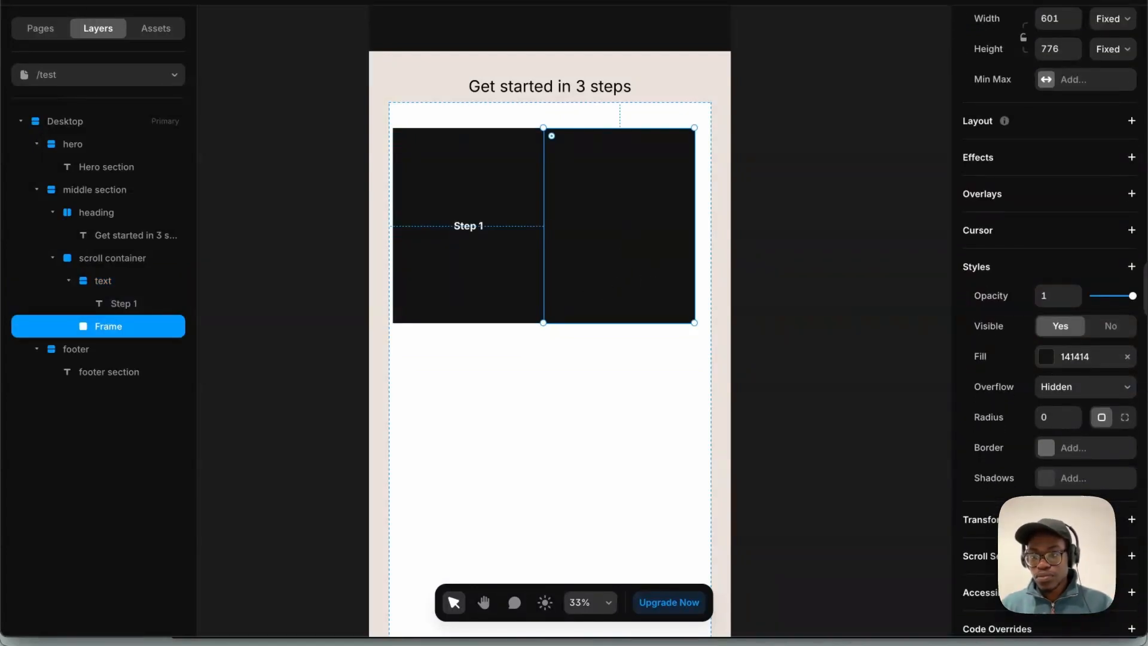
click(1057, 449)
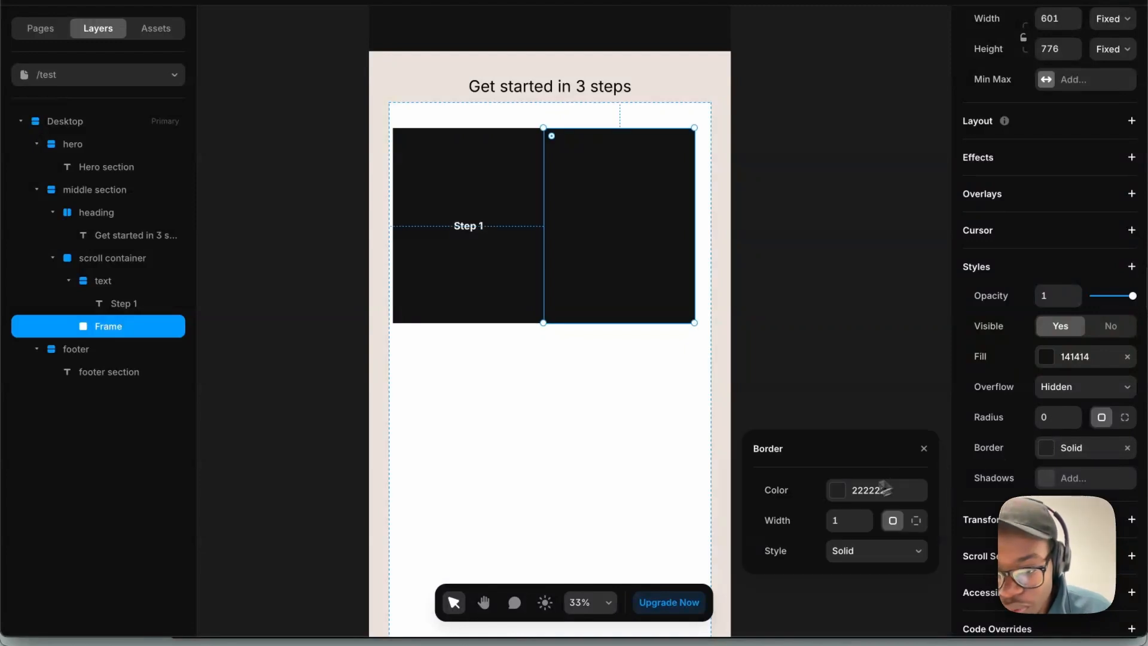
click(866, 516)
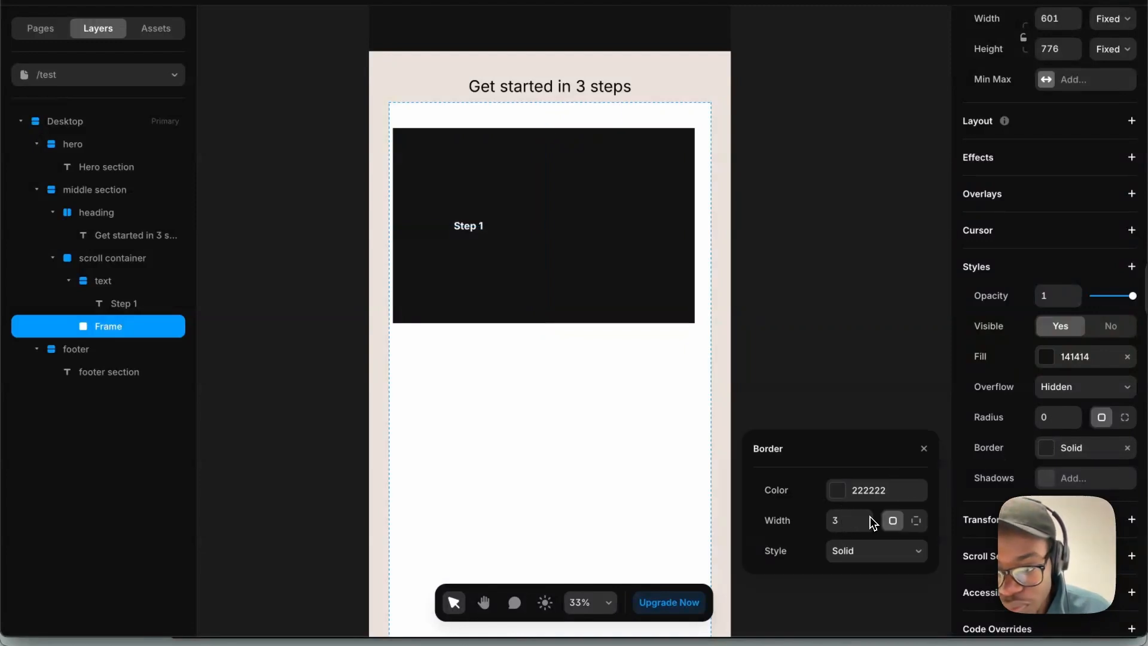
Remove the right-hand frame's fill and set its corner radius to 32.
click(1127, 357)
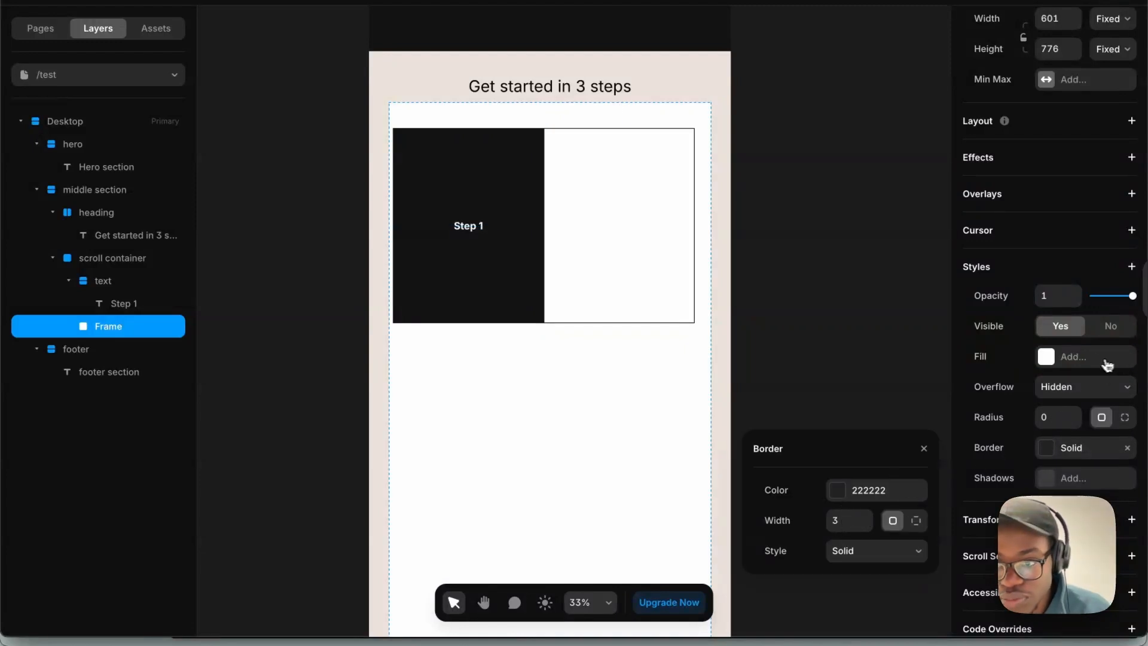
click(1058, 416)
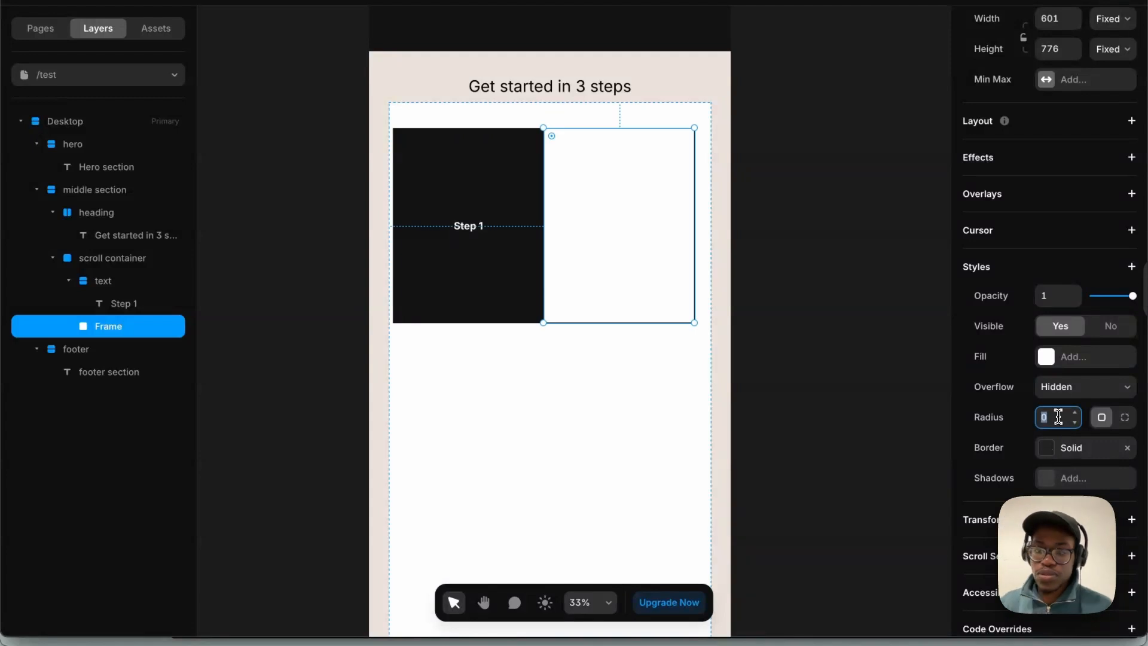
text(32)
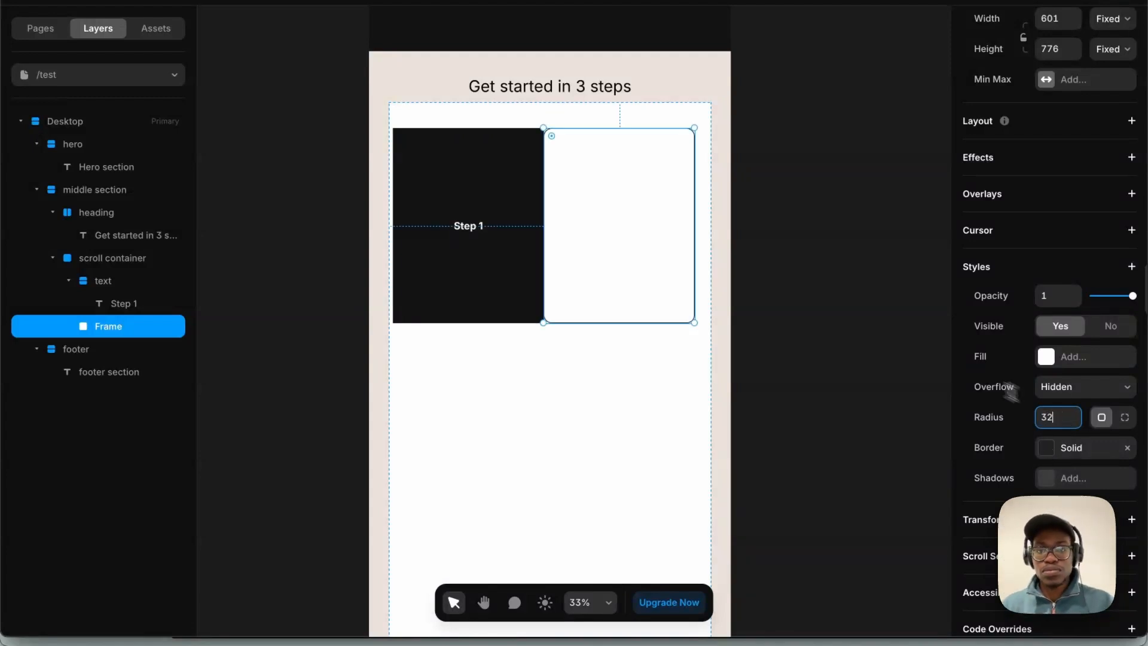
Move the bordered frame slightly away from the black text frame and rename it "component".
drag(638, 267, 644, 267)
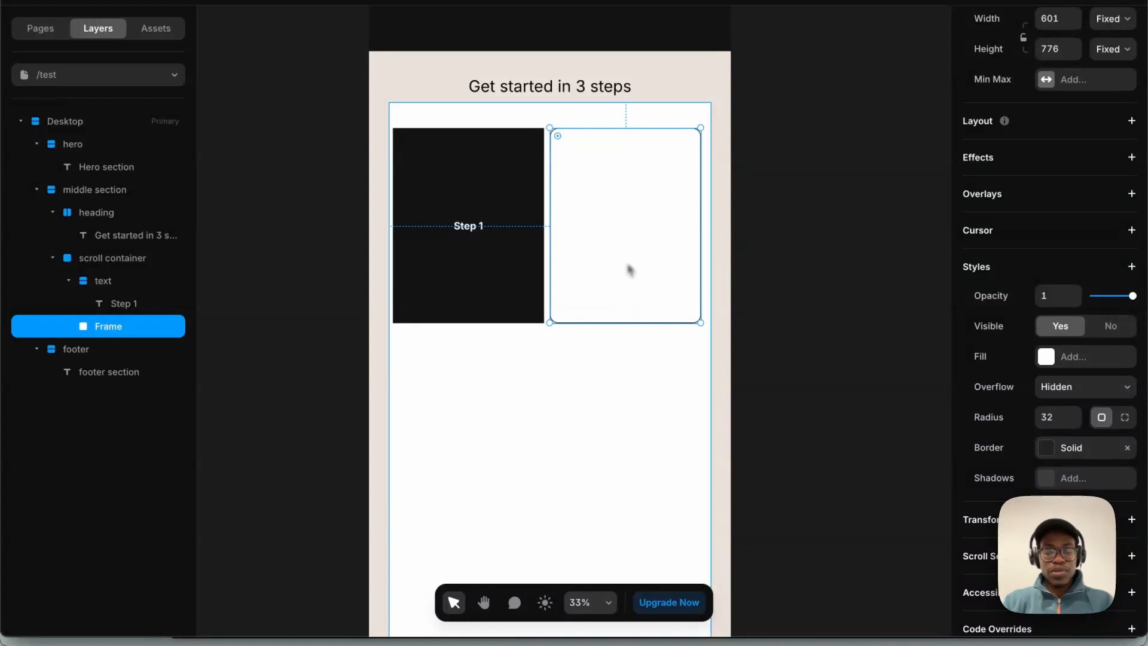
key(super+r)
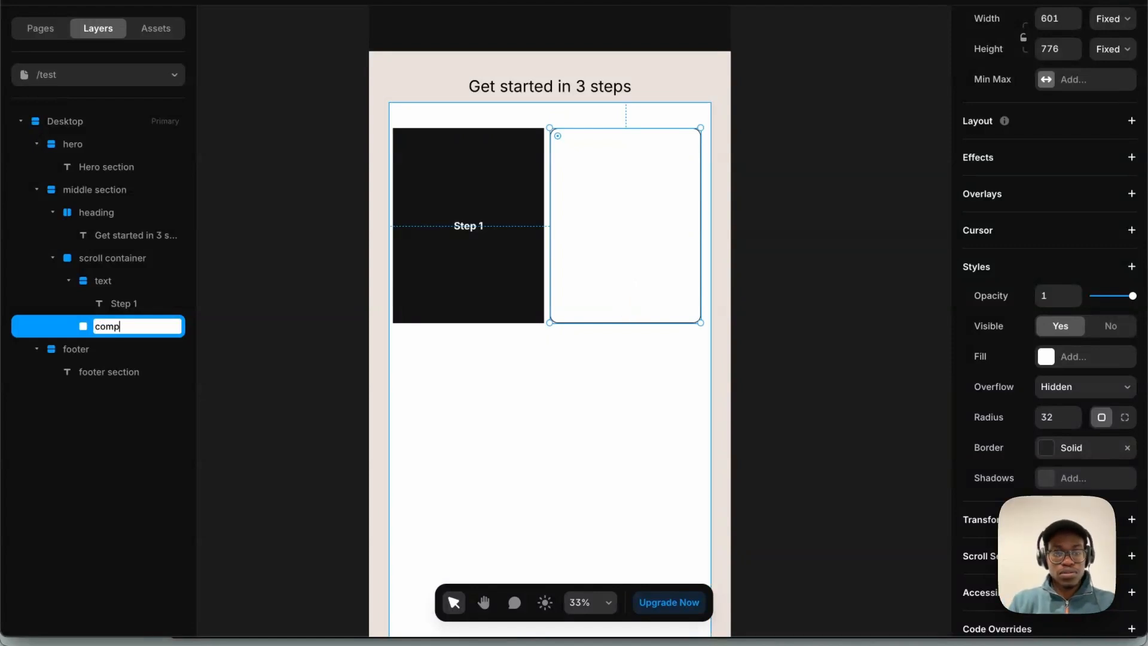
text(component)
key(Return)
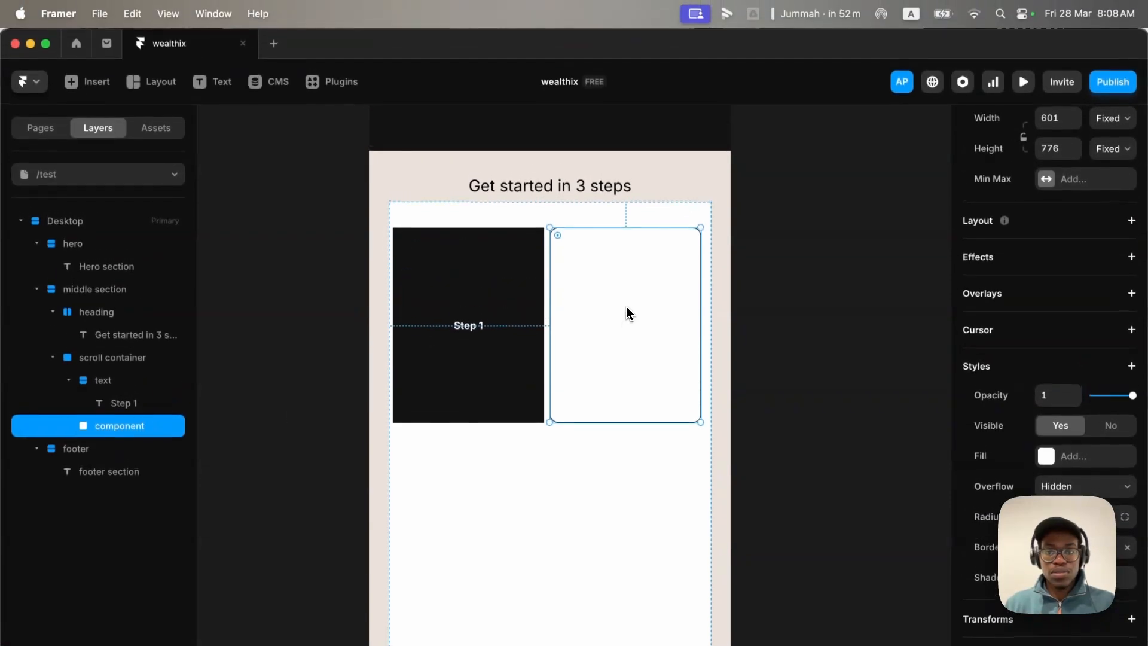
Turn the bordered frame into a new component named "component".
right_click(625, 308)
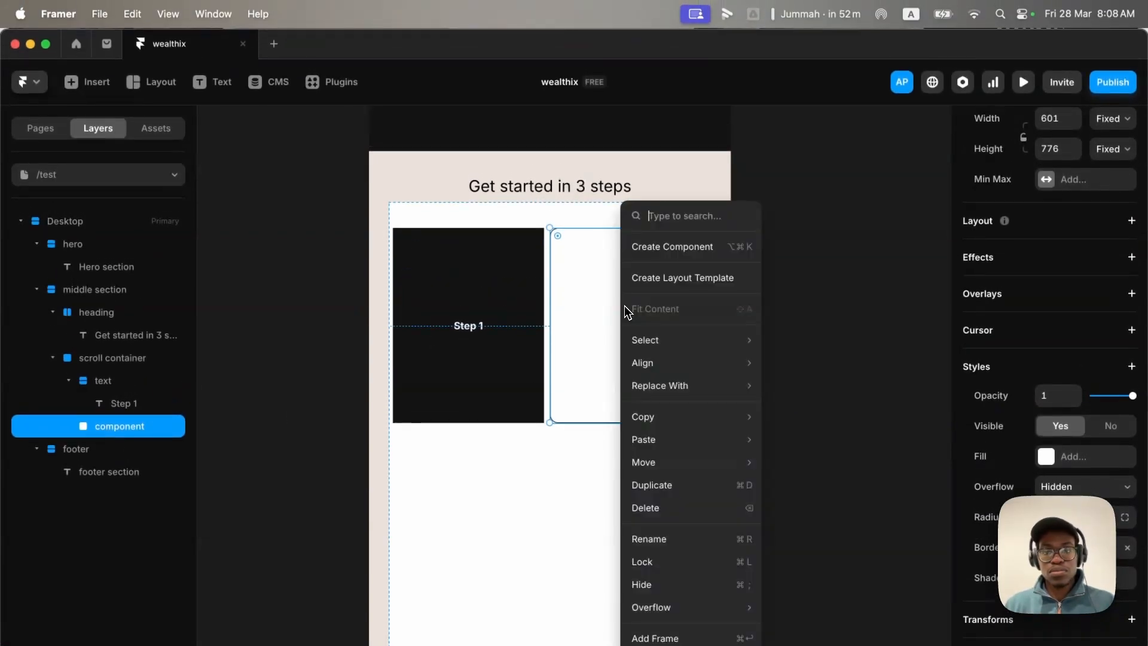
click(654, 252)
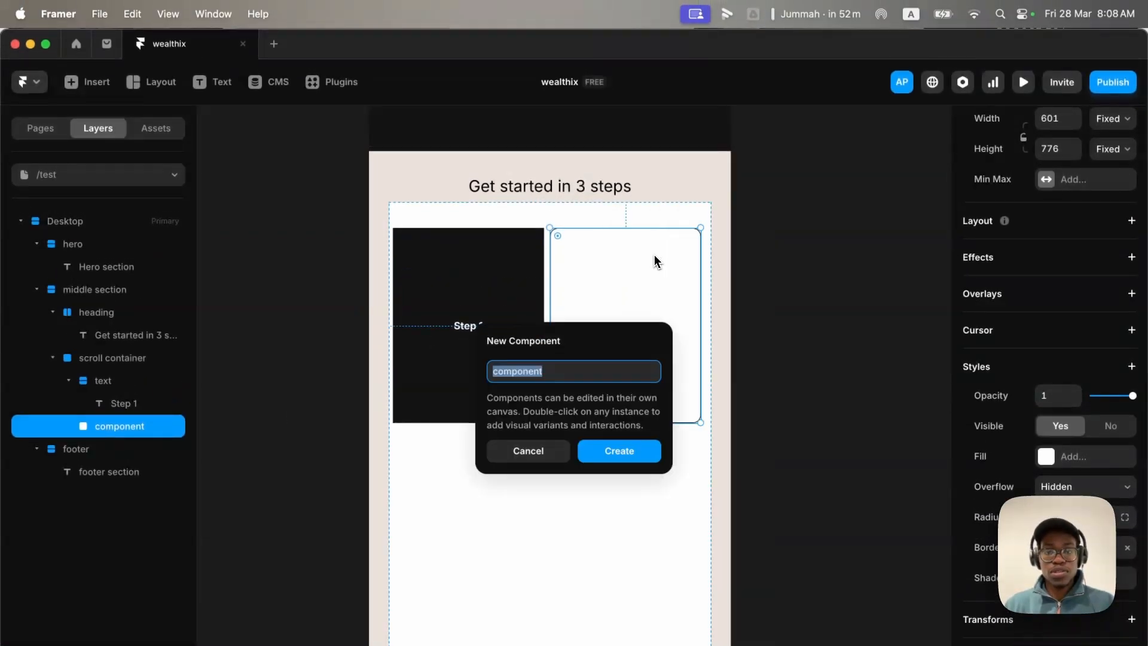
click(634, 449)
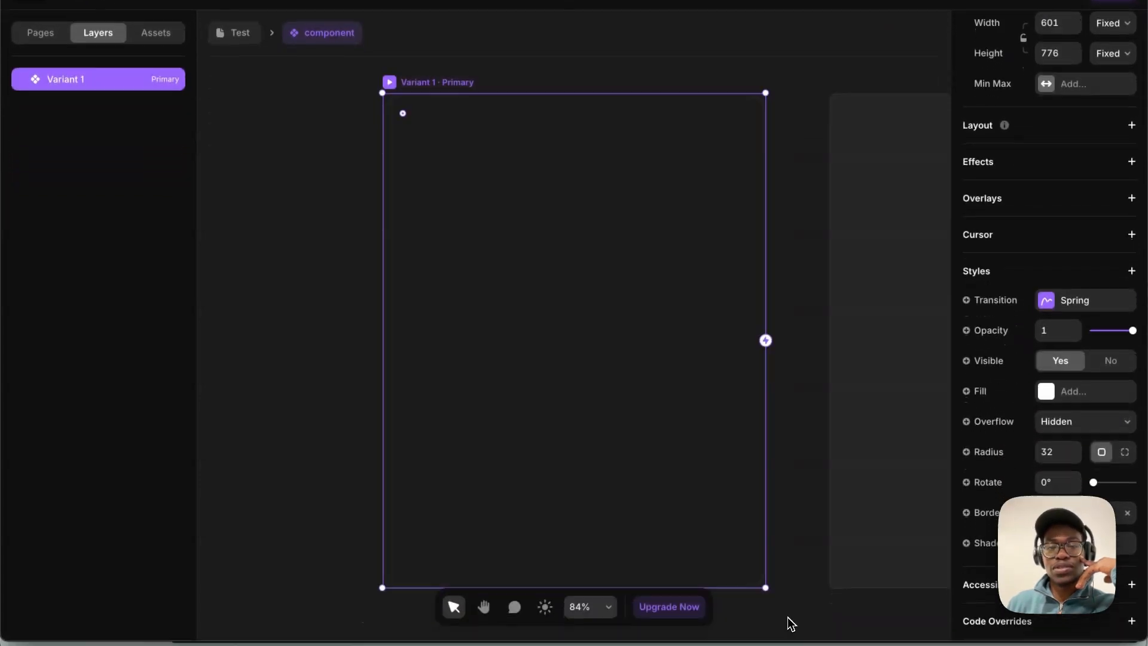
Return to the test page and delete the component instance from the scroll container.
click(239, 33)
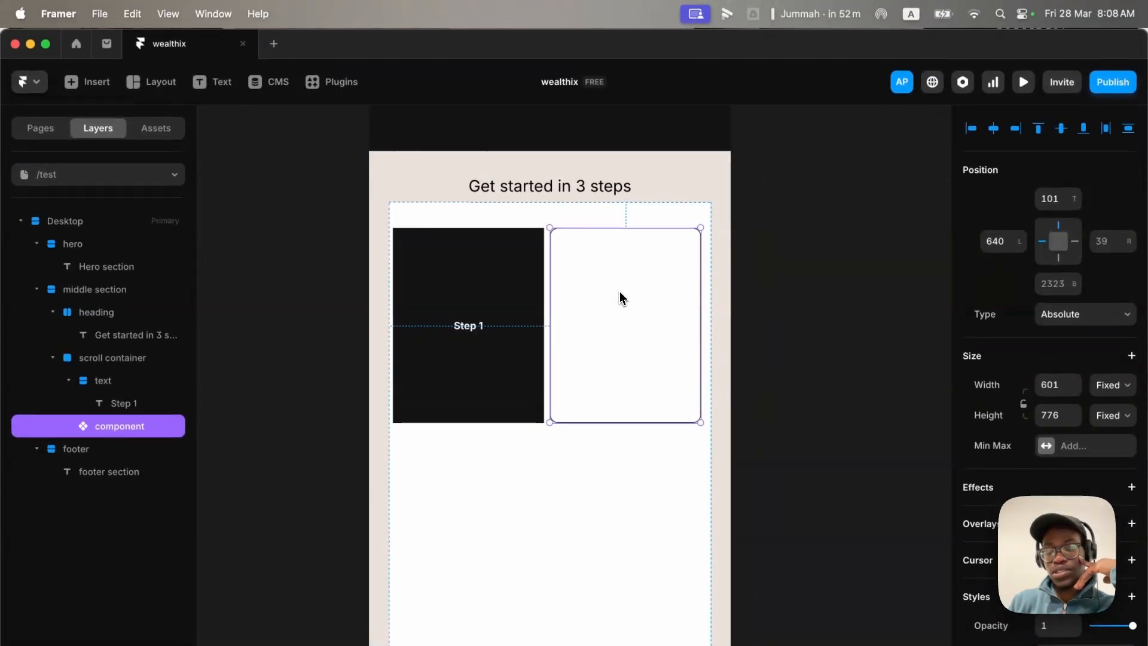
key(BackSpace)
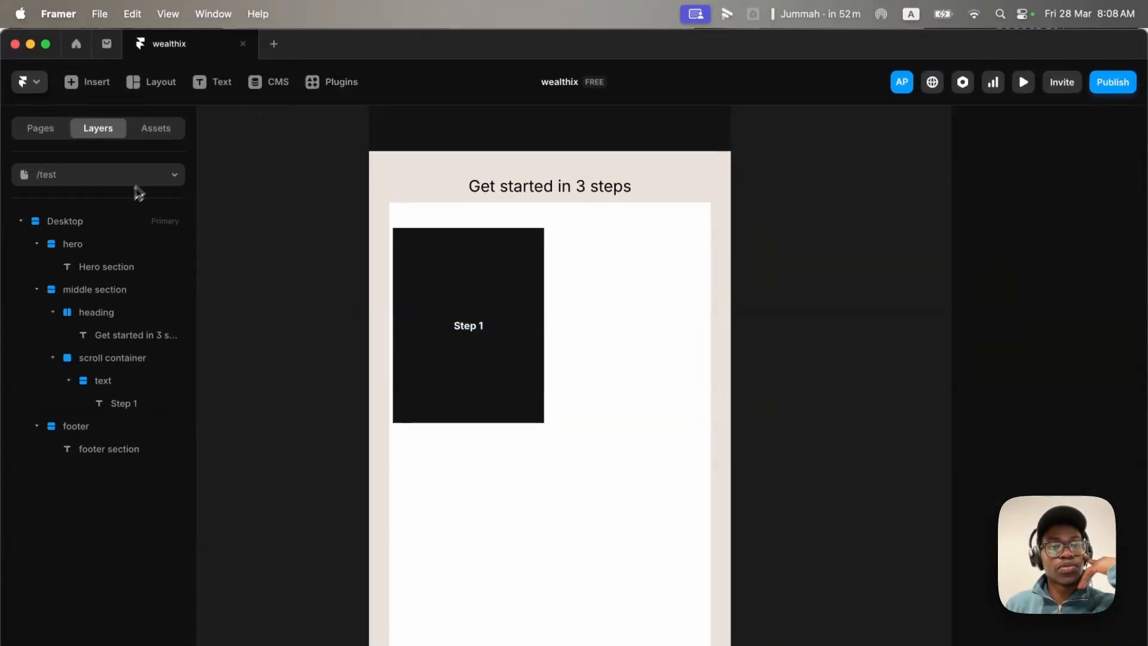
Copy the phone component from the Home page's steps section into the test page's scroll container and place it beside the Step 1 text frame.
click(171, 173)
click(110, 234)
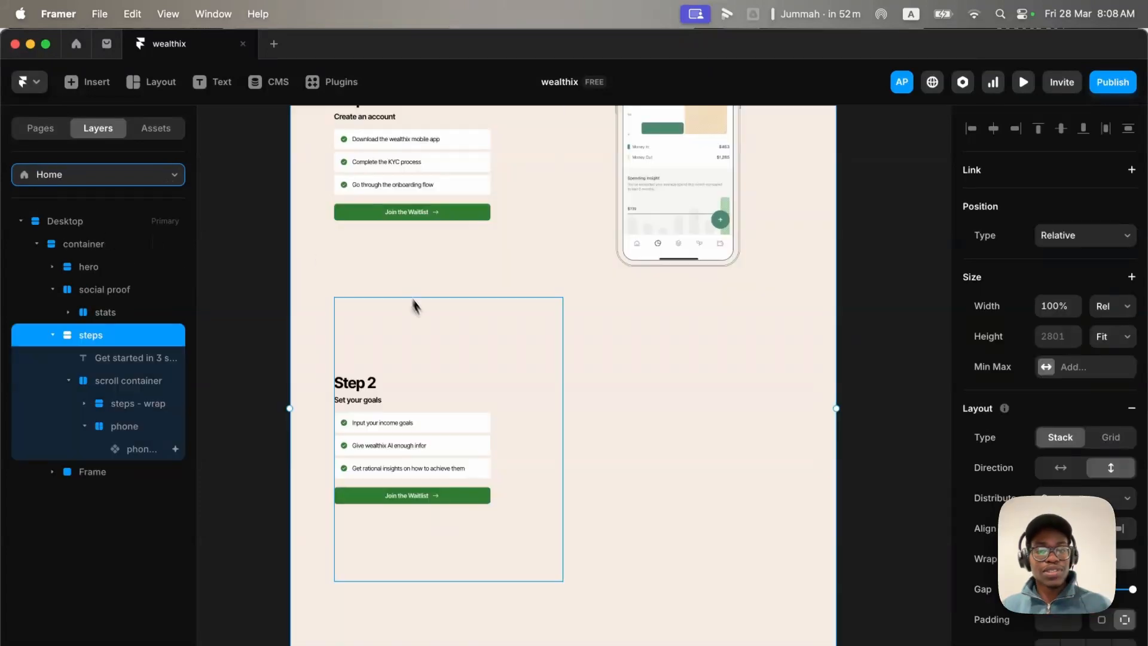
click(707, 207)
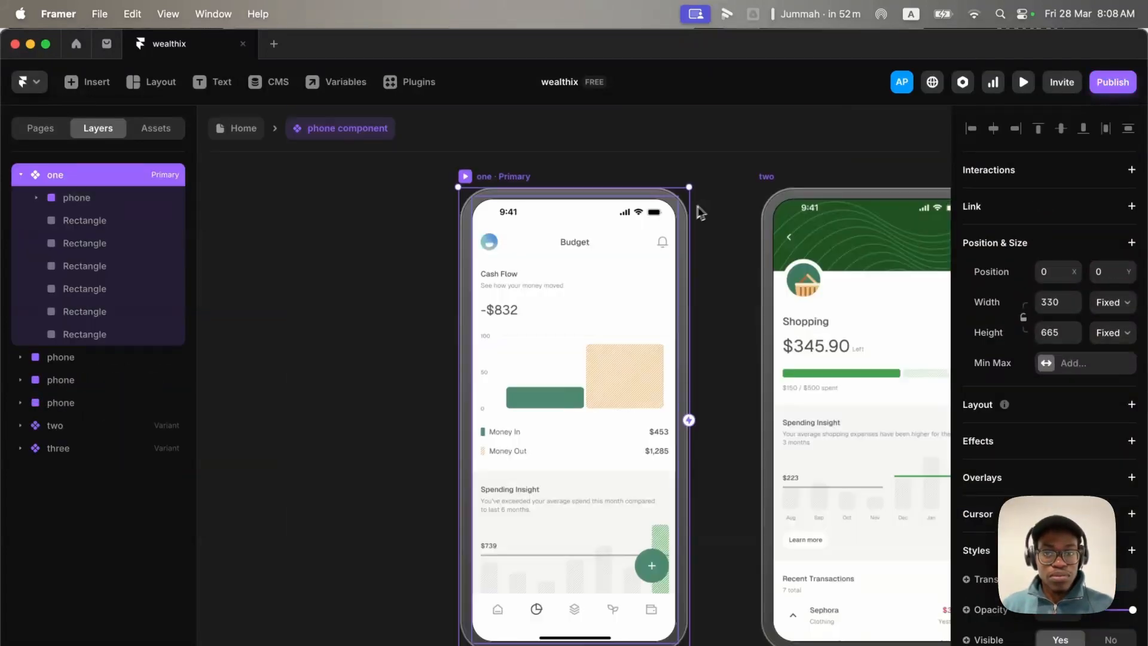
click(244, 129)
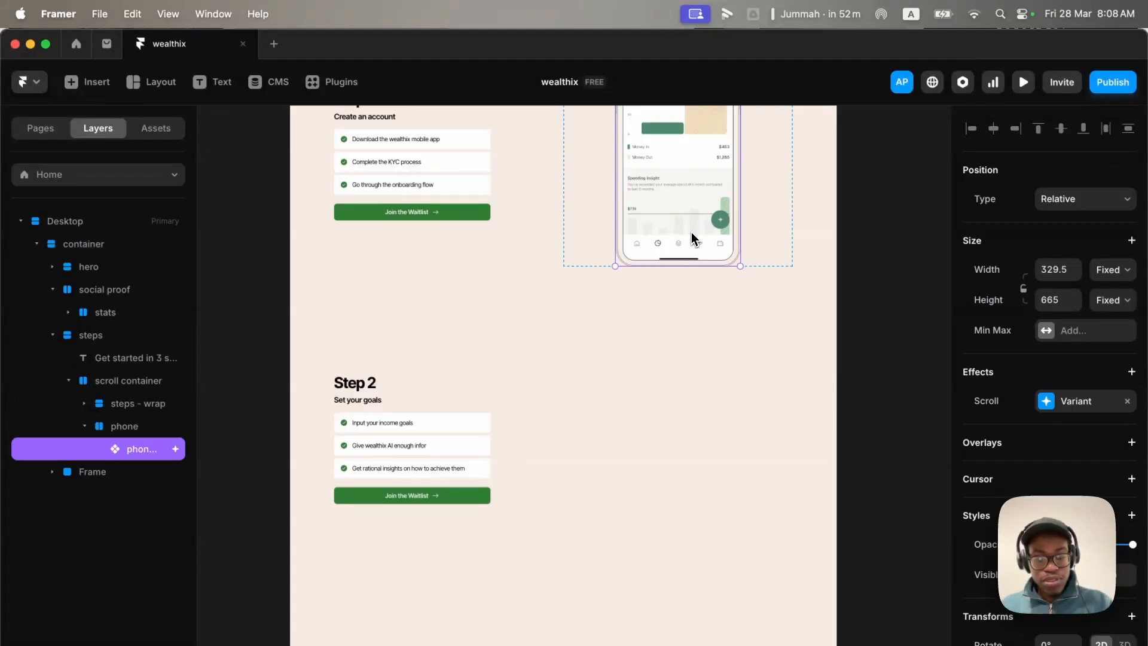
click(178, 183)
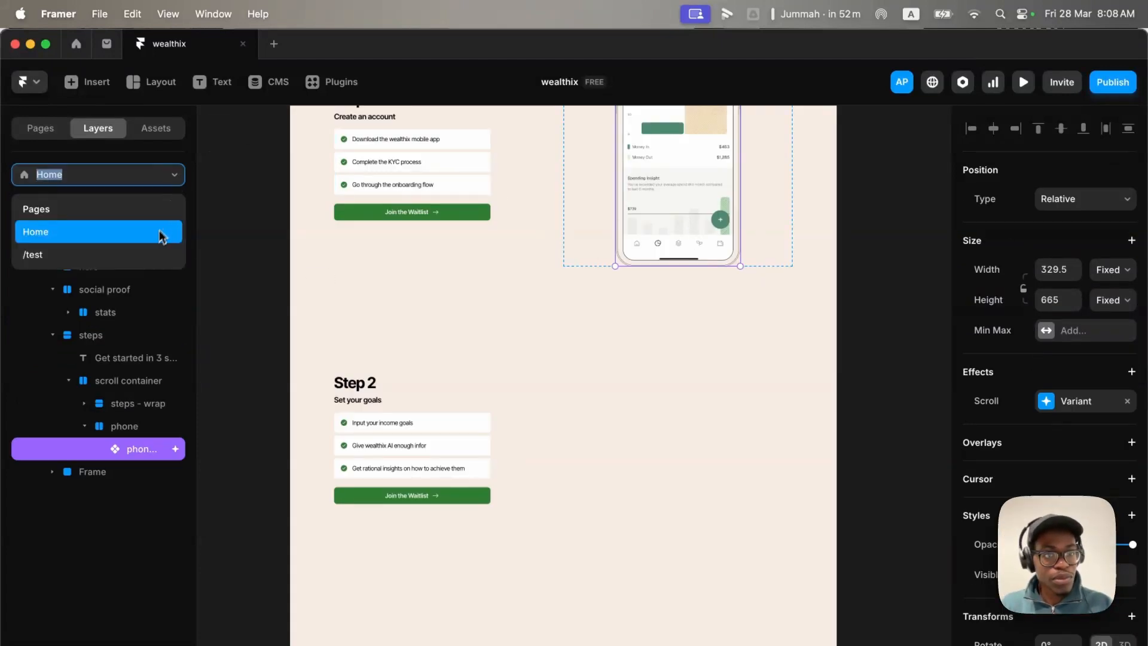
click(142, 253)
click(645, 314)
key(super+v)
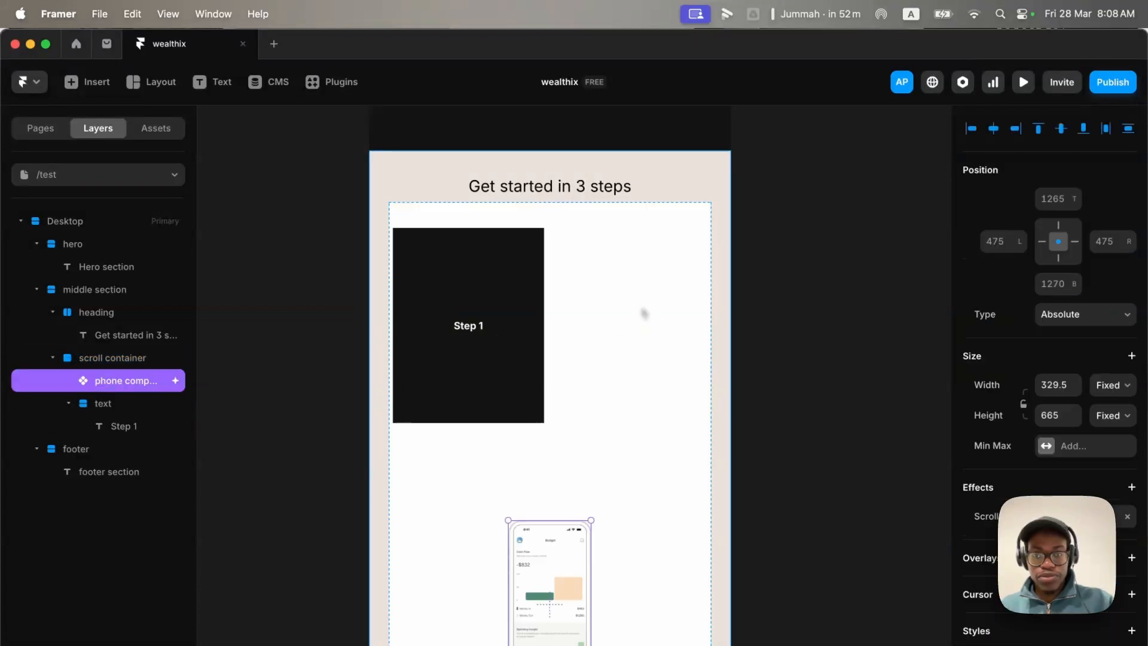
drag(568, 551, 647, 299)
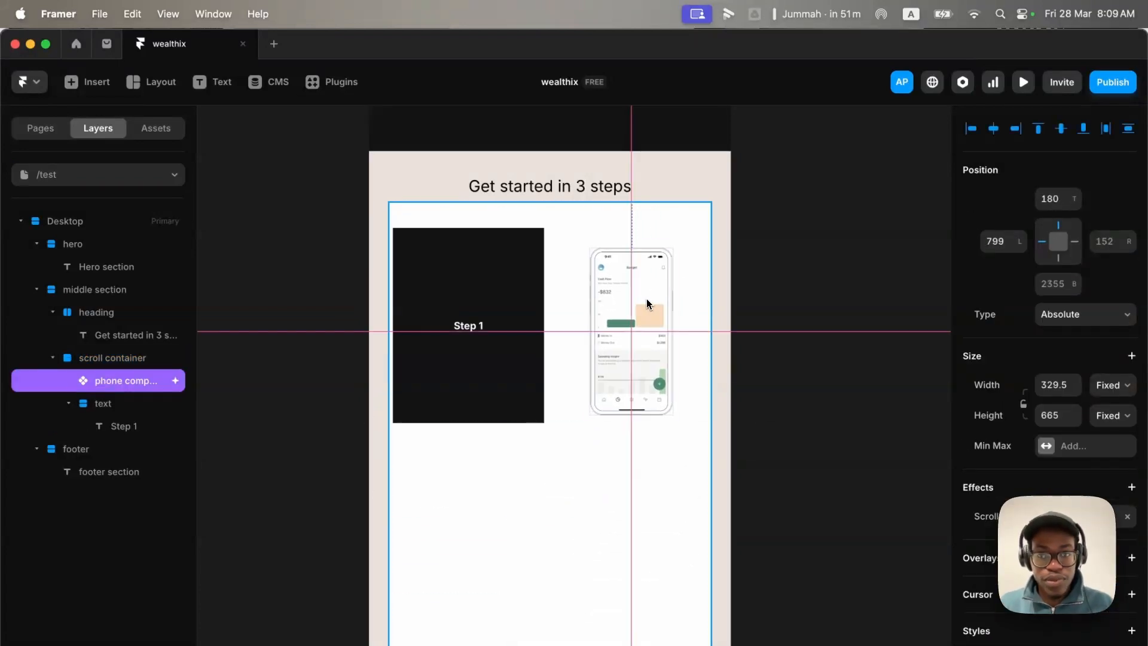
Detach the phone component instance and examine its Rectangle layers around the phone screen.
right_click(634, 299)
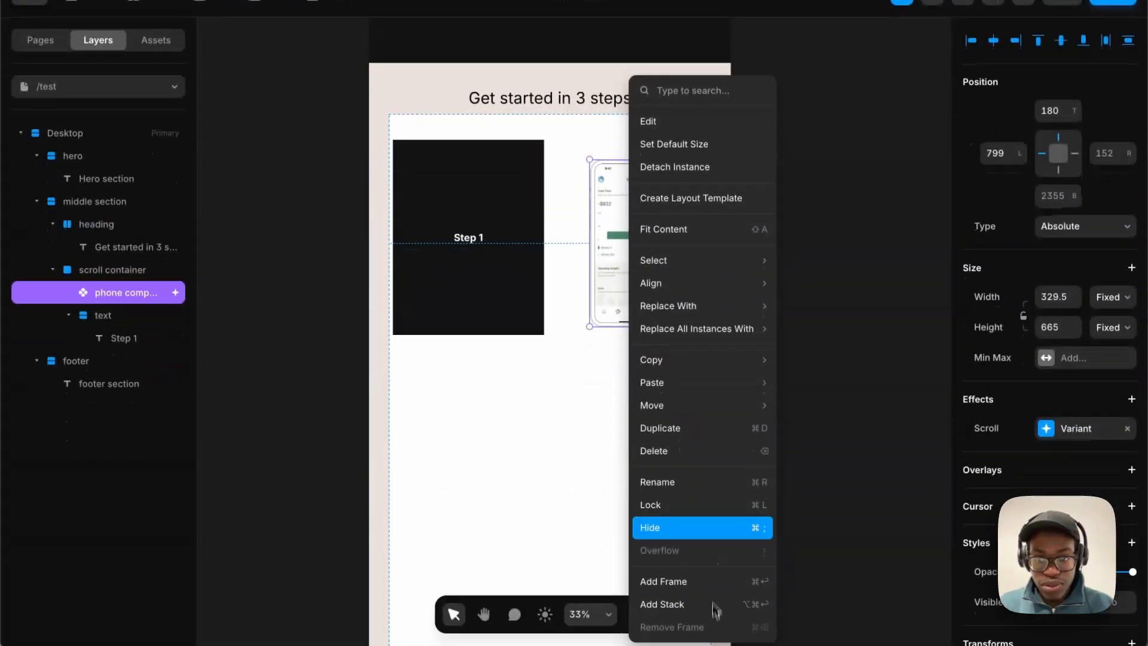
click(684, 255)
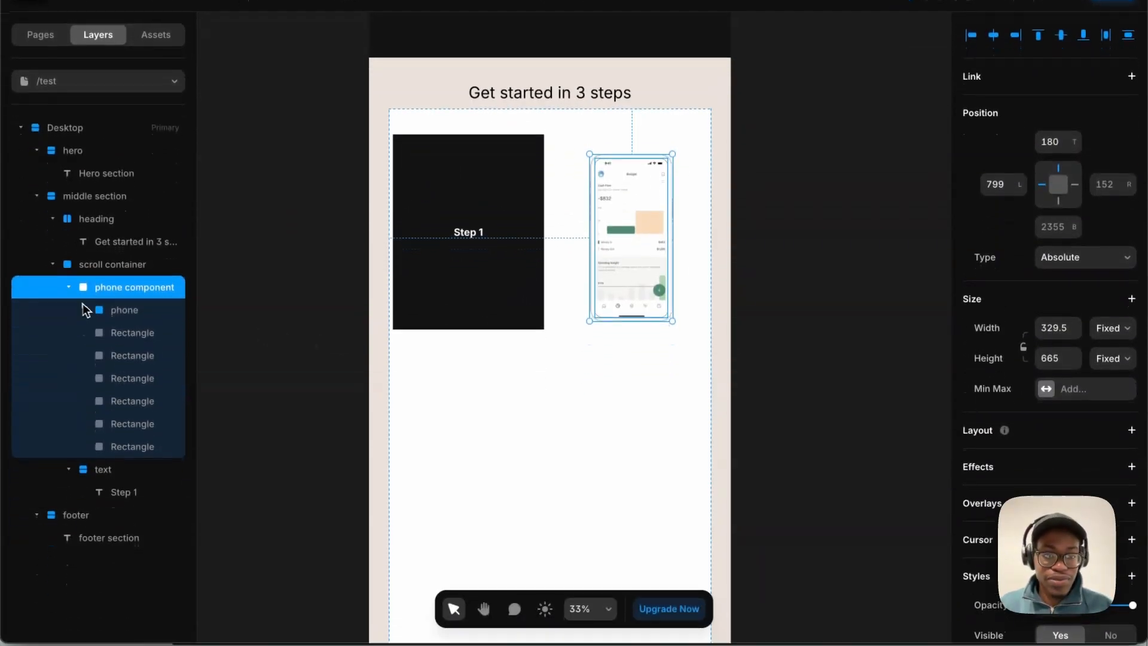
click(128, 335)
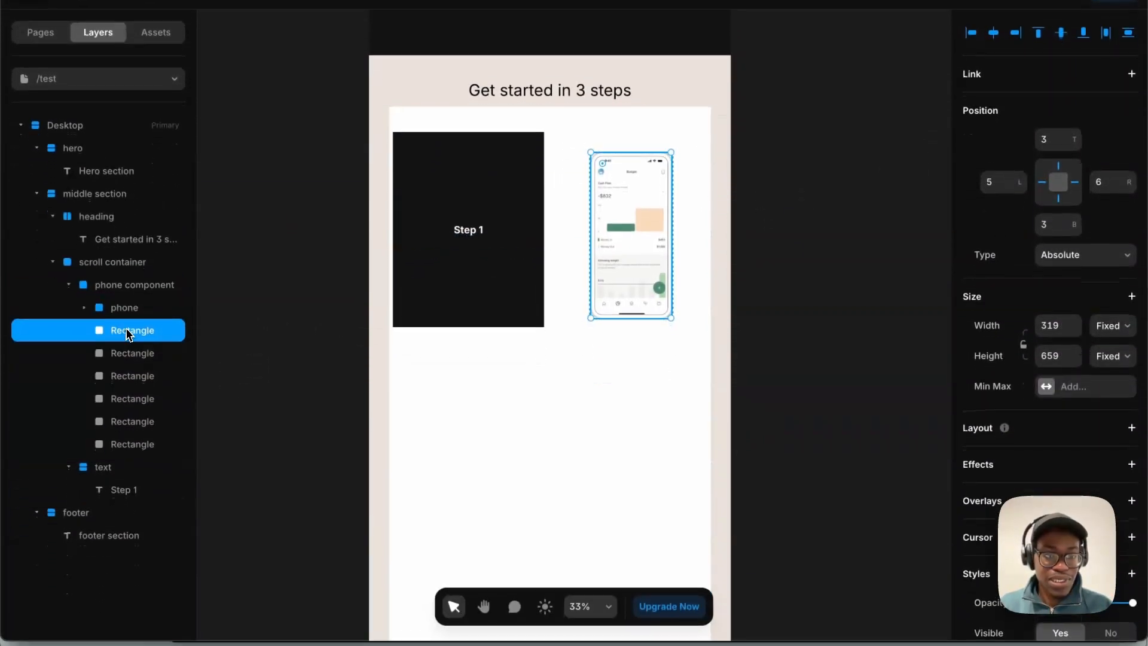
shift+click(119, 448)
scroll(638, 234, down, 4)
scroll(660, 212, up, 8)
scroll(658, 308, up, 10)
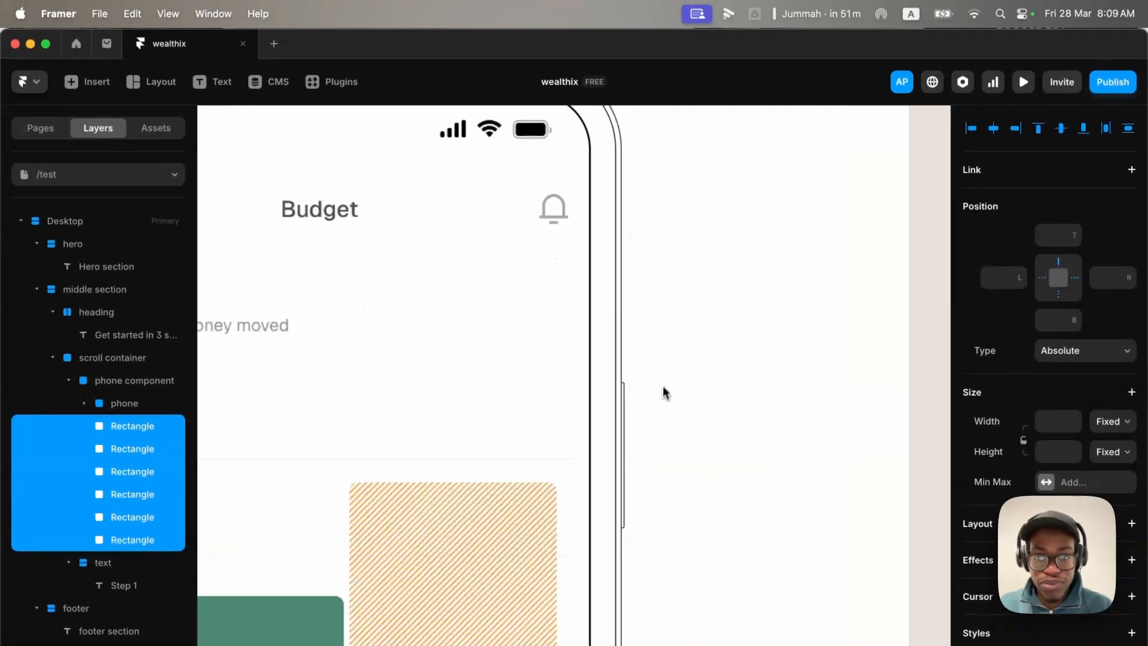
scroll(665, 420, down, 10)
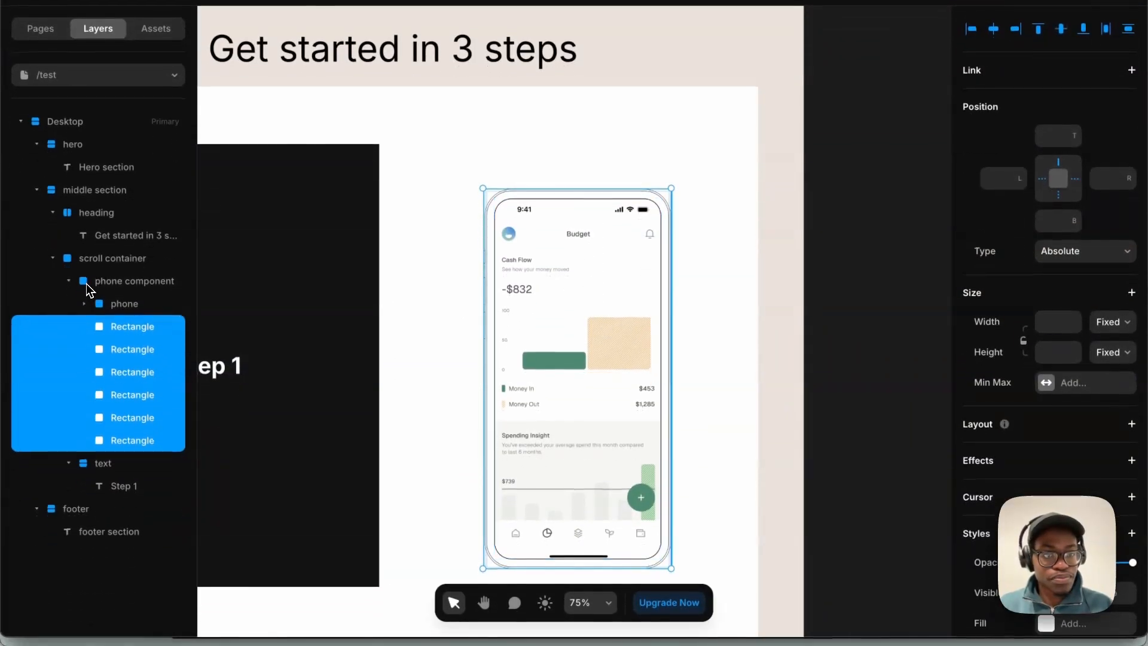
Create a new component named "phone component" from the detached phone frame.
click(68, 282)
click(101, 286)
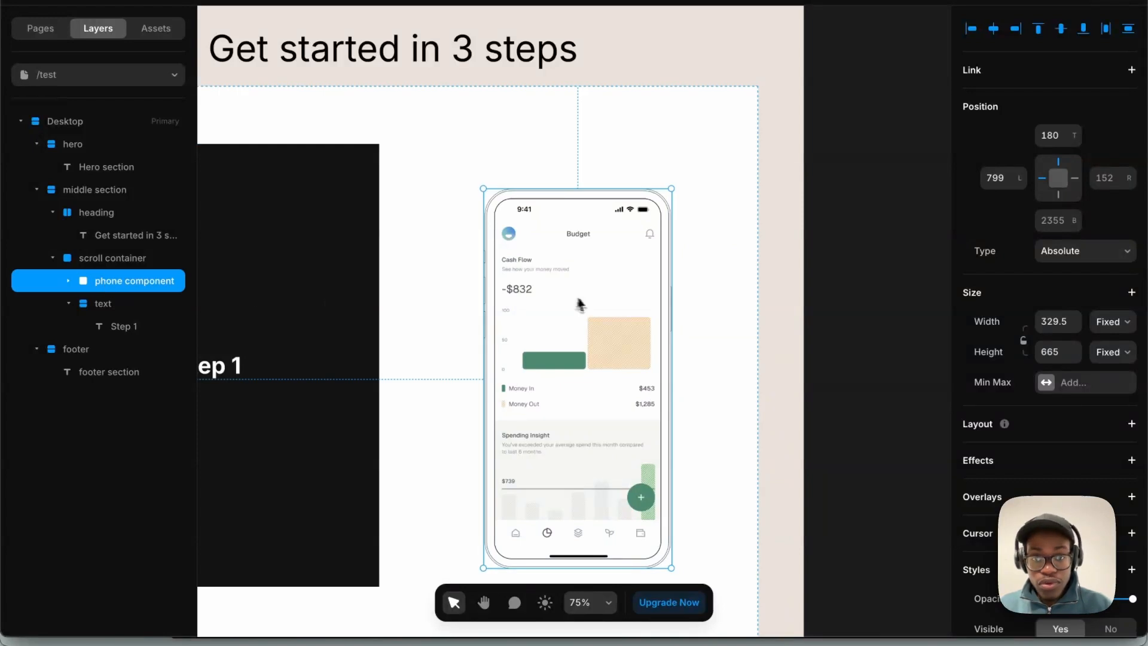
right_click(595, 290)
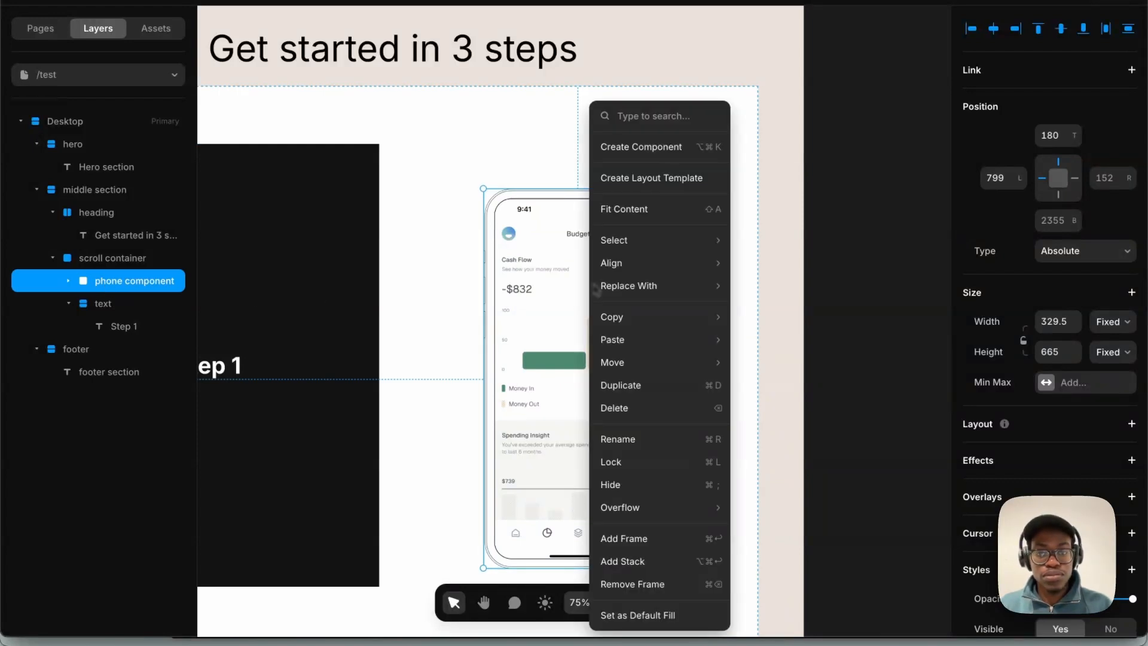
click(664, 154)
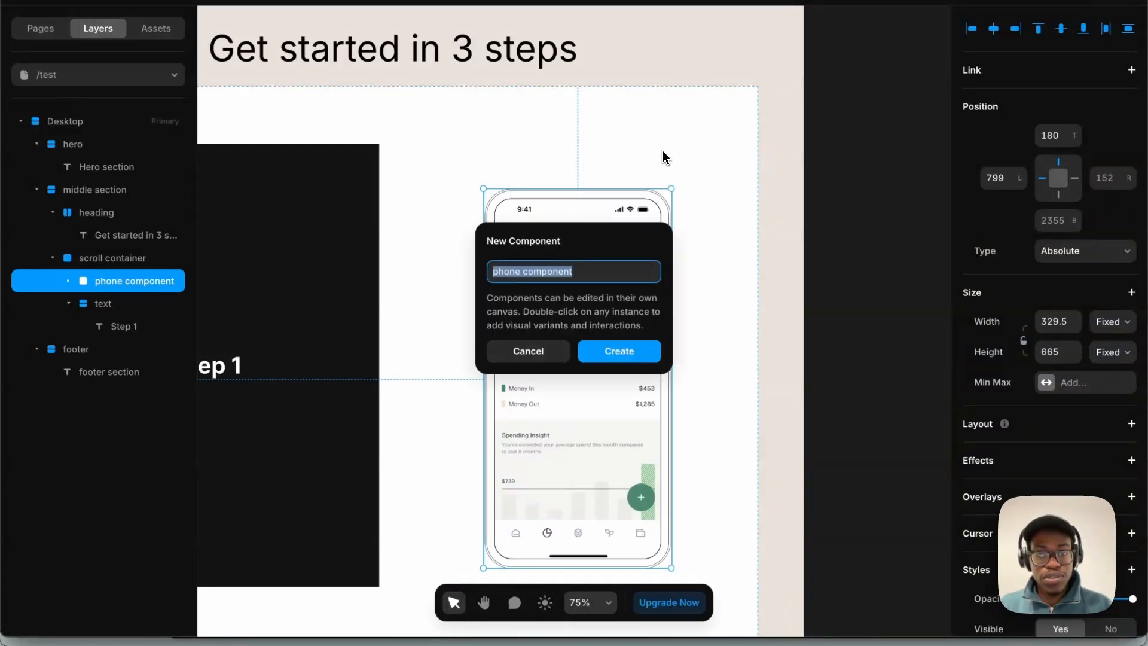
click(629, 350)
Move the images stack out of the phone frame onto the empty canvas of the component.
click(580, 278)
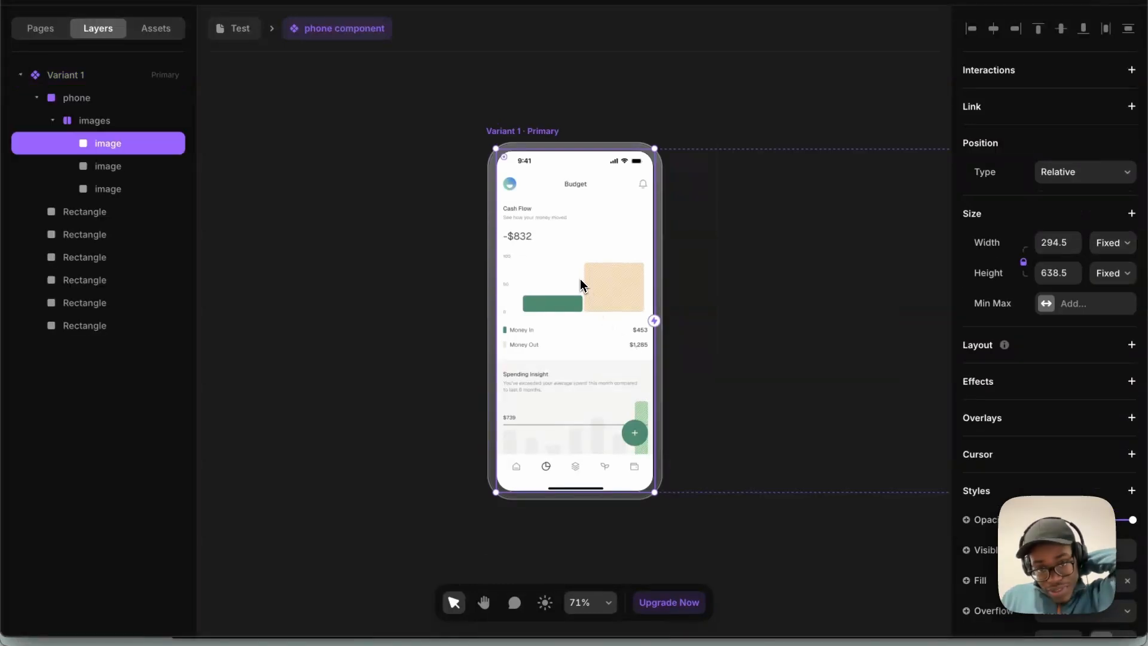
click(105, 123)
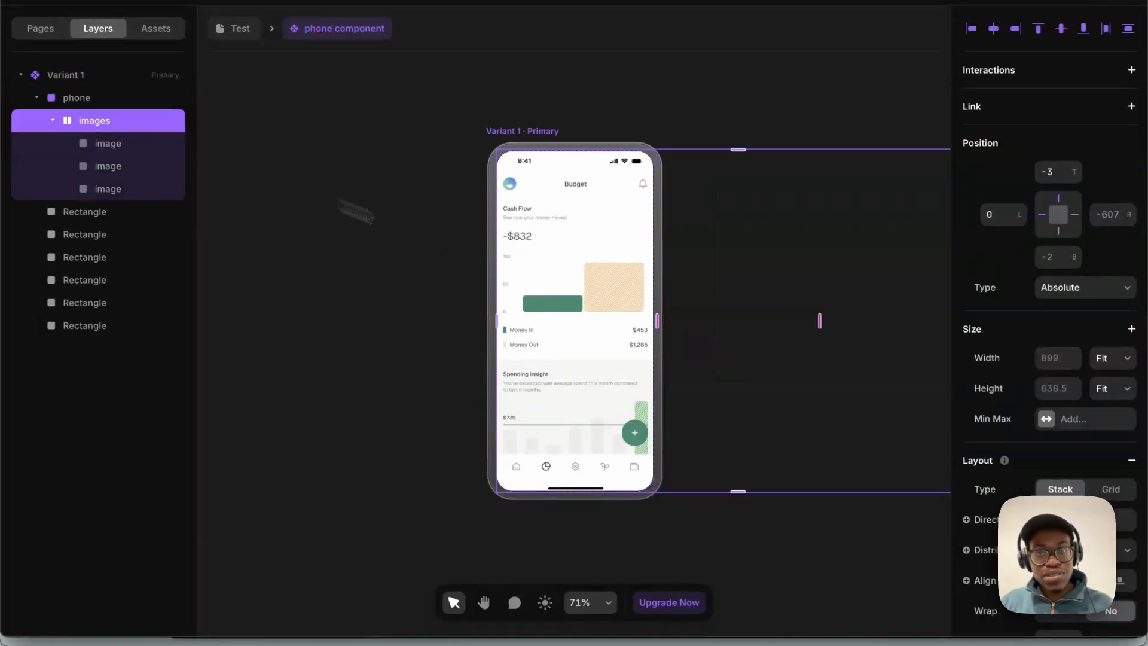
scroll(661, 290, down, 5)
drag(645, 294, 430, 328)
key(space)
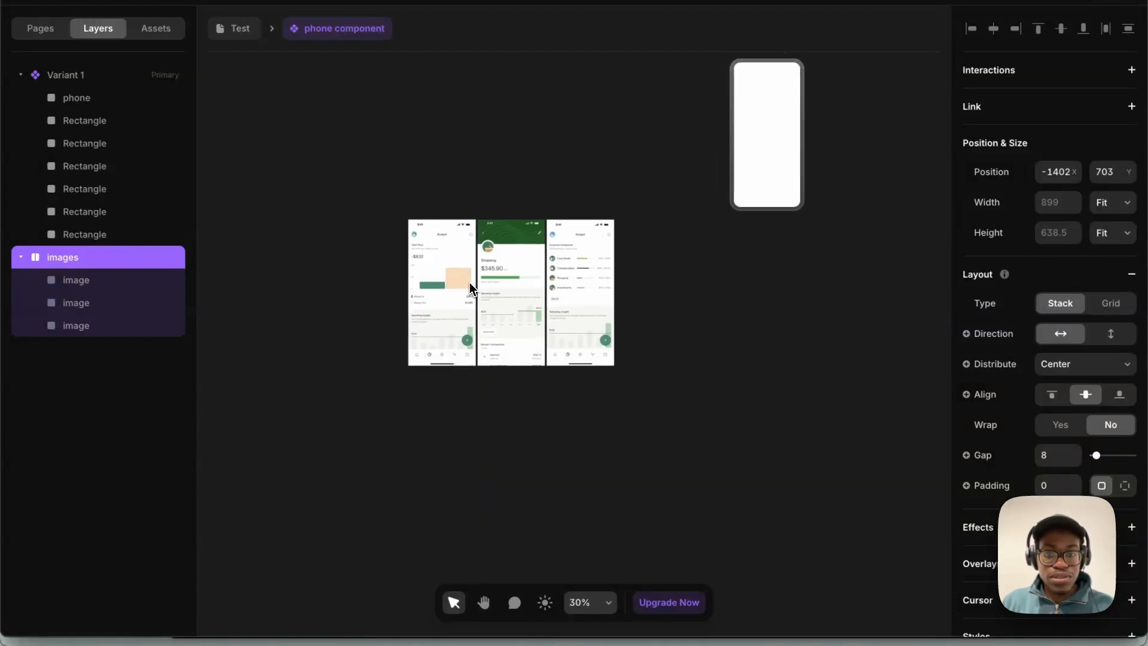
Examine the emptied phone frame and each of the three app screen images in the images stack.
scroll(468, 282, up, 10)
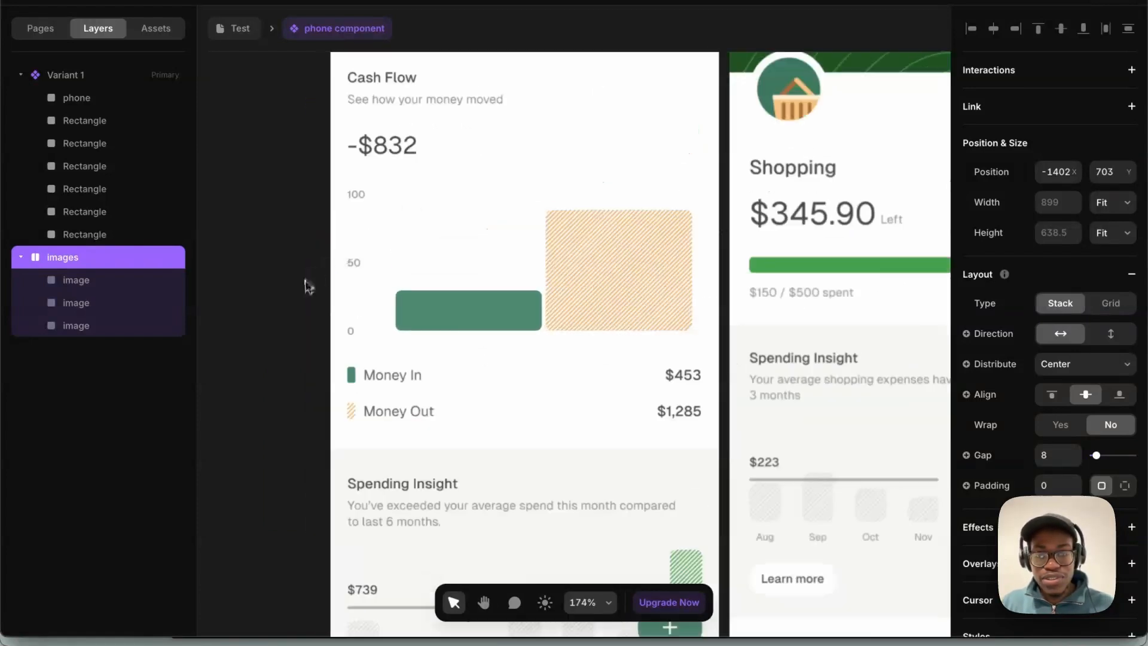
scroll(346, 288, down, 6)
key(space)
drag(776, 231, 407, 492)
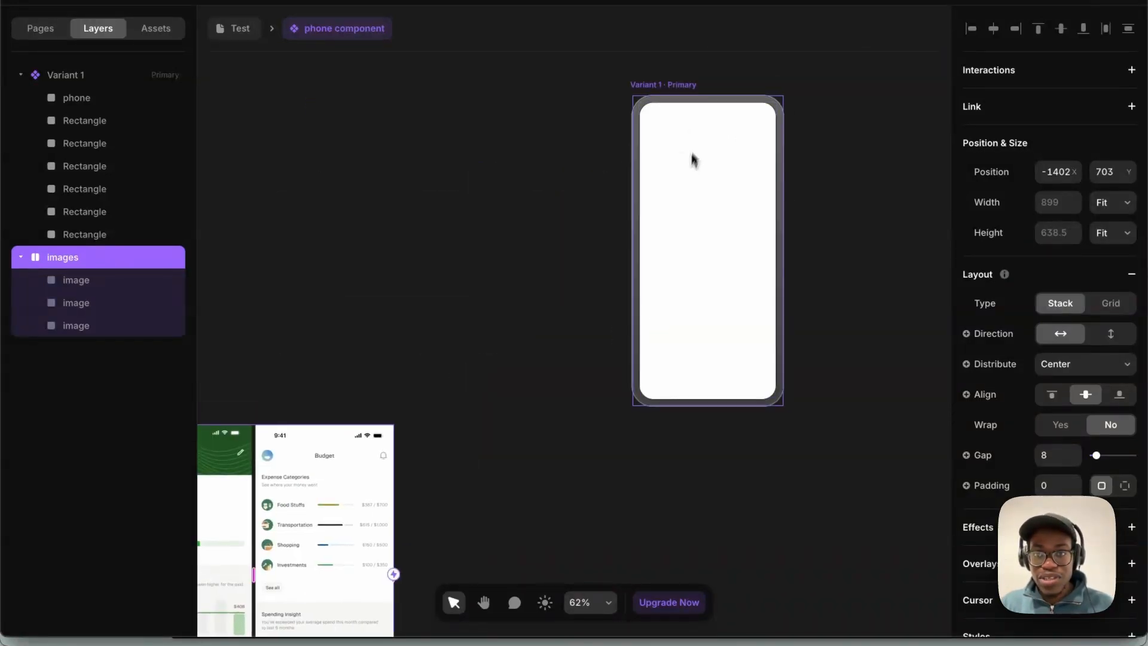
click(749, 180)
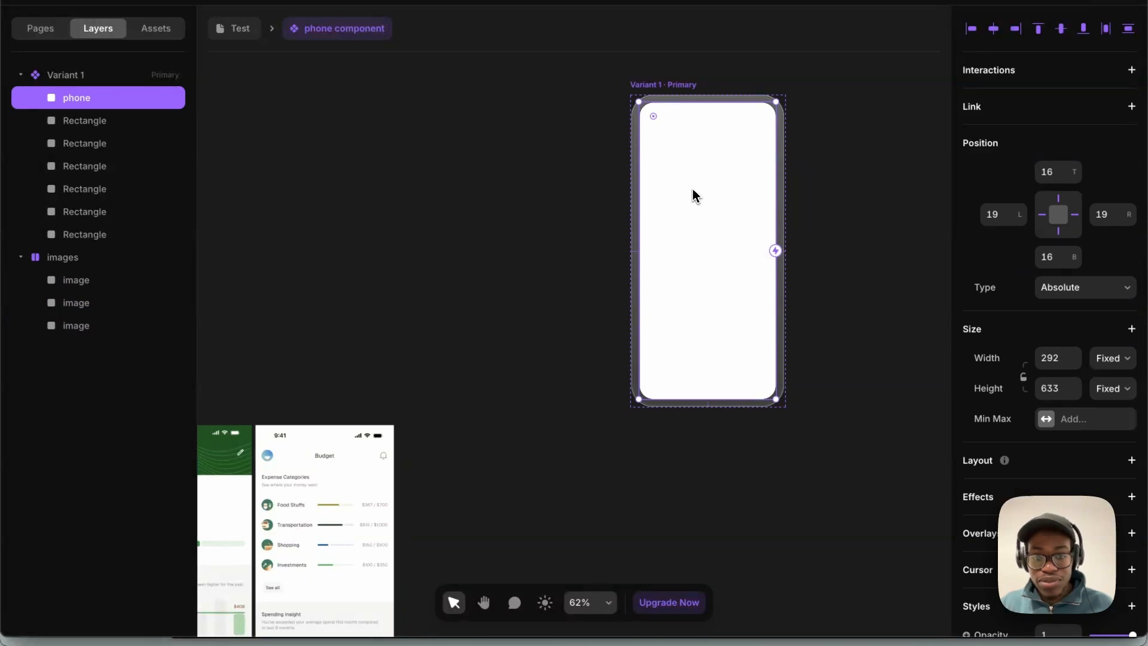
scroll(418, 334, down, 6)
key(space)
drag(504, 319, 581, 271)
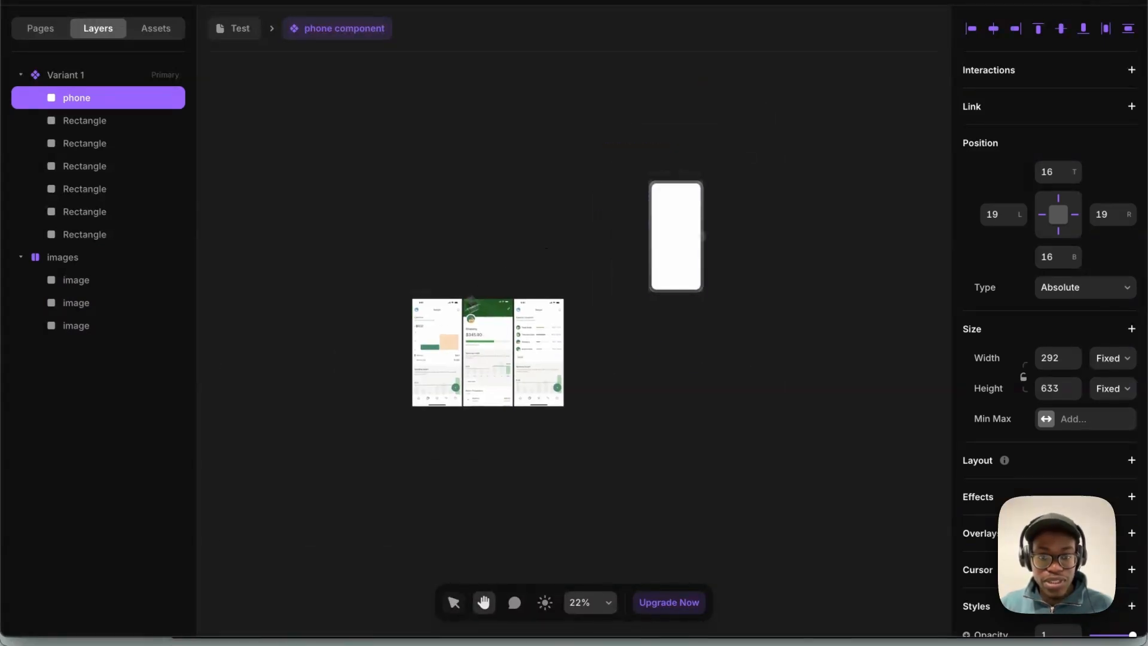
scroll(443, 361, up, 4)
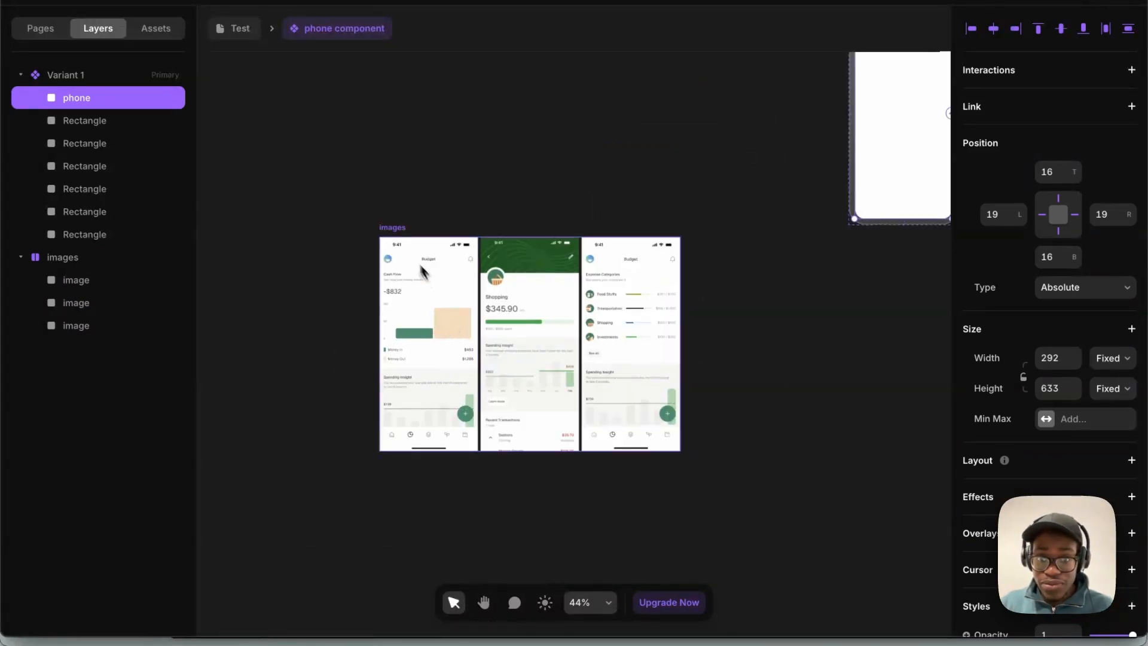
click(431, 331)
click(540, 331)
click(644, 321)
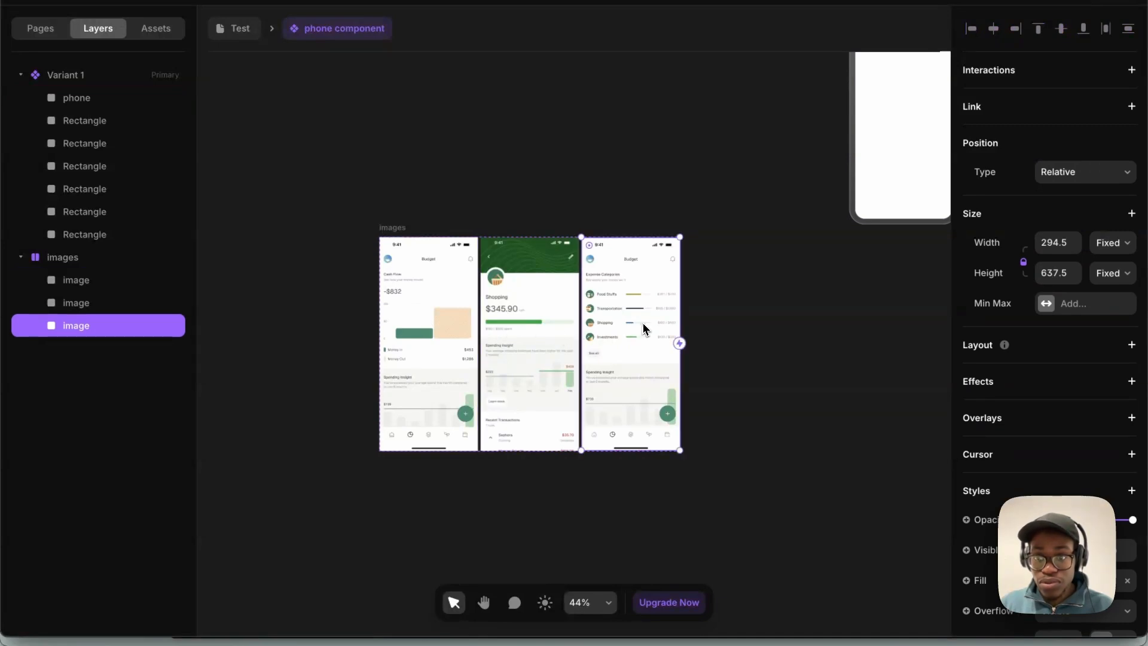
Set the gap between the images in the images stack to 0.
click(397, 228)
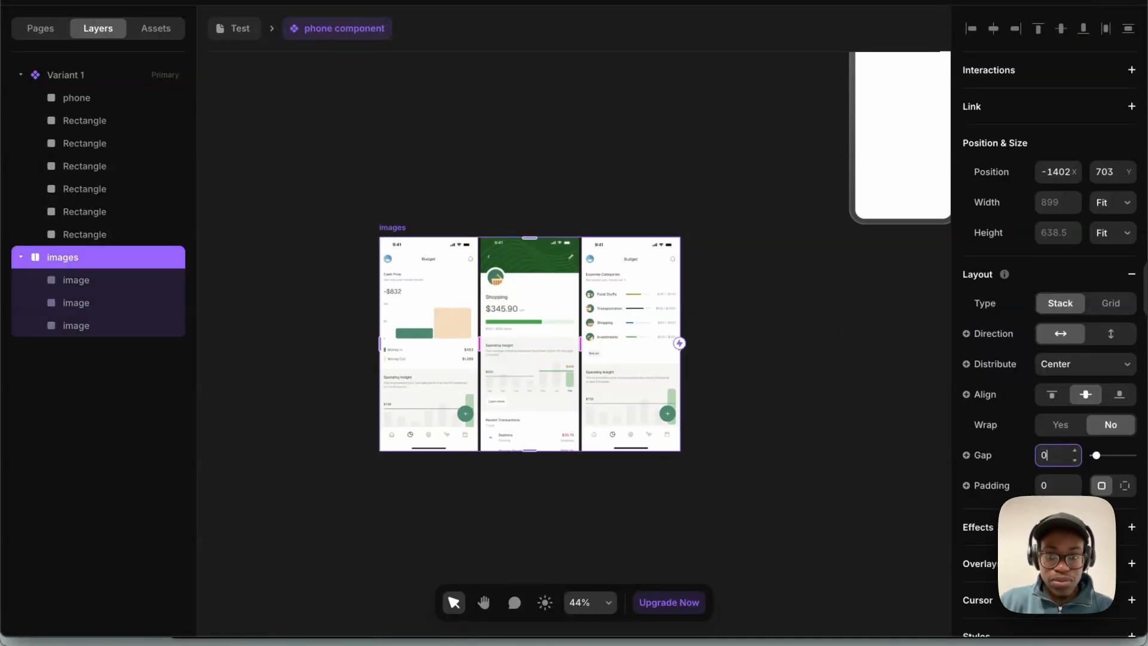
key(Return)
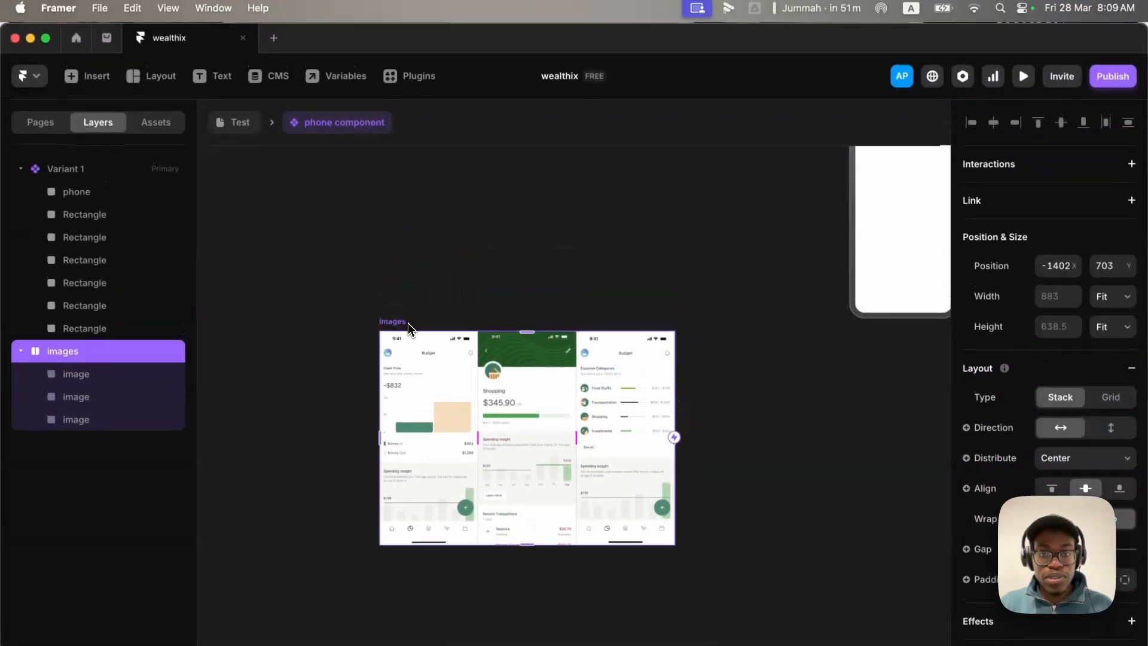
Move the images stack from the empty canvas into the phone layer of Variant 1.
scroll(414, 230, down, 5)
drag(410, 322, 614, 260)
scroll(622, 281, up, 5)
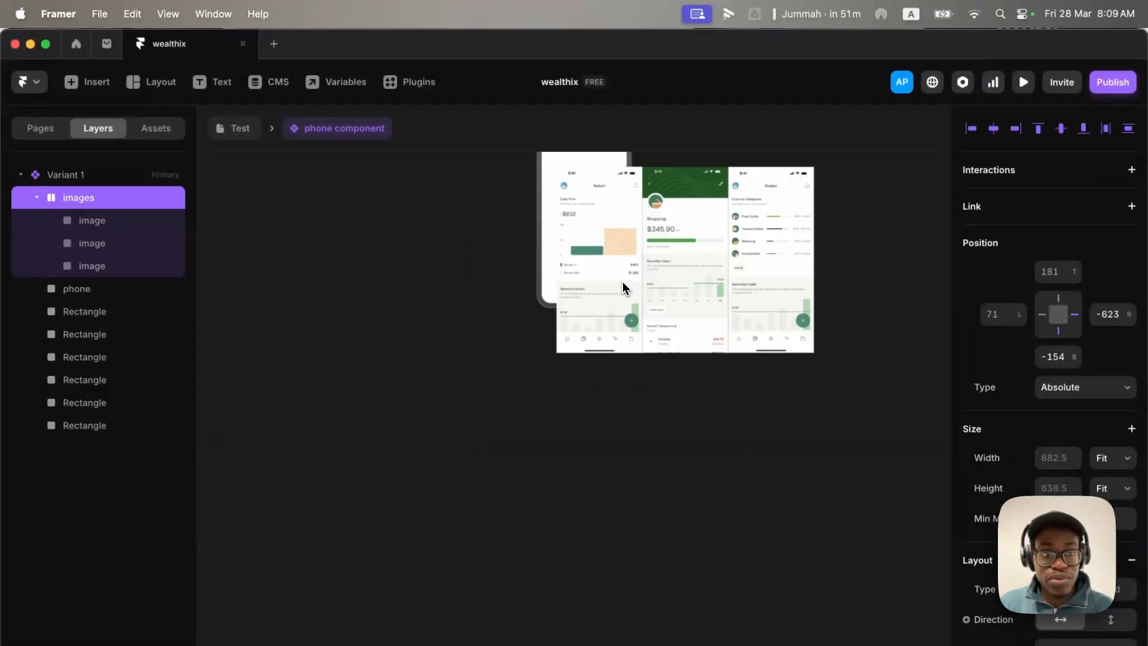
scroll(603, 329, up, 4)
scroll(600, 359, down, 5)
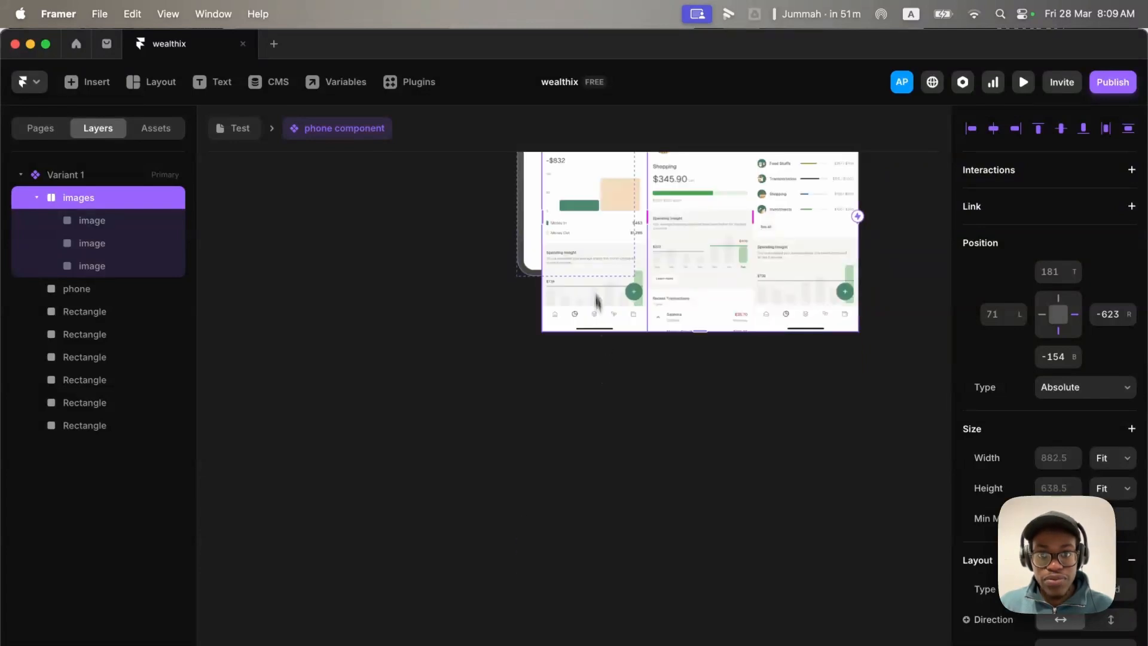
click(586, 220)
click(102, 200)
key(BackSpace)
click(565, 431)
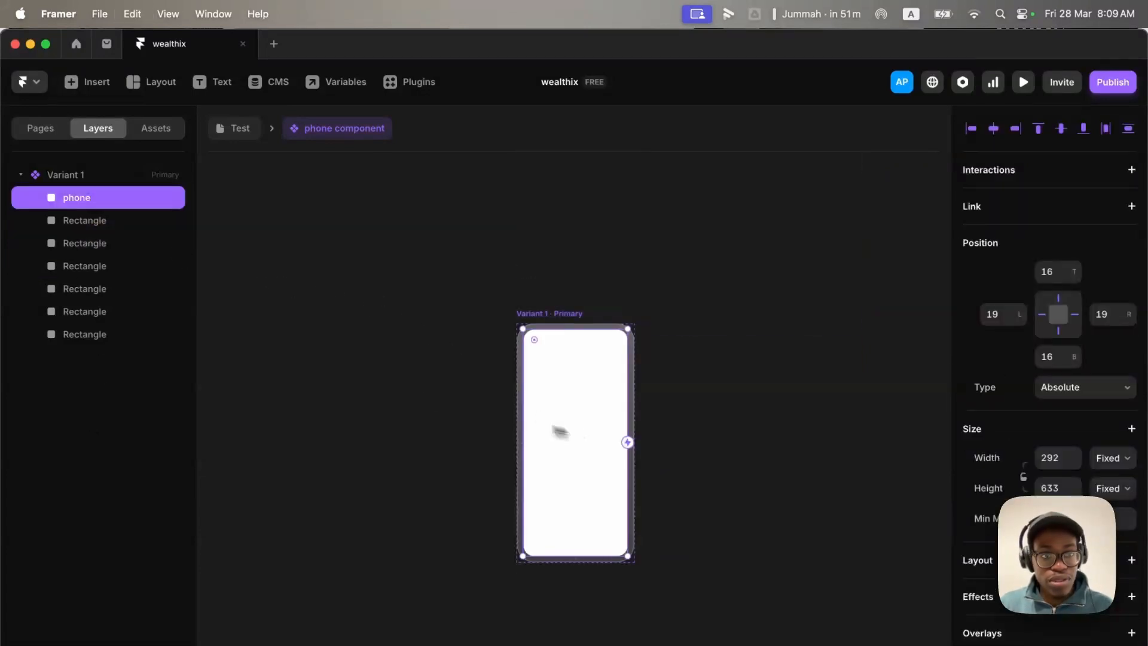
key(super+v)
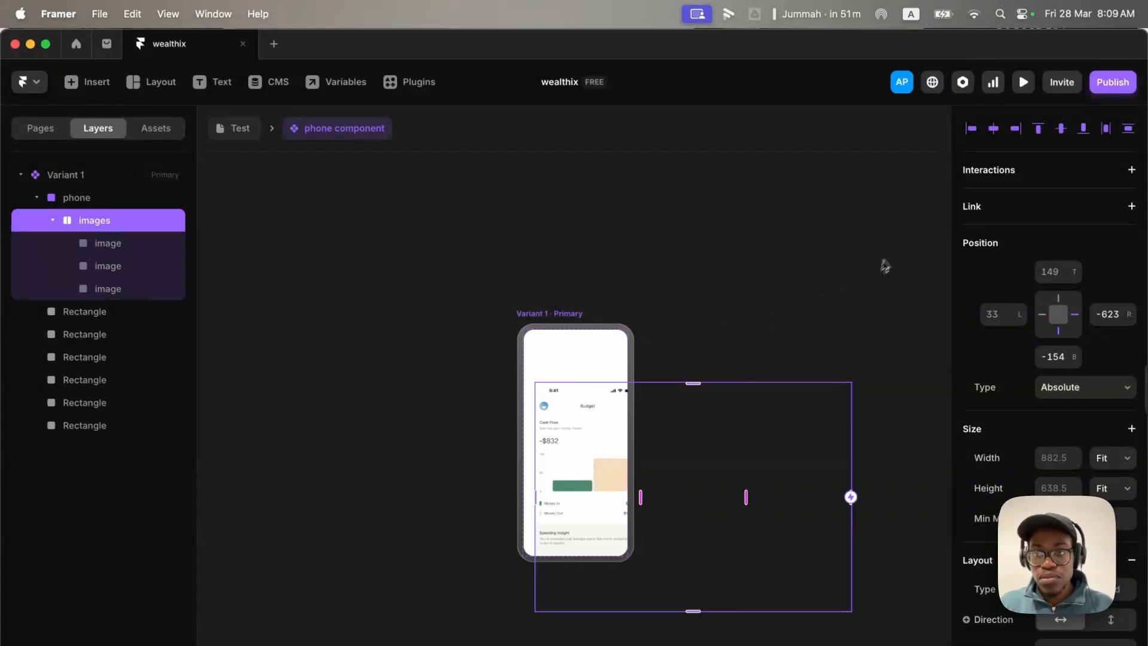
Centre the images stack vertically and align it to the left edge of the phone layer, then check the fit against the frame.
click(1062, 129)
click(970, 129)
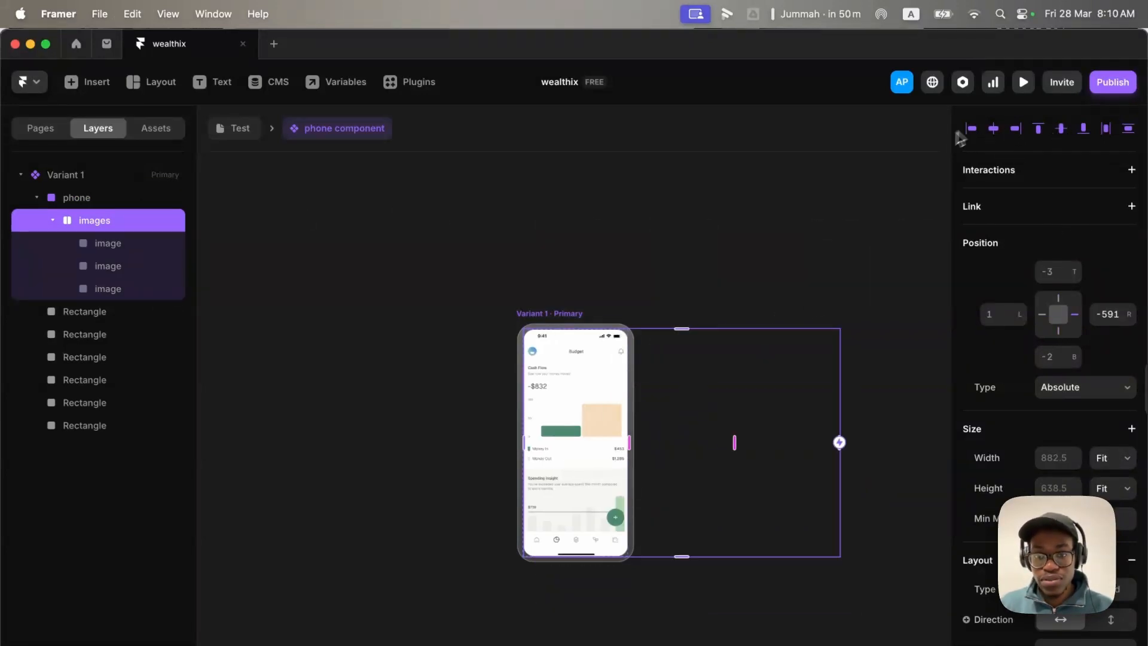
scroll(526, 364, up, 10)
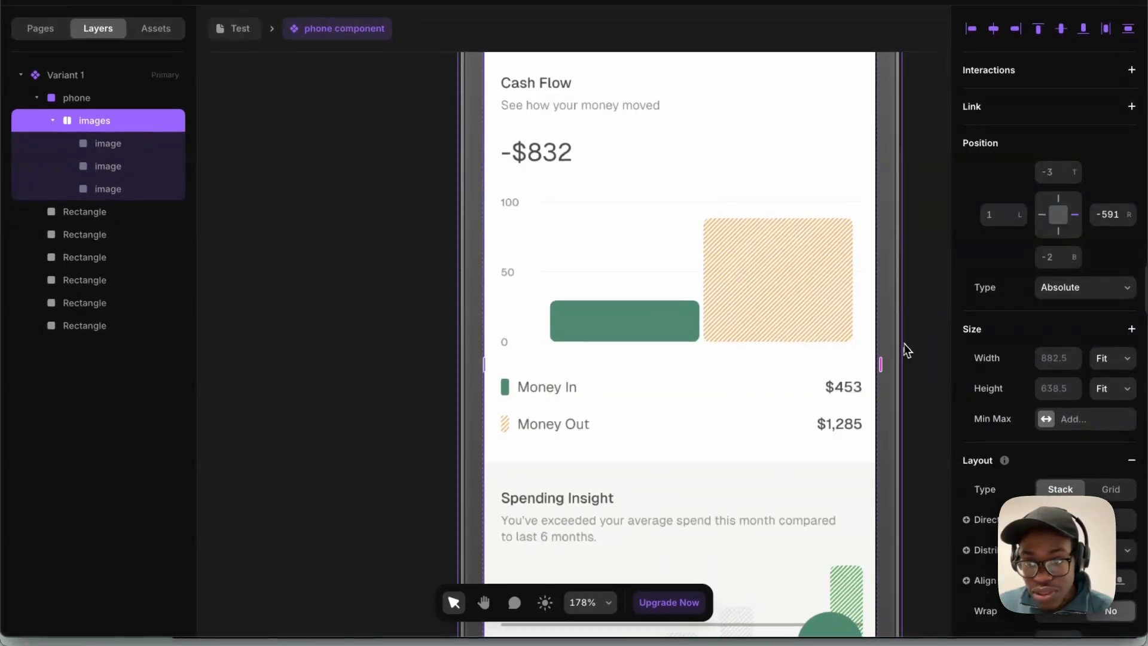
scroll(866, 335, up, 8)
scroll(910, 343, down, 8)
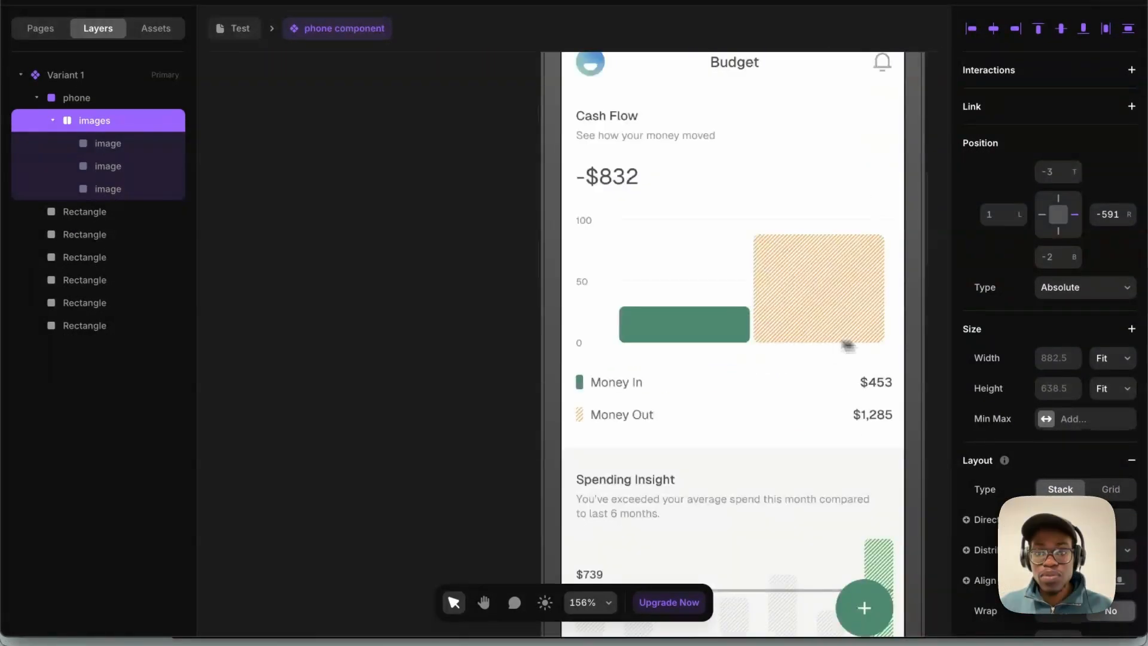
scroll(751, 346, down, 6)
Rename the primary variant as step 1 and add a second variant named step 2.
double_click(699, 190)
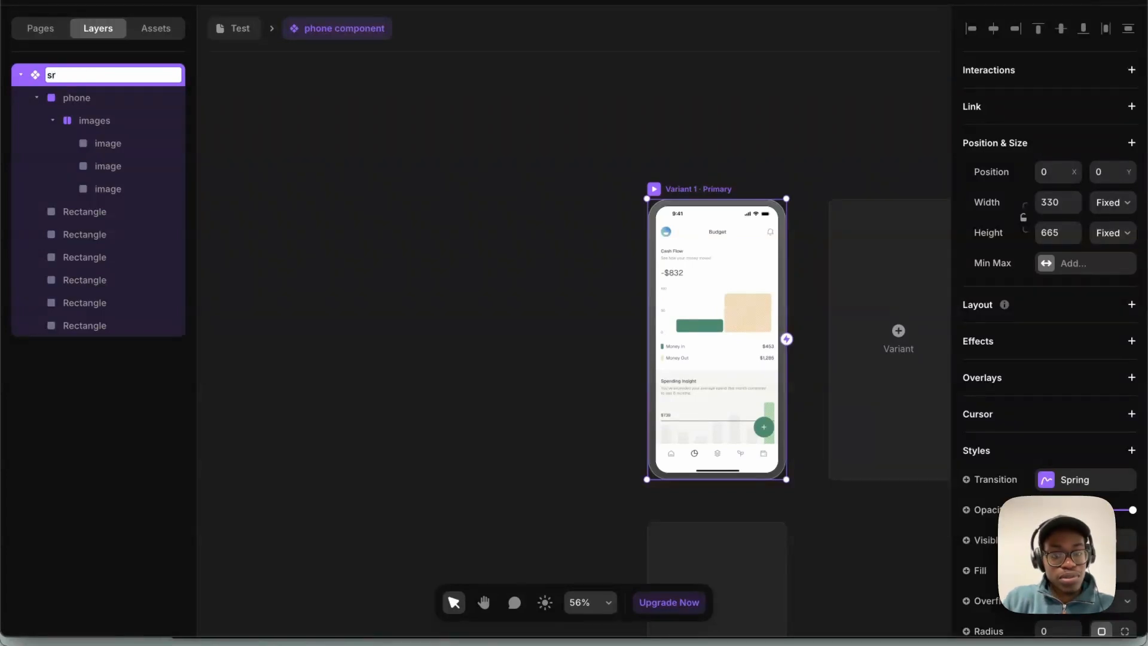
key(Return)
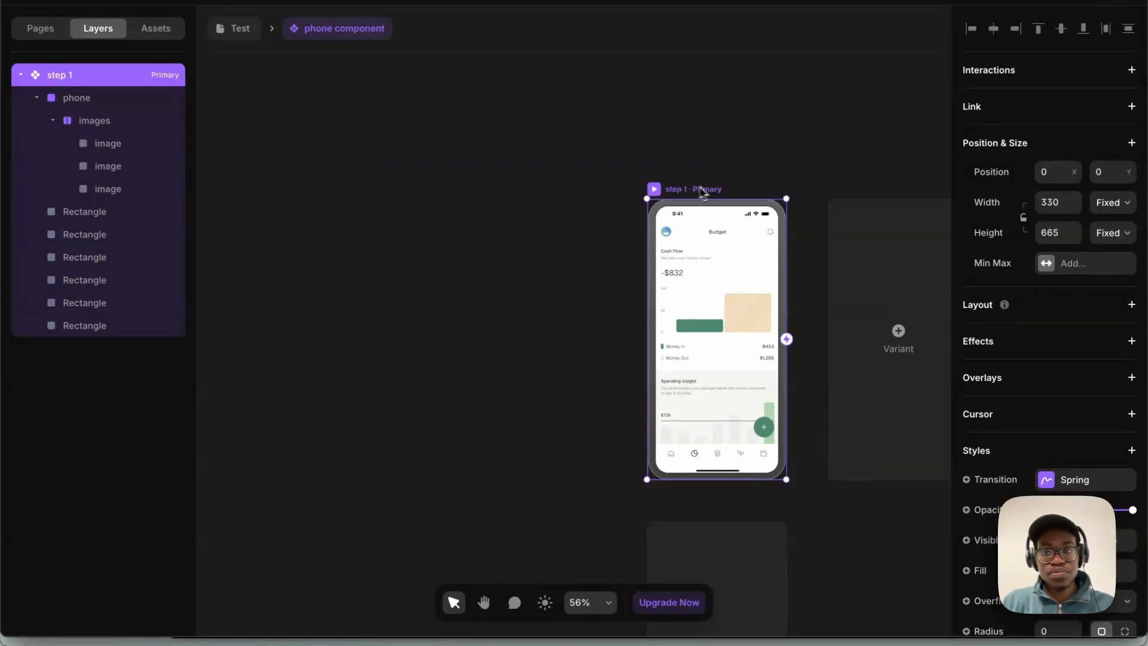
click(906, 332)
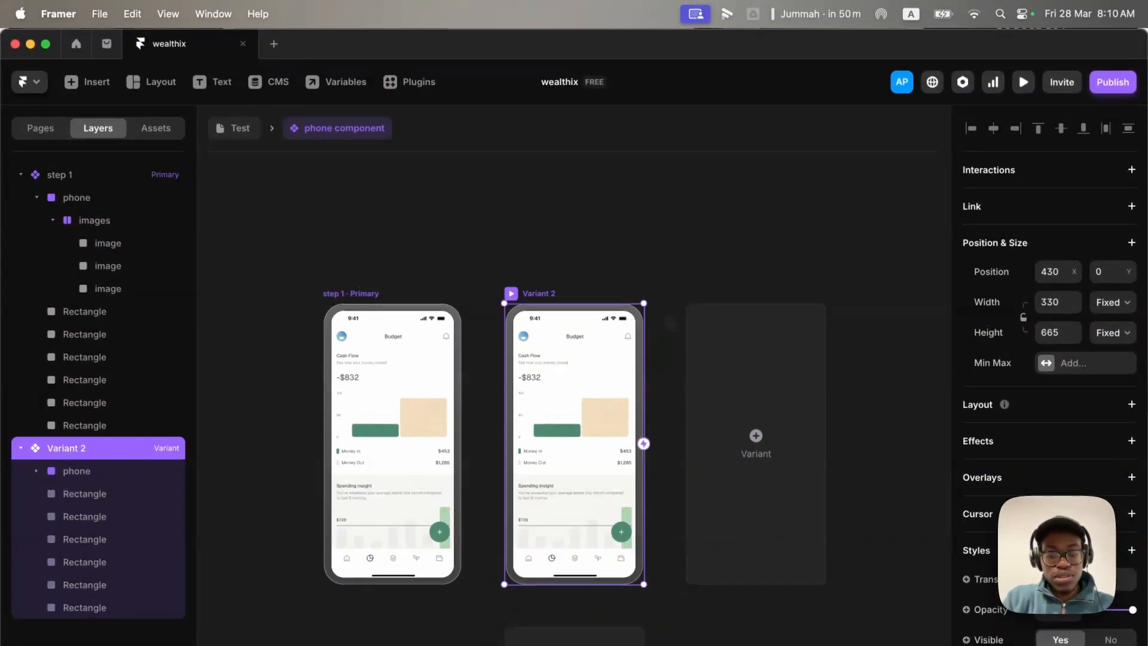
key(s)
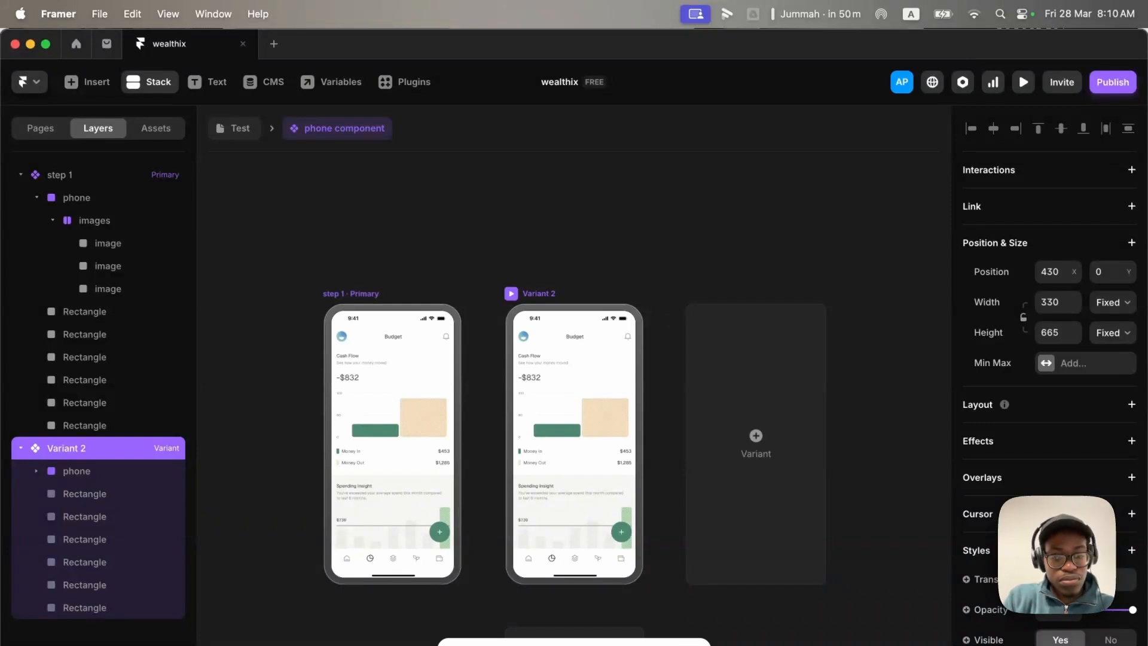
key(super+r)
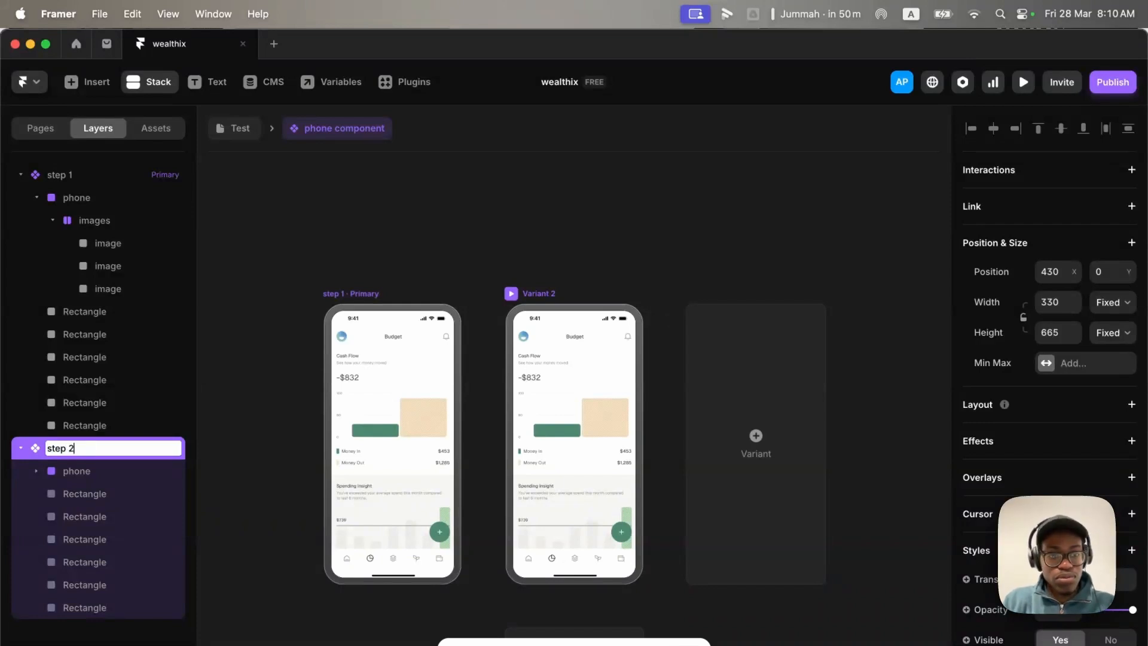
key(Return)
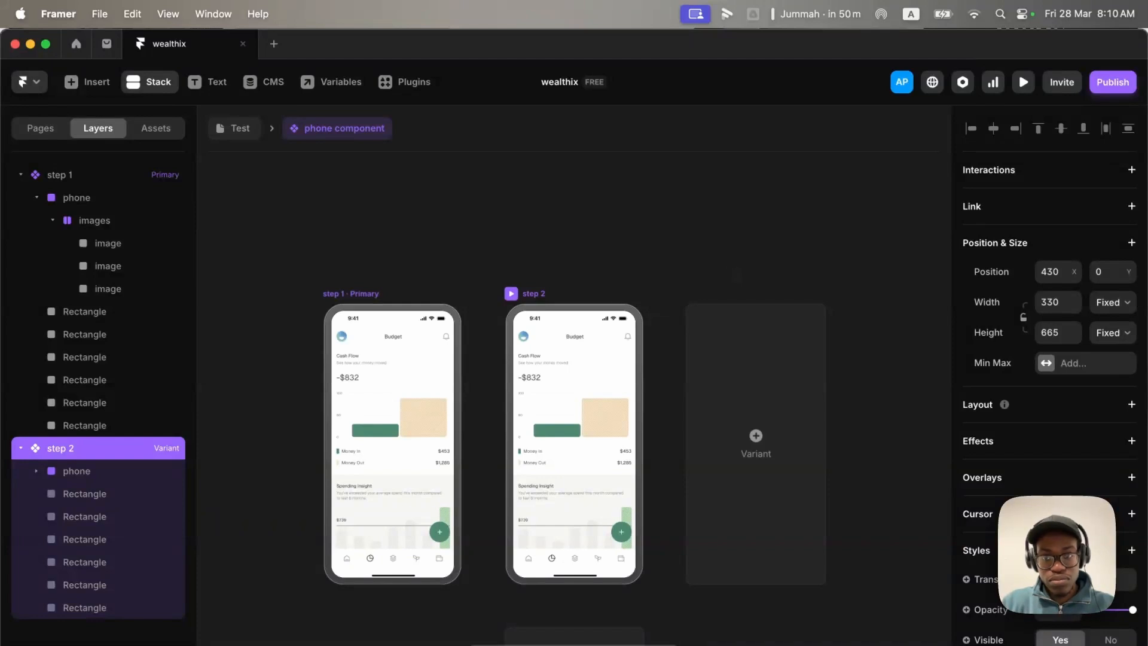
Add a third variant of the phone component and name it step 3.
click(773, 430)
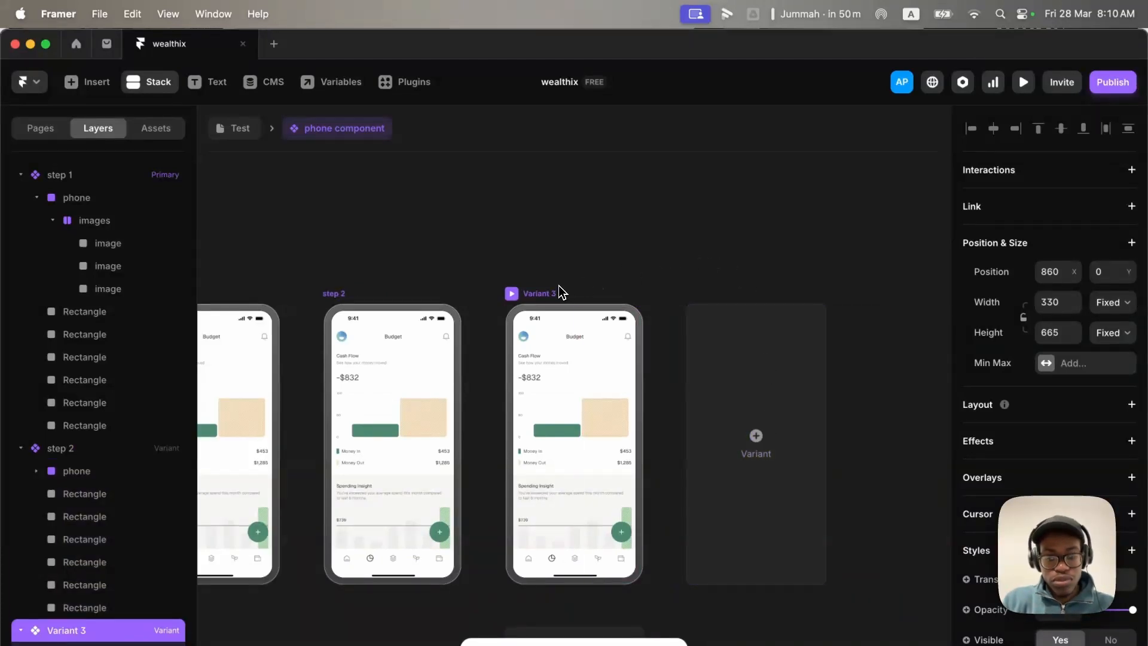
key(super+r)
text(step 3)
key(Return)
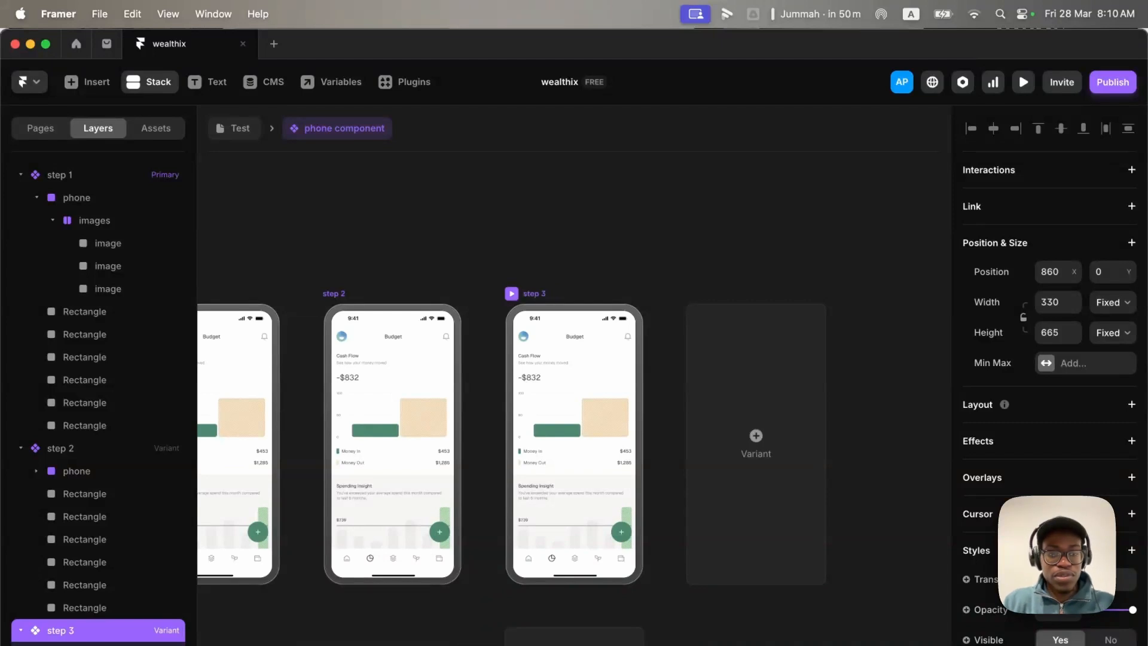
scroll(616, 277, down, 3)
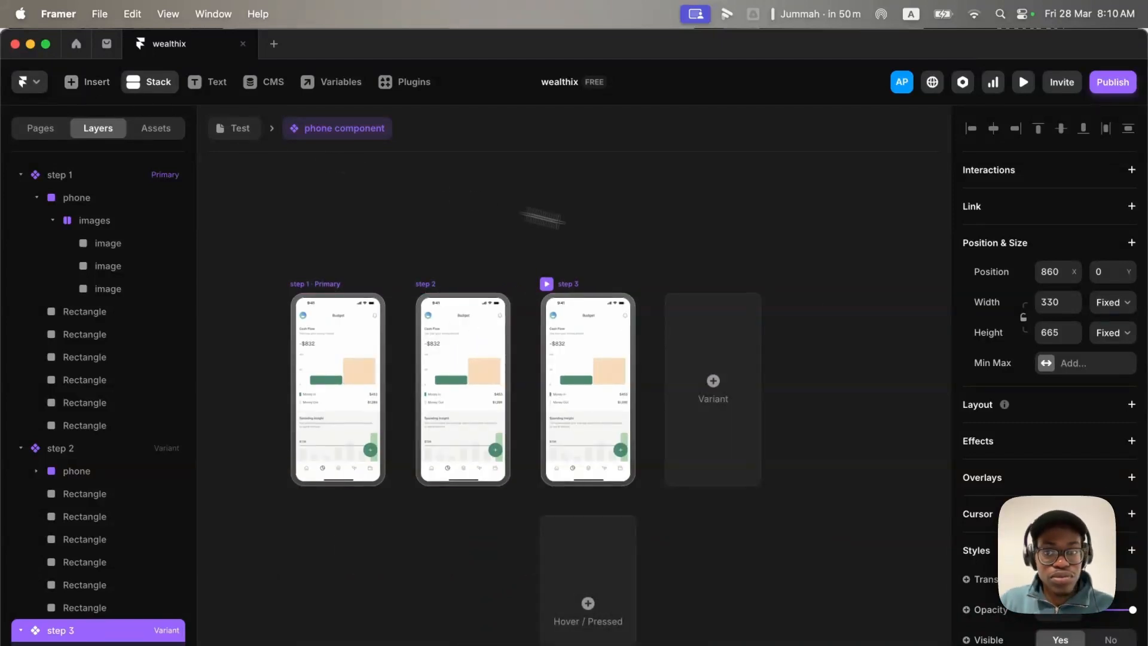
Centre the images stack horizontally in the step 2 variant's phone so its middle screen image shows.
click(450, 311)
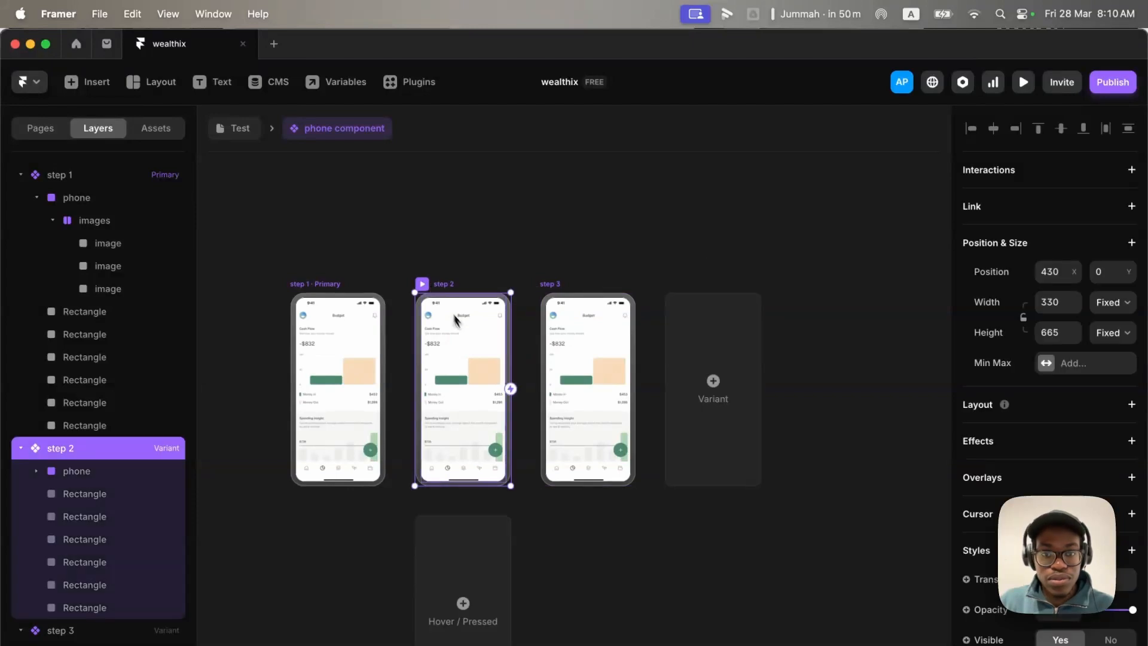
click(470, 343)
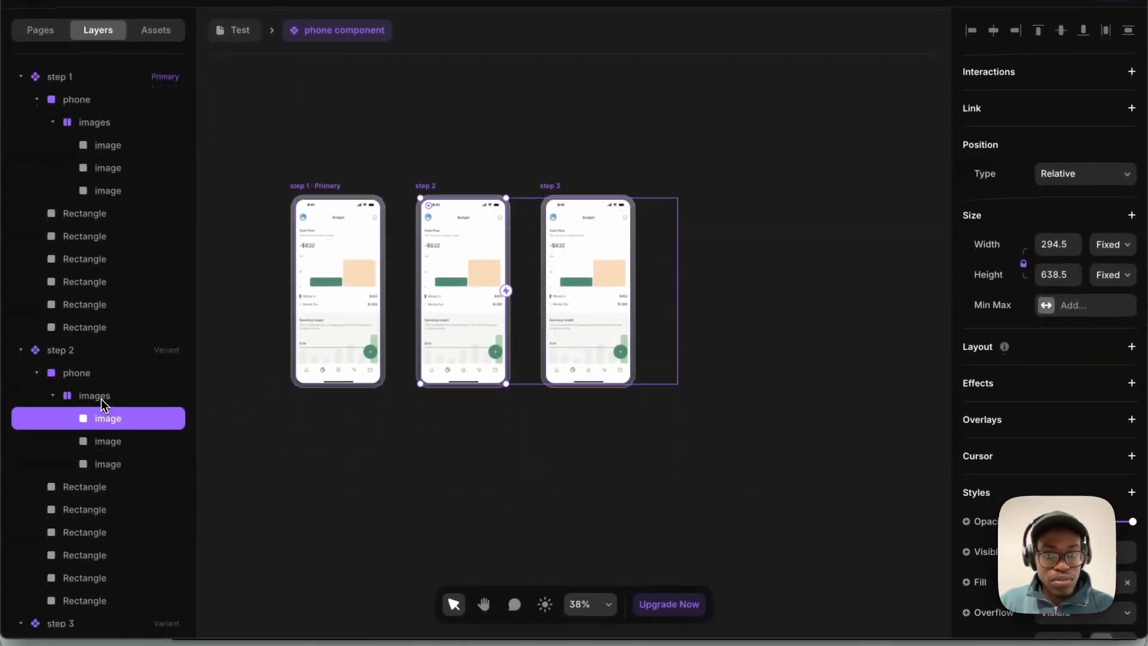
click(328, 244)
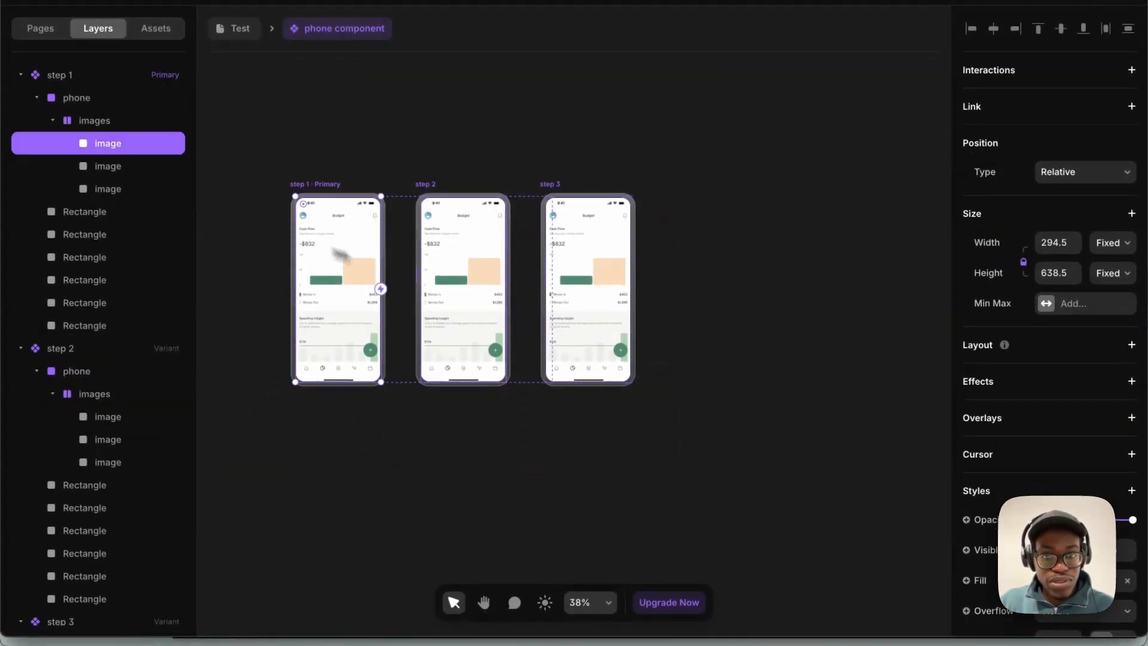
click(493, 286)
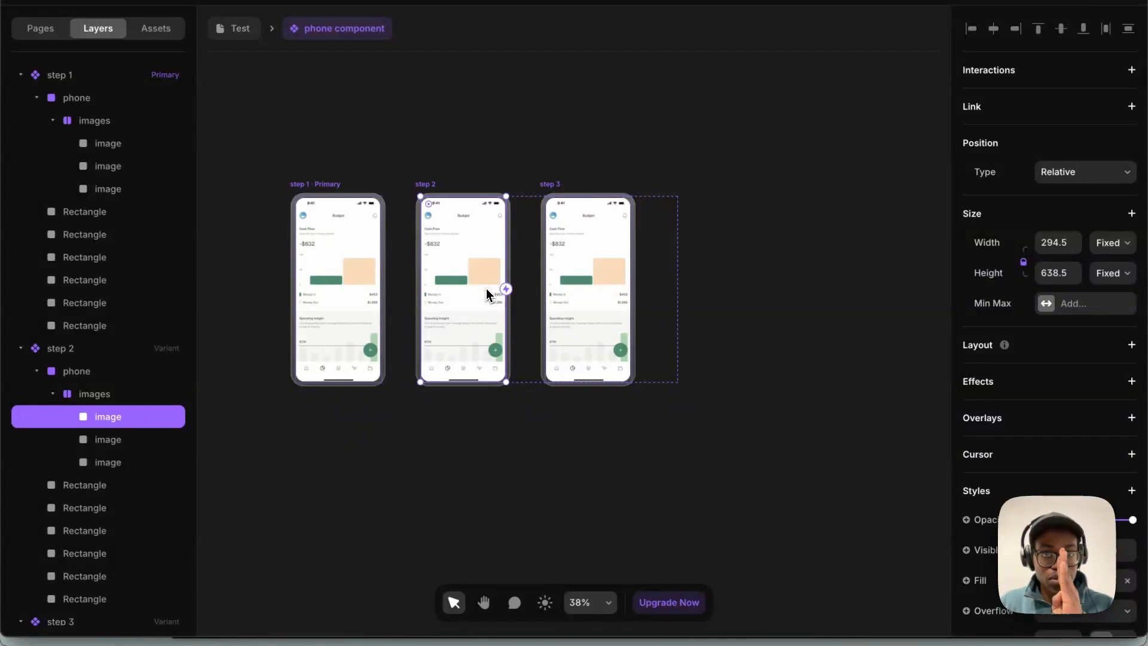
click(112, 395)
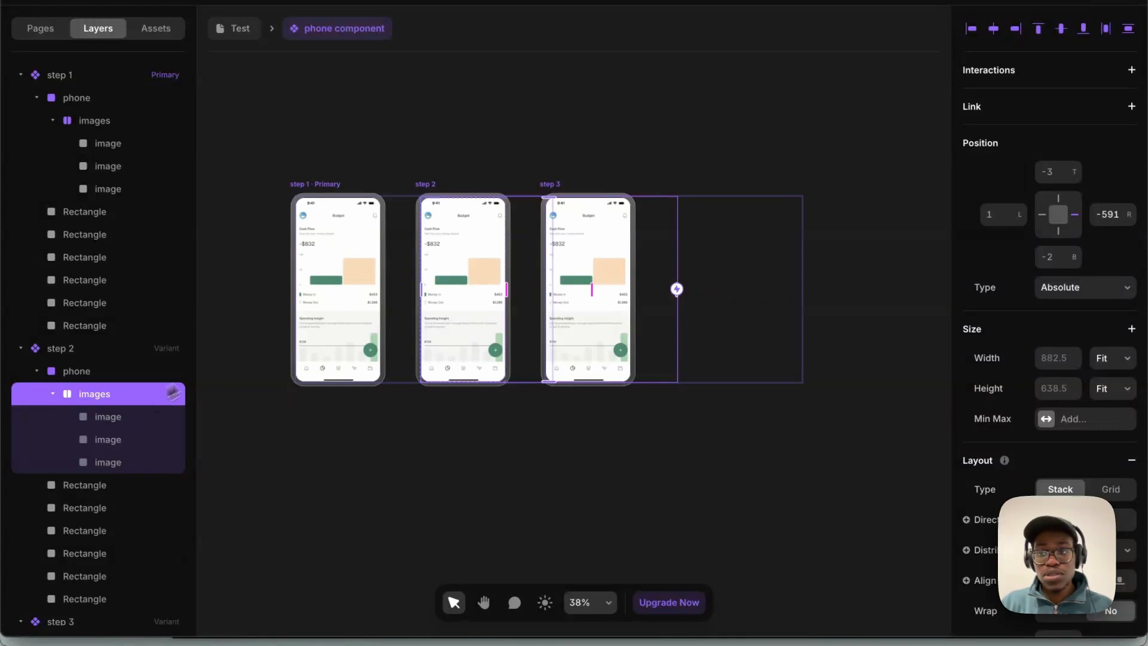
click(993, 29)
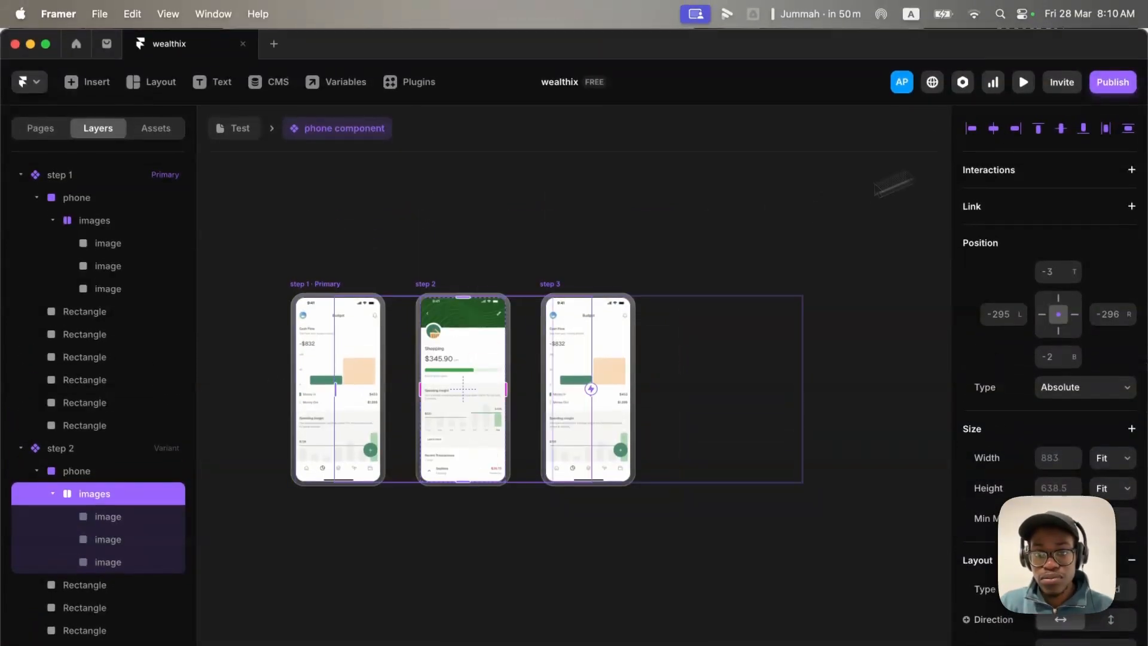
Align the step 3 variant's images stack to the phone's right edge and return to the Test page.
click(572, 318)
click(597, 360)
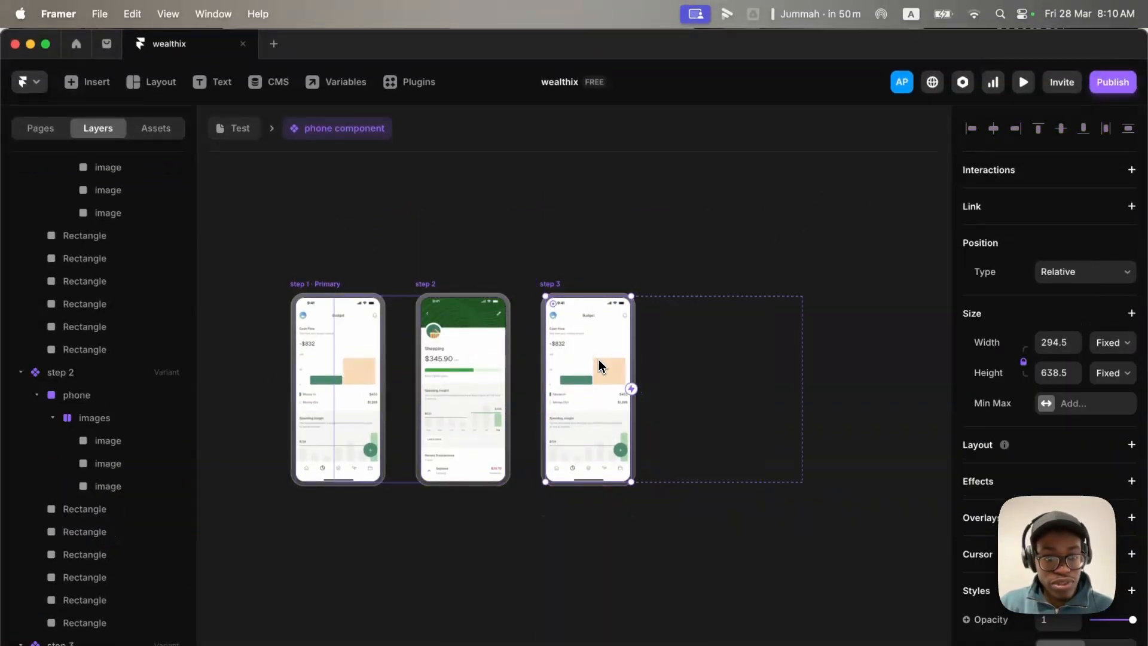
click(105, 593)
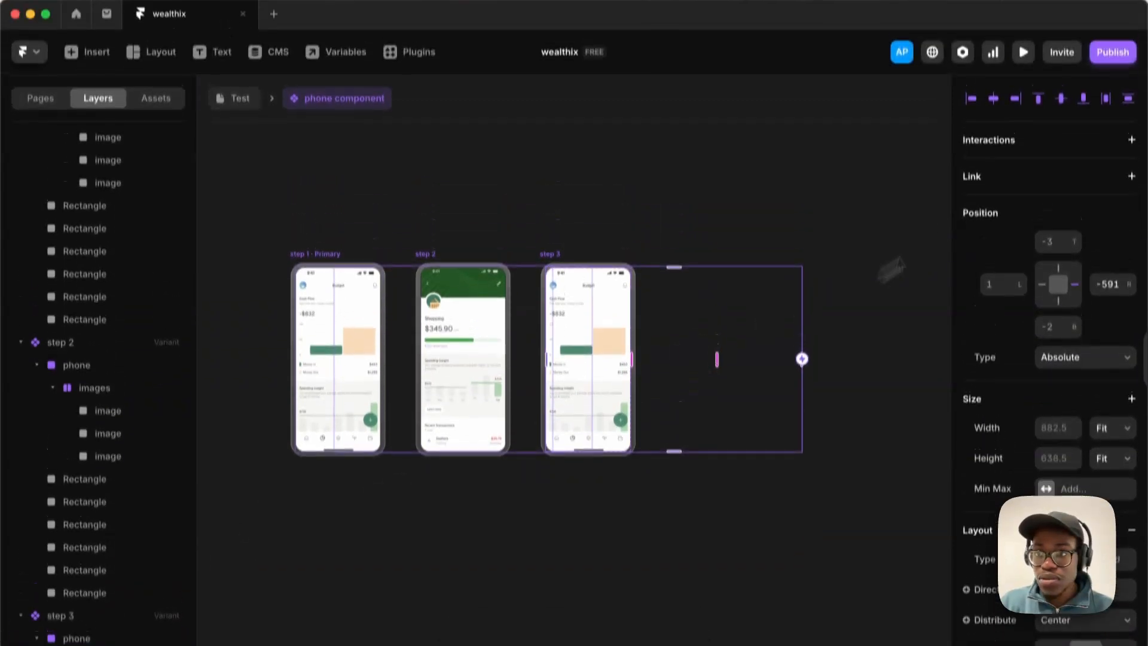
click(1015, 29)
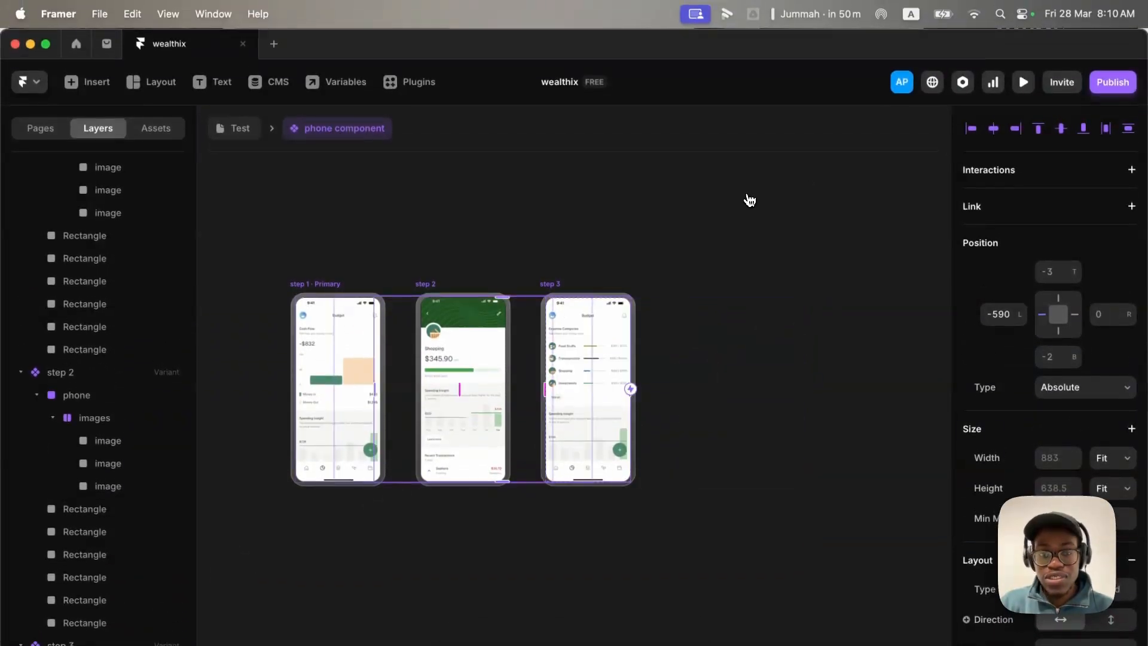
scroll(749, 198, left, 2)
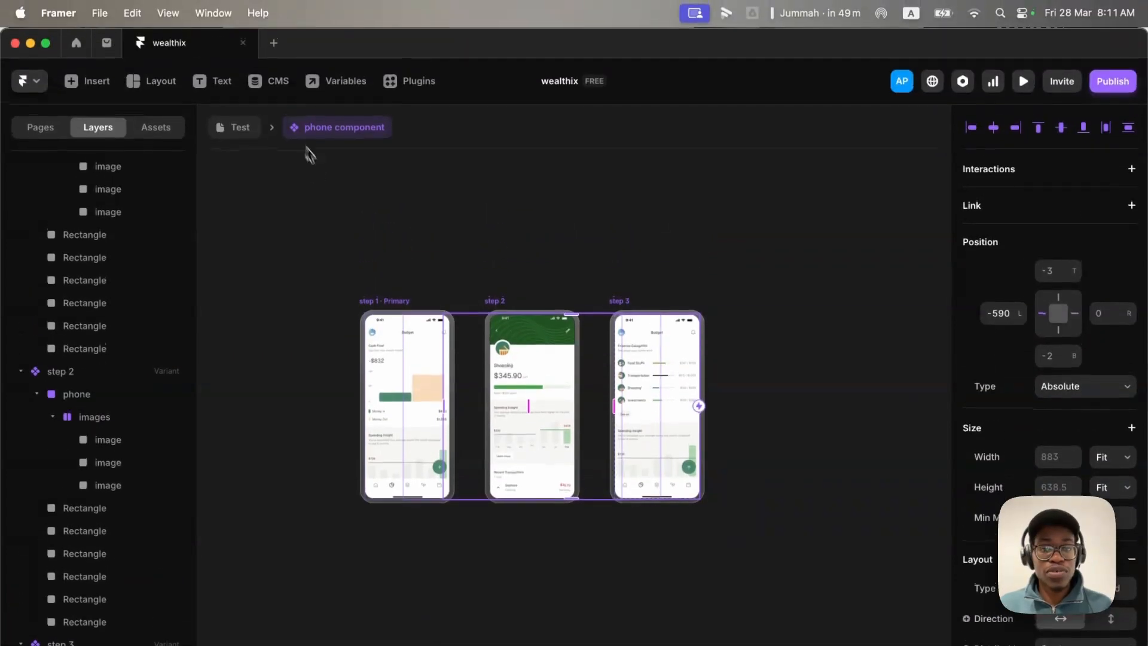
click(477, 132)
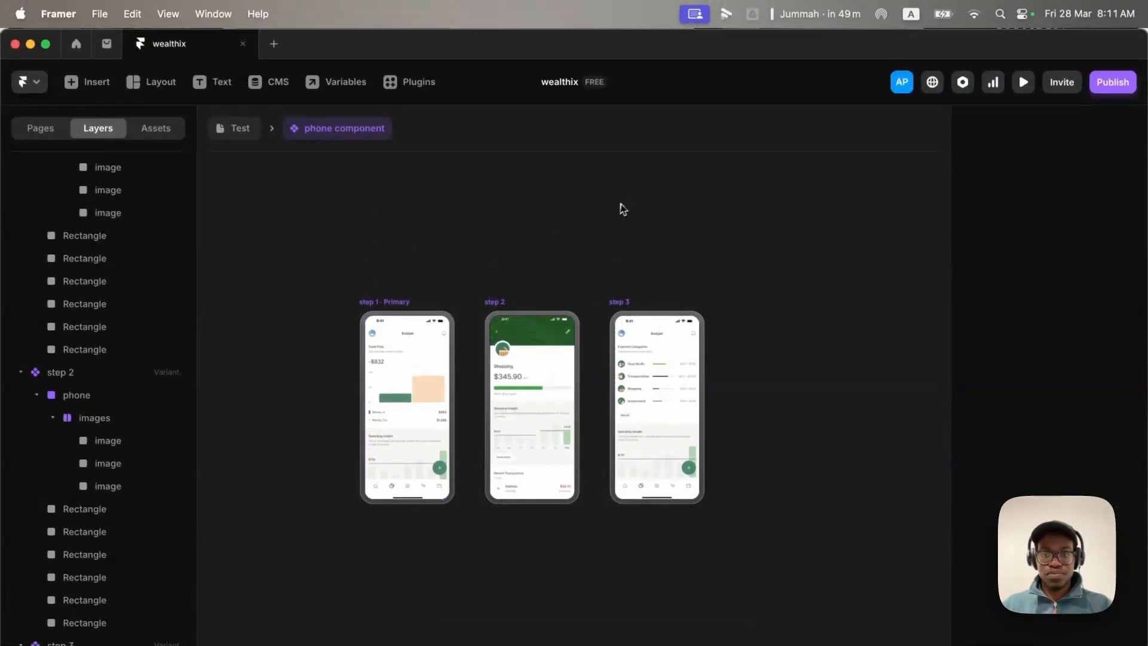
key(Escape)
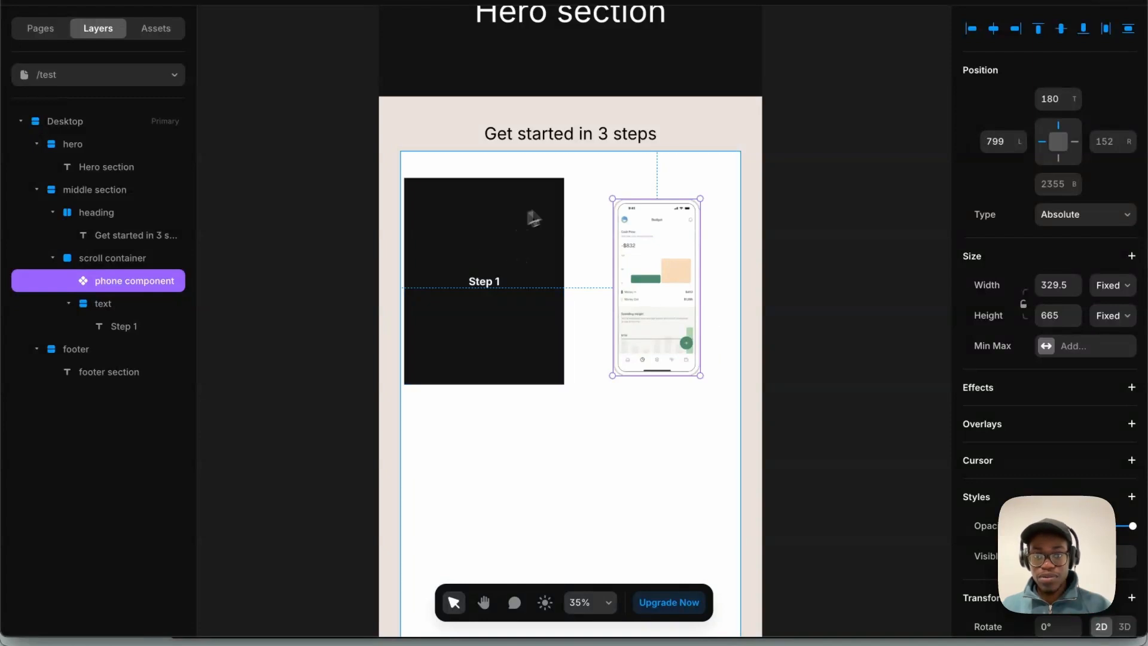
Give the scroll container a horizontal stack layout aligned to the top, with a gap of 64.
click(579, 193)
click(1079, 310)
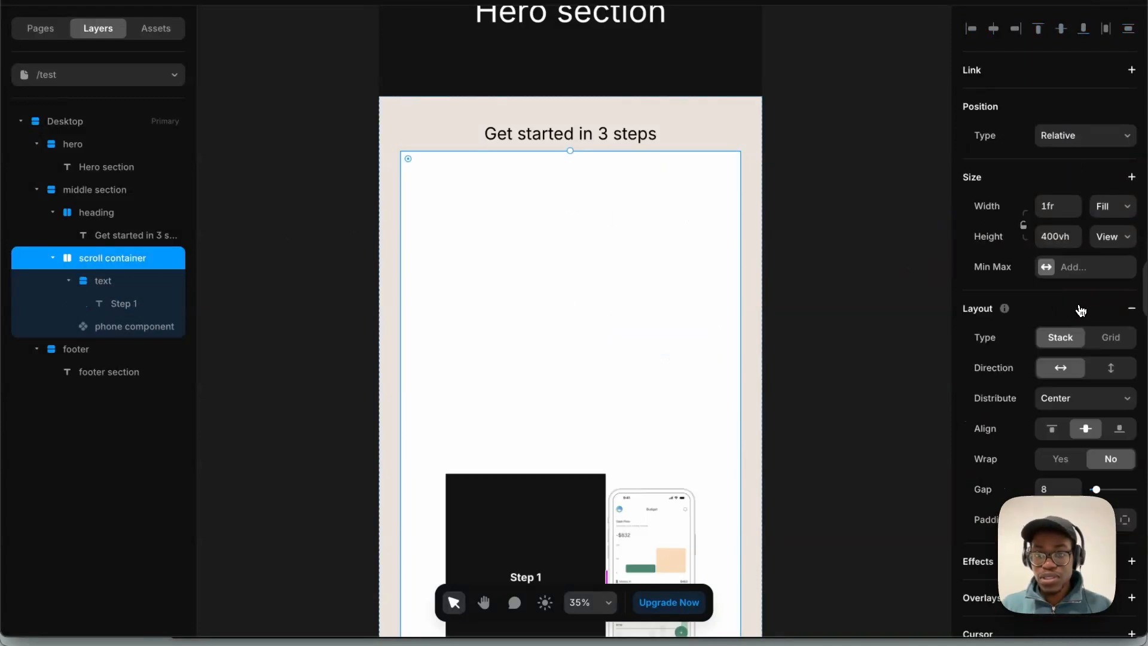
click(1051, 429)
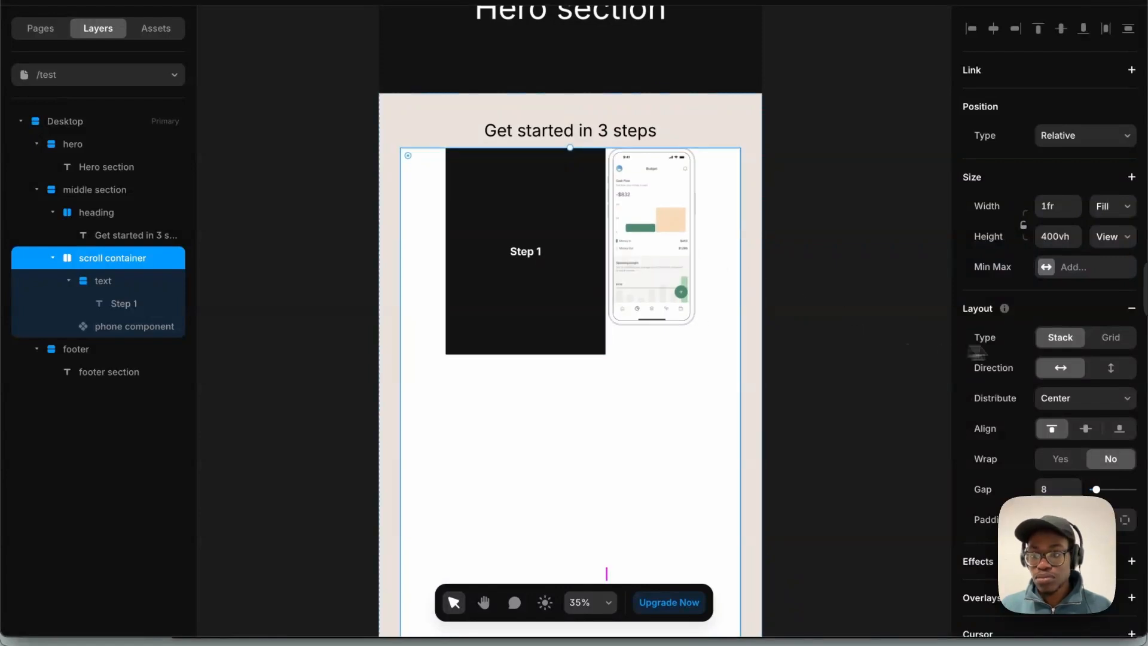
scroll(1056, 336, down, 3)
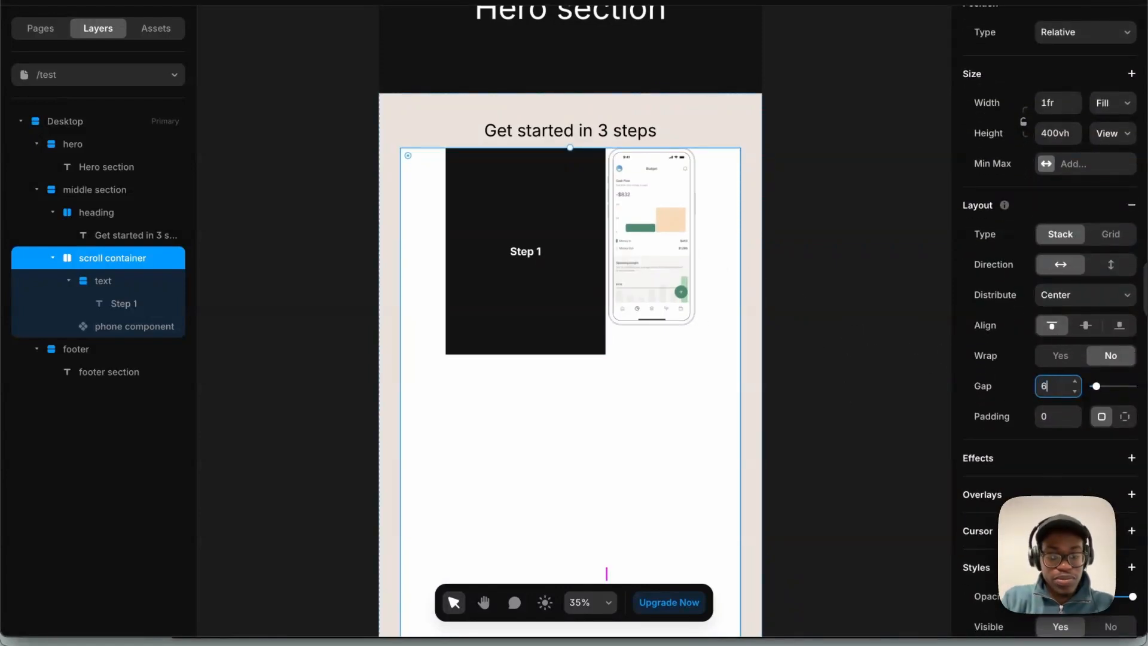
text(4)
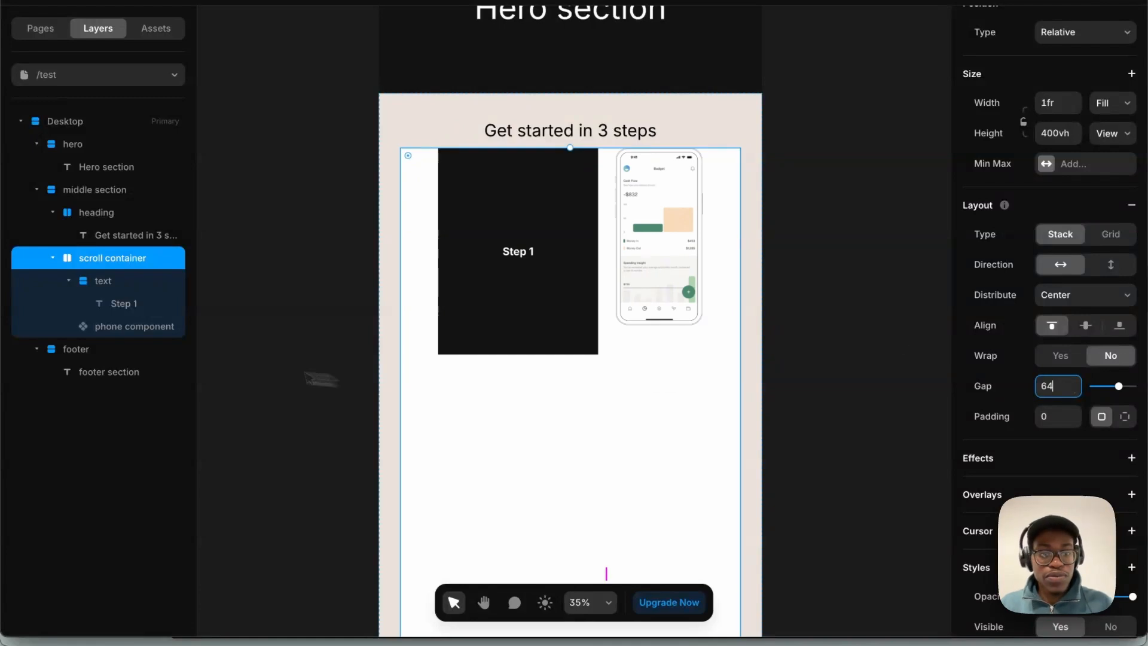
Set the width of the text frame in the scroll container to Fill.
click(128, 285)
click(1110, 206)
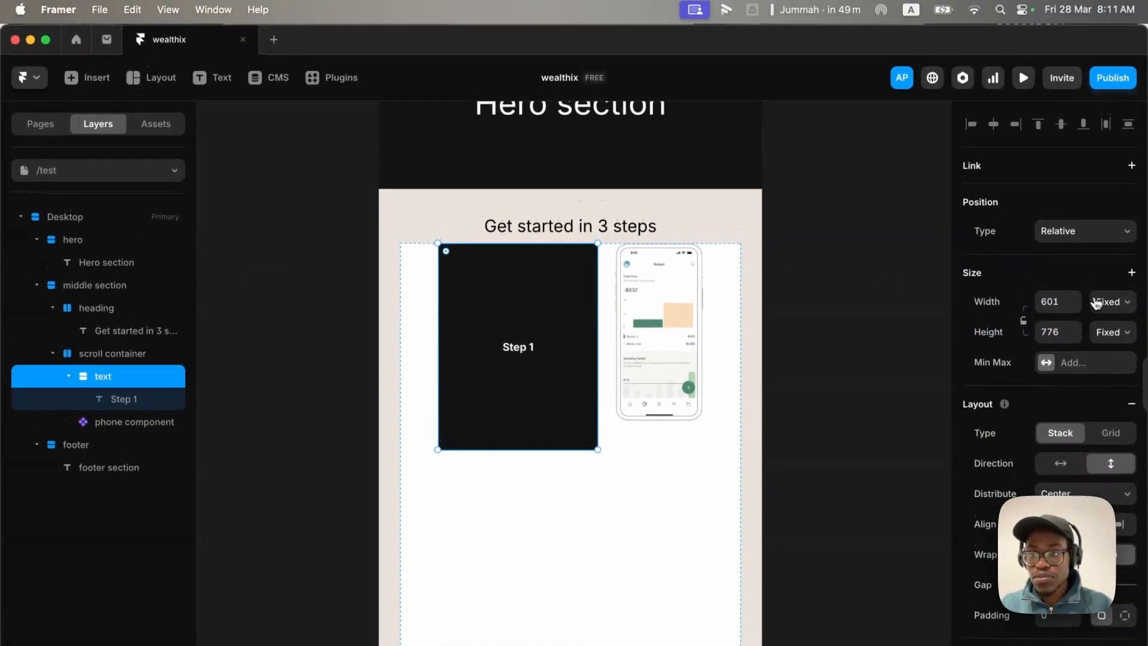
click(1109, 346)
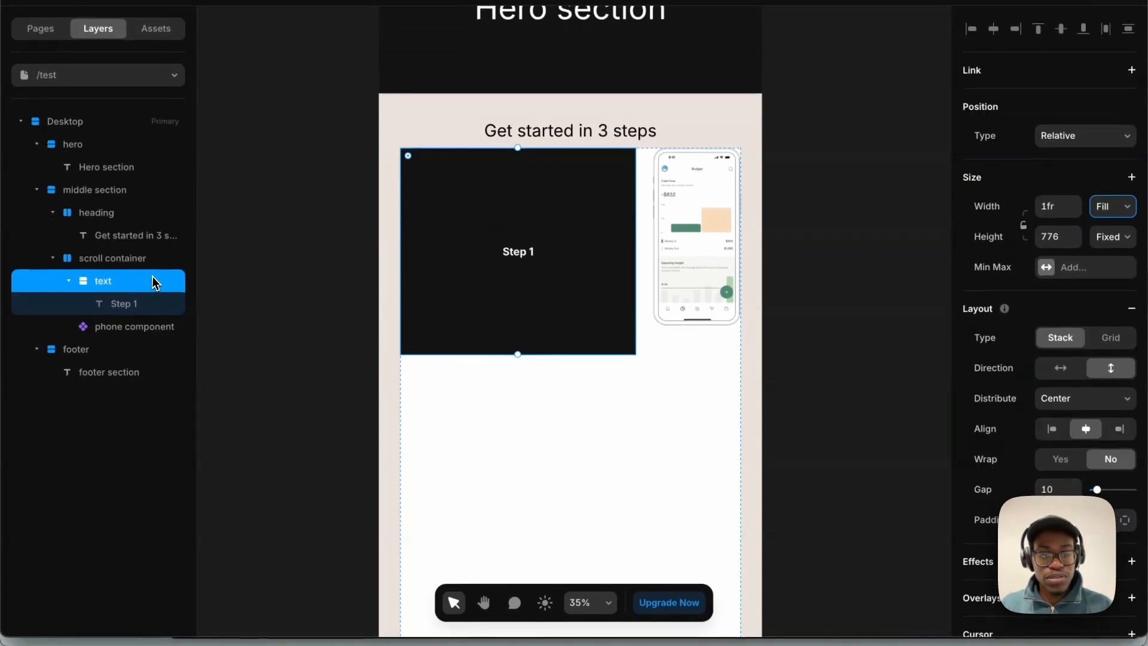
scroll(1066, 473, down, 1)
scroll(1066, 474, down, 5)
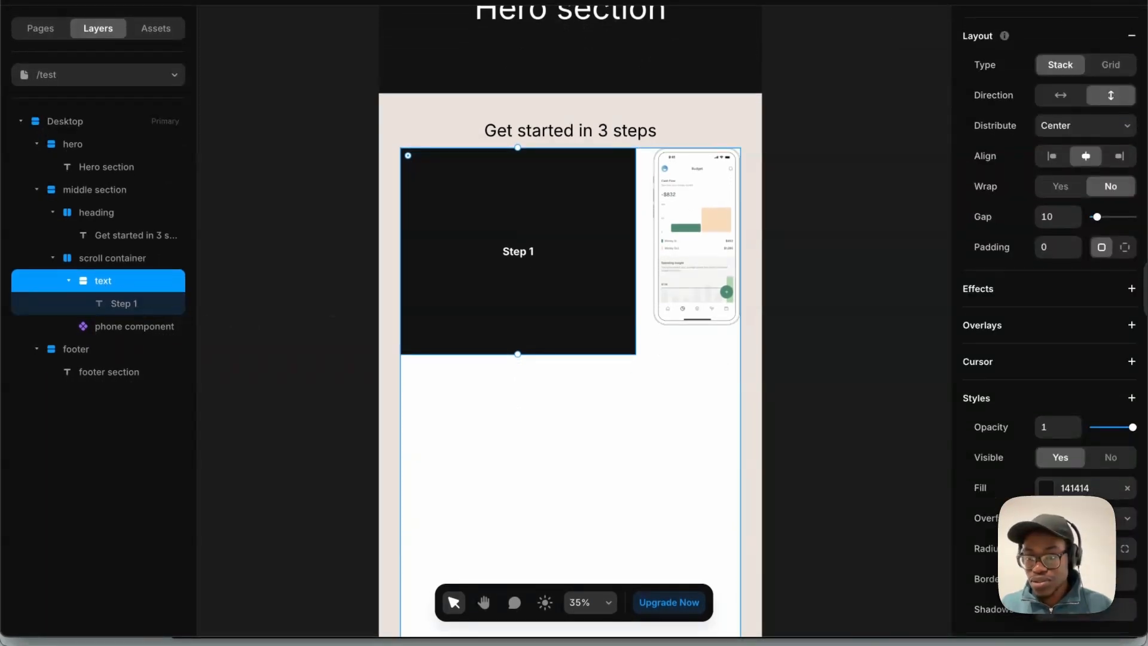
Remove the dark 141414 fill from the text frame in the scroll container.
click(1127, 488)
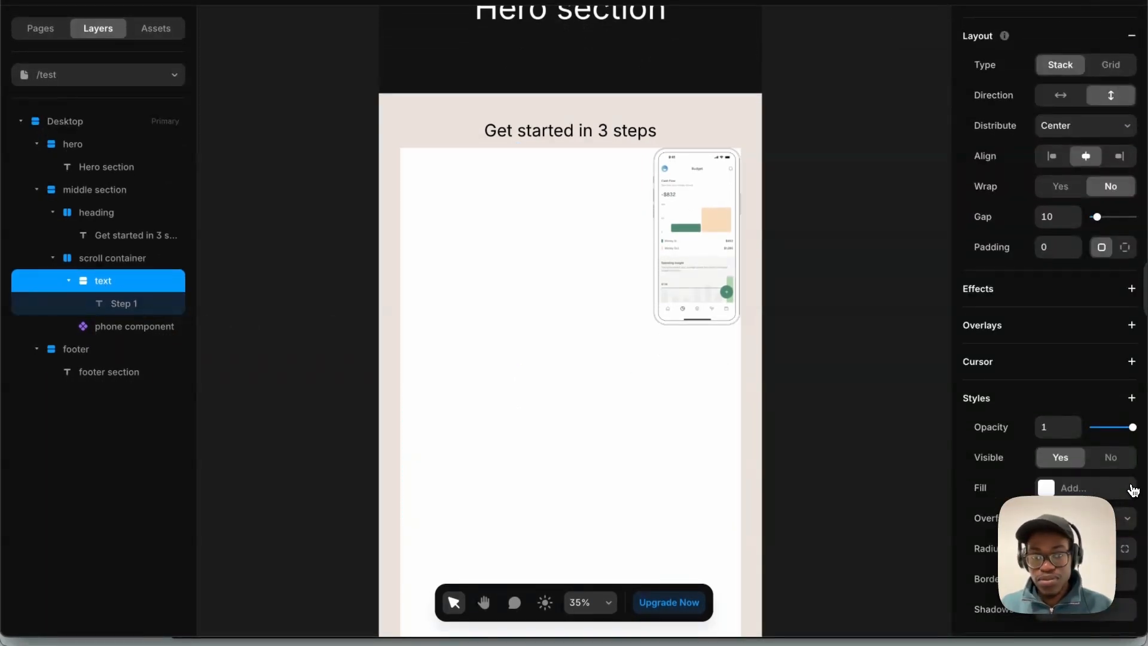
click(117, 305)
click(113, 281)
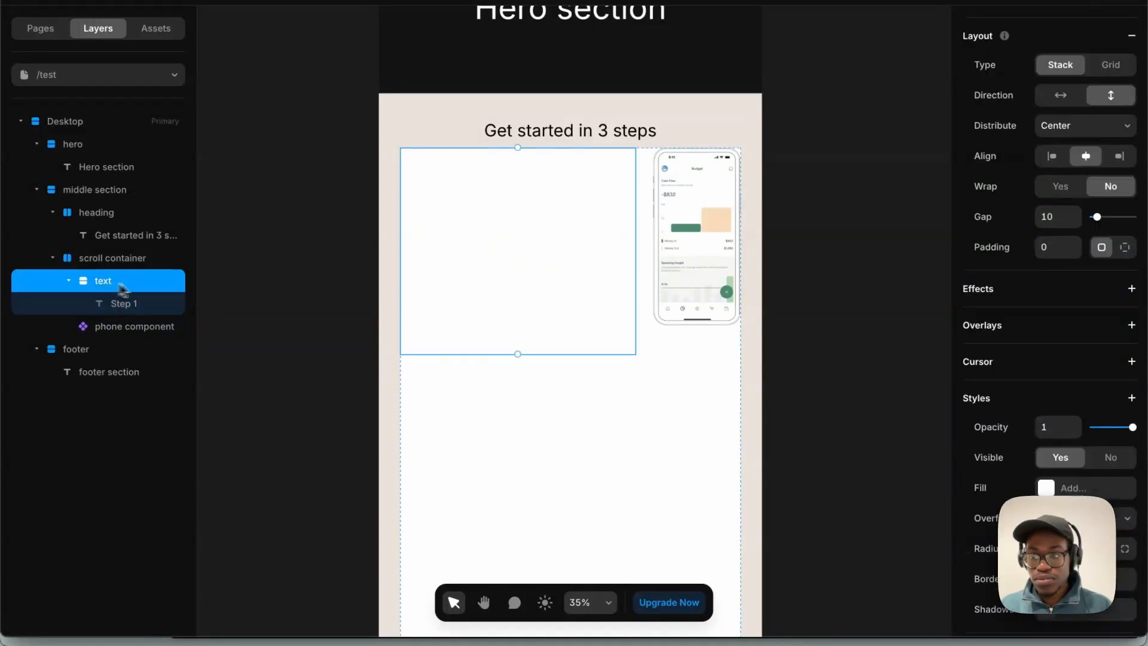
scroll(1056, 308, up, 2)
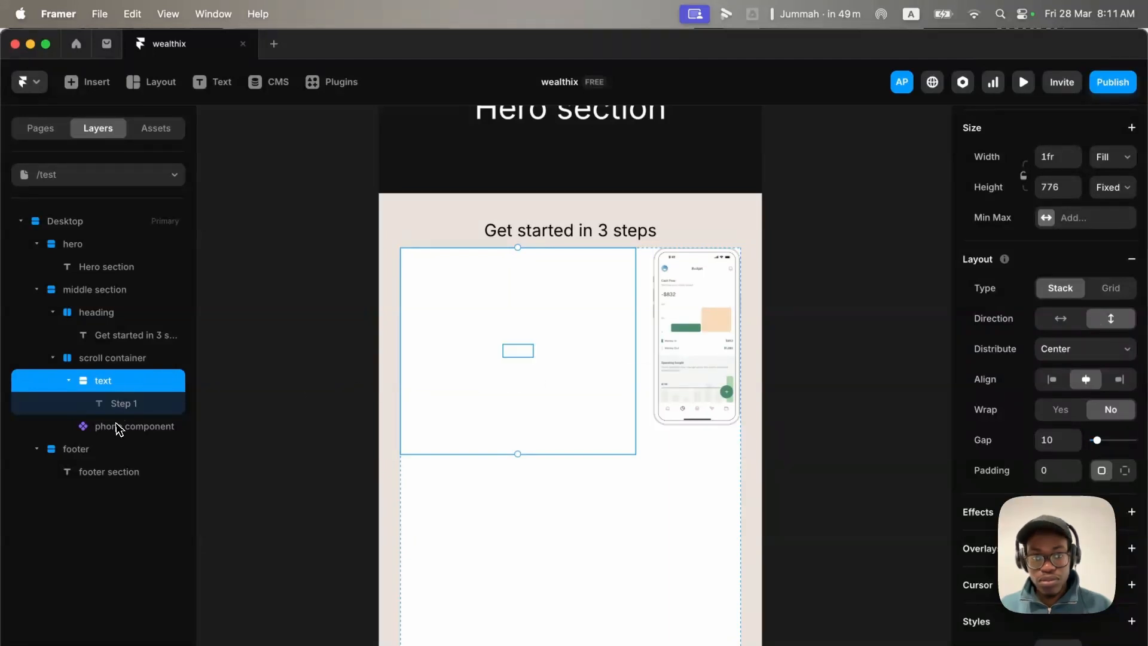
Wrap the Step 1 text in a stack named "text" and set that stack's height to Fill.
click(114, 404)
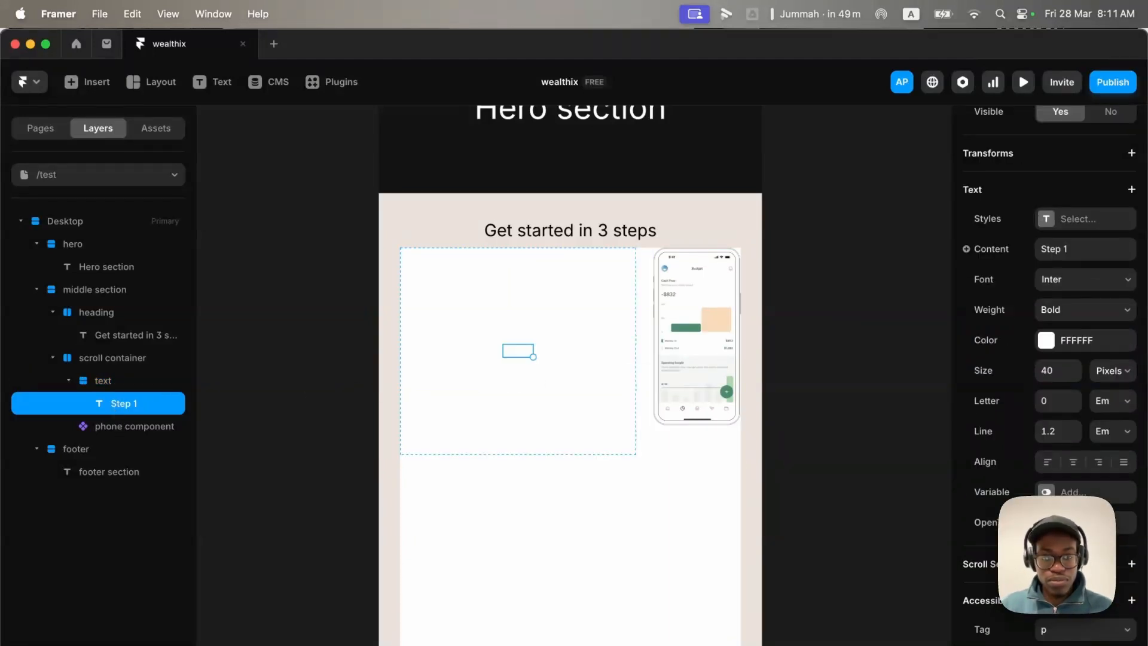
key(super+Return)
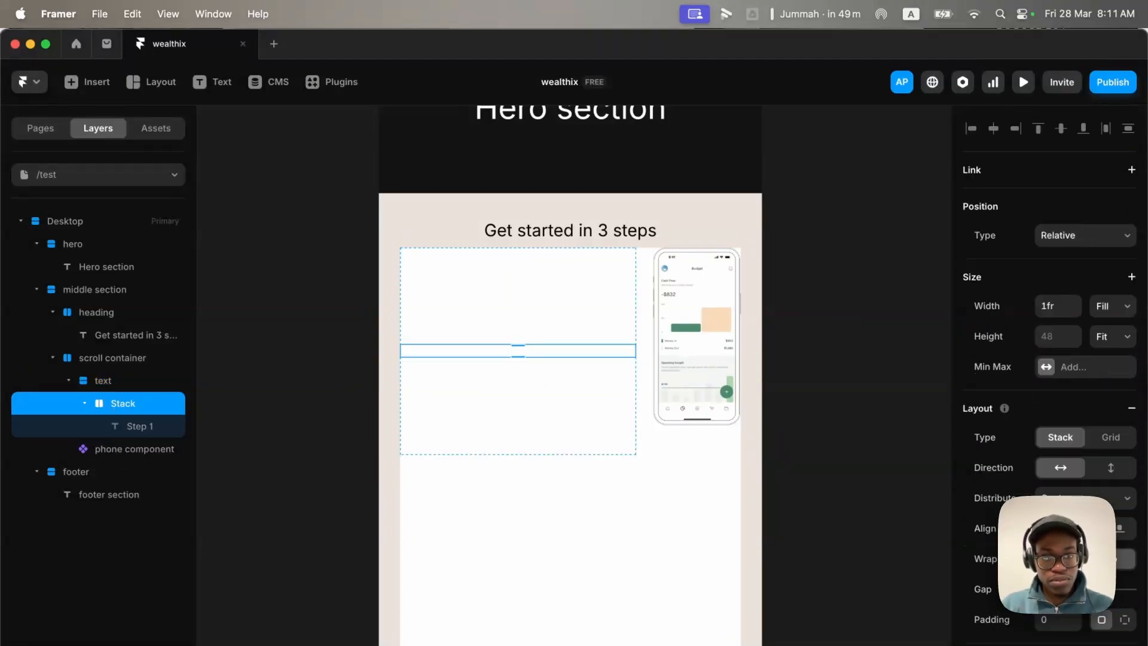
double_click(115, 406)
text(text)
key(Return)
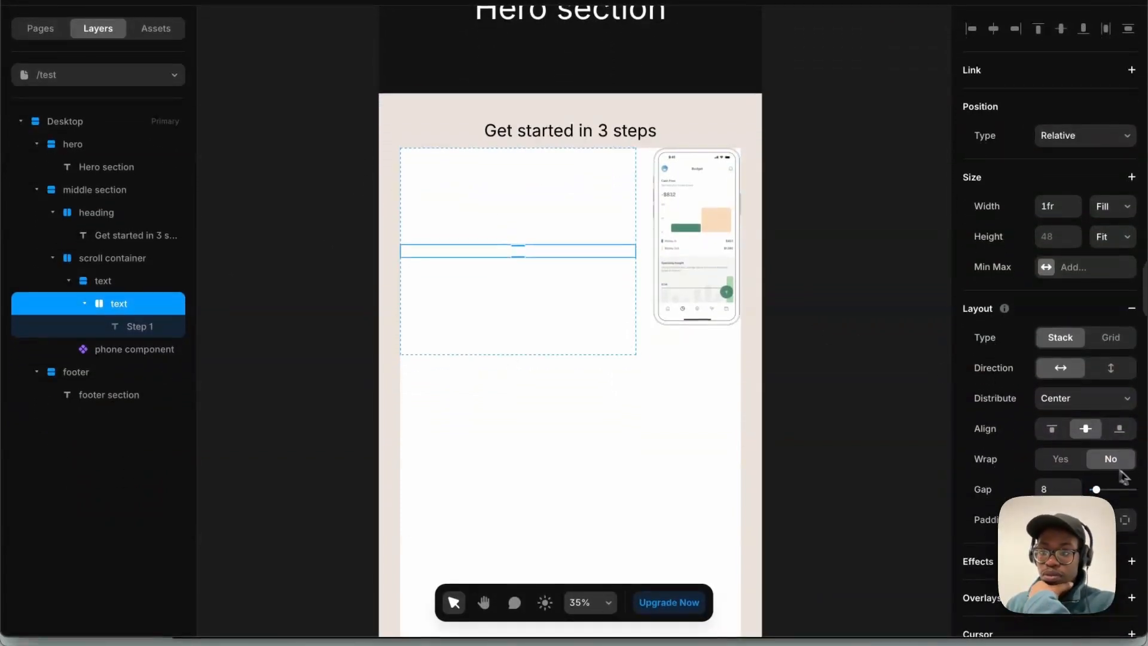
click(1110, 237)
click(1103, 221)
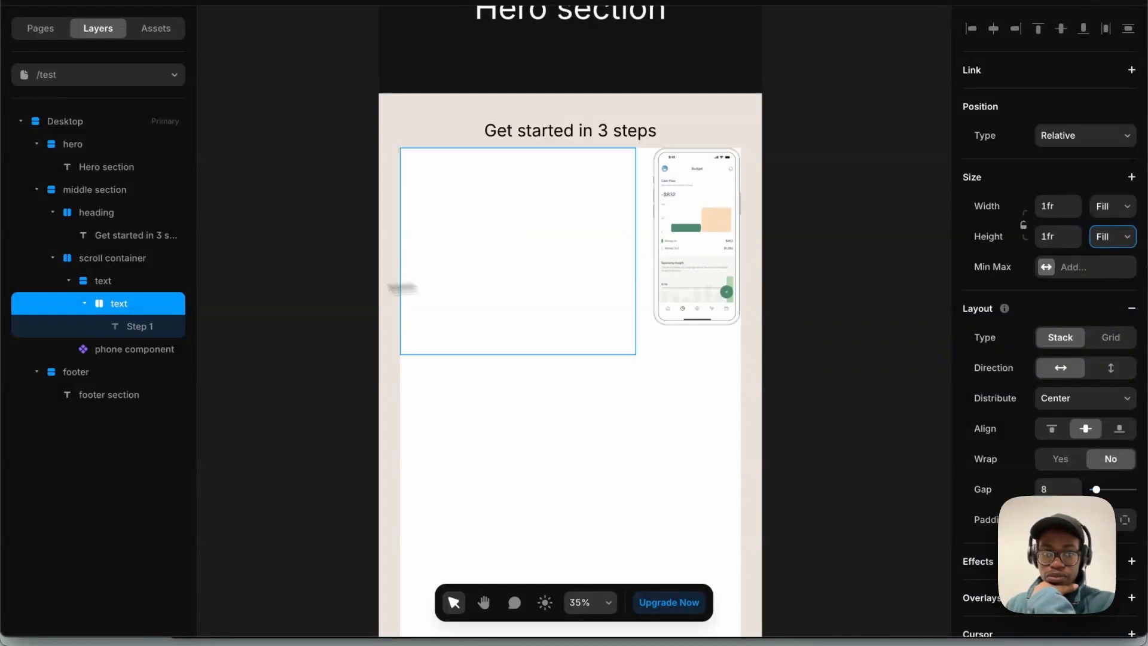
Change the Step 1 text colour from white to black, 000000.
scroll(1049, 299, down, 4)
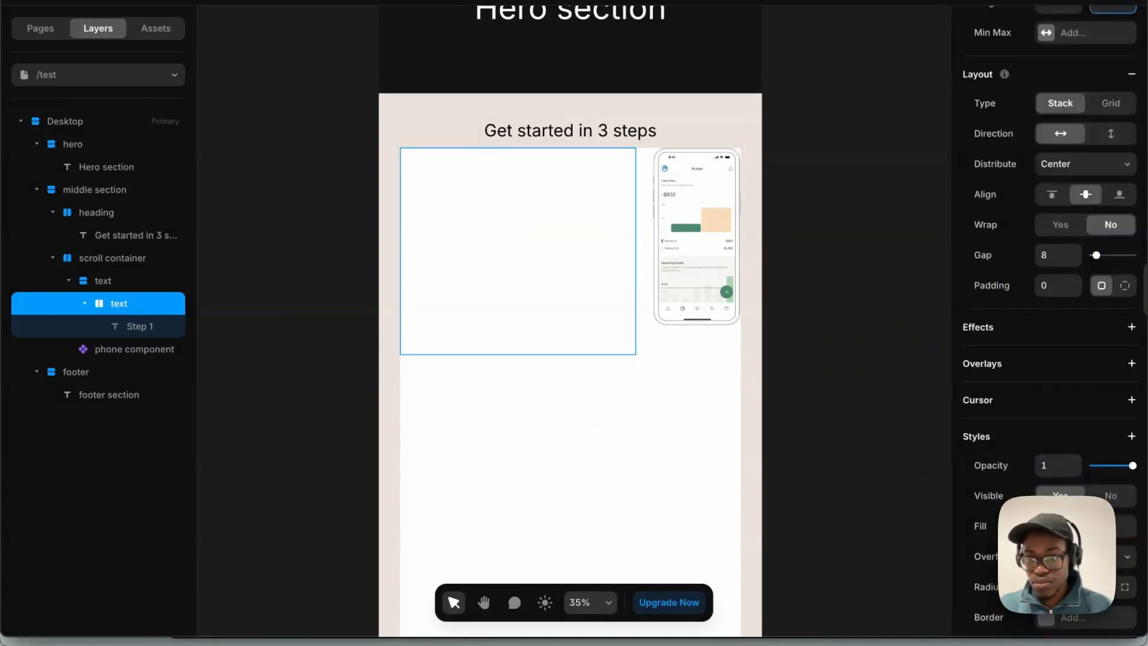
scroll(1050, 299, down, 4)
click(1047, 524)
click(920, 426)
drag(925, 426, 652, 636)
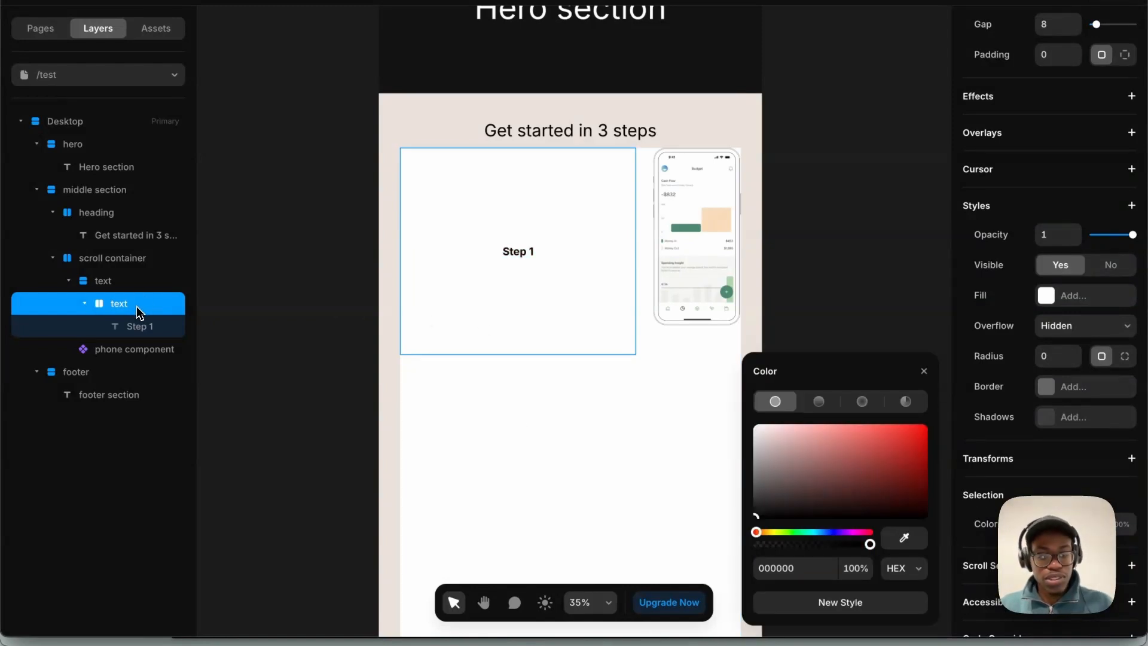
Duplicate the inner text stack twice and set the outer text frame's height to Fill.
key(ctrl+d)
key(ctrl+d)
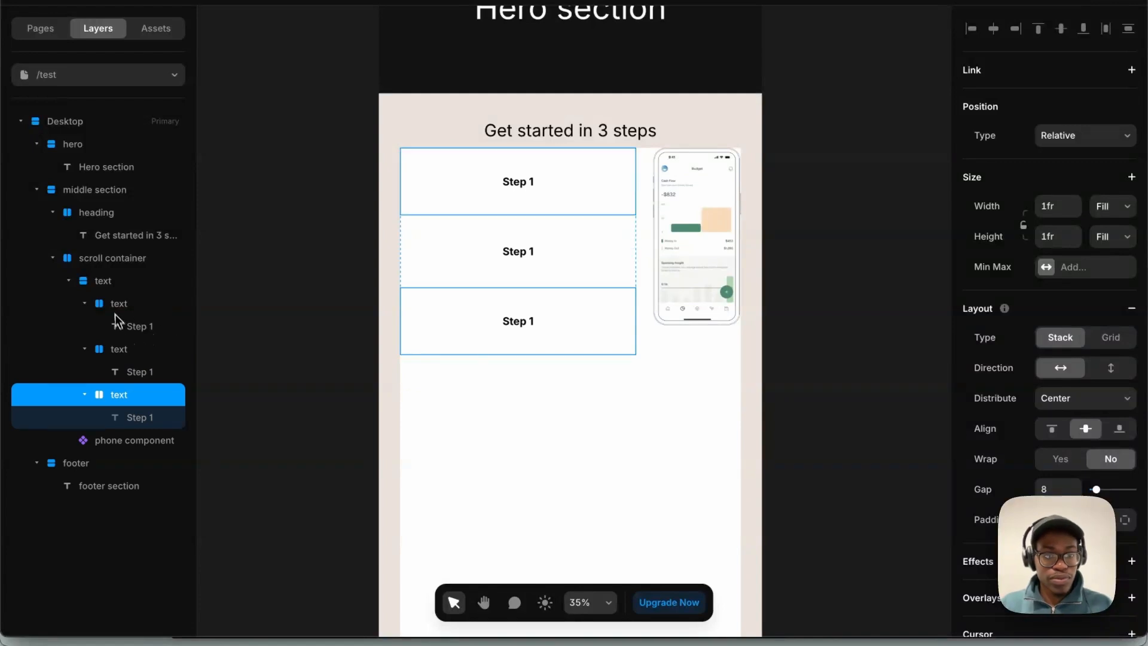
click(110, 282)
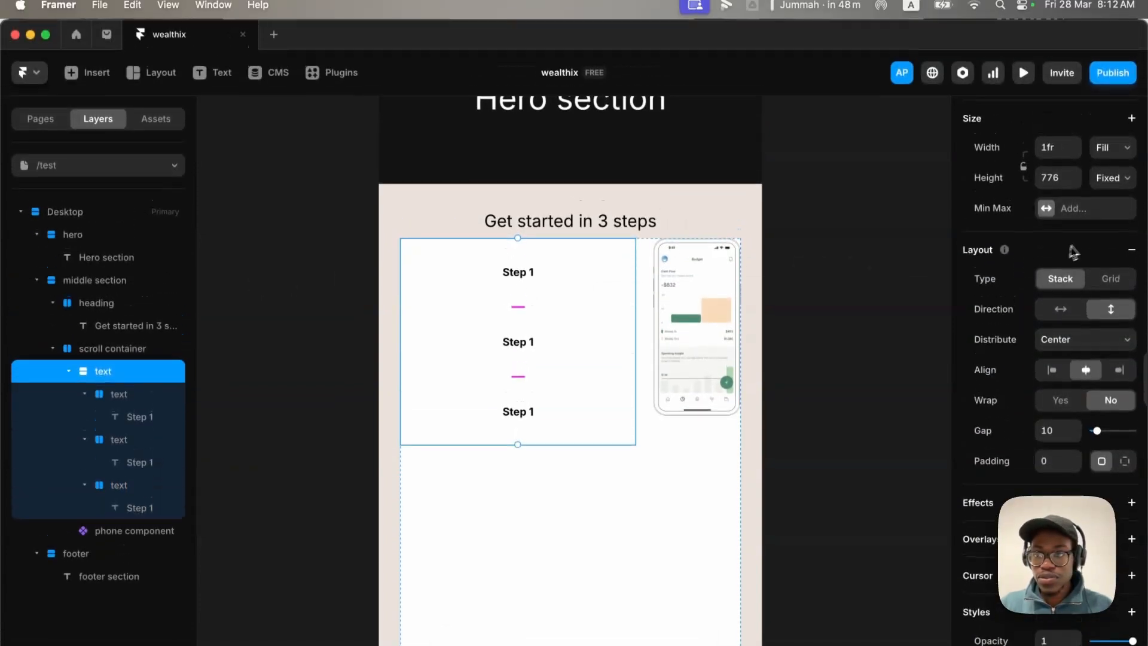
click(1113, 178)
click(1107, 222)
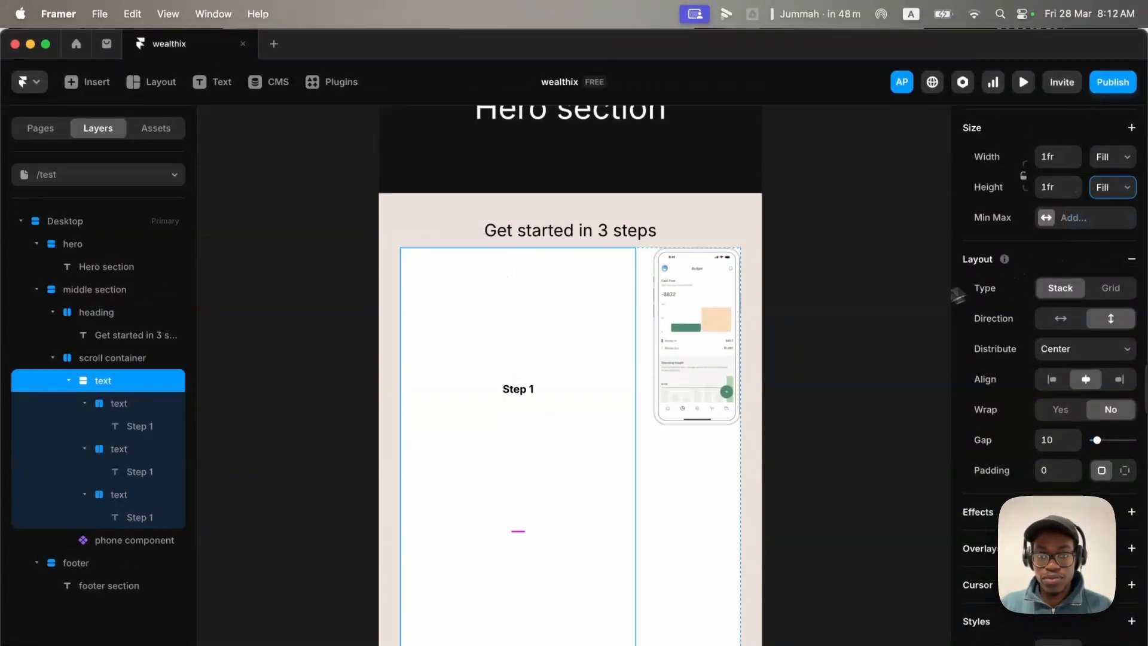
Change the second label in the text frame to "Step 2" and the third to "Step 3".
scroll(610, 379, down, 5)
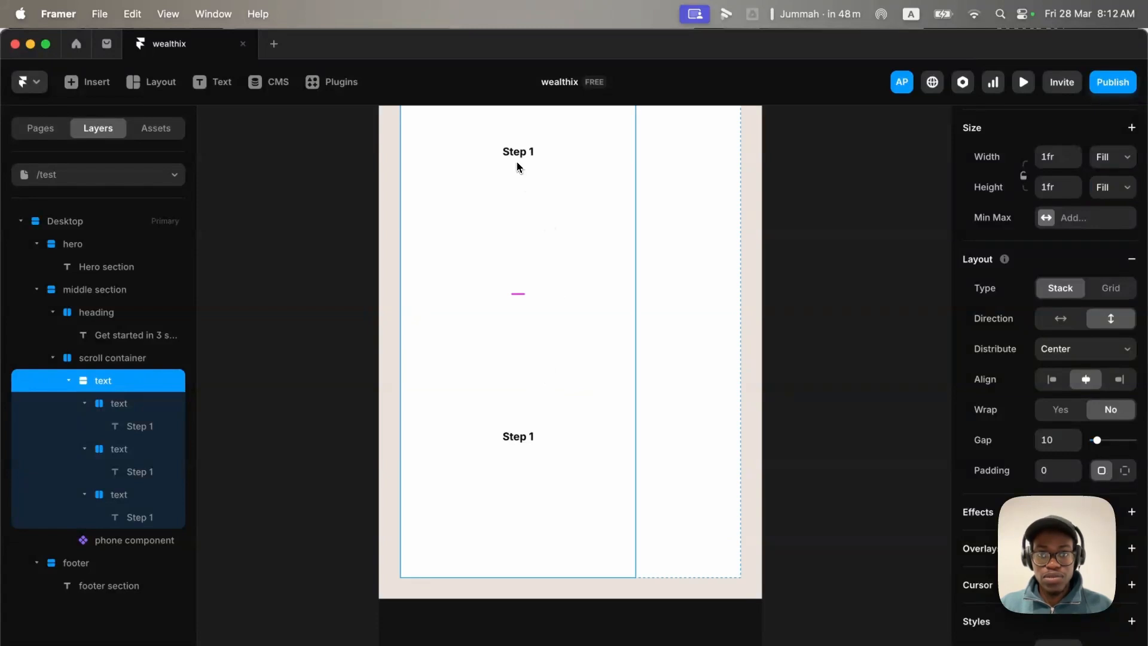
click(517, 154)
click(521, 155)
double_click(530, 153)
key(Right)
key(BackSpace)
key(Return)
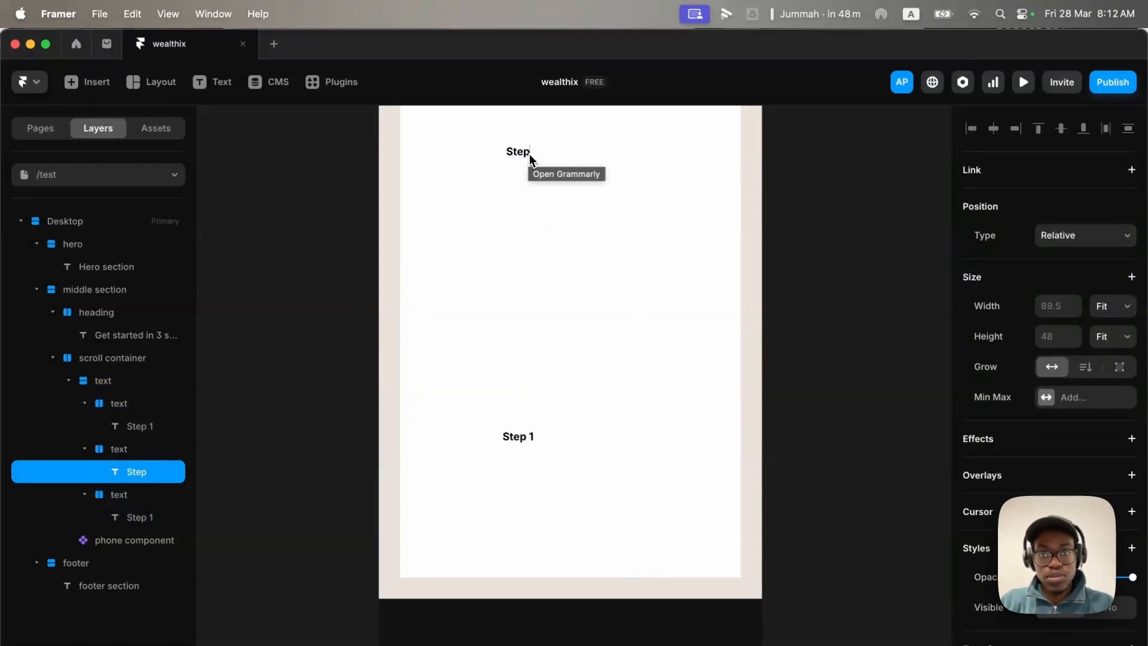
click(529, 440)
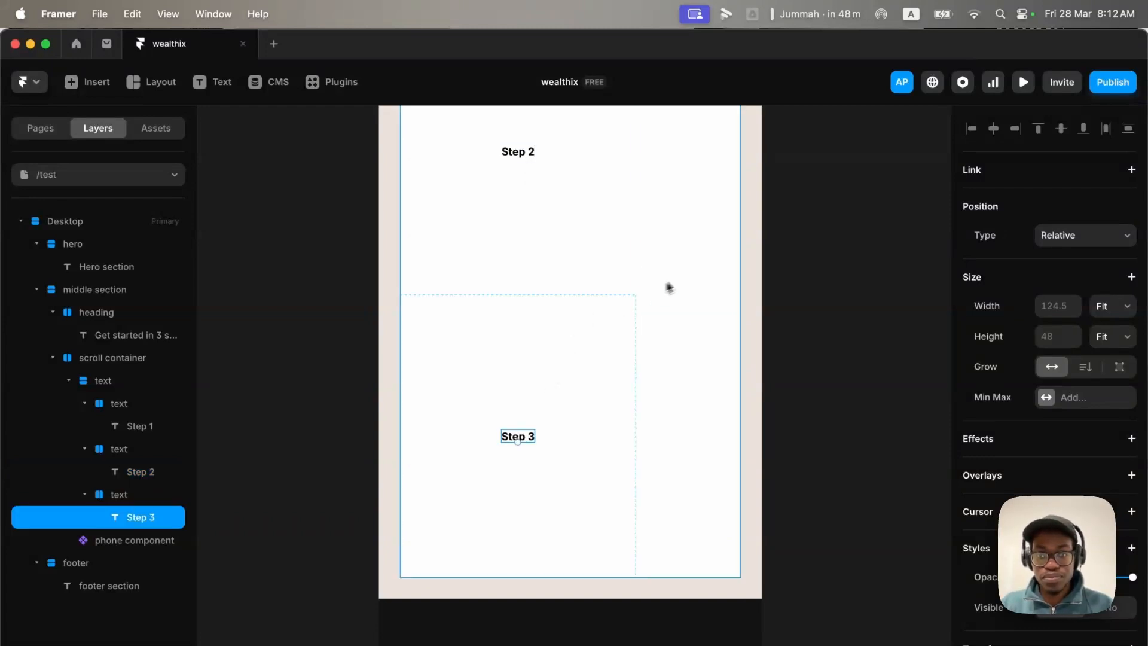
Remove the white FFFFFF fill from the scroll container.
click(651, 297)
scroll(536, 338, down, 5)
scroll(587, 302, up, 3)
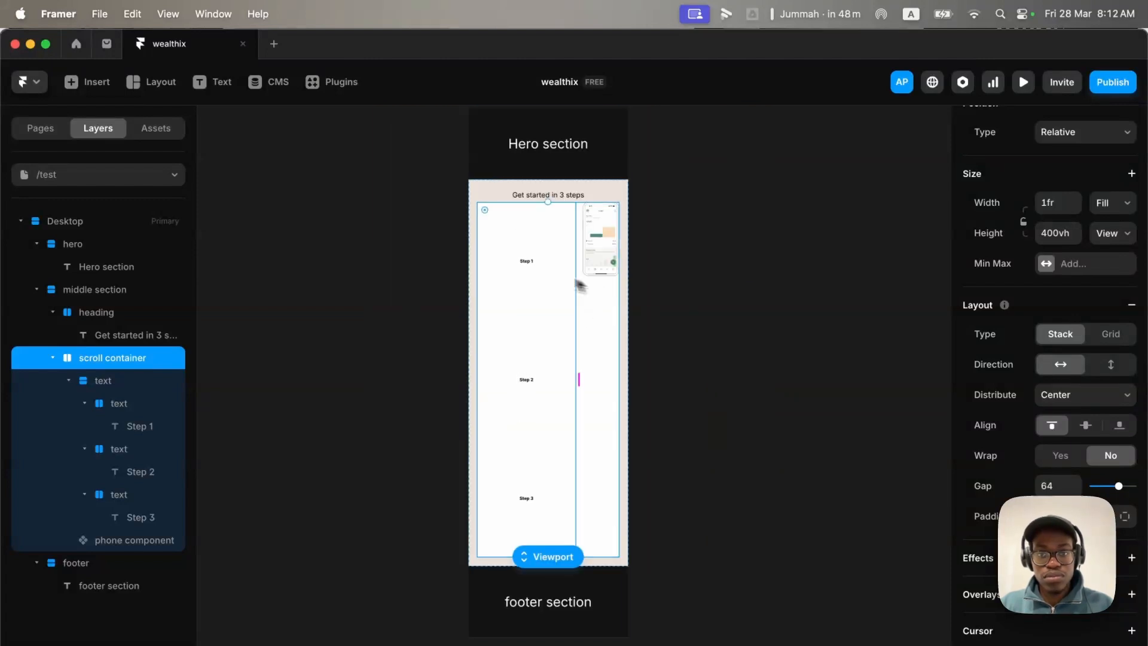
scroll(508, 197, up, 5)
scroll(1089, 482, down, 8)
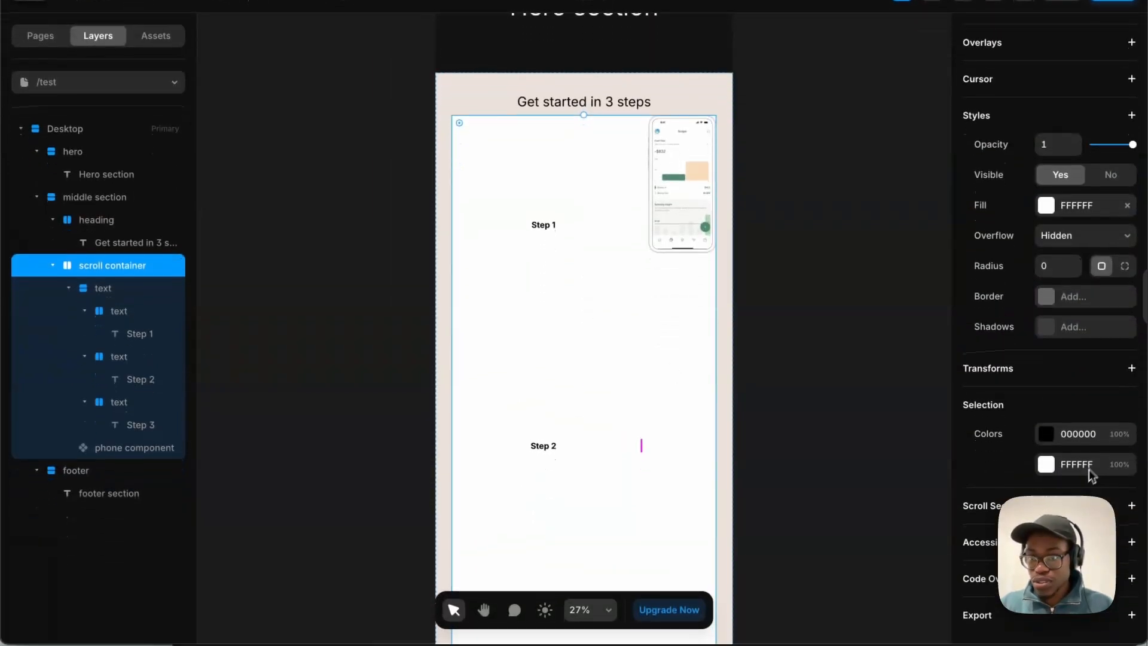
click(1128, 199)
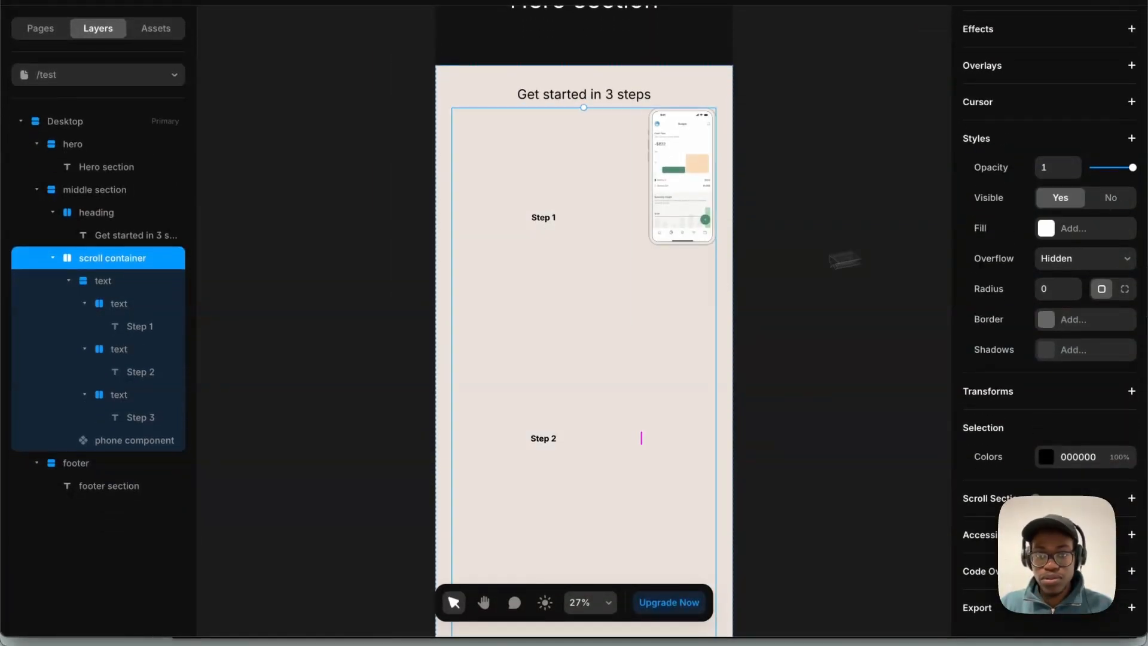
click(591, 208)
click(654, 254)
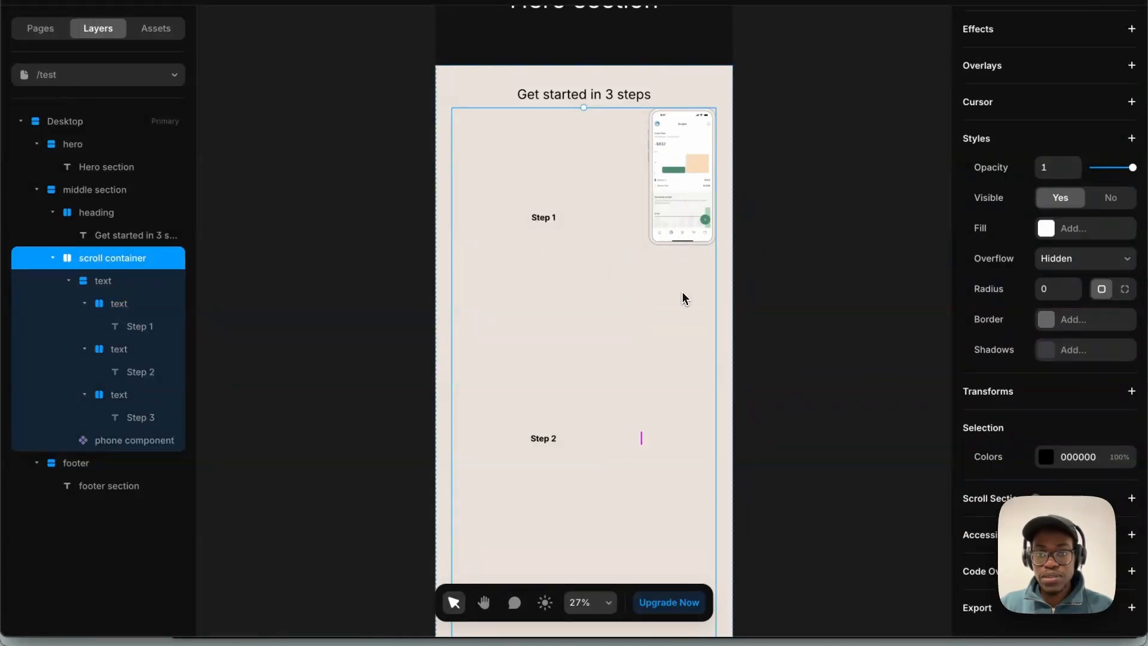
scroll(644, 231, down, 2)
scroll(707, 173, up, 10)
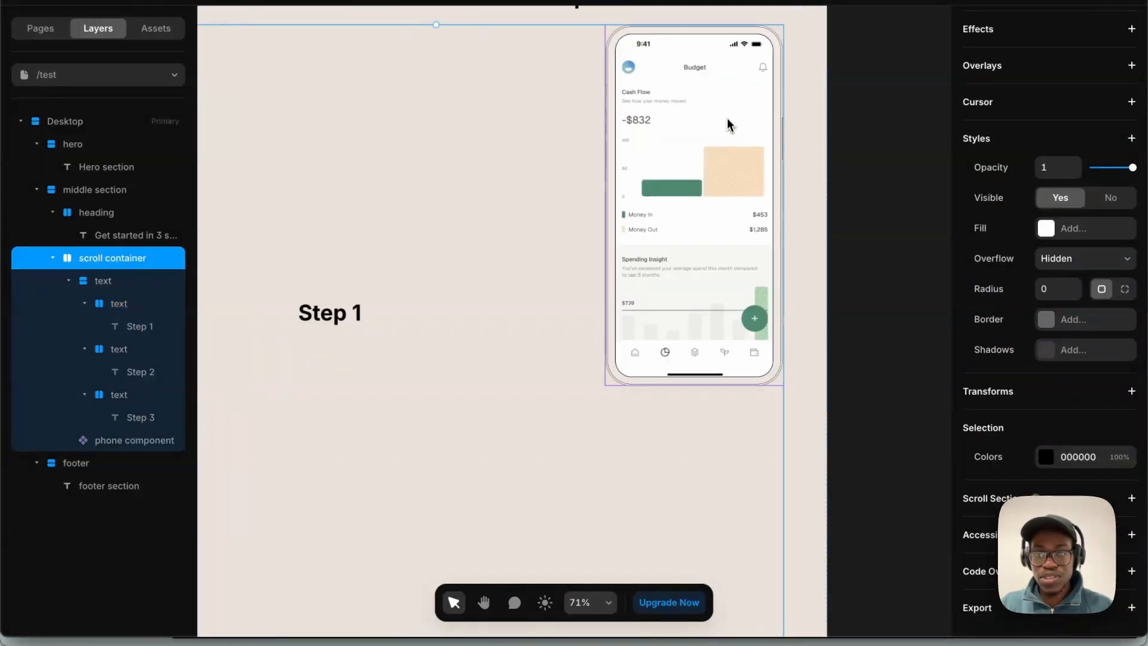
scroll(707, 174, down, 5)
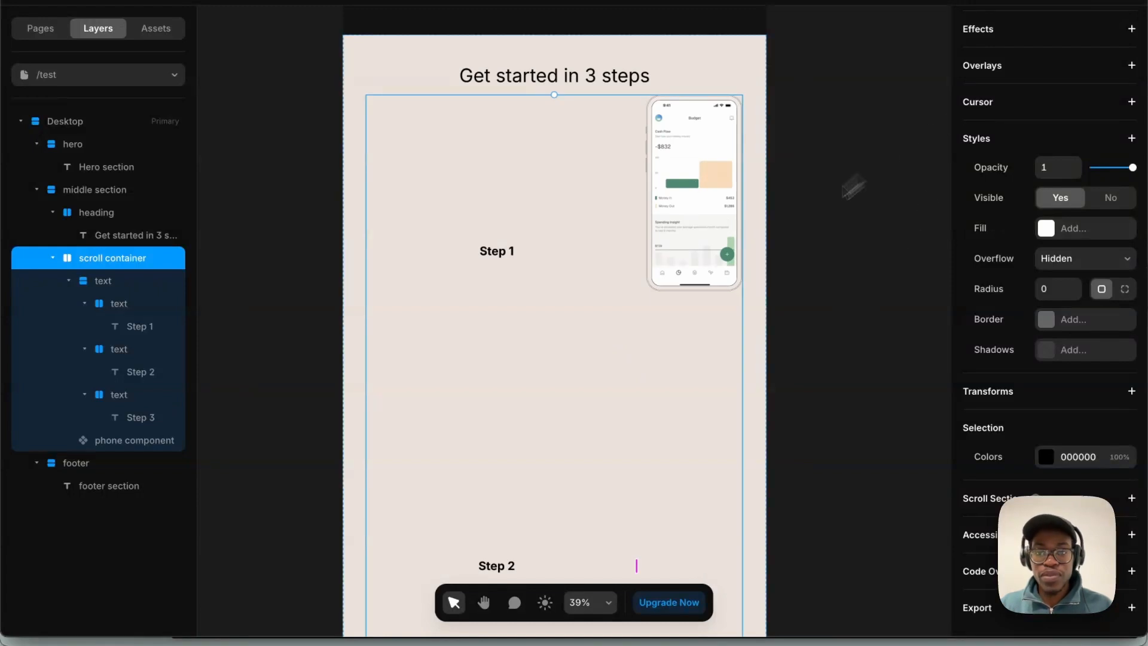
click(568, 289)
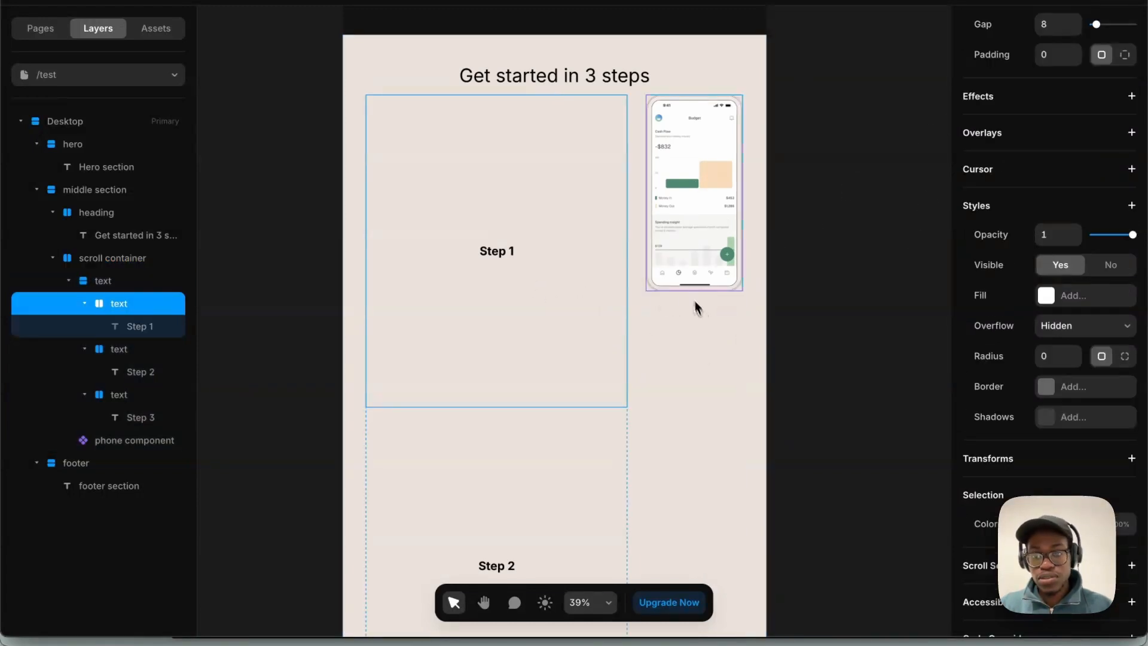
click(687, 250)
right_click(687, 249)
click(652, 223)
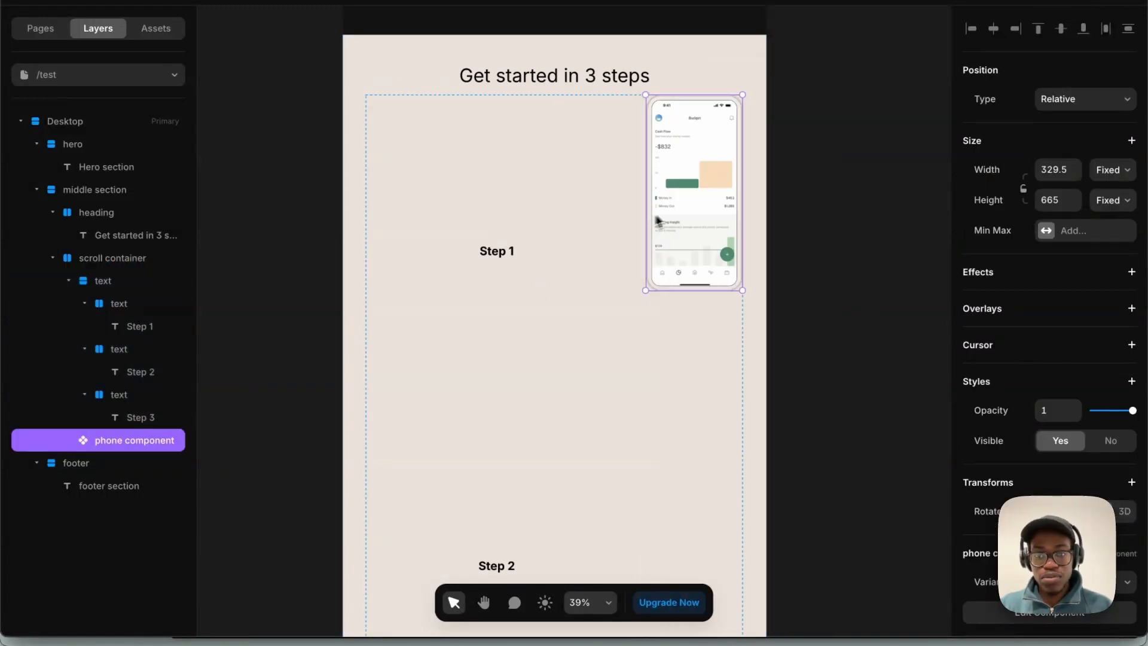
key(super+z)
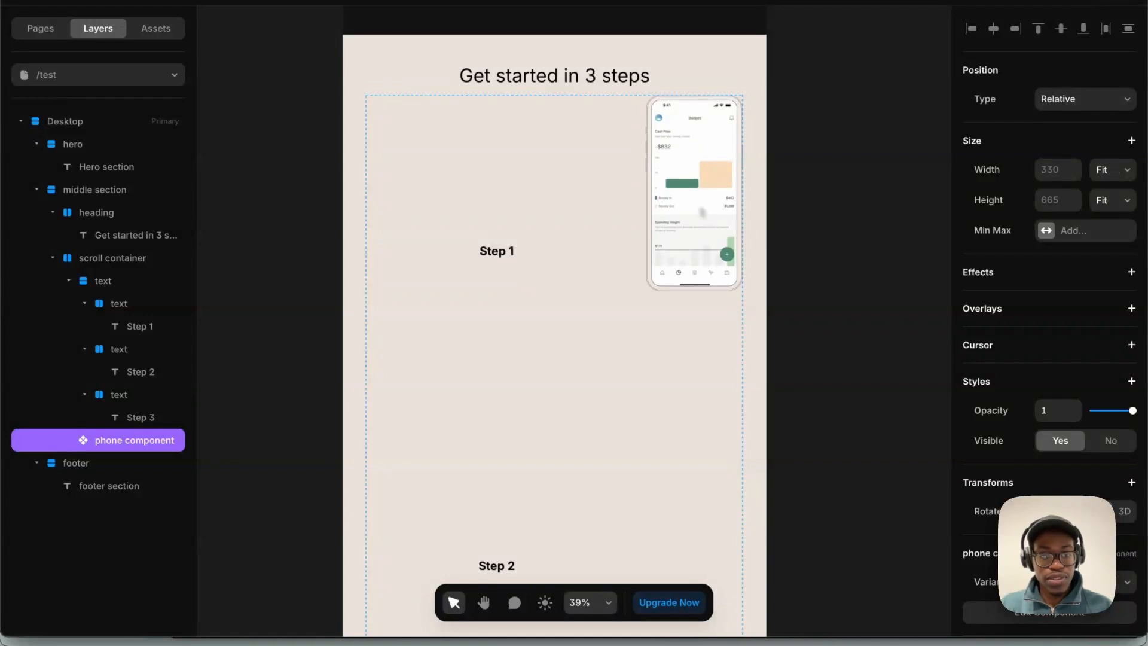
Wrap the phone component in a stack and name it "phone frame".
right_click(721, 240)
click(772, 591)
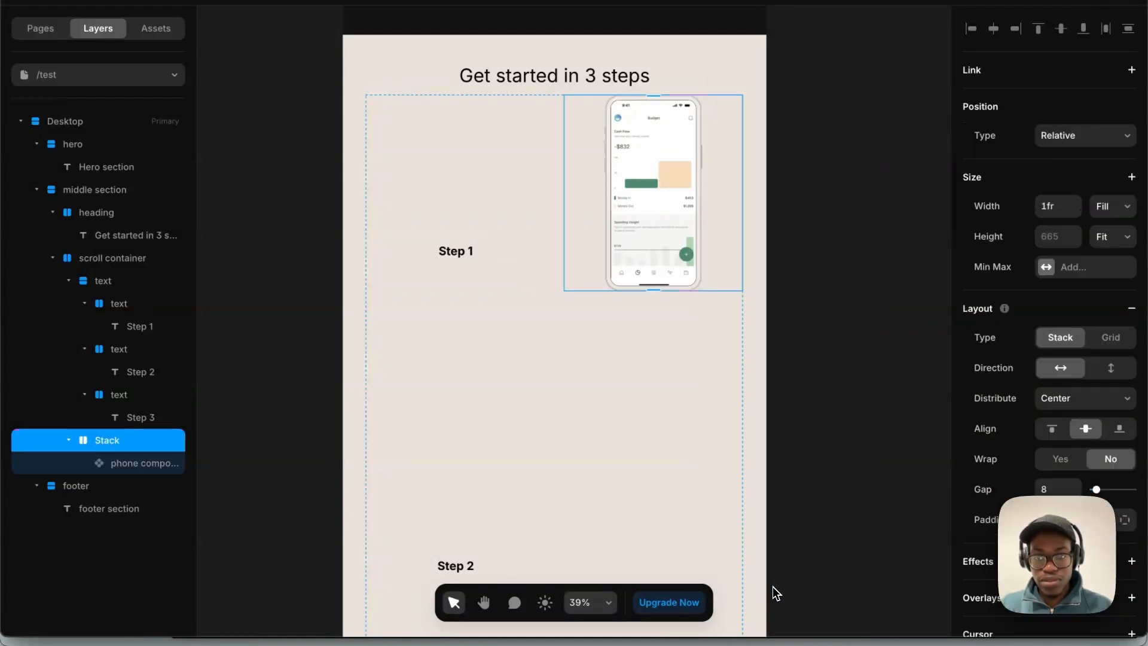
double_click(126, 440)
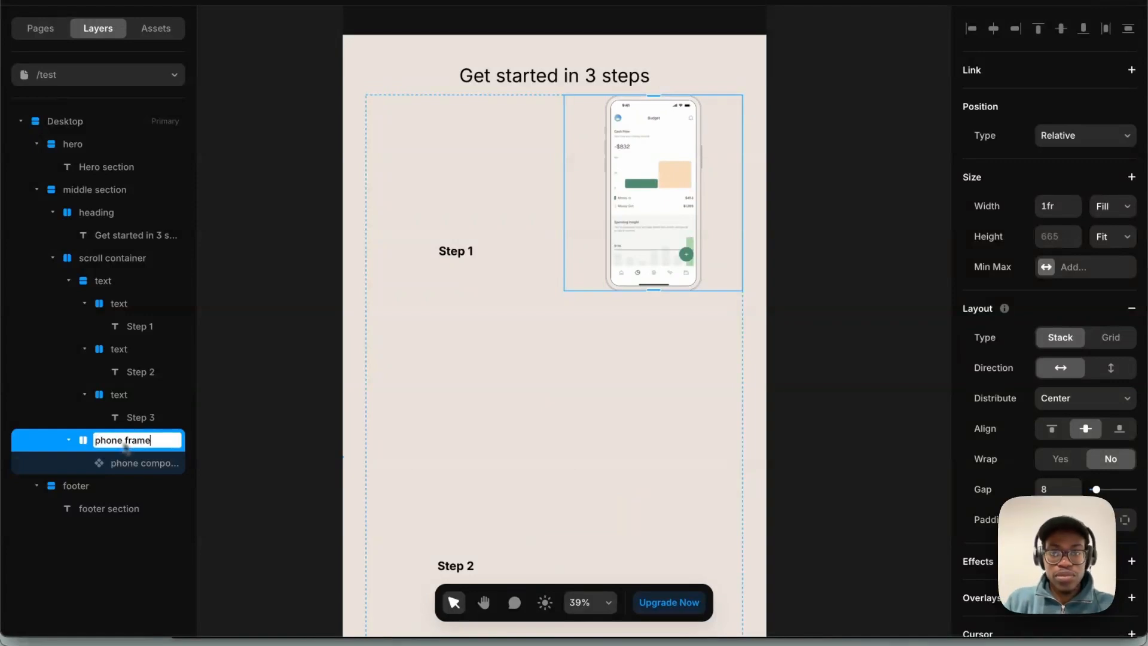
key(Return)
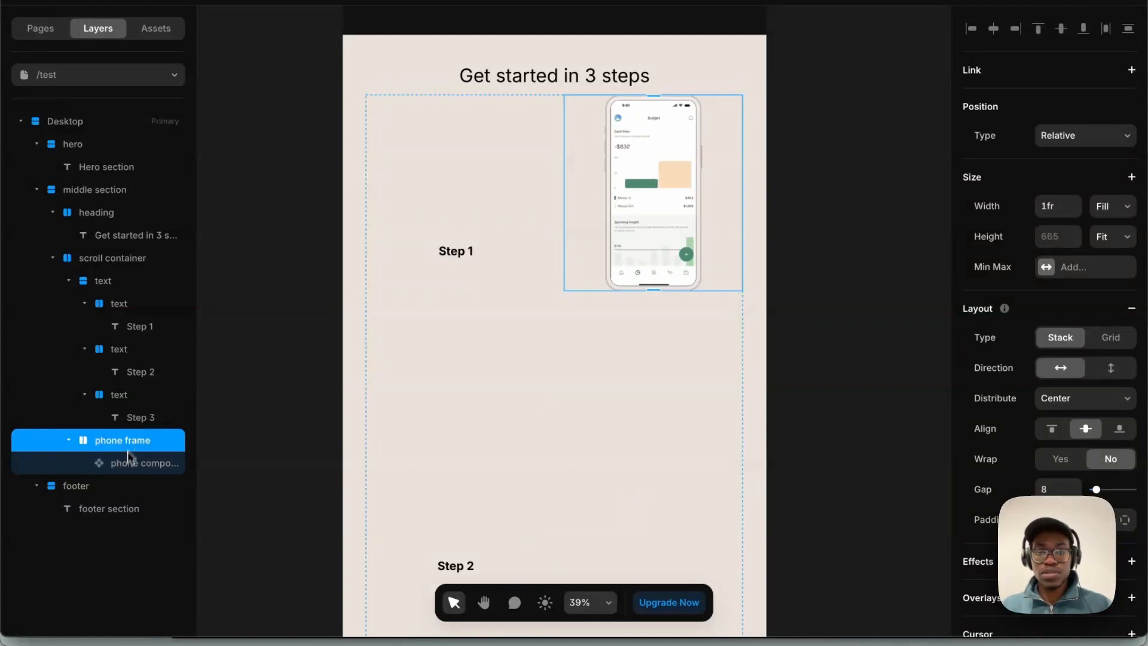
Duplicate the Step 3 text stack and change the copy's label to "Step 4".
click(384, 380)
click(575, 339)
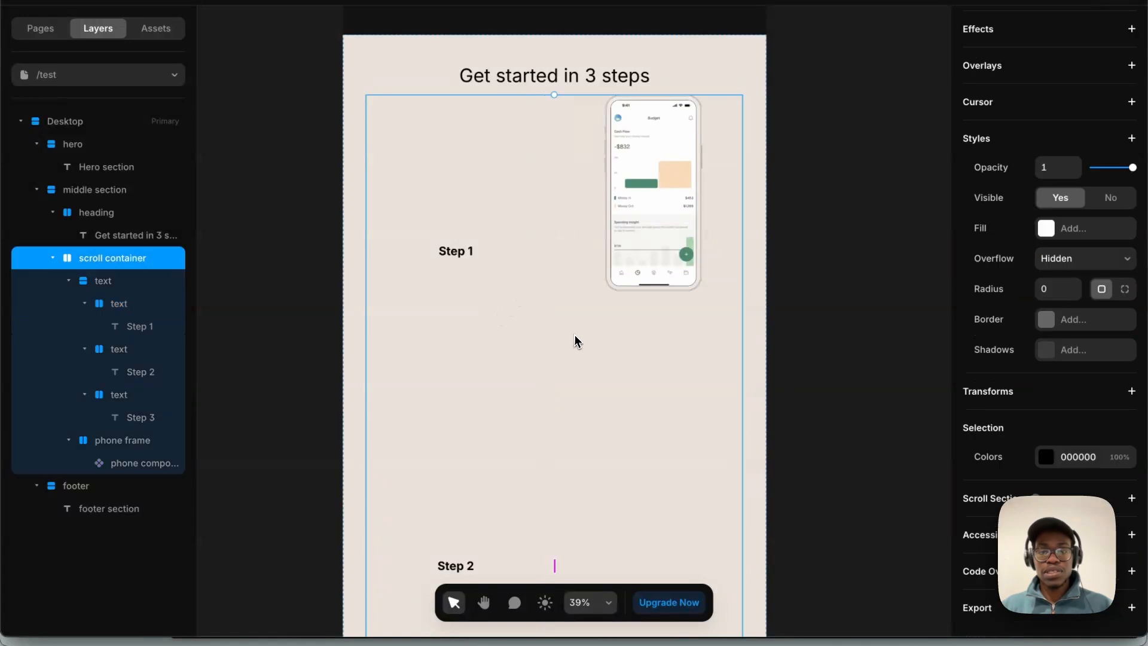
click(513, 378)
scroll(505, 347, down, 8)
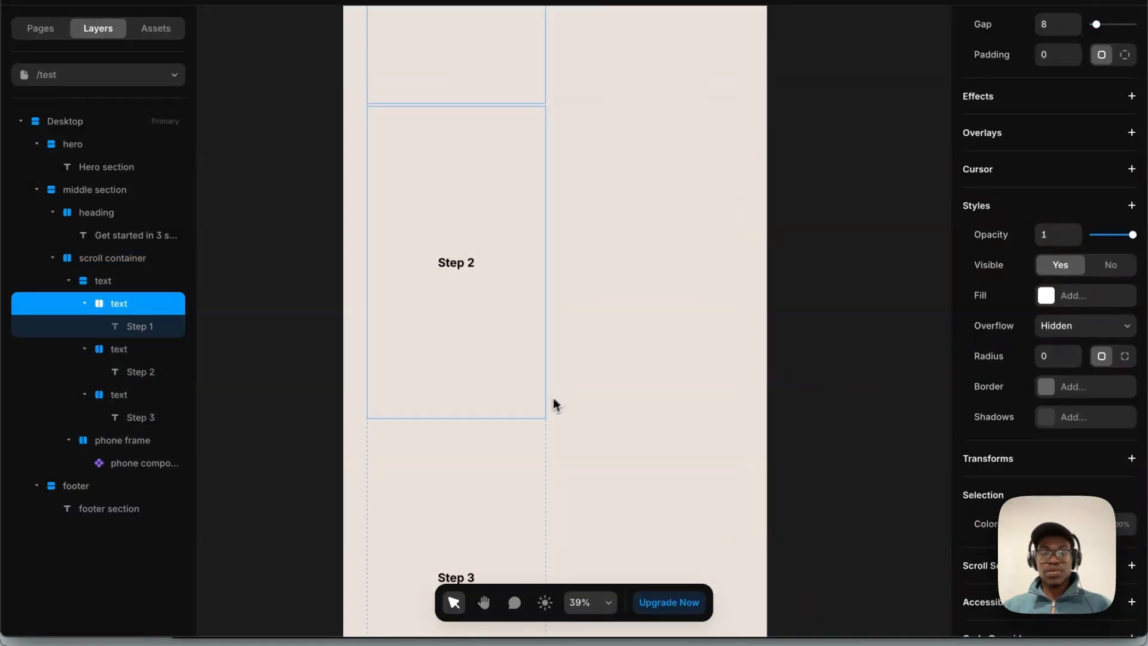
click(501, 404)
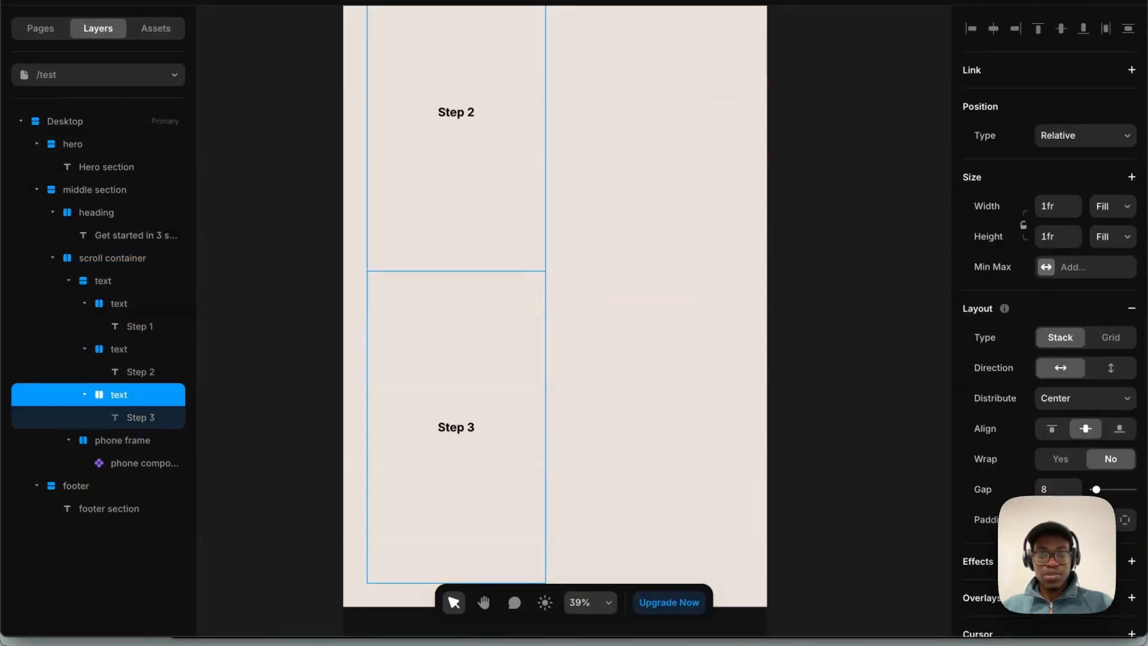
key(super+d)
click(470, 468)
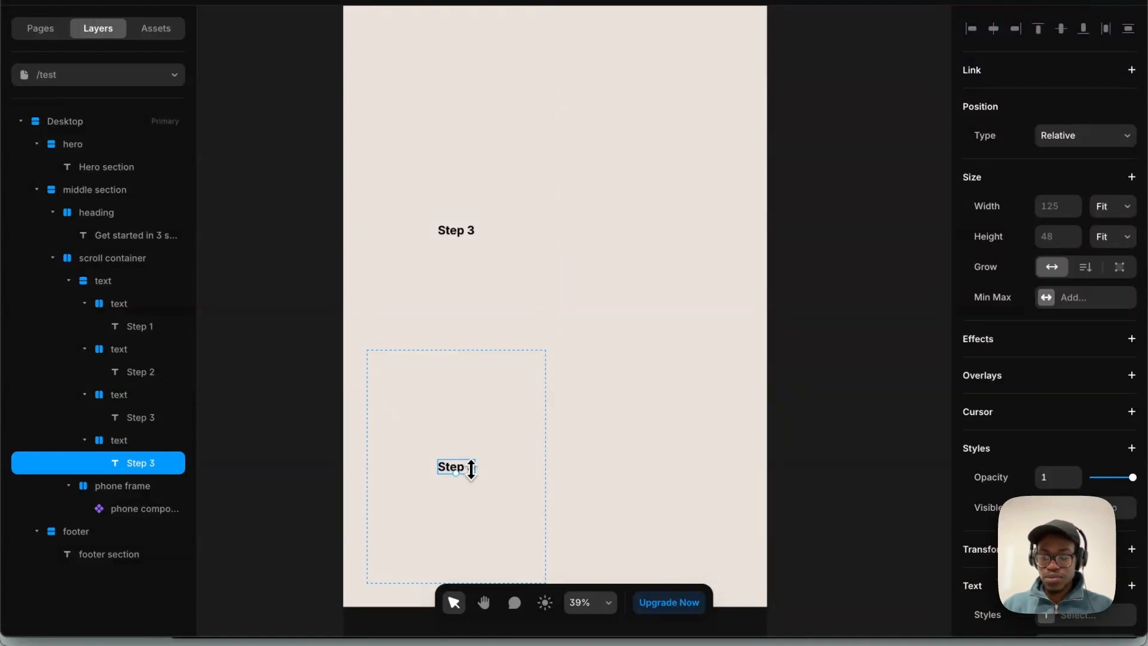
double_click(471, 468)
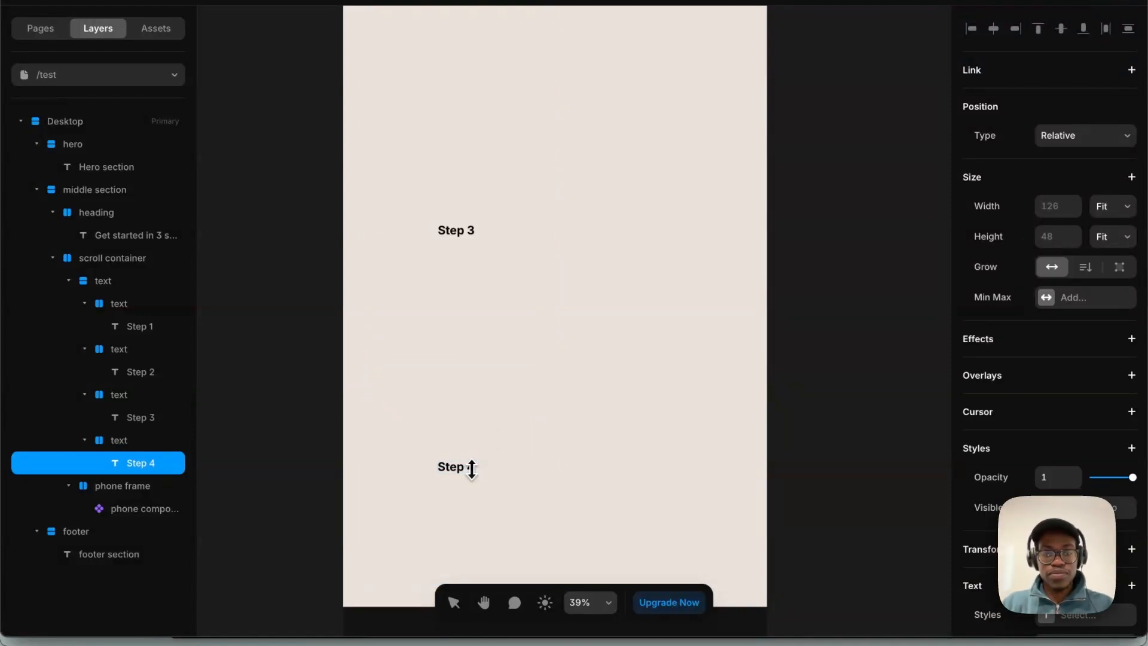
Set the middle section's gap between the heading and the scroll container to 72.
scroll(653, 215, up, 10)
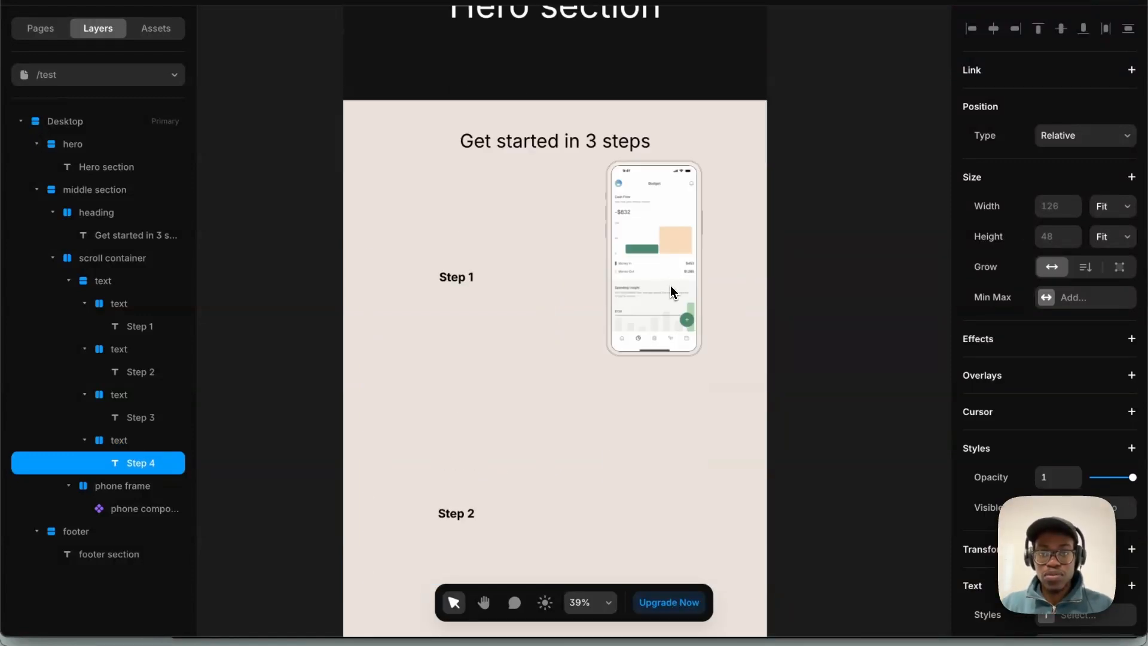
click(642, 395)
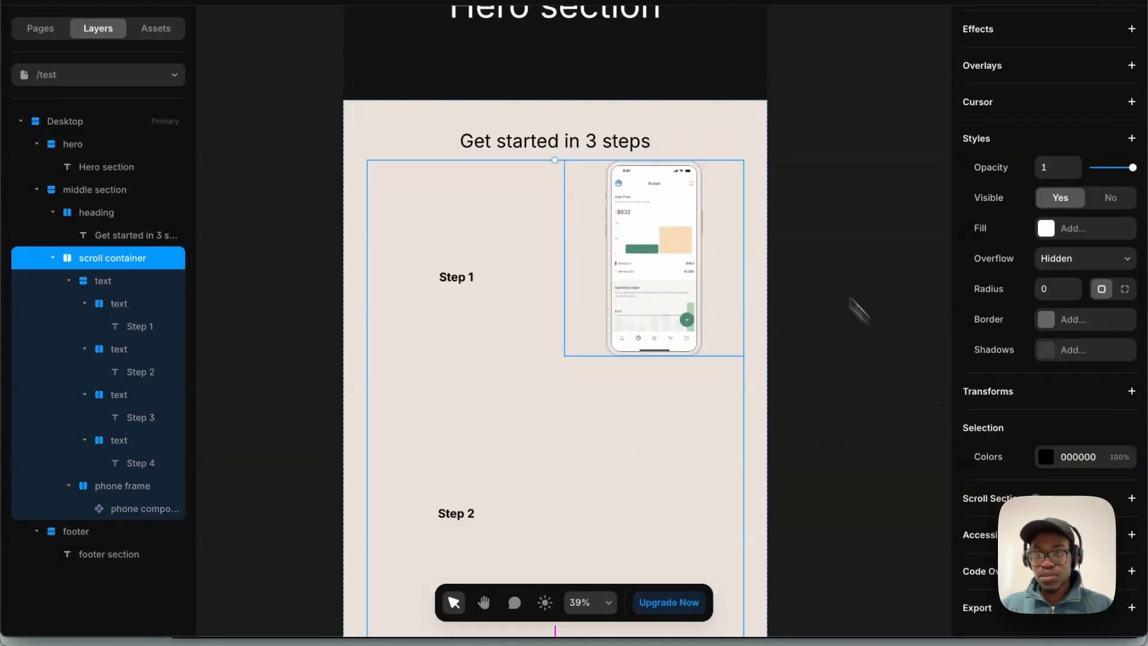
click(746, 134)
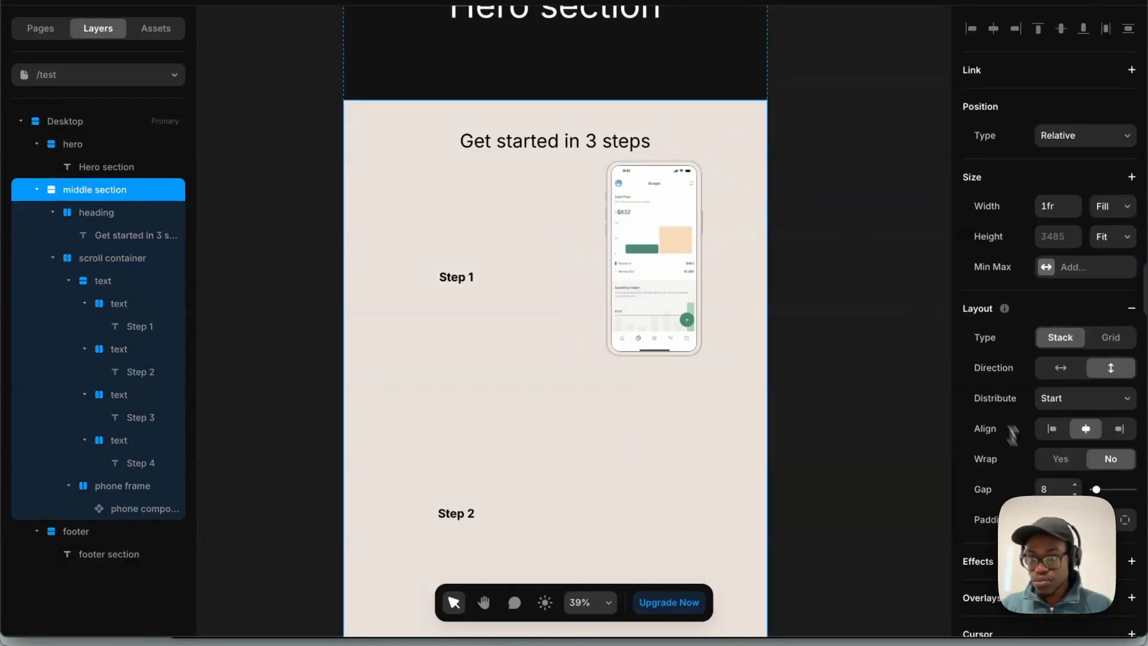
text(4)
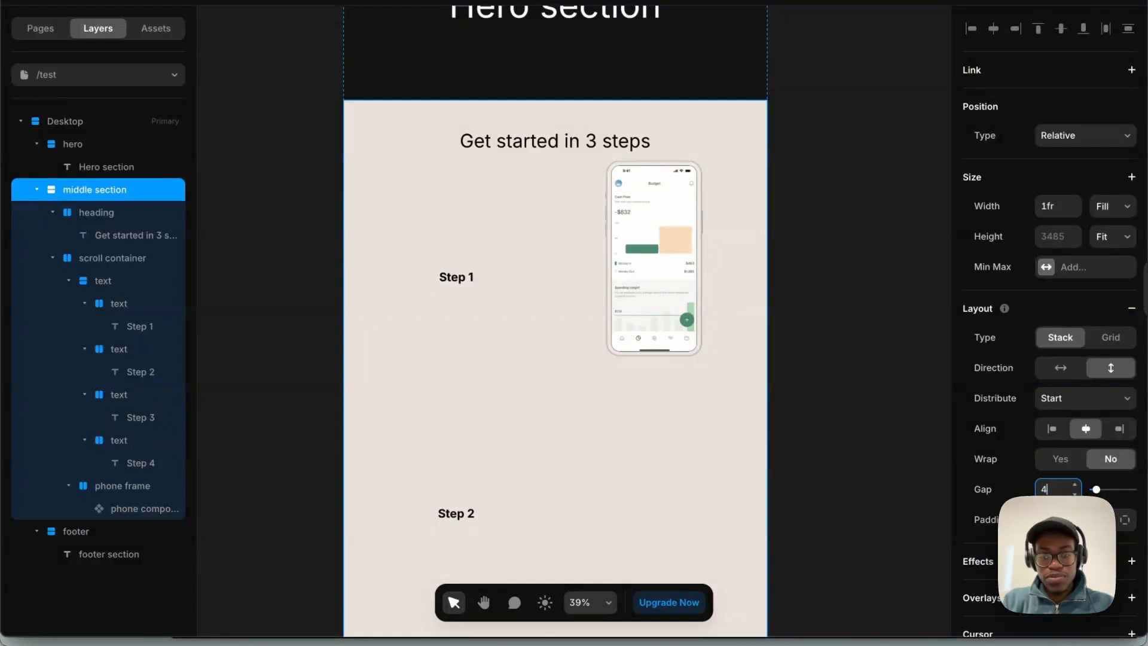
text(8)
key(BackSpace)
key(BackSpace)
text(69)
key(BackSpace)
key(BackSpace)
text(72)
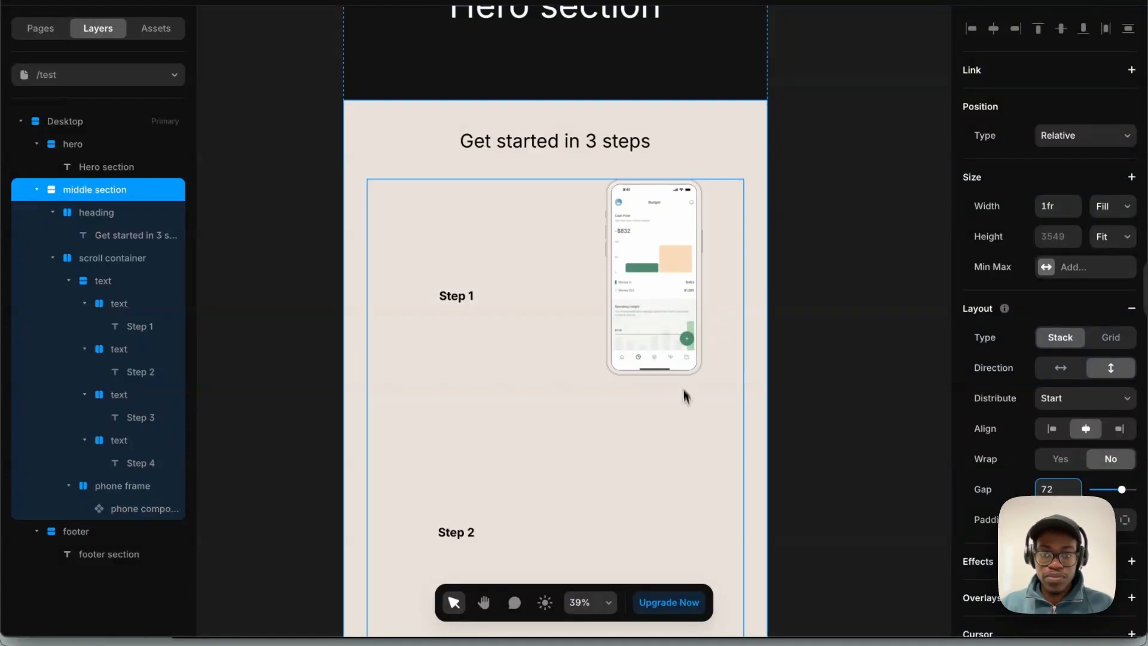
Make the phone frame sticky with a top offset of 80.
click(715, 349)
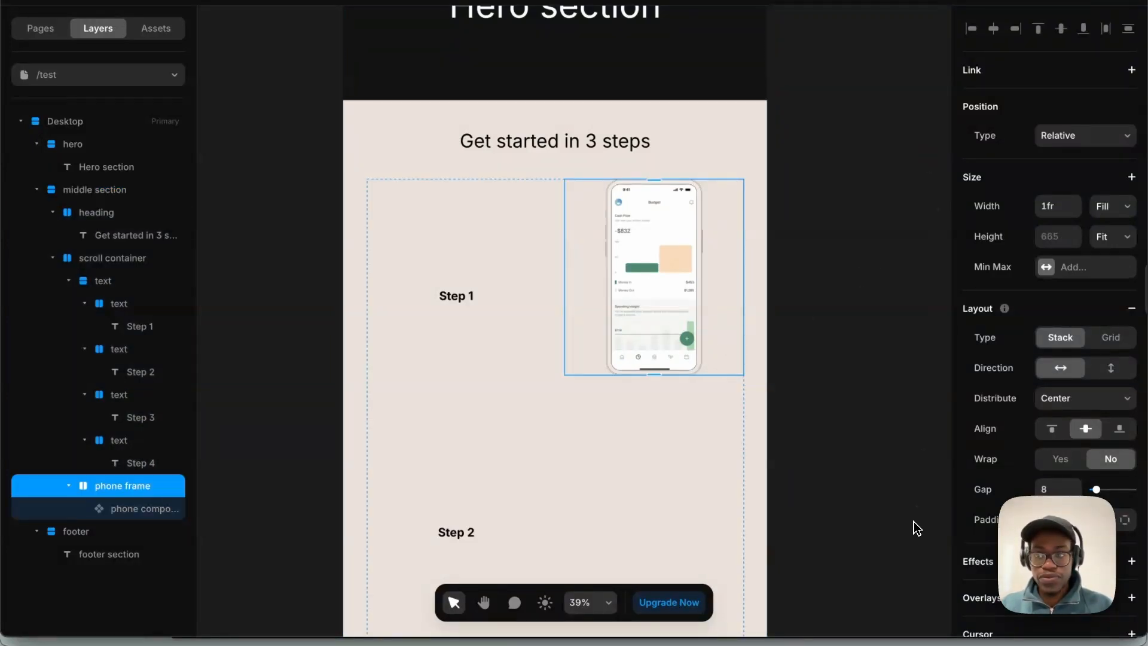
click(1091, 141)
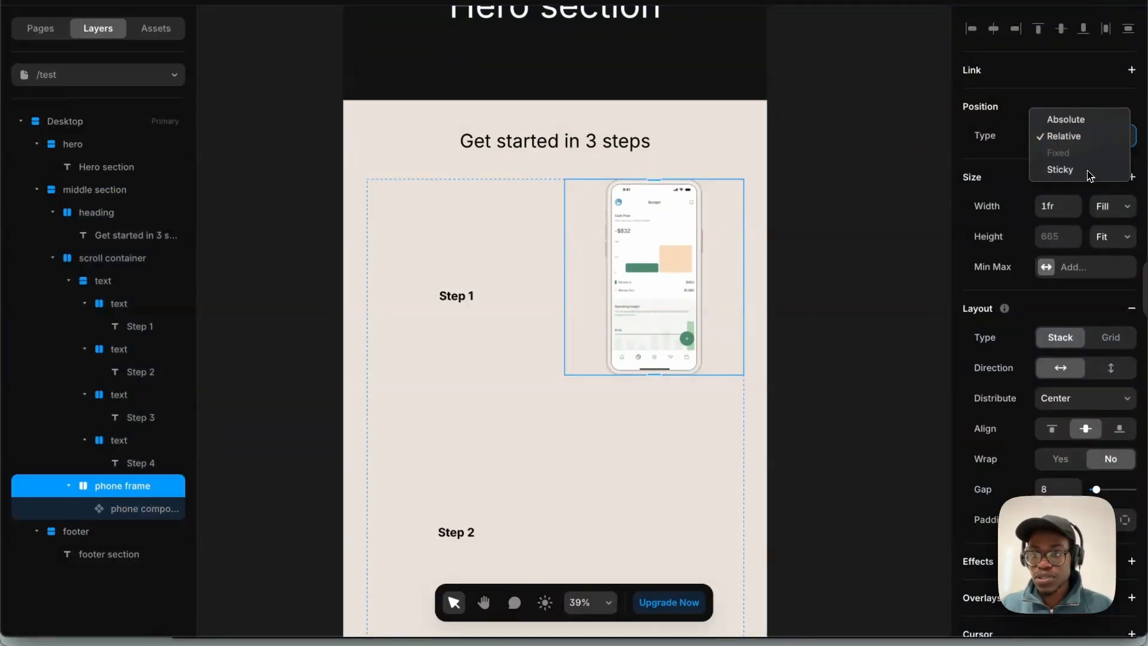
click(1067, 169)
click(1058, 167)
text(80)
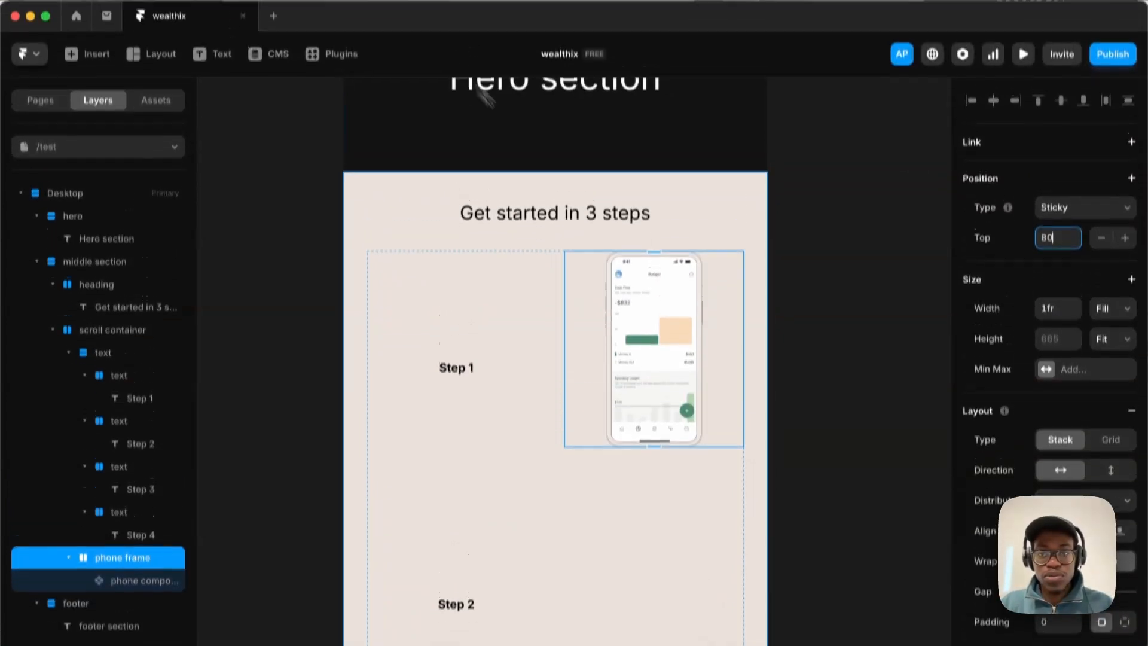
click(737, 269)
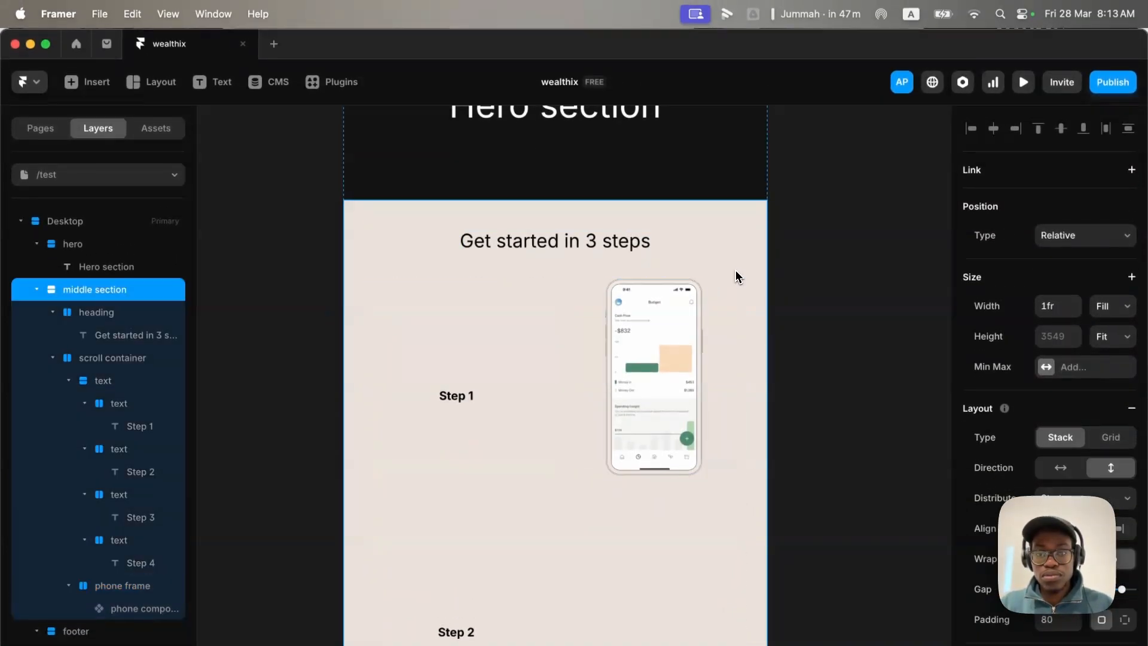
Set the gap of the outer text stack holding the four step stacks to 0.
click(641, 540)
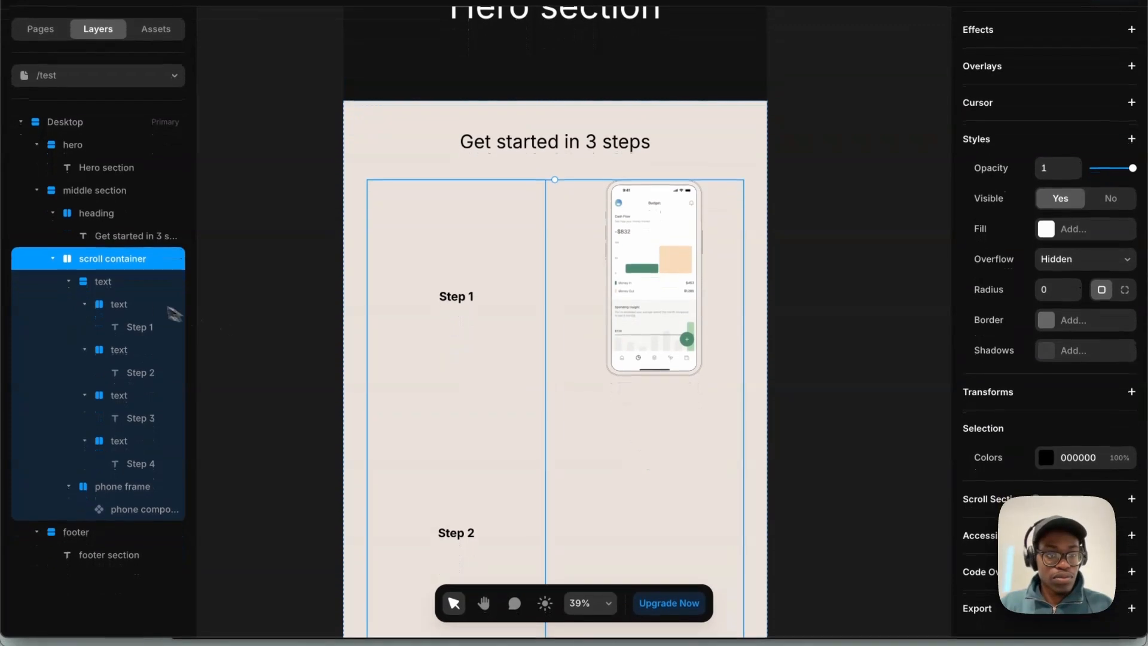
click(68, 281)
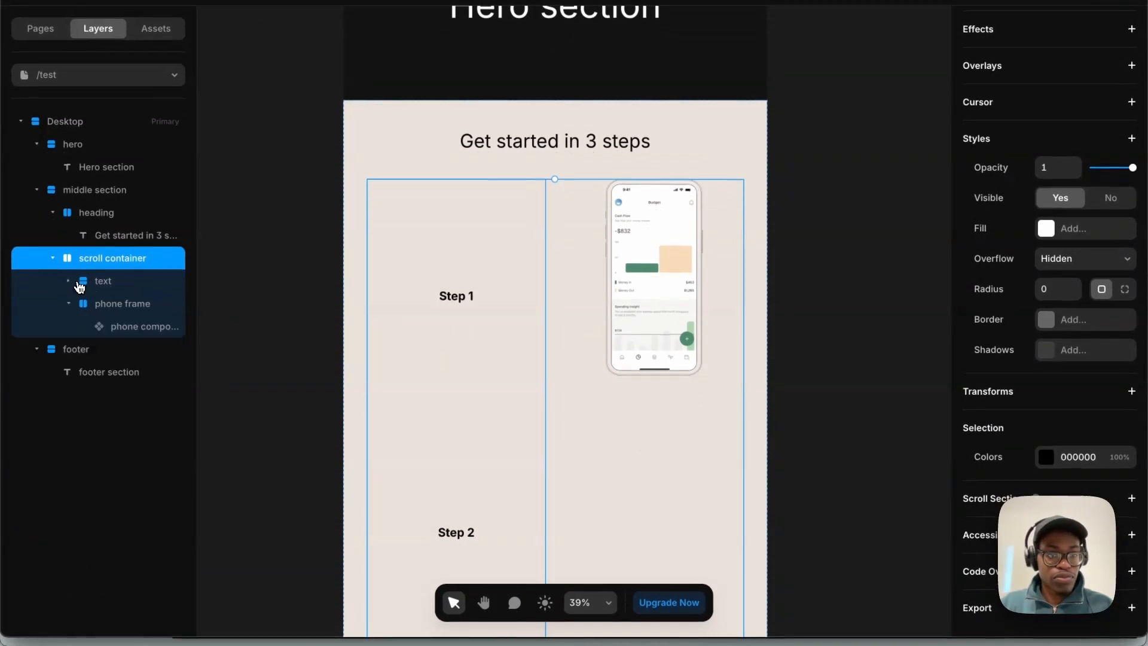
scroll(511, 383, down, 5)
scroll(511, 382, down, 5)
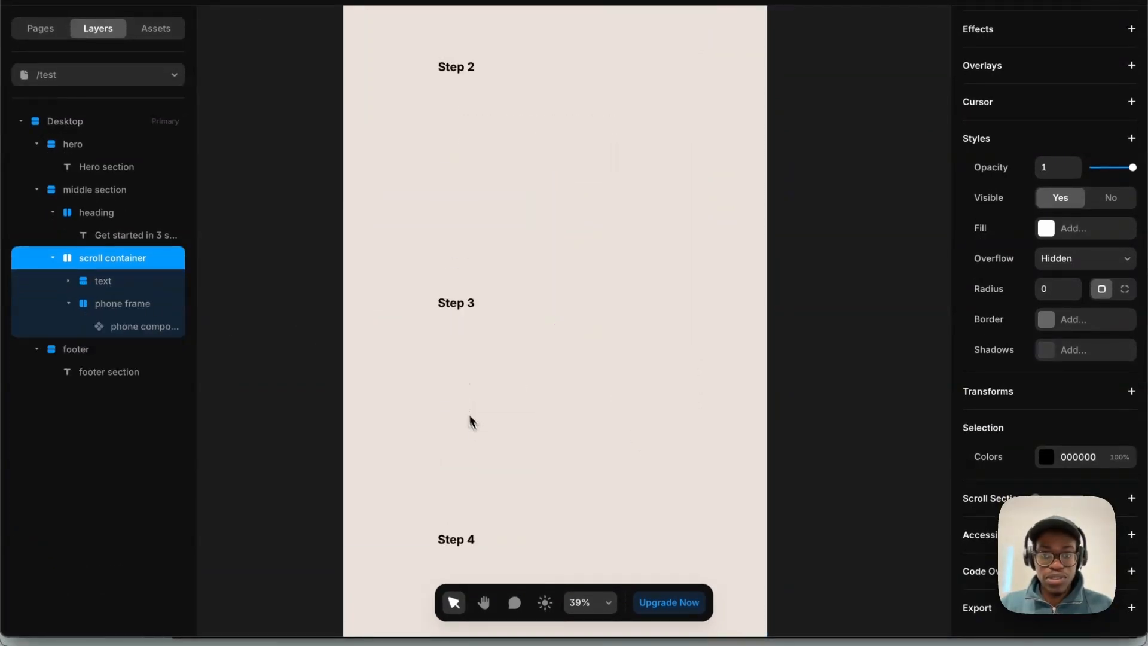
scroll(478, 430, up, 4)
scroll(478, 170, up, 4)
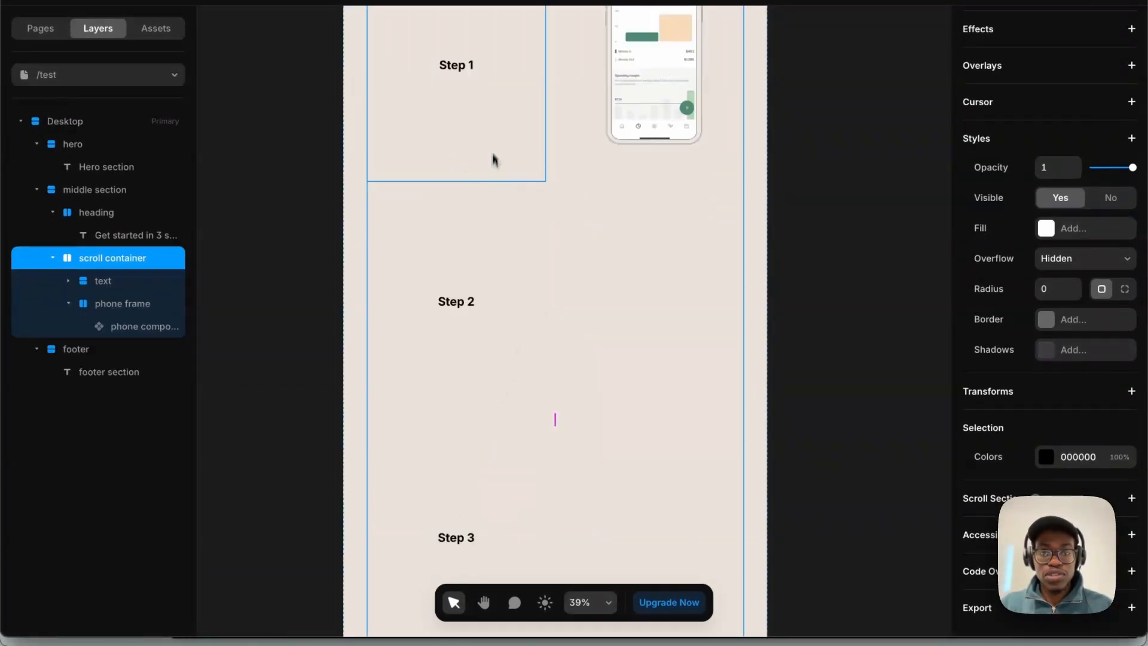
click(497, 158)
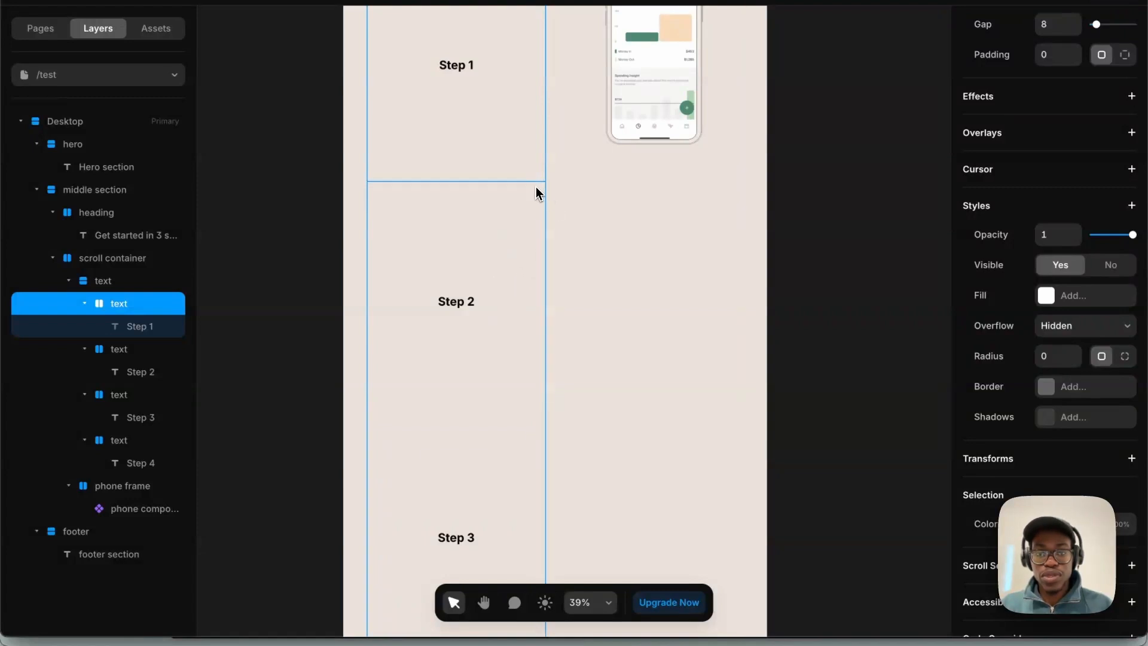
key(Escape)
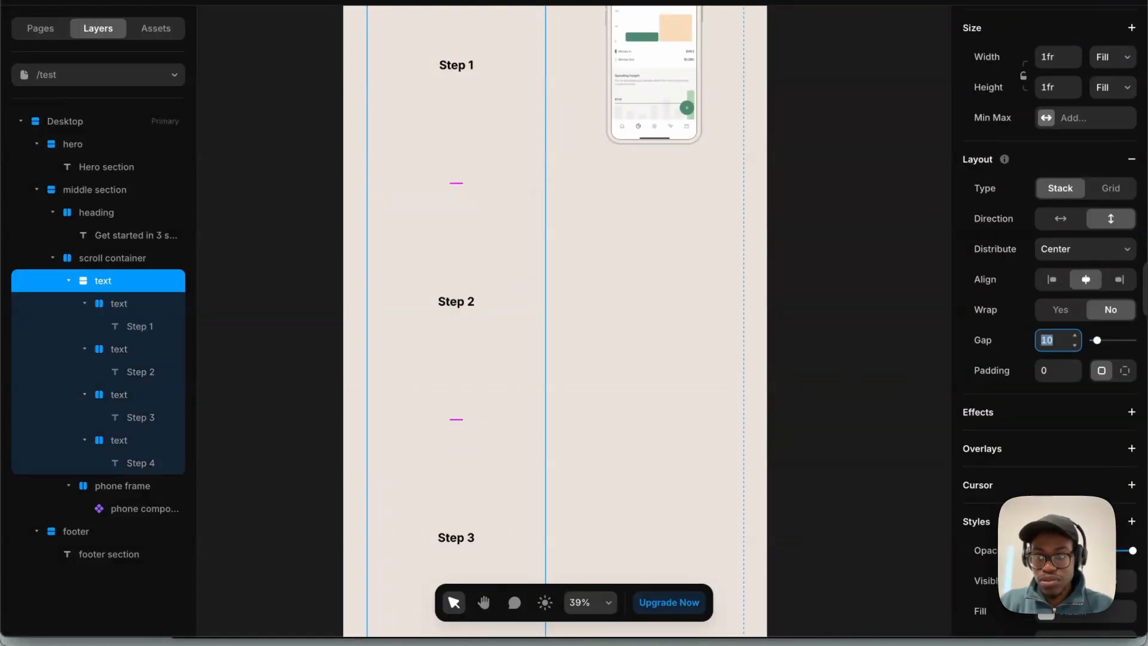
text(0)
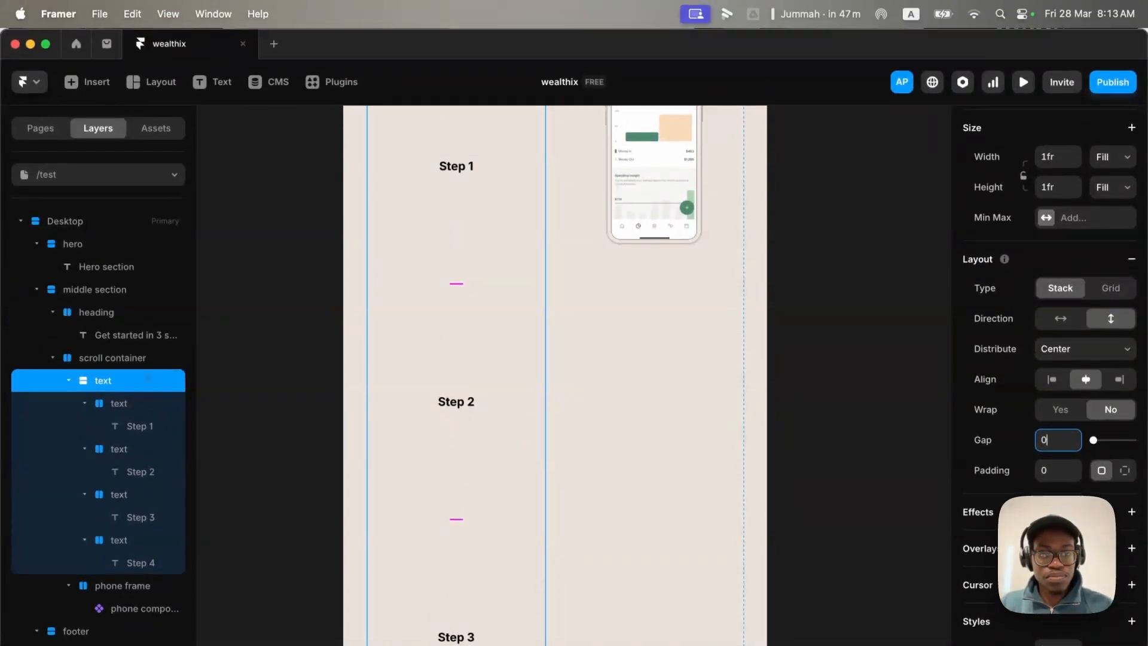
Rename the first inner text stack as "step1" and the second as "step 2".
click(130, 404)
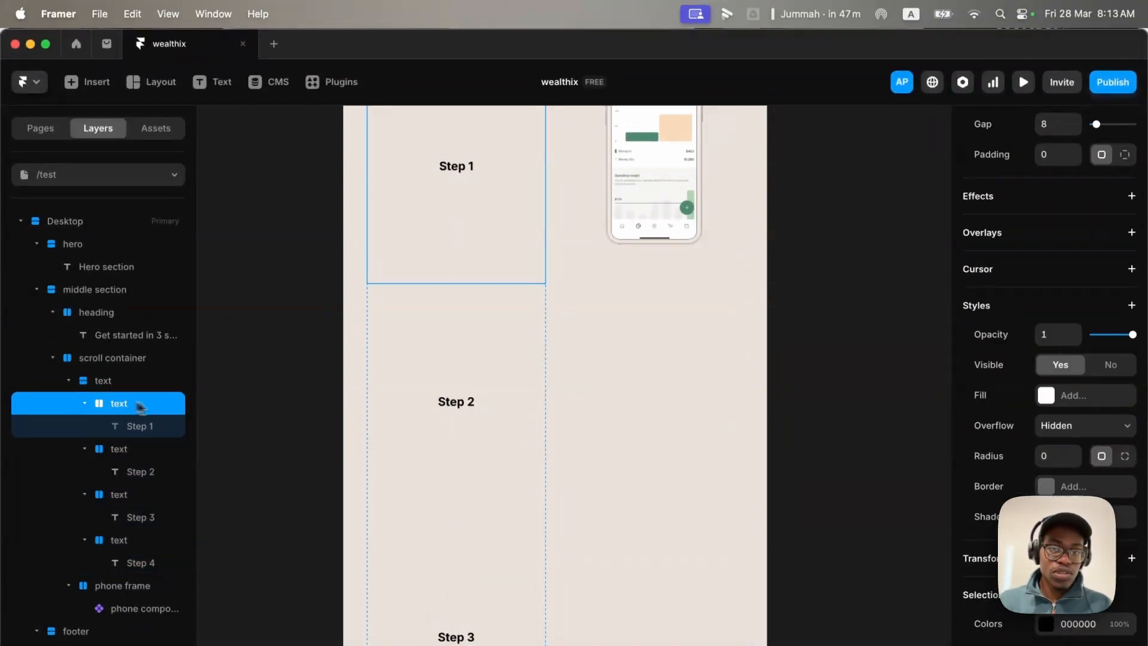
double_click(135, 410)
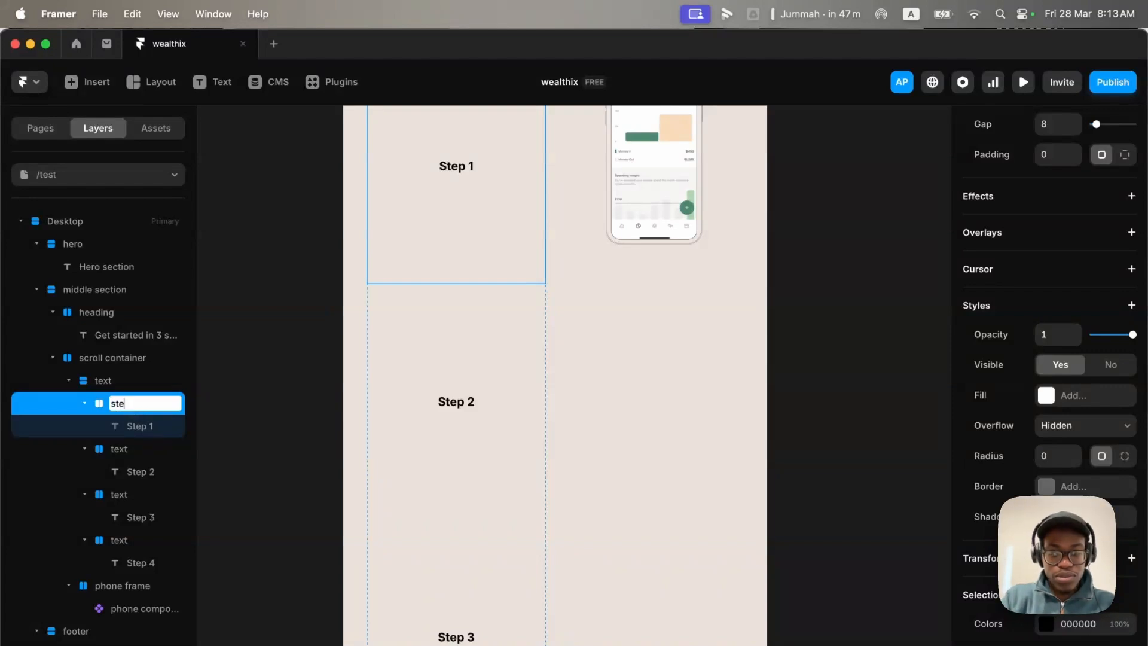
key(Return)
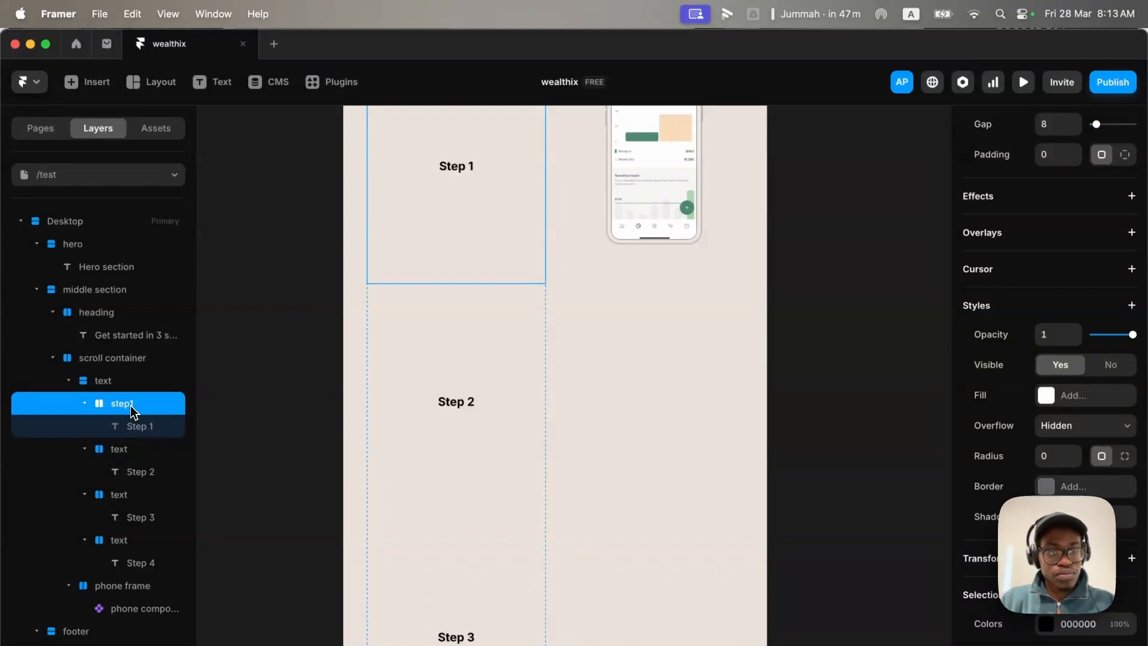
double_click(126, 457)
text(step 2)
key(Return)
Rename the third inner text stack as "step 3" and the fourth as "step 4".
double_click(127, 495)
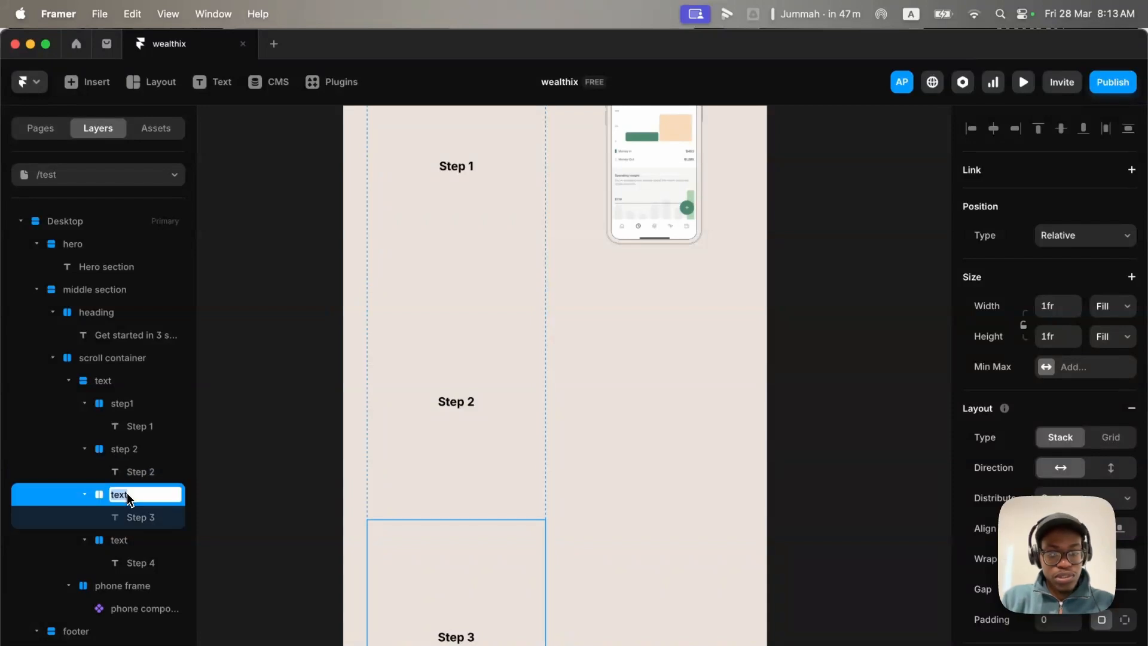
text(step 3)
key(Return)
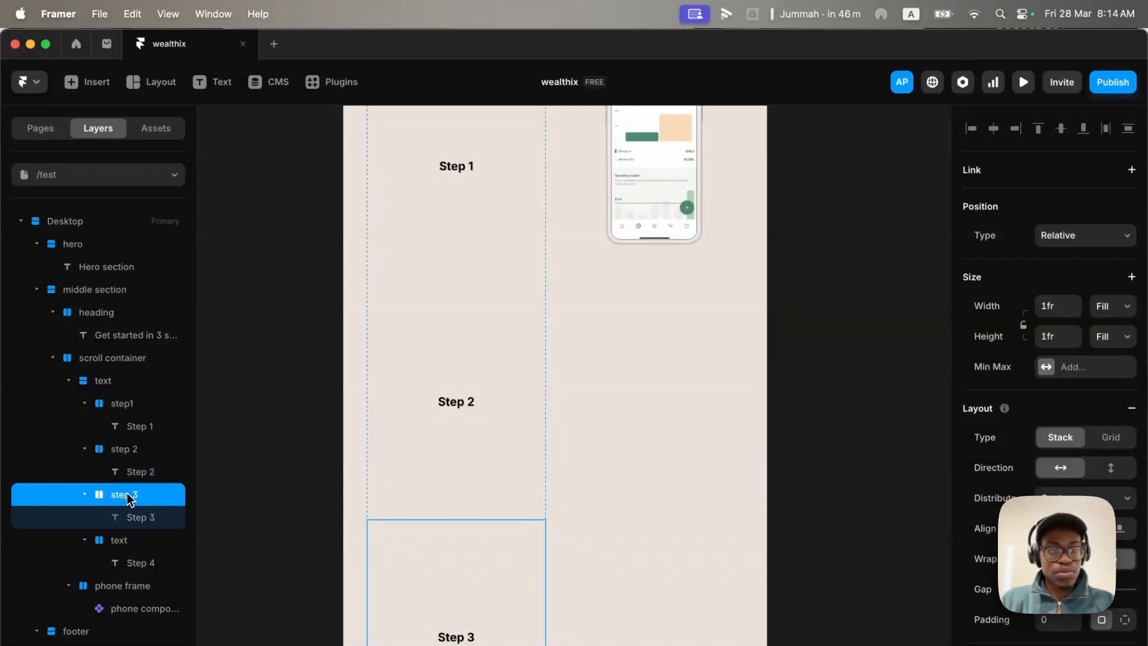
double_click(127, 540)
text(step)
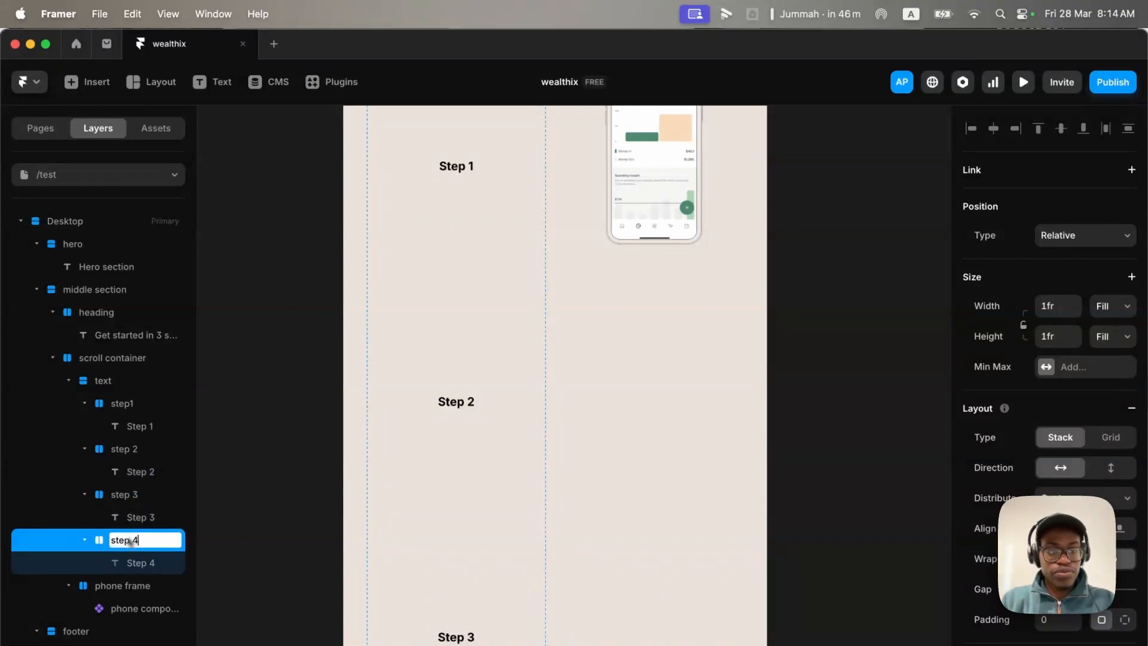
text( 4)
key(Return)
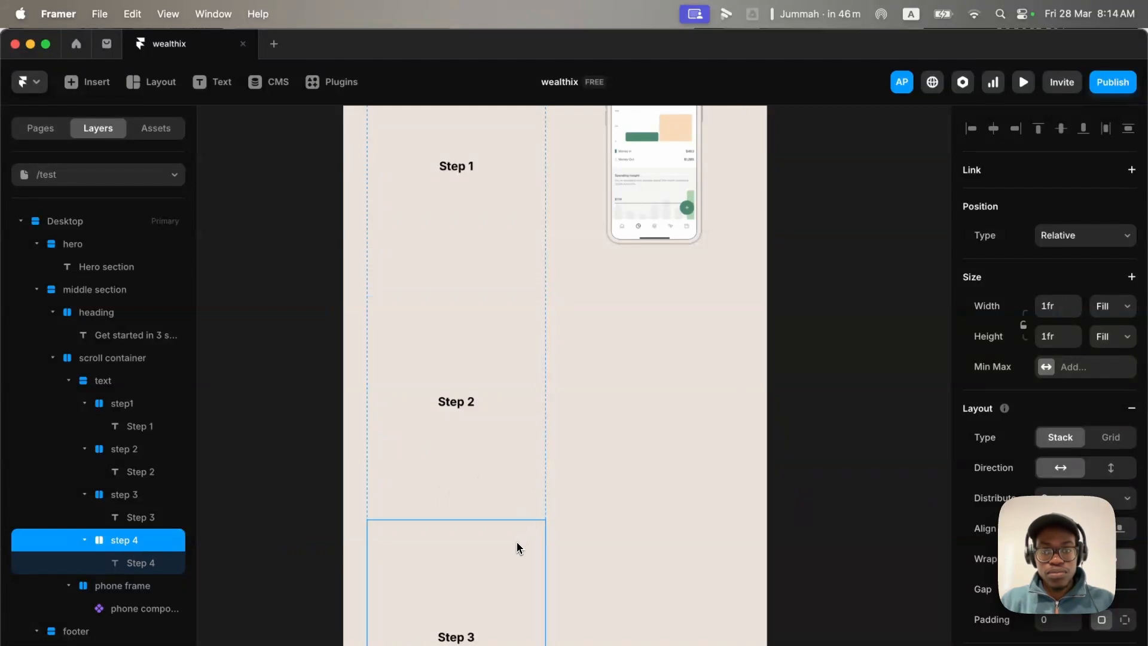
Give the "Get started in 3 steps" heading text a bolder font weight.
click(518, 546)
scroll(518, 545, down, 3)
scroll(518, 546, up, 2)
scroll(559, 536, down, 4)
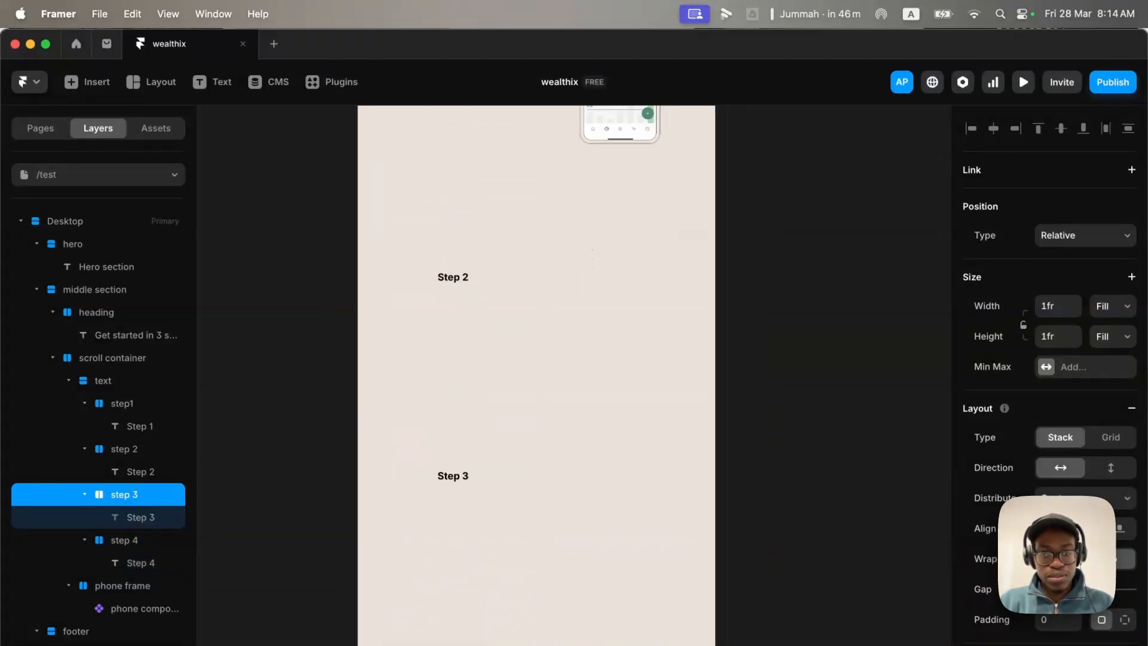
click(577, 521)
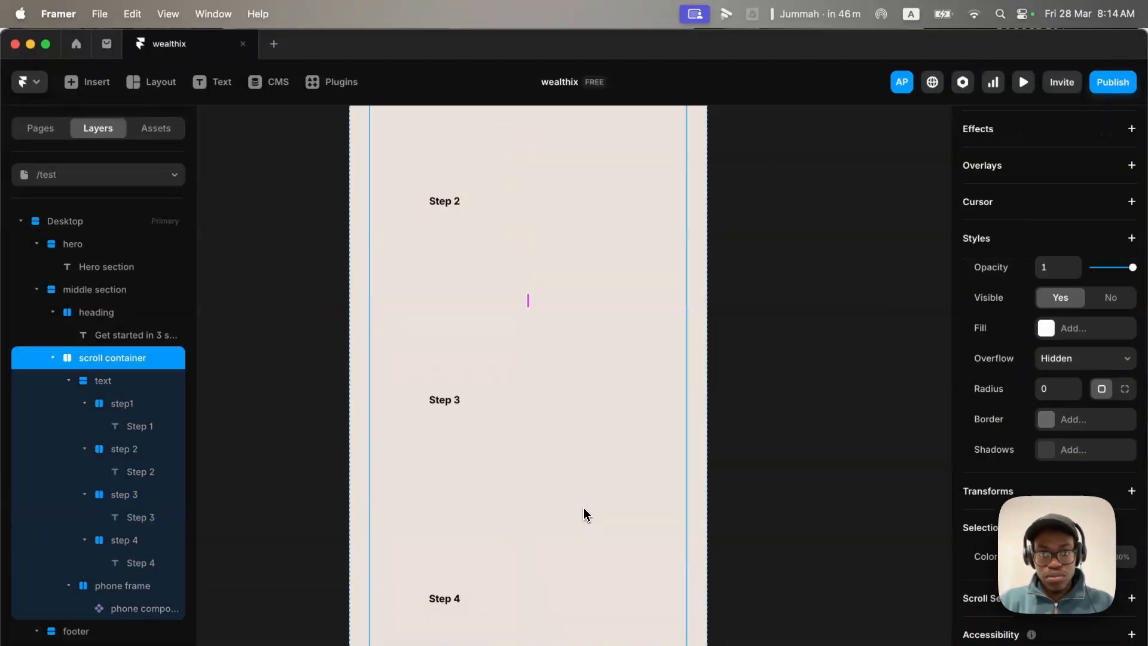
scroll(584, 514, up, 3)
scroll(550, 323, up, 3)
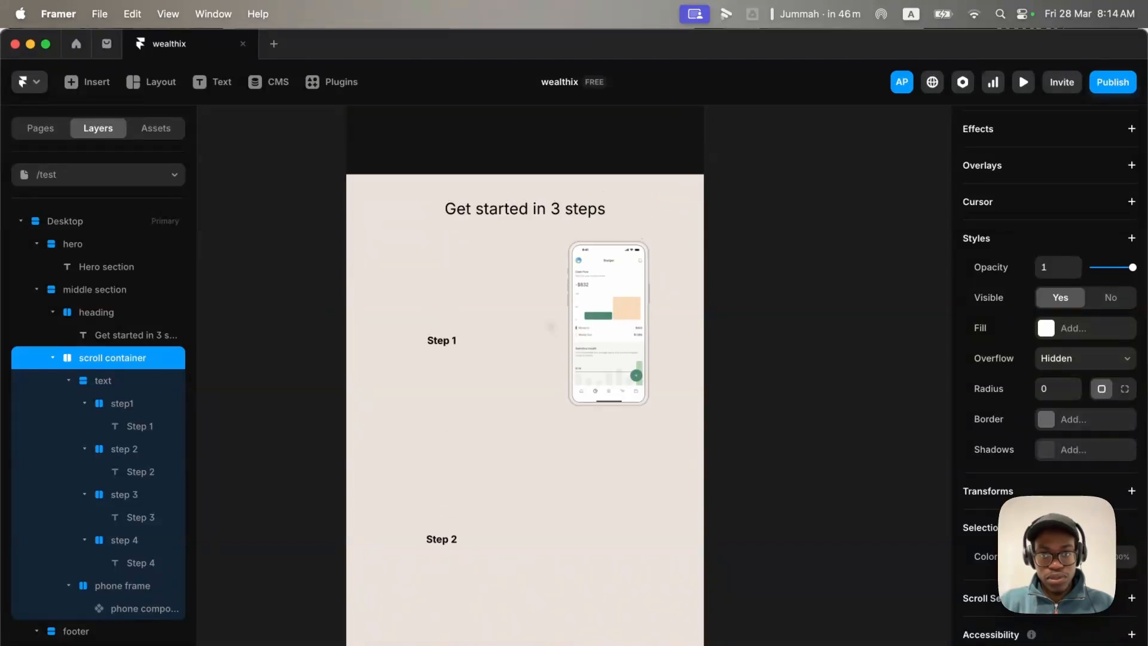
click(542, 206)
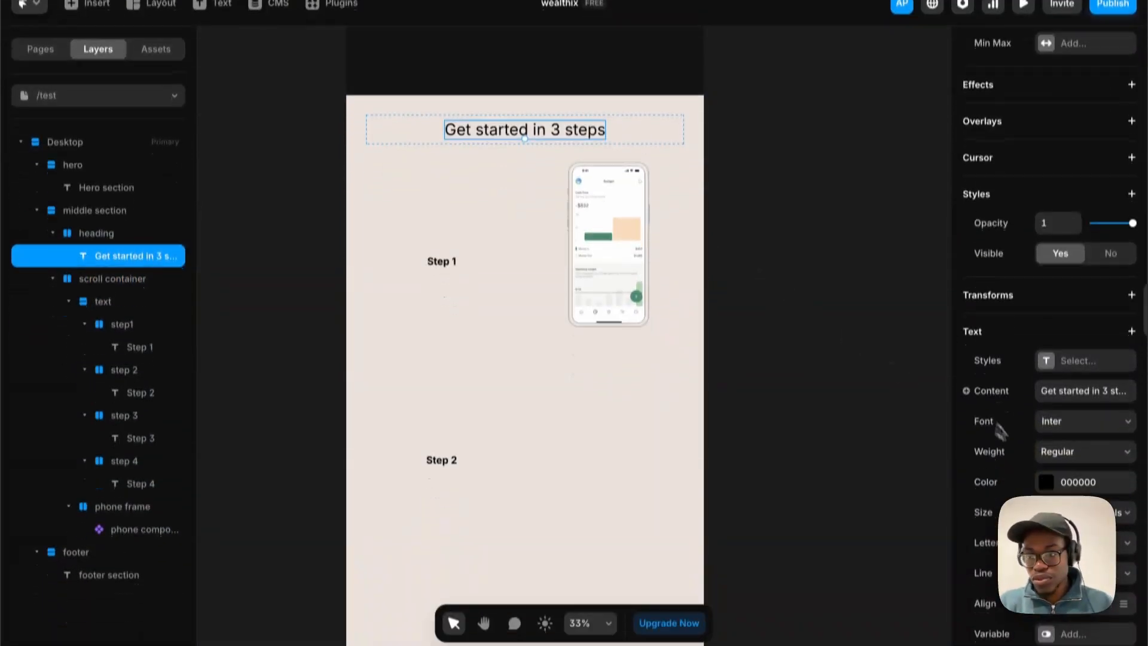
click(1070, 530)
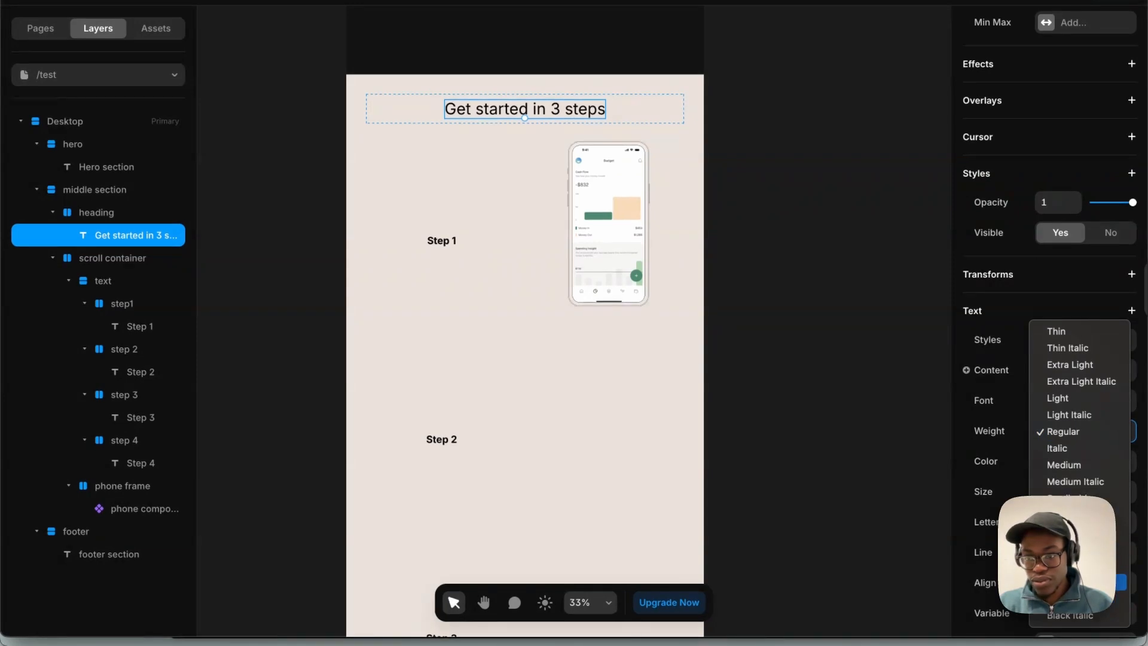
click(1071, 565)
click(810, 253)
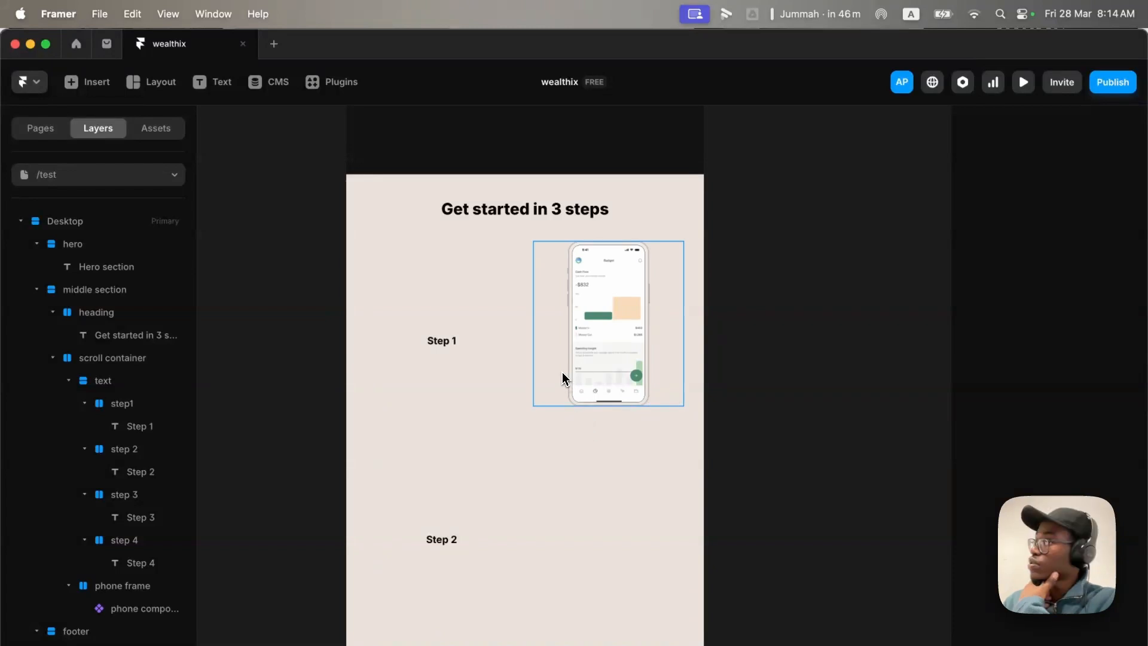
Preview the Desktop page and examine how the phone frame behaves while scrolling from Step 1 to Step 2.
click(558, 374)
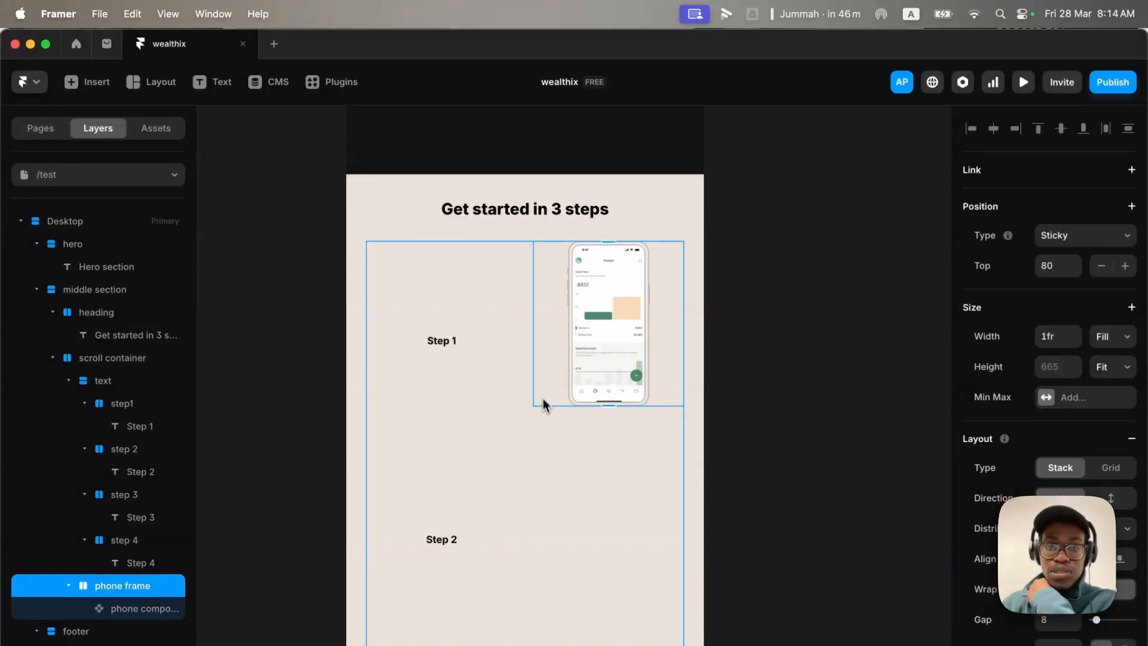
click(549, 430)
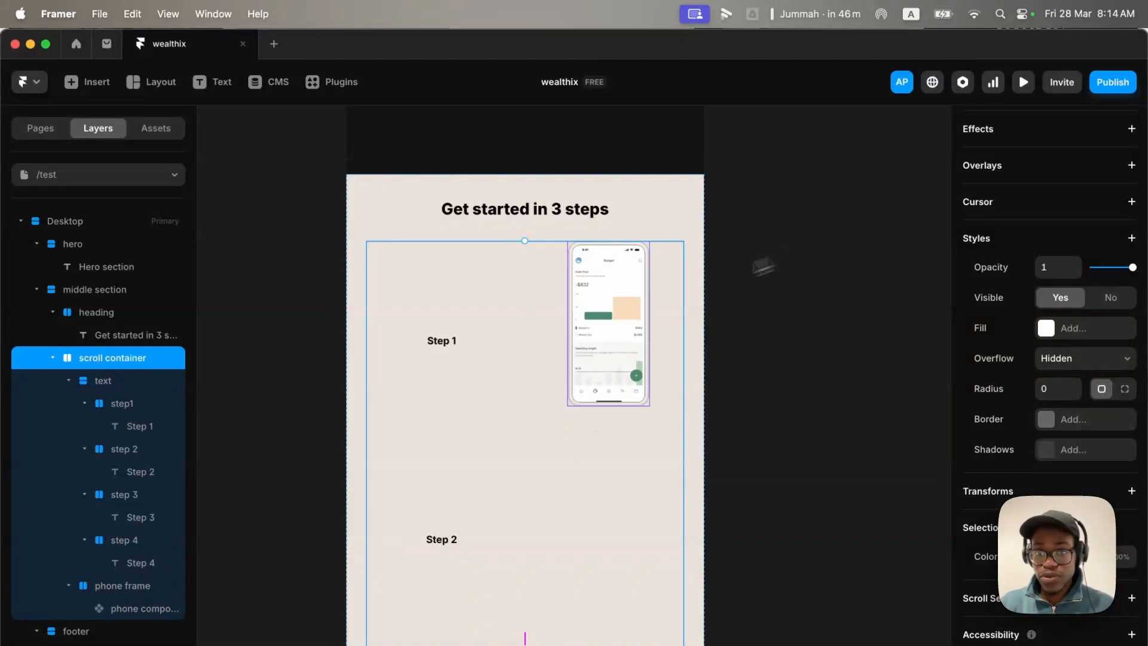
click(564, 341)
scroll(552, 257, up, 3)
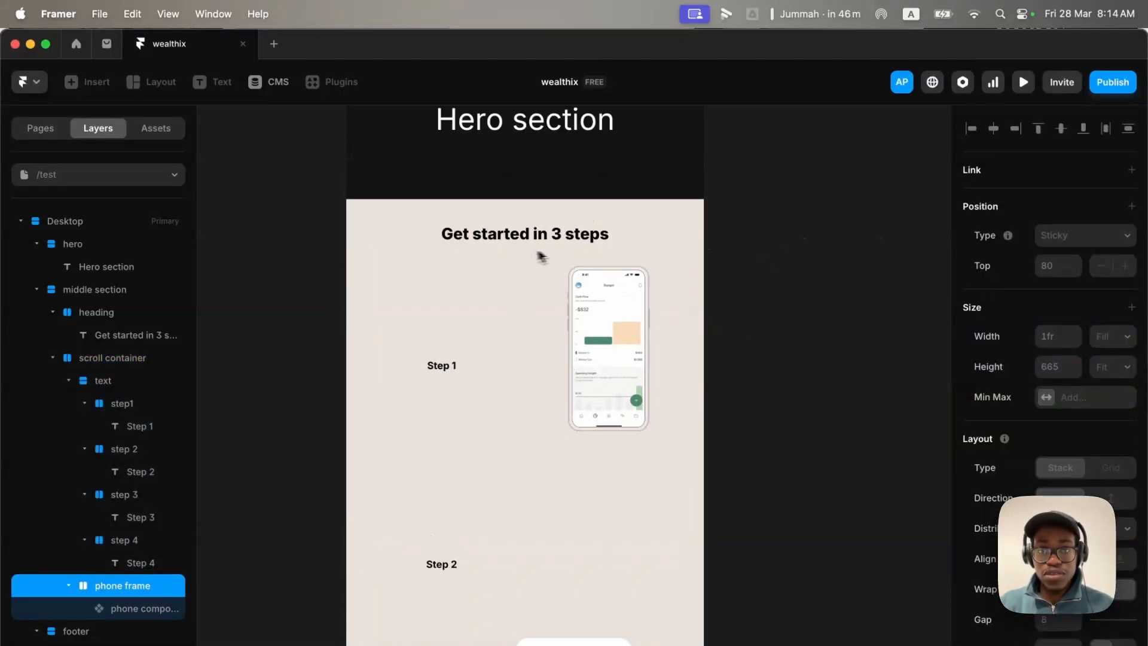
scroll(616, 274, up, 5)
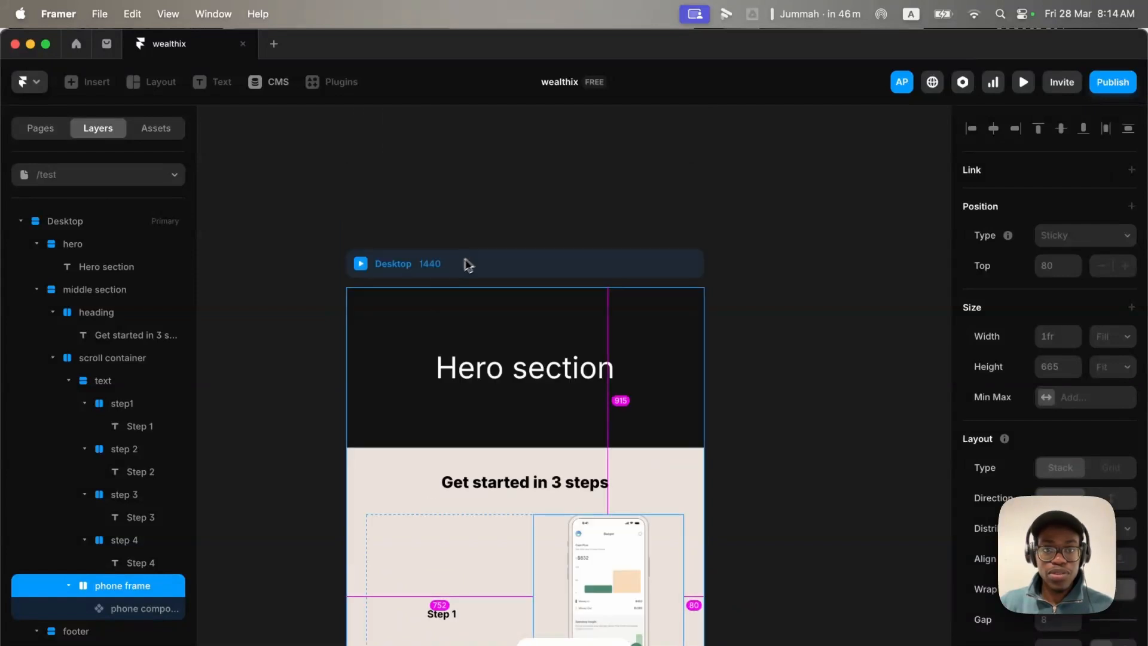
click(406, 267)
click(362, 264)
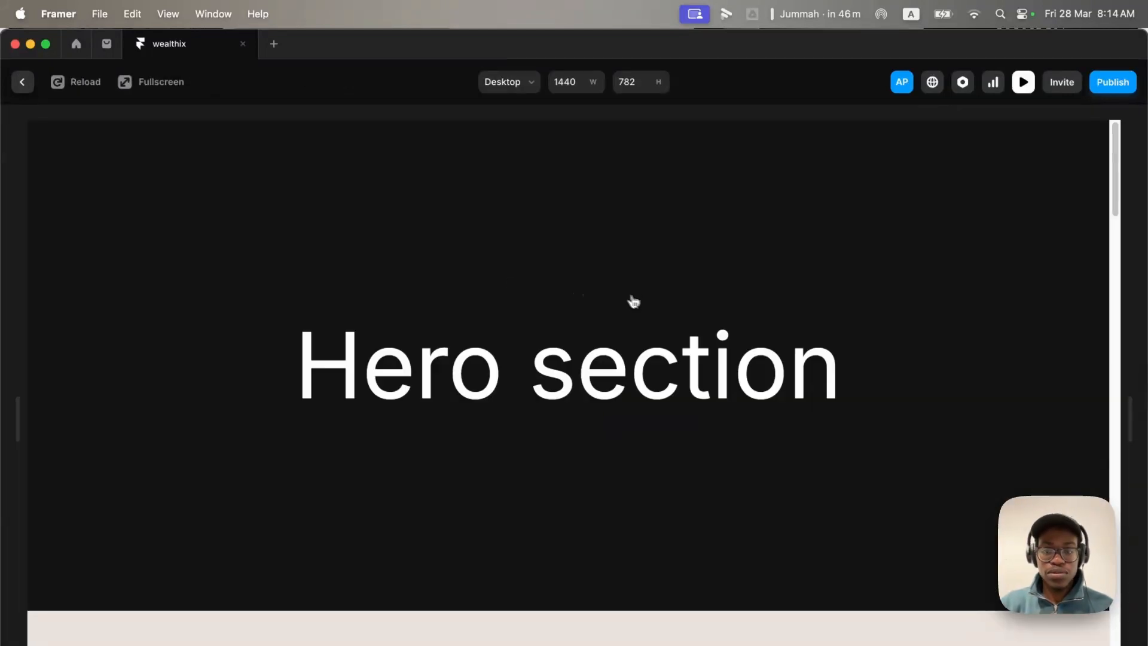
scroll(626, 300, down, 15)
scroll(627, 300, down, 3)
scroll(627, 300, up, 8)
scroll(646, 303, down, 5)
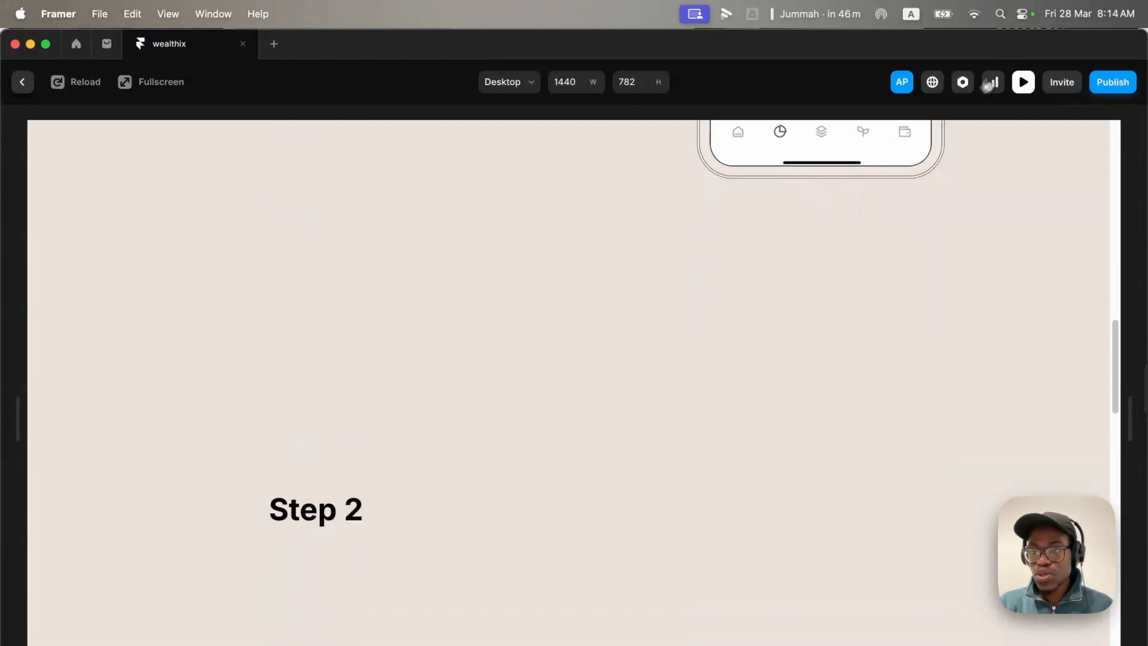
Leave the preview and set the overflow of the phone frame stack to Visible.
click(1023, 82)
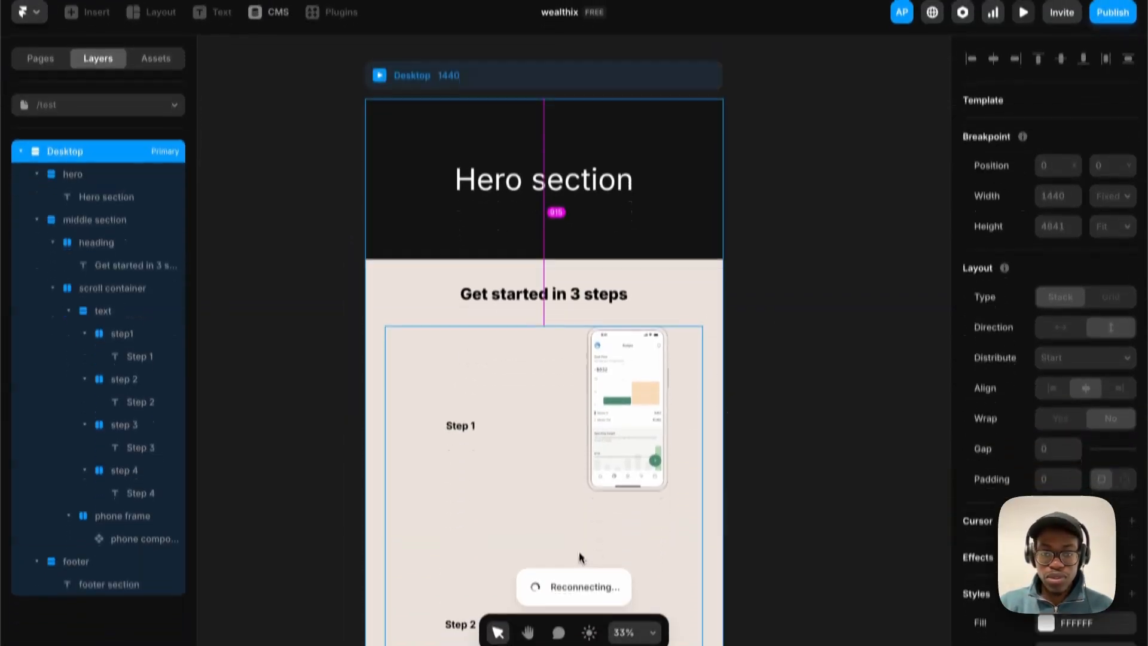
click(579, 557)
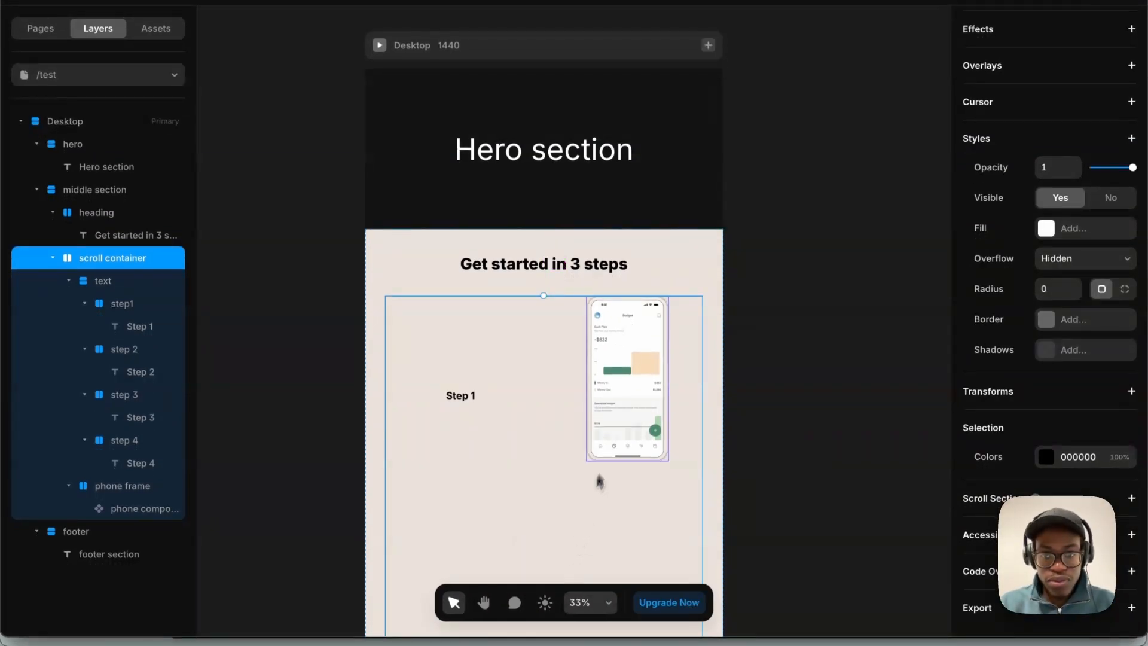
click(595, 447)
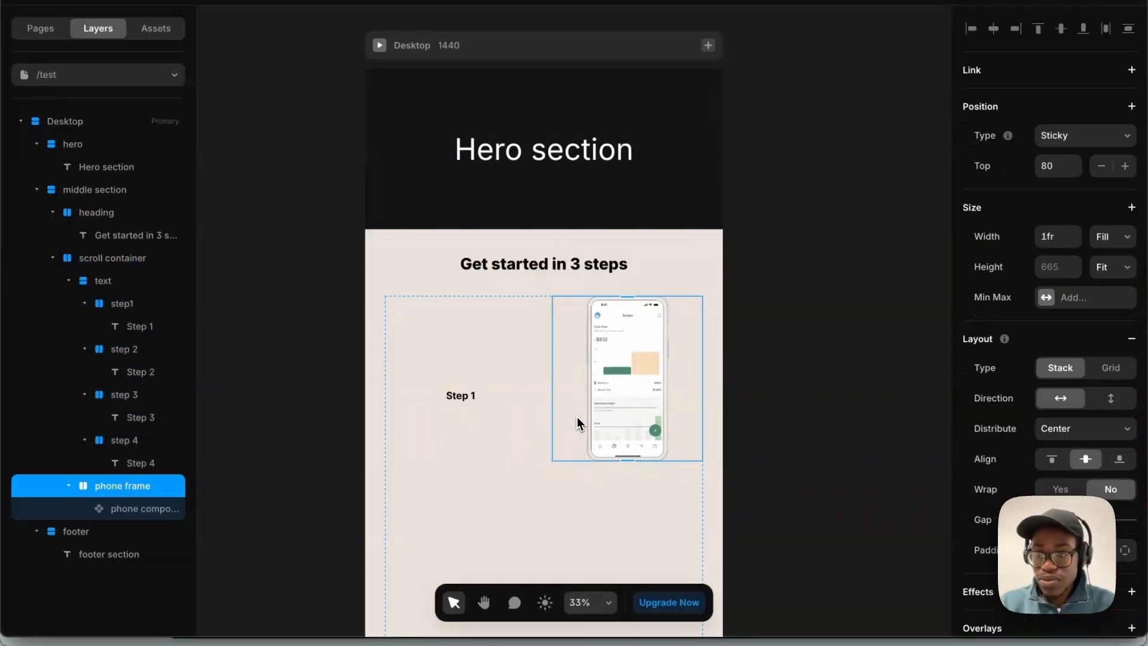
scroll(1032, 467, down, 6)
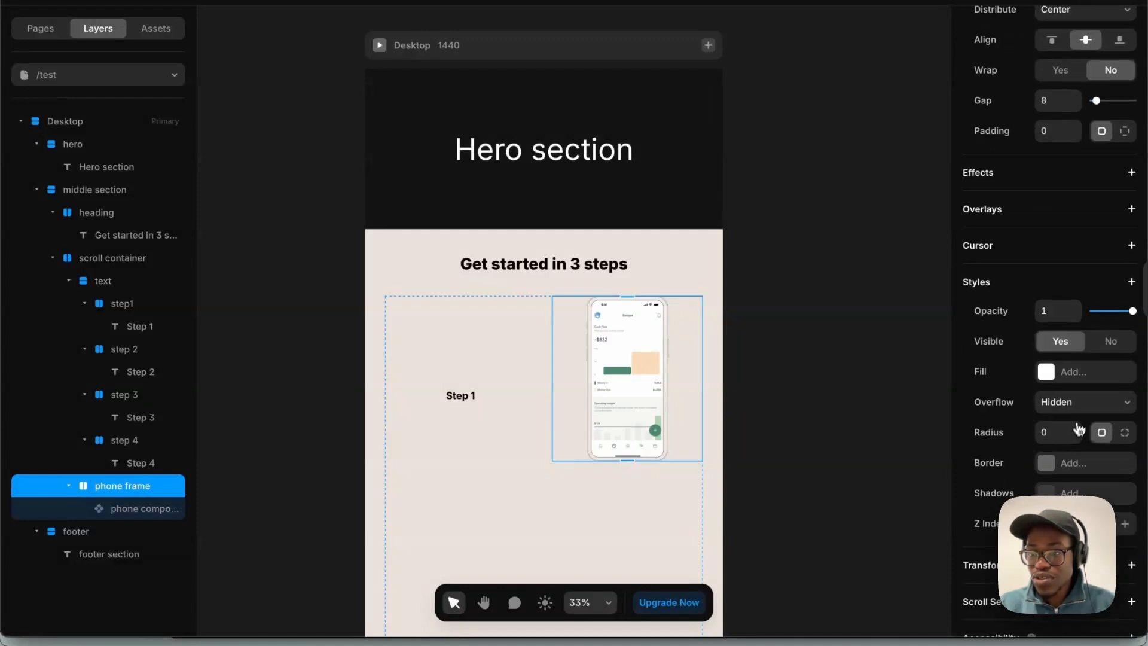
click(1076, 402)
click(1077, 425)
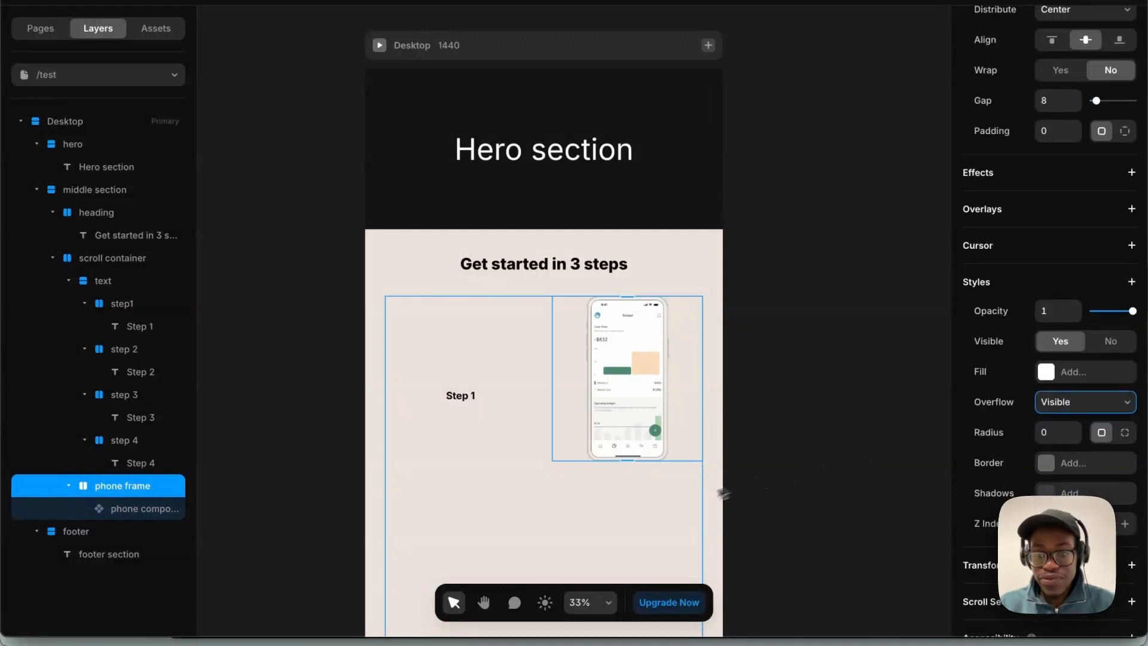
Set the overflow to Visible on both the scroll container and the middle section.
click(676, 499)
click(1081, 258)
click(1070, 276)
click(132, 190)
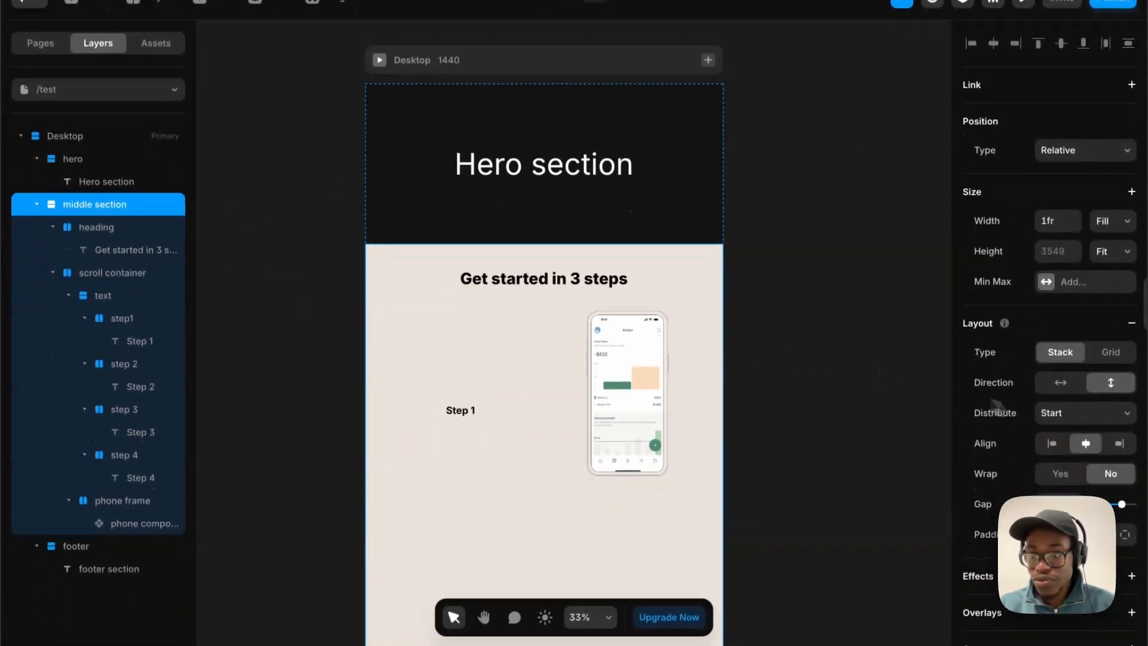
scroll(1052, 410, down, 6)
click(1075, 442)
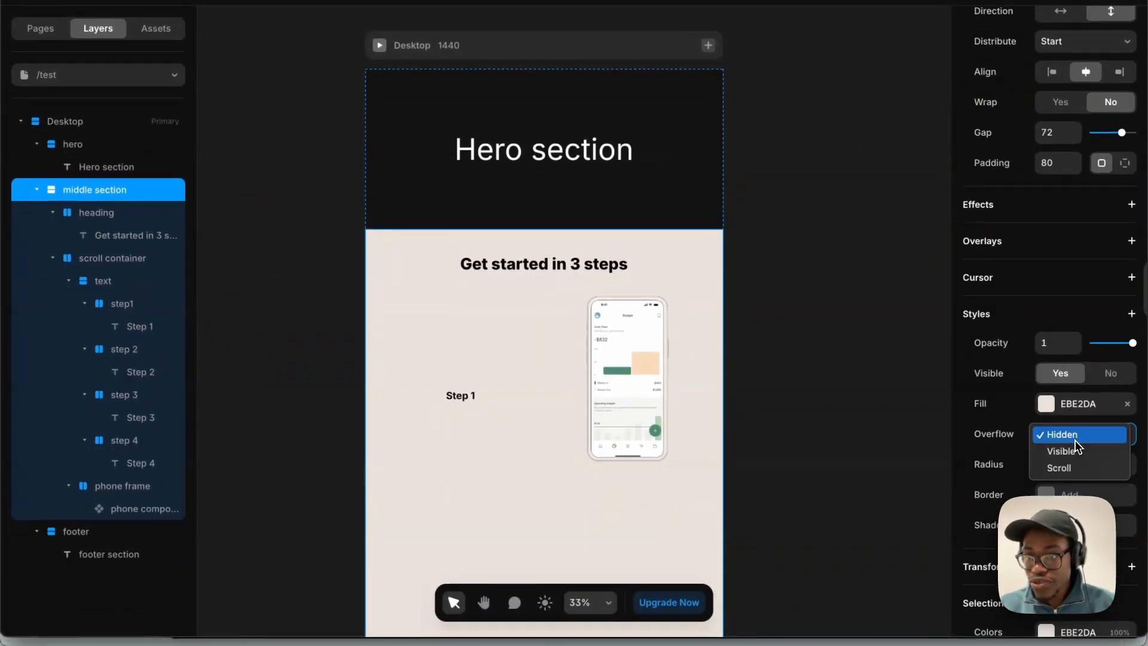
click(1076, 445)
Set the overflow of the primary Desktop breakpoint to Visible.
click(84, 123)
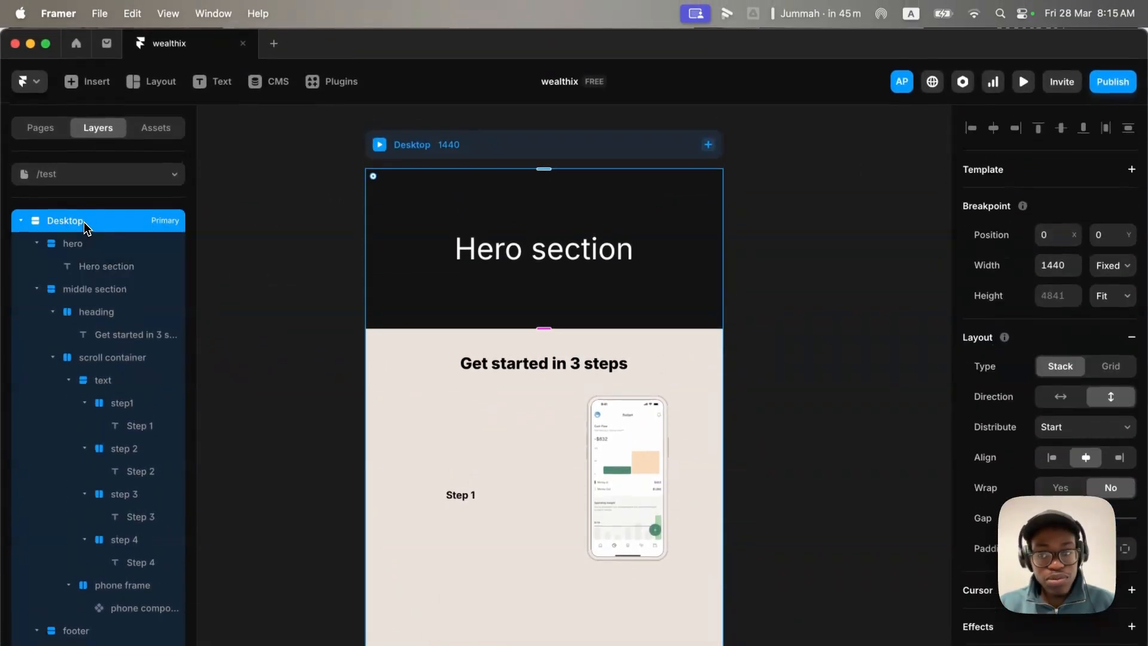
scroll(1064, 454, down, 5)
click(1084, 476)
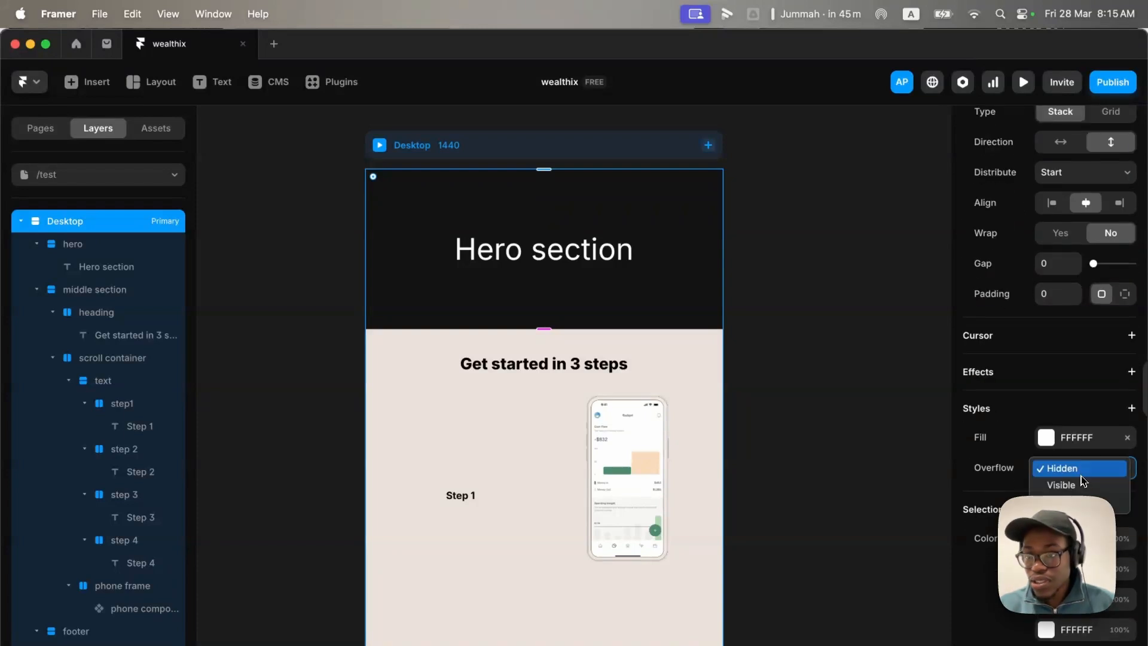
click(1082, 484)
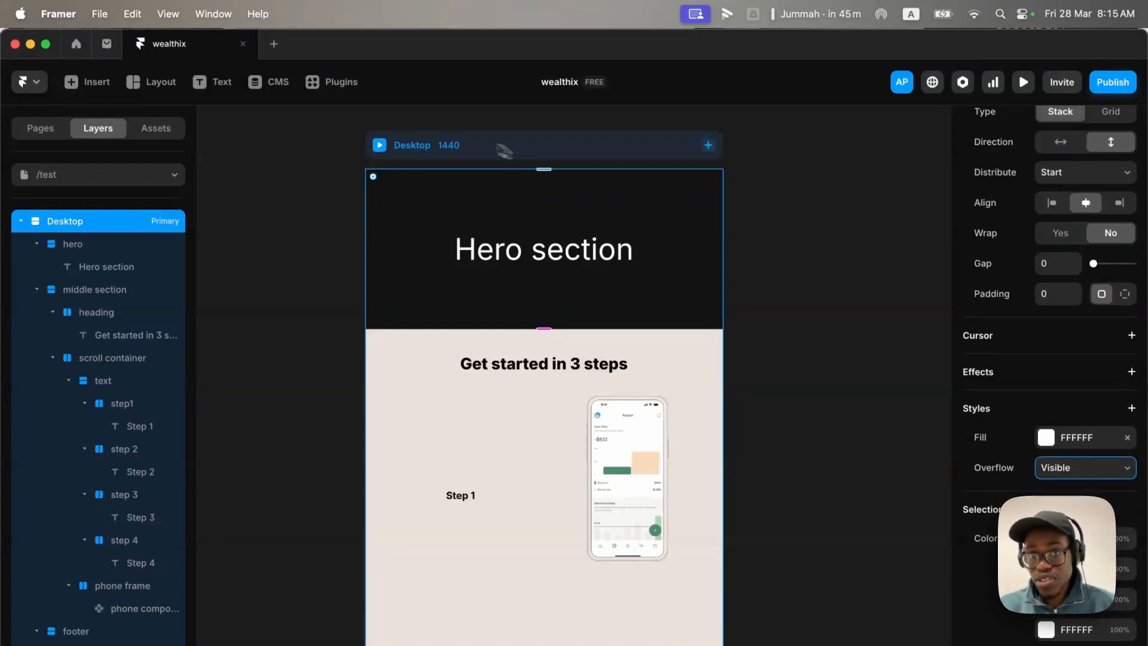
Preview the Desktop page and scroll through the steps to check whether the phone frame sticks, then return to the canvas.
click(380, 145)
scroll(538, 528, down, 10)
scroll(541, 531, down, 5)
scroll(542, 531, up, 10)
scroll(542, 531, up, 3)
click(1023, 82)
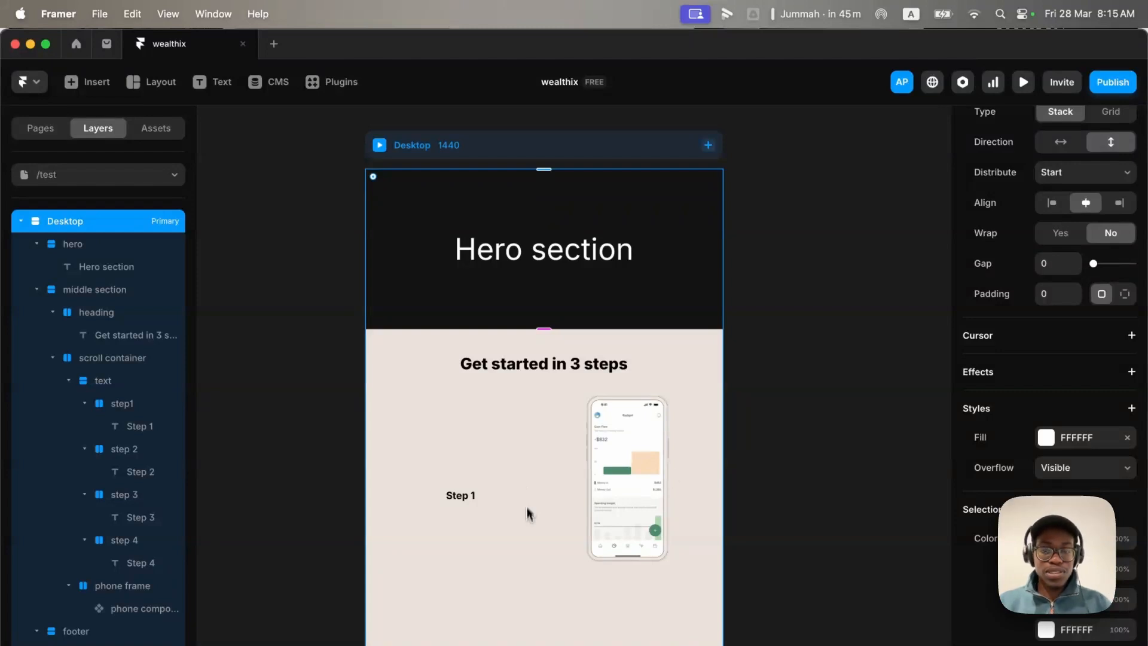
Add a scroll section named step-1 to the step1 stack.
click(501, 521)
click(470, 522)
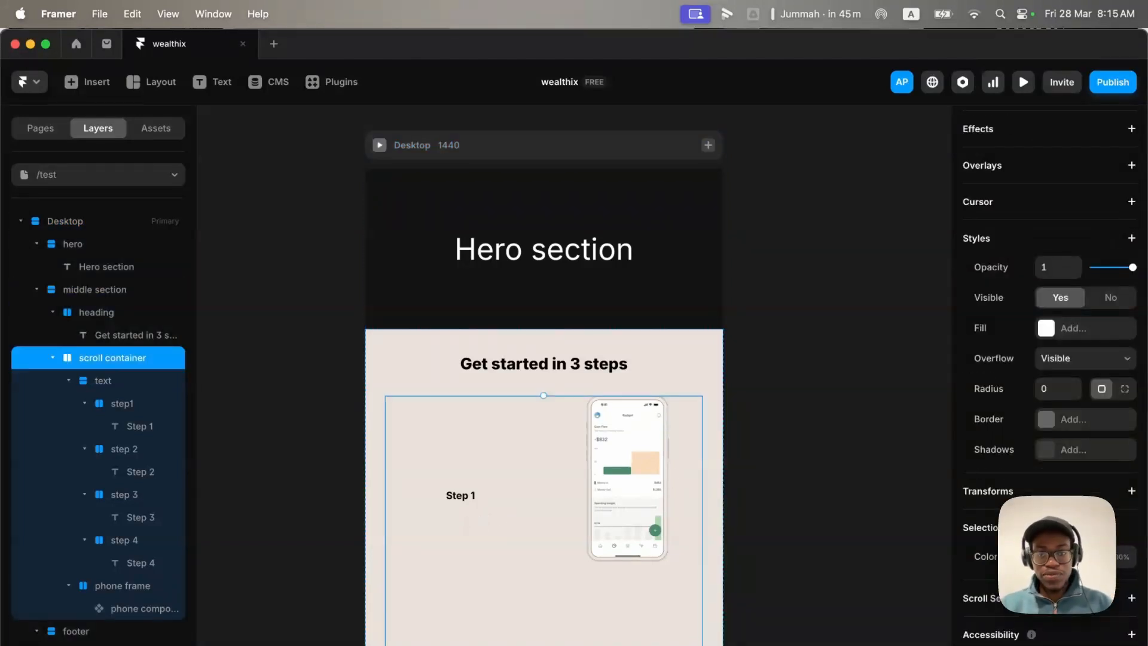
double_click(470, 522)
double_click(470, 522)
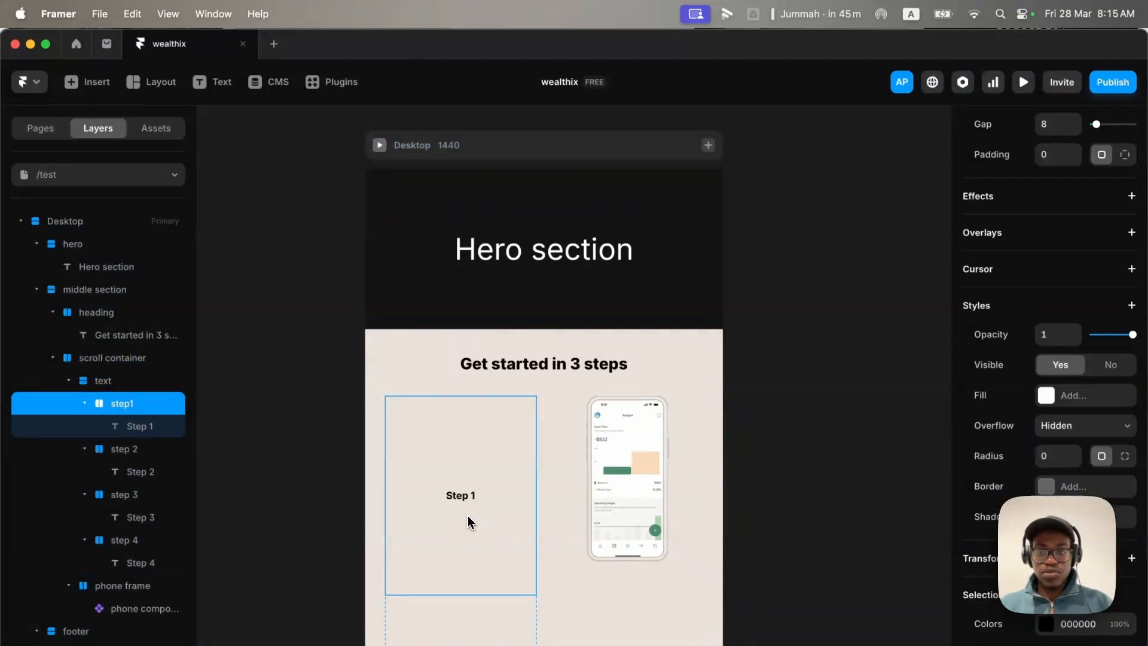
scroll(1103, 367, down, 2)
click(1132, 499)
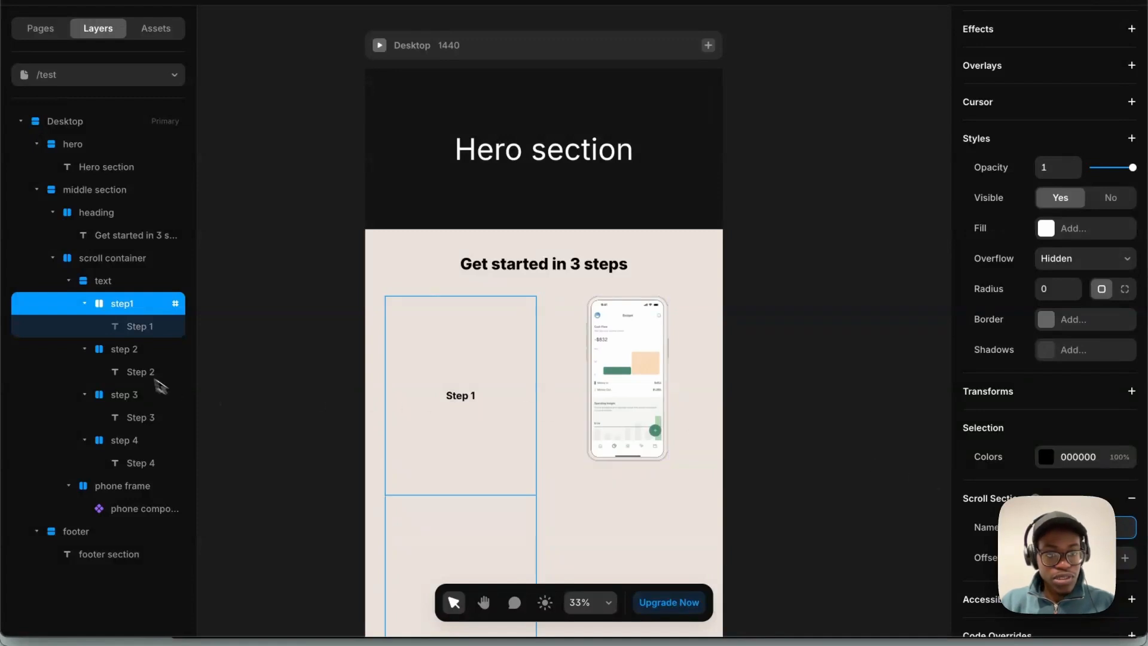
Add scroll sections named step-2 and step-3 to the step 2 and step 3 stacks.
click(149, 350)
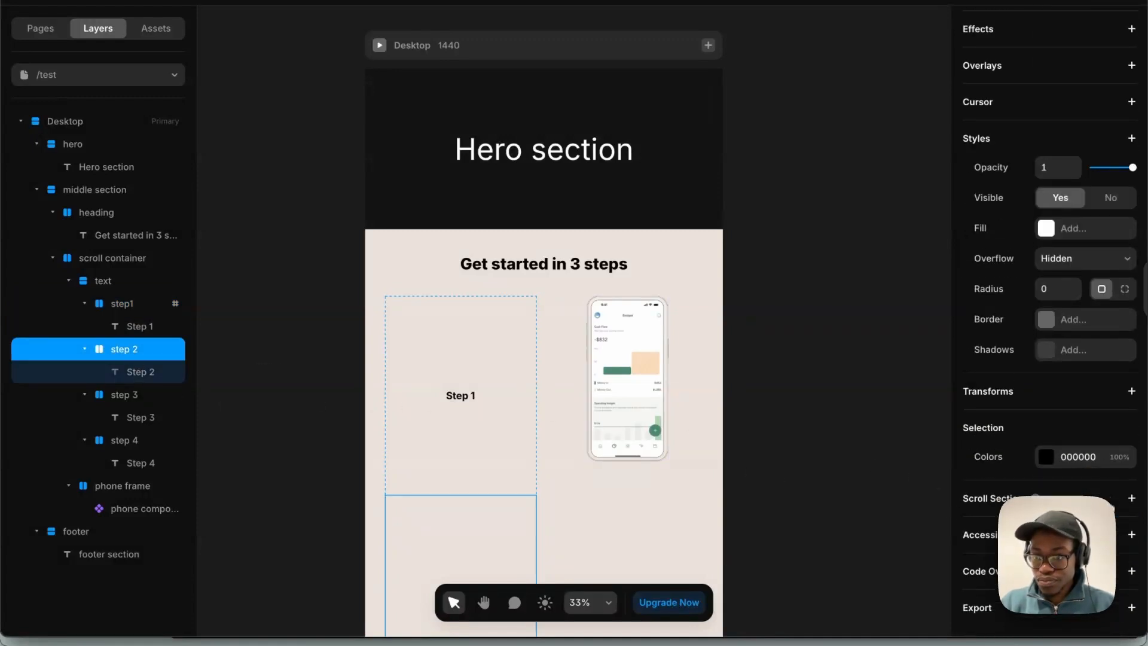
click(1131, 509)
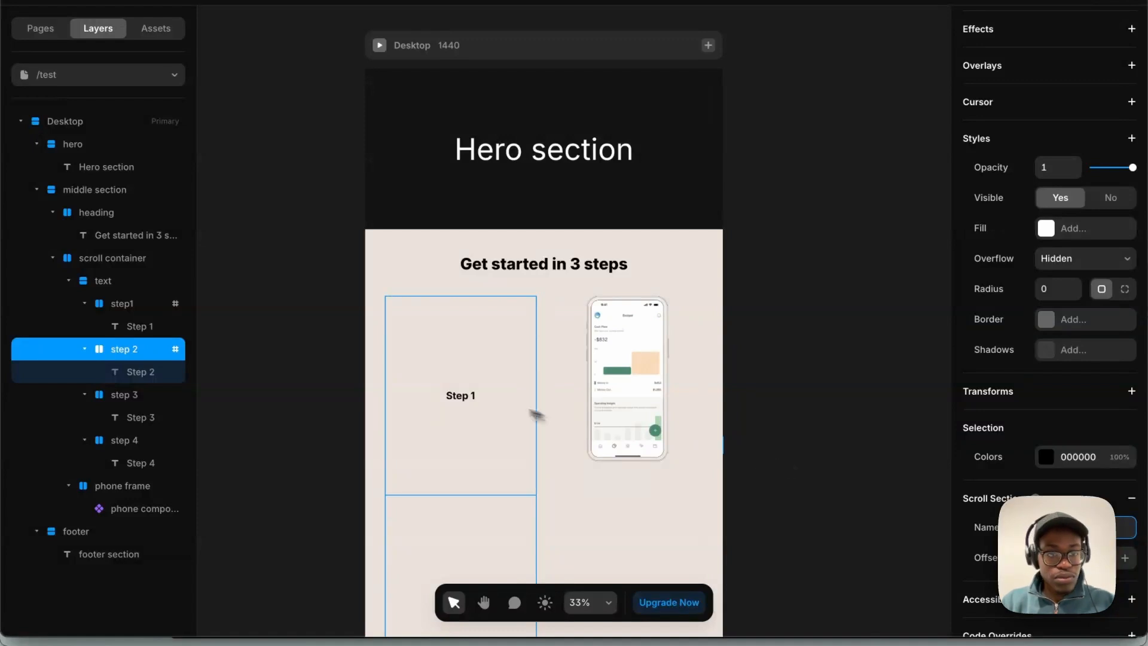
click(125, 394)
scroll(1049, 323, down, 8)
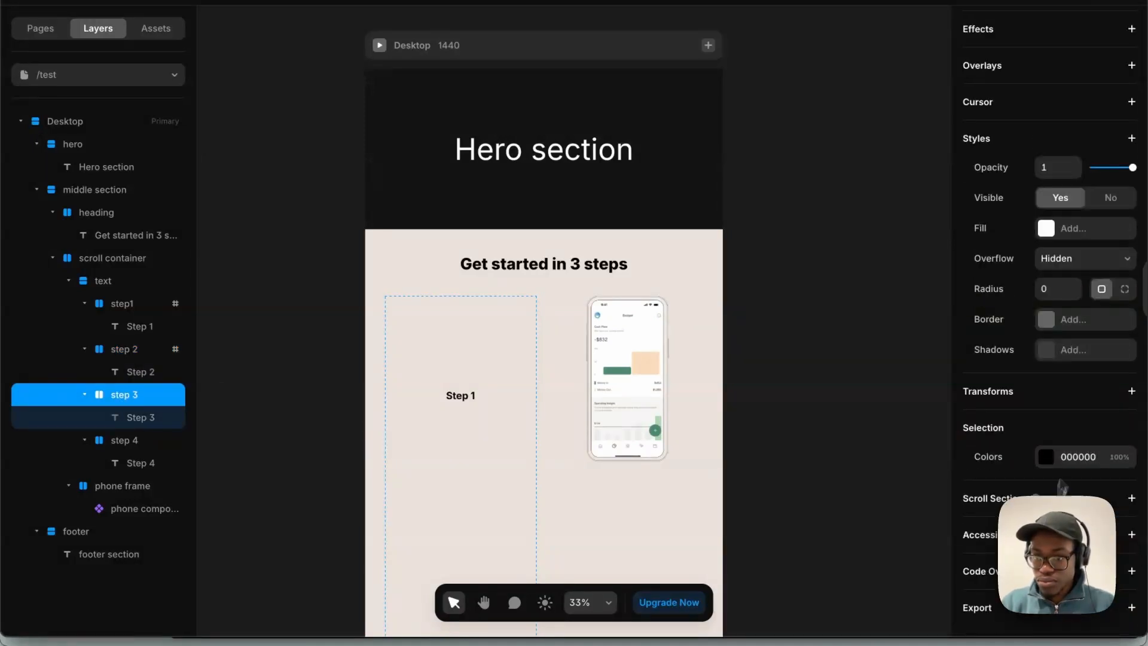
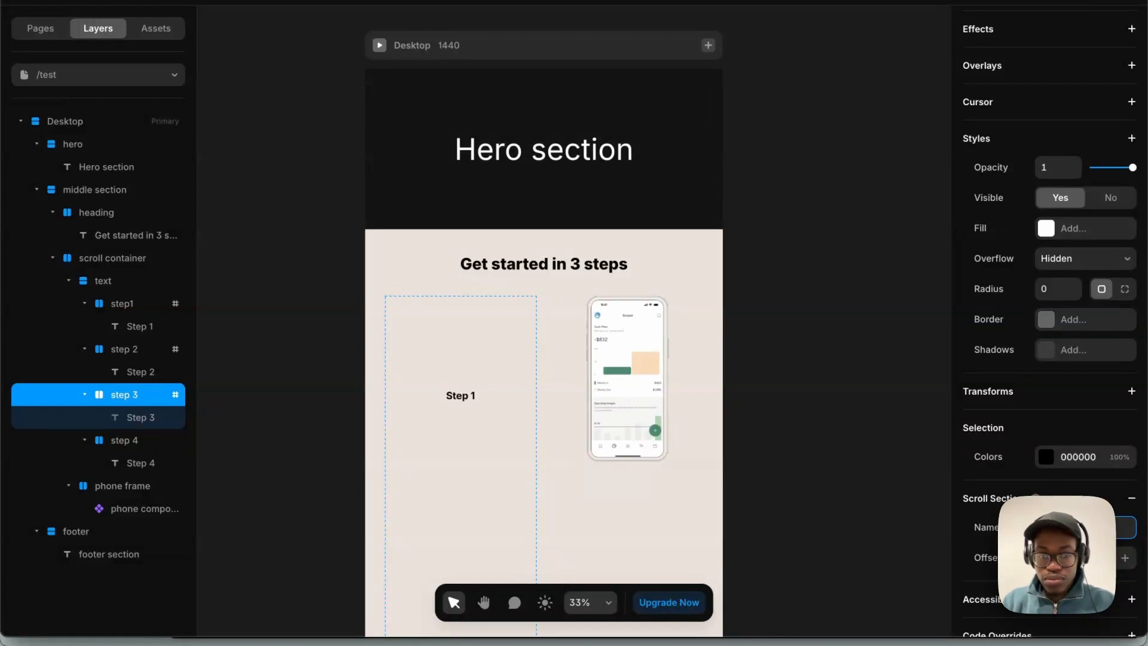
Add a scroll section named step-4 to the step 4 stack and deselect it.
click(129, 440)
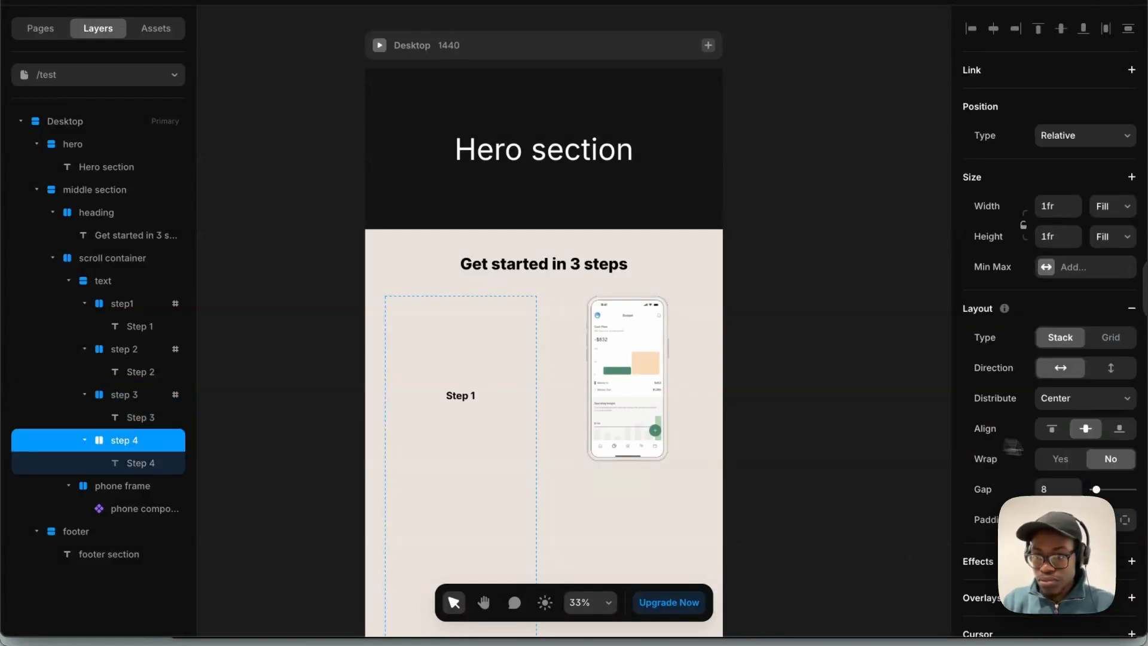
scroll(1107, 458, down, 8)
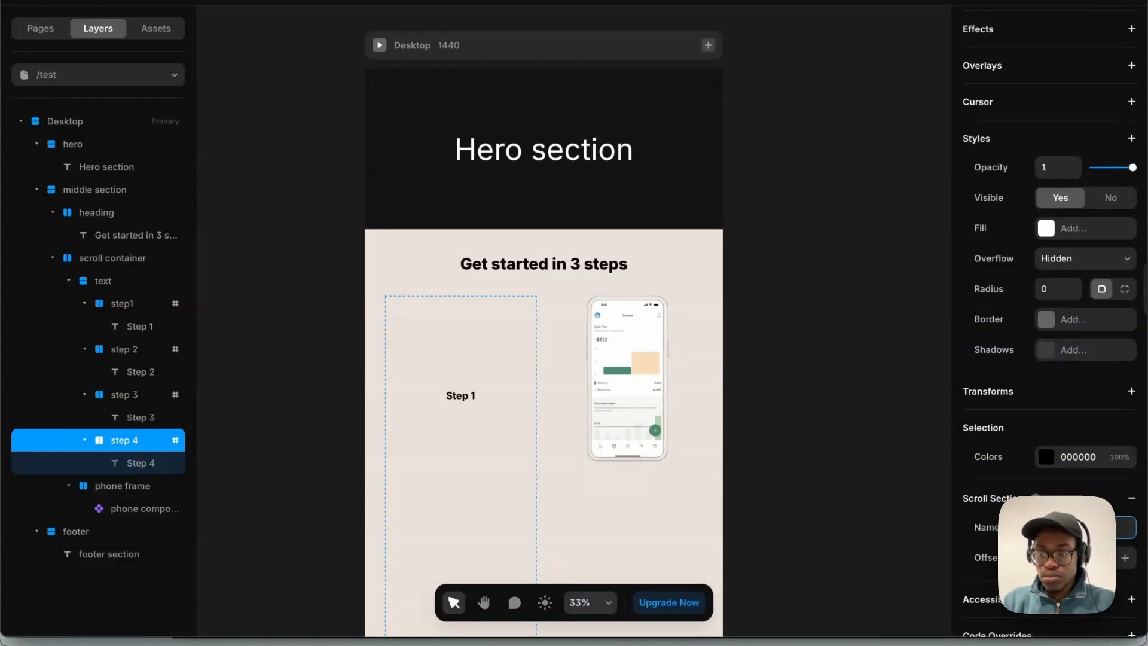
click(794, 438)
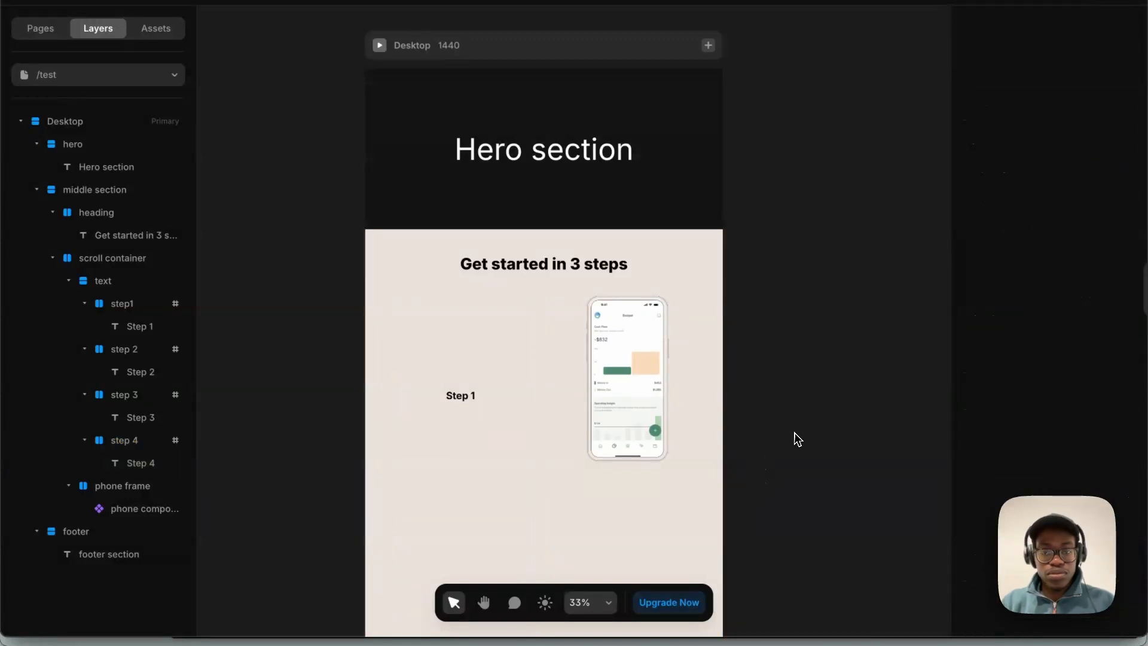
Add a Scroll Variant effect to the phone component, triggered by Section in View at the center of the viewport.
click(596, 347)
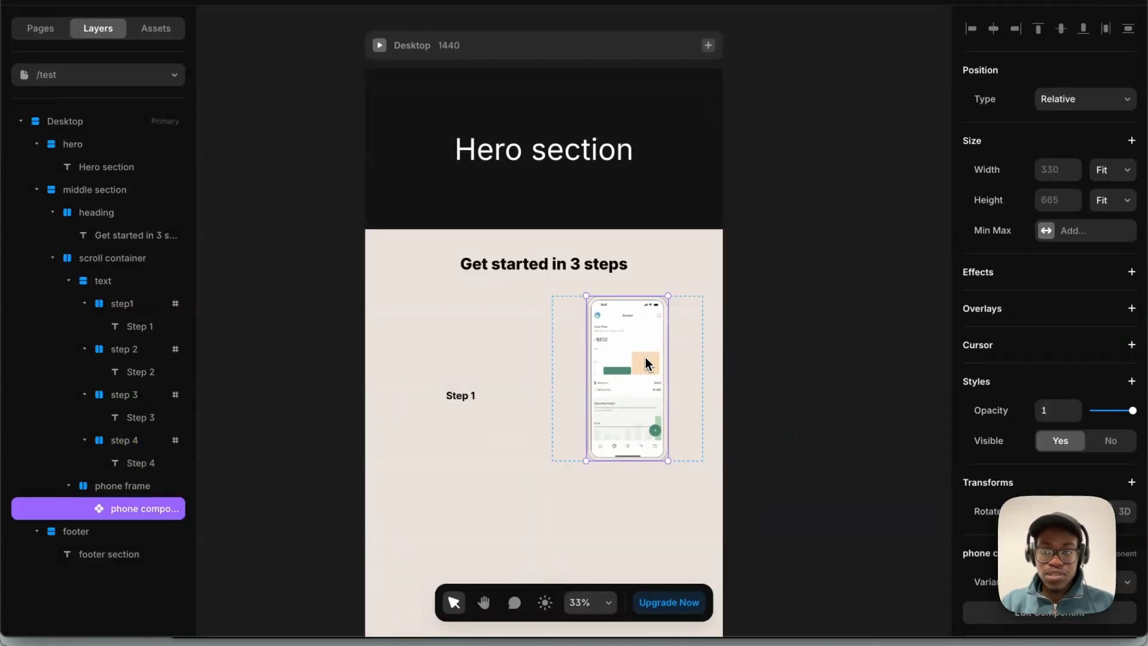
click(1129, 272)
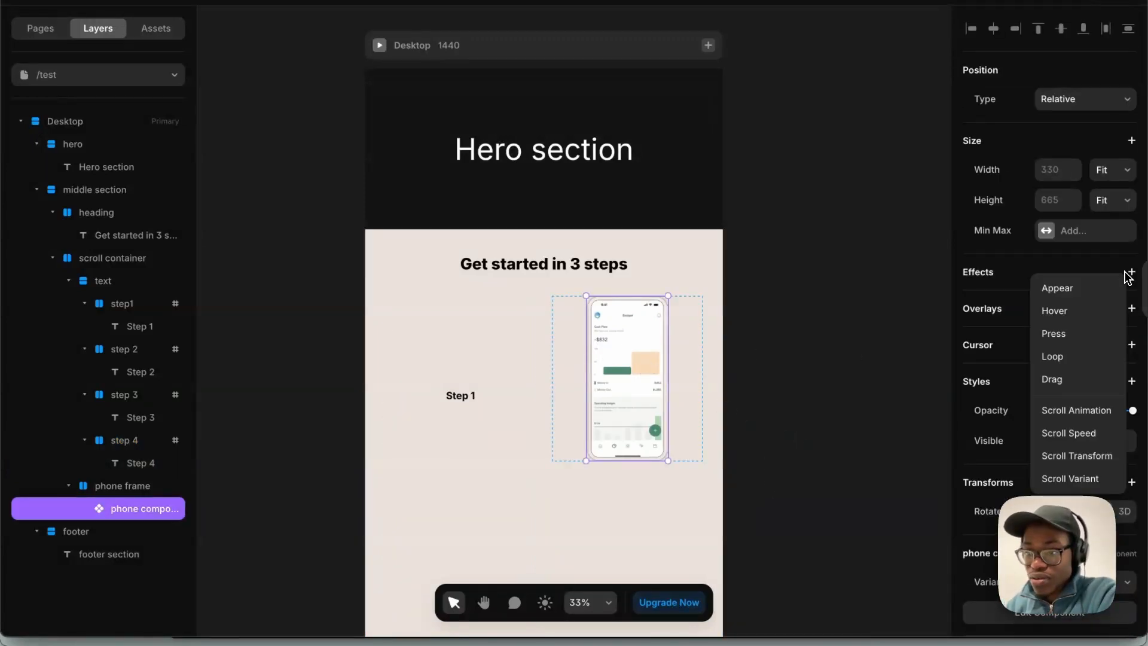
click(1092, 481)
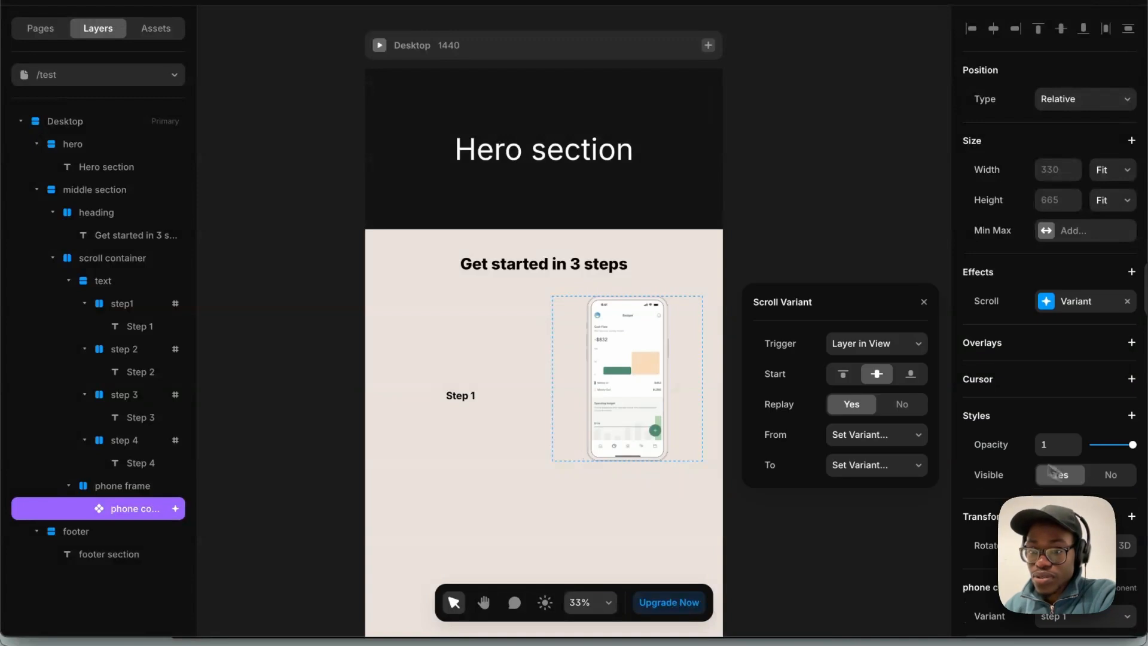
click(864, 343)
click(865, 362)
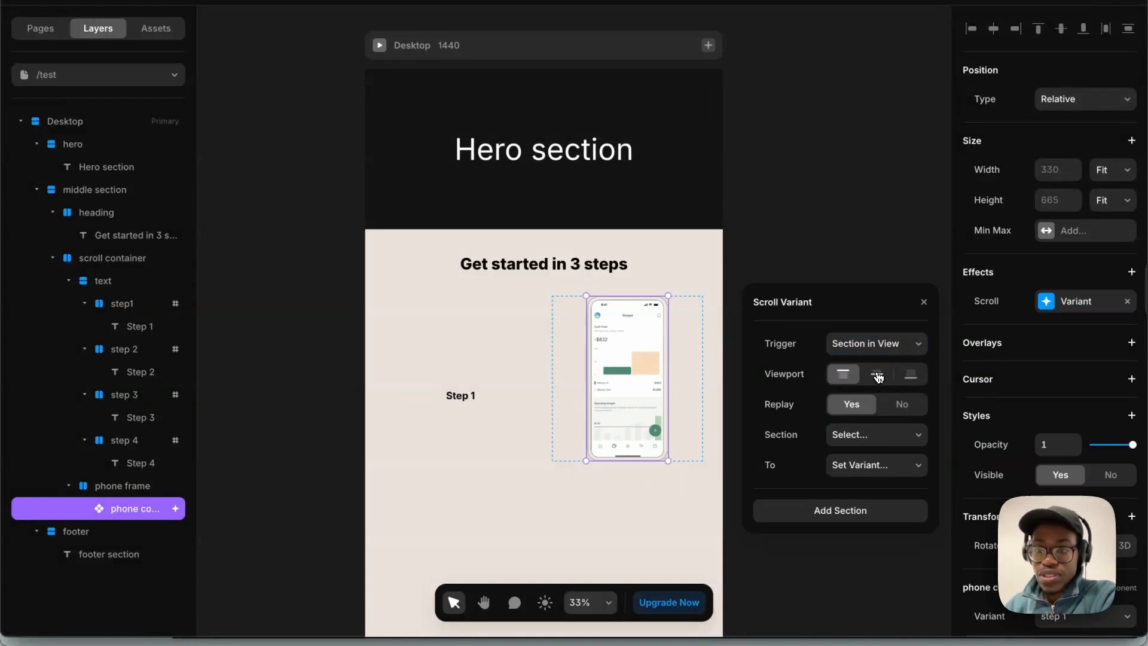
click(878, 374)
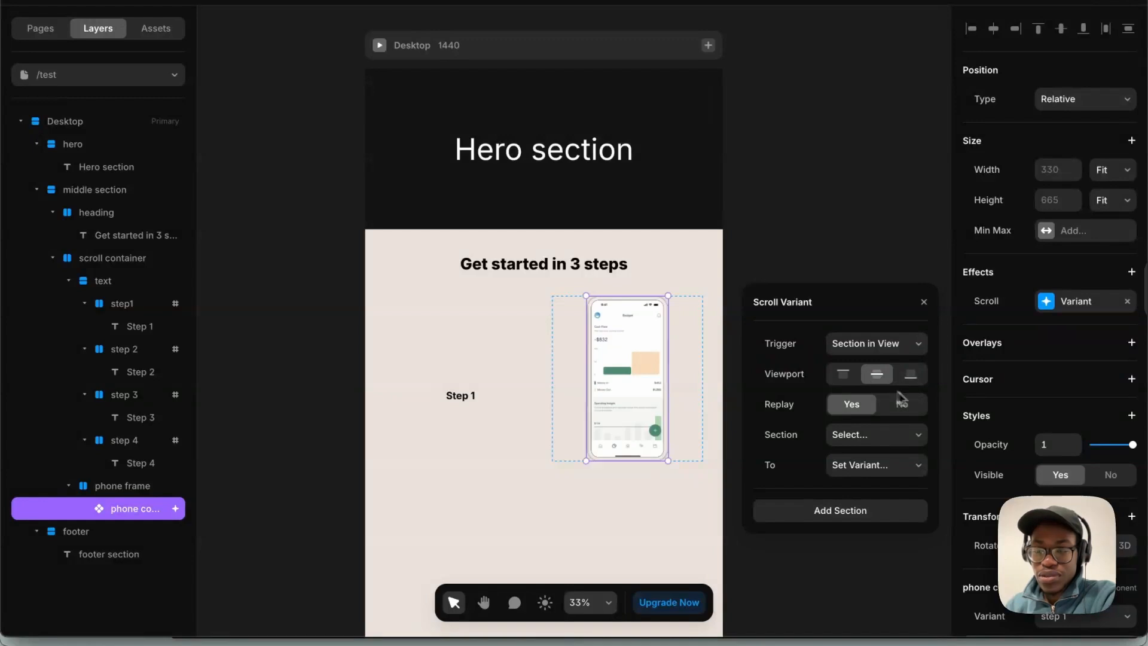
Map the section #step-1 to the step 1 variant in the scroll variant effect.
click(893, 437)
click(874, 455)
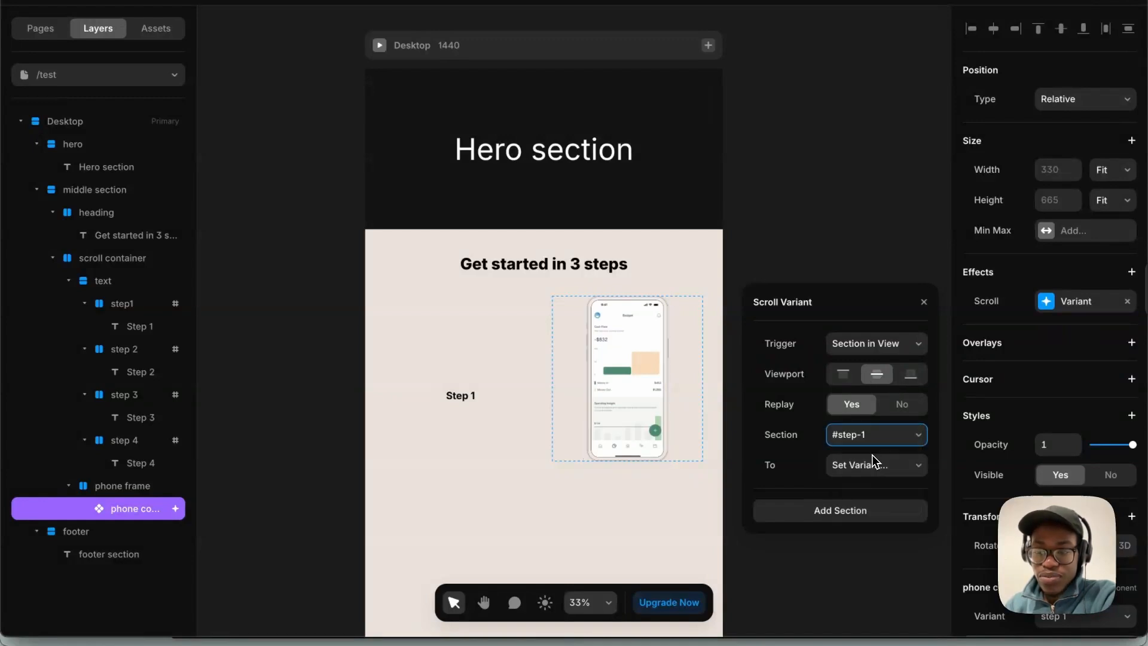
click(849, 462)
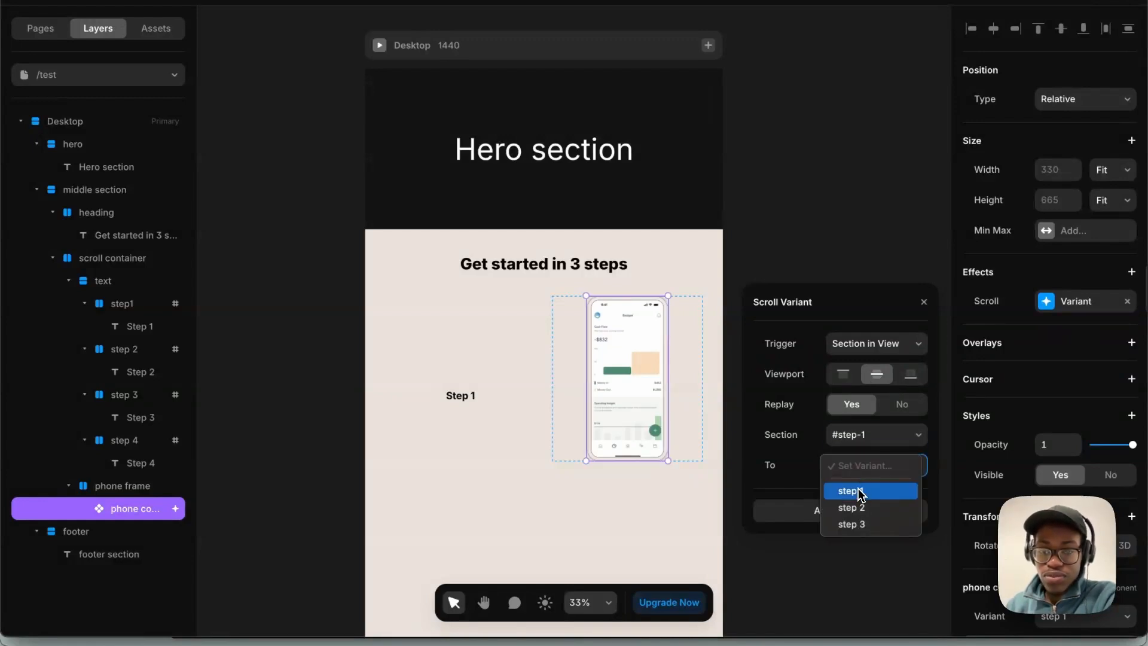
click(860, 490)
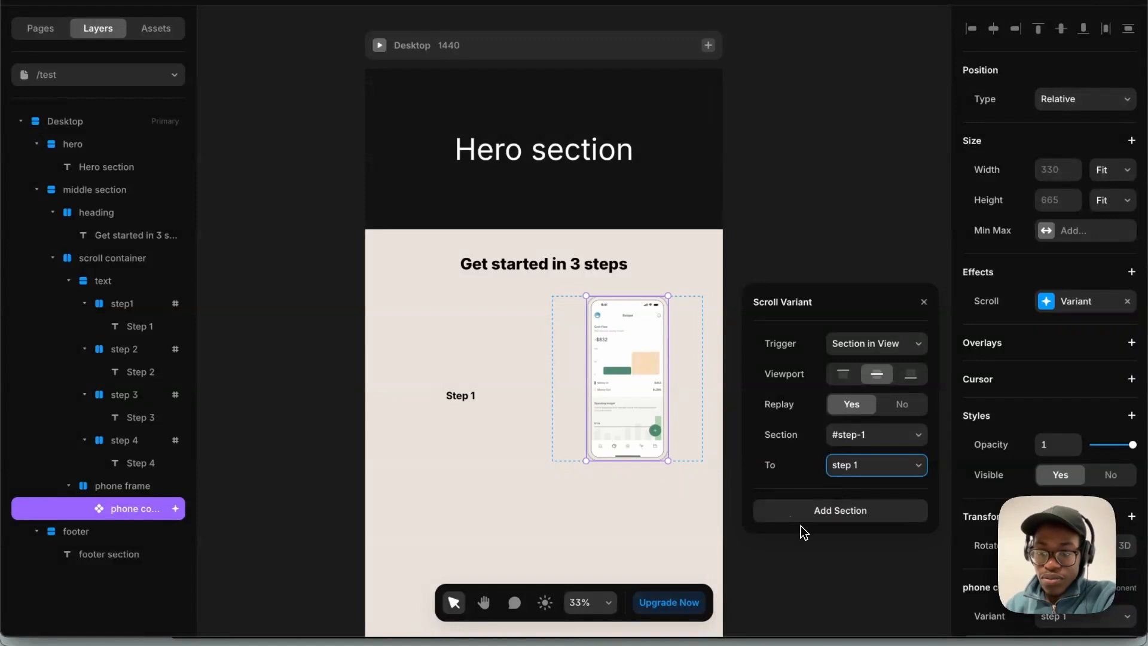
Add a second section to the scroll variant effect, mapping #step-2 to the step 2 variant.
click(805, 516)
click(846, 513)
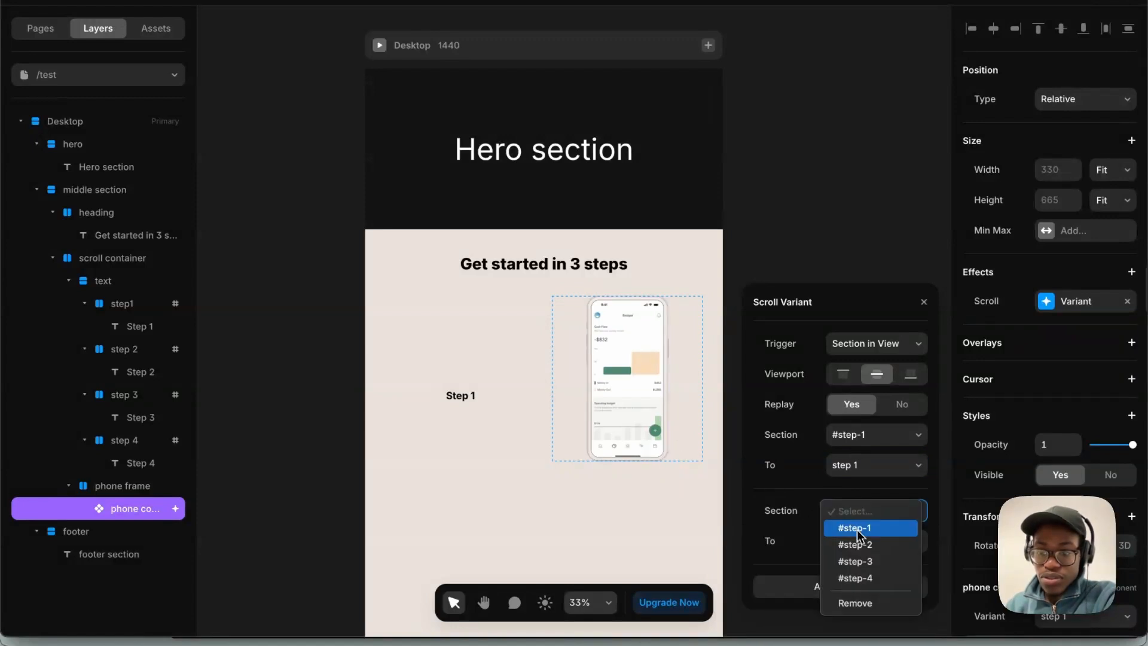
click(865, 545)
click(867, 547)
click(855, 584)
Add a third section mapping #step-3 to the step 3 variant and close the scroll variant settings.
click(867, 589)
click(885, 530)
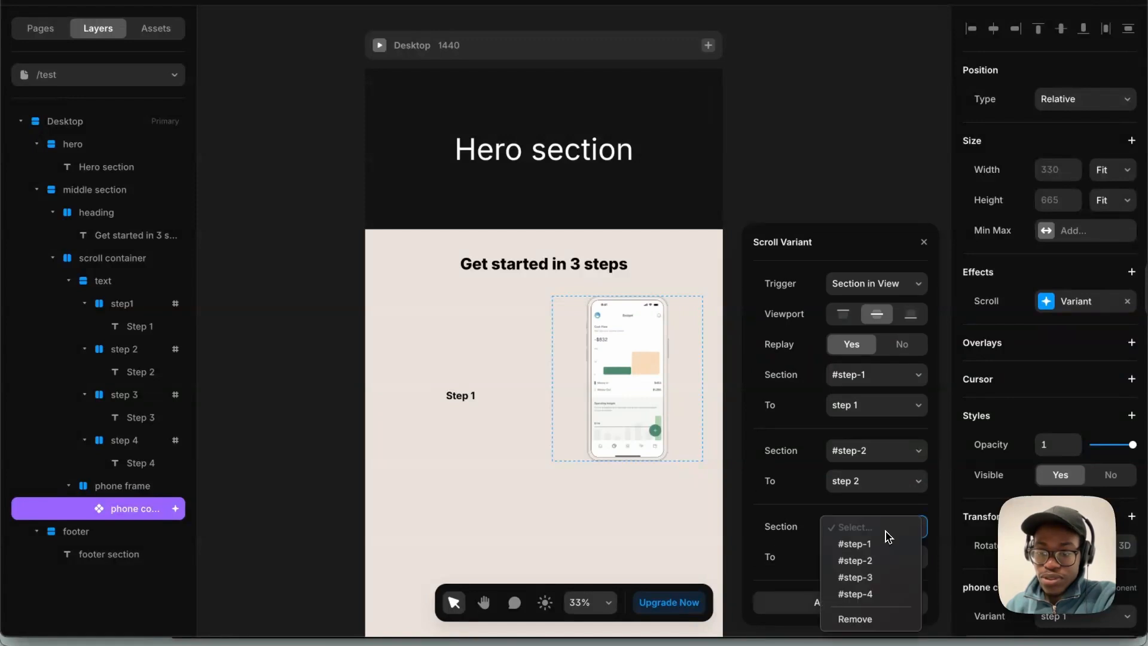
click(879, 578)
click(884, 563)
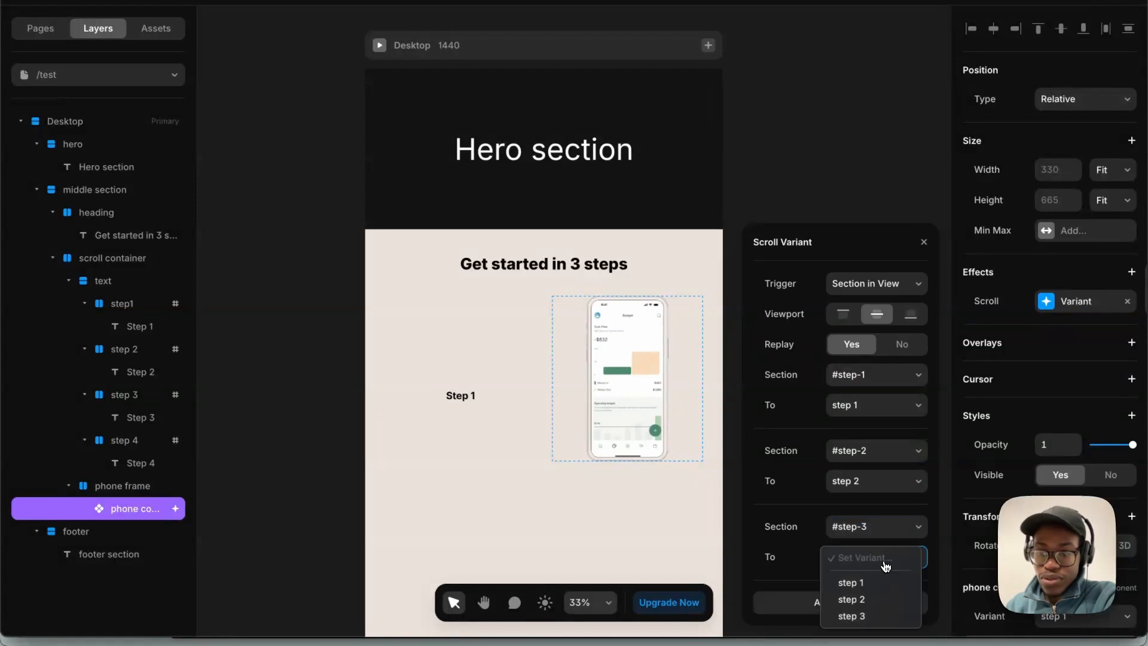
click(877, 620)
click(741, 335)
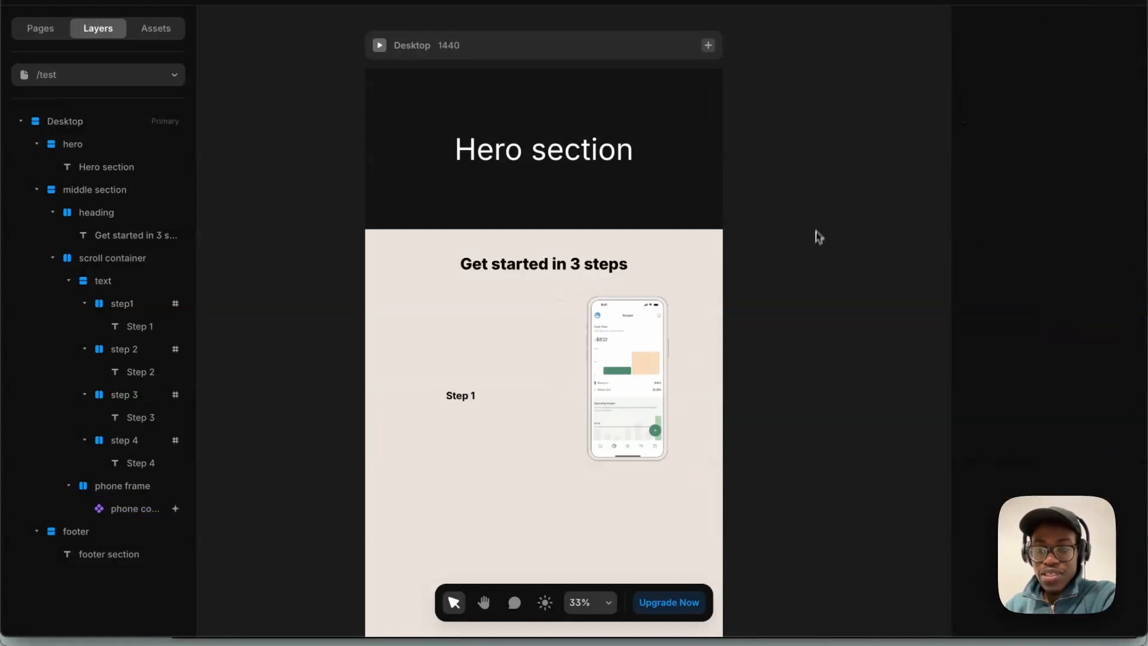
Look over the lower steps on the test page and switch to the Home page to view its steps section.
scroll(628, 520, down, 10)
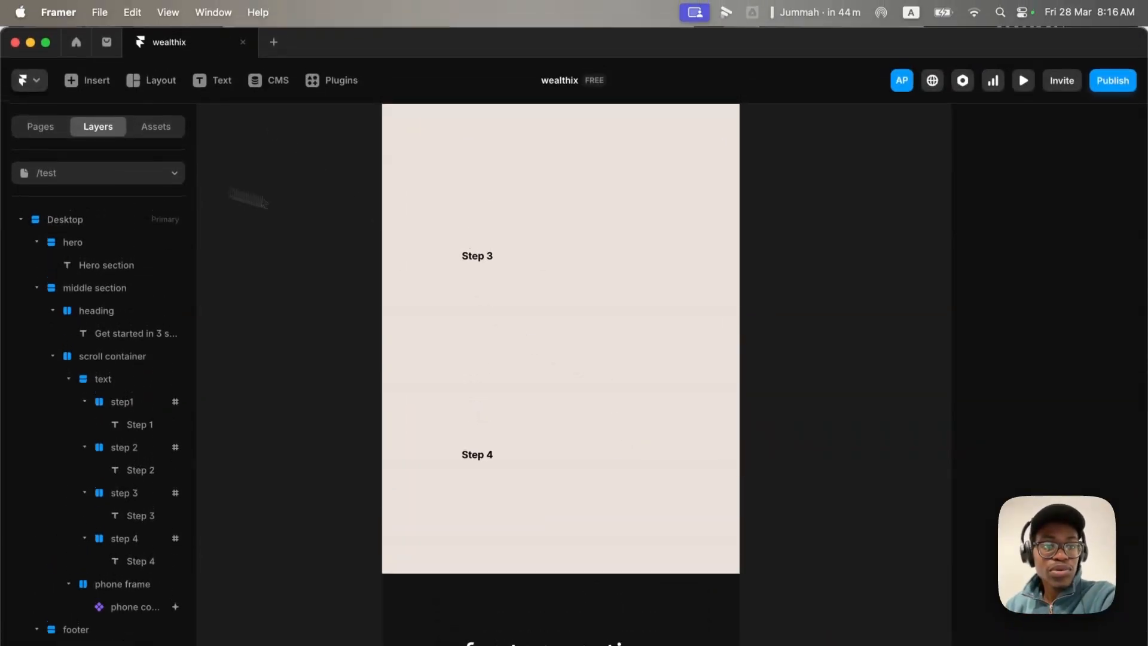
click(181, 174)
click(136, 231)
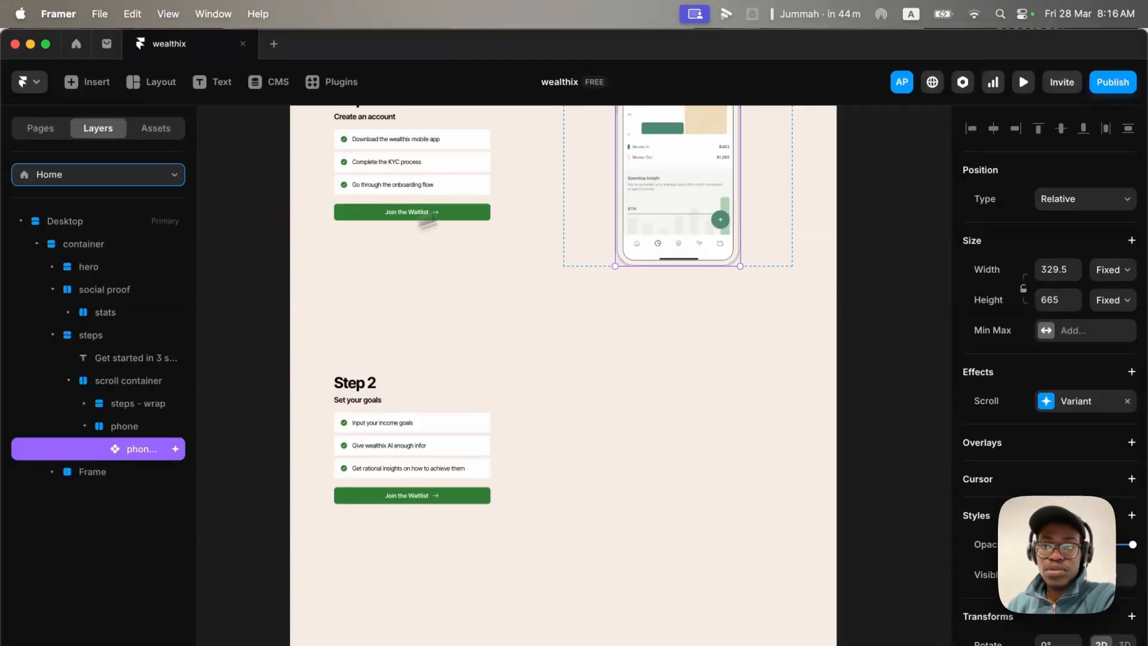
Preview the Home page, scroll through its steps section to Step 3, and return to the canvas.
click(1023, 82)
scroll(719, 379, down, 10)
scroll(719, 378, down, 12)
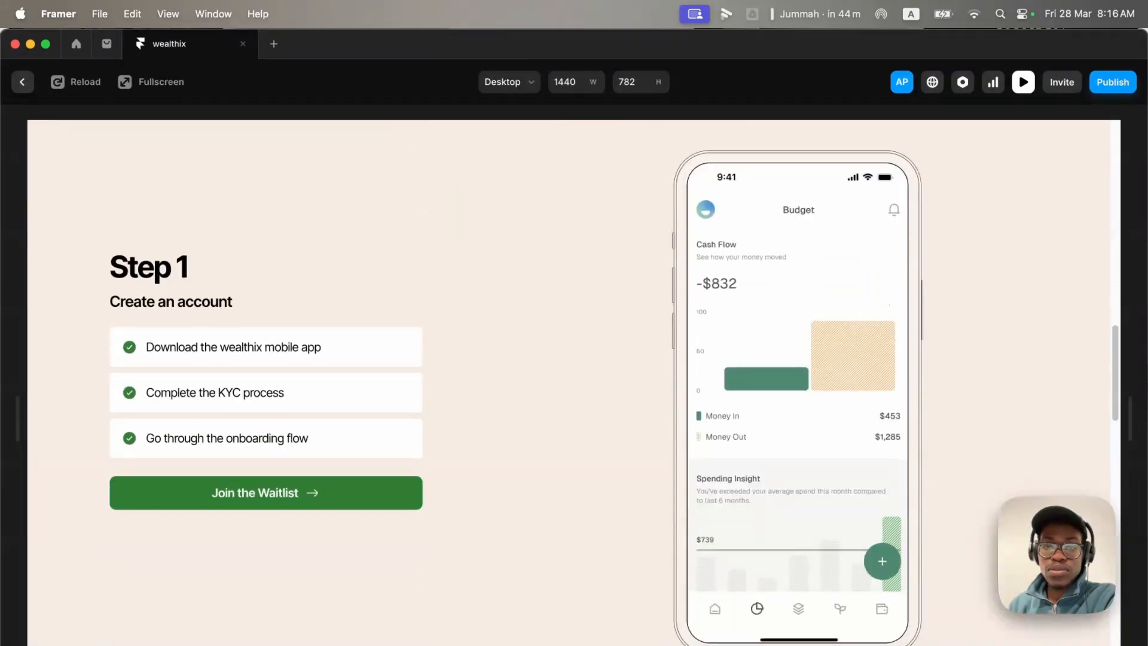
scroll(719, 378, down, 10)
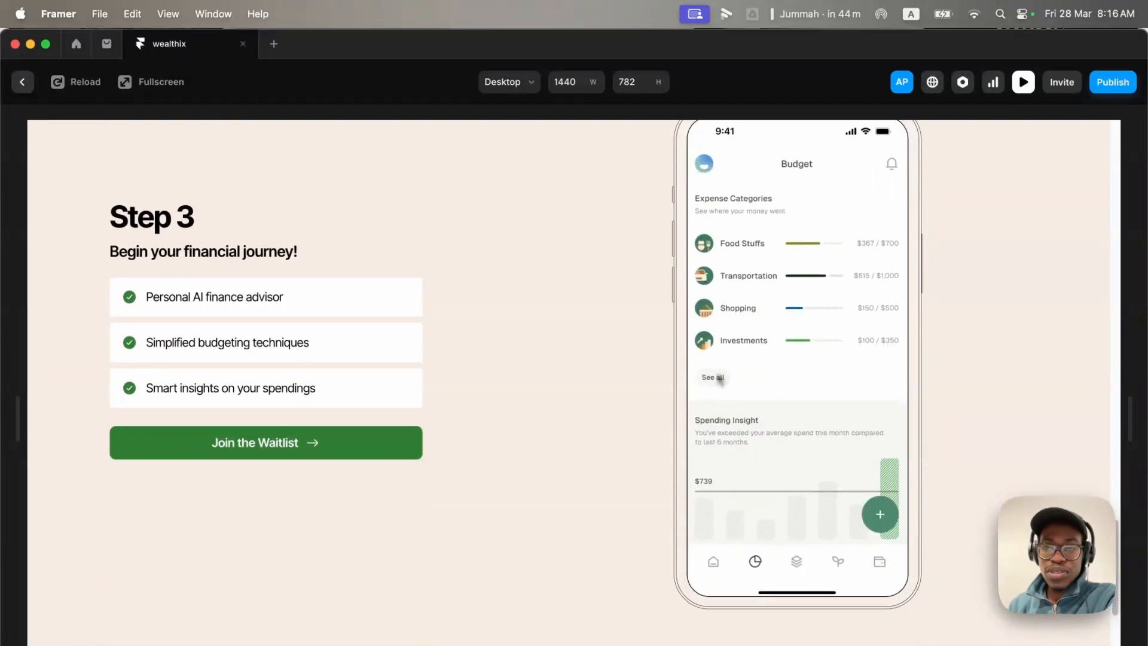
click(1024, 82)
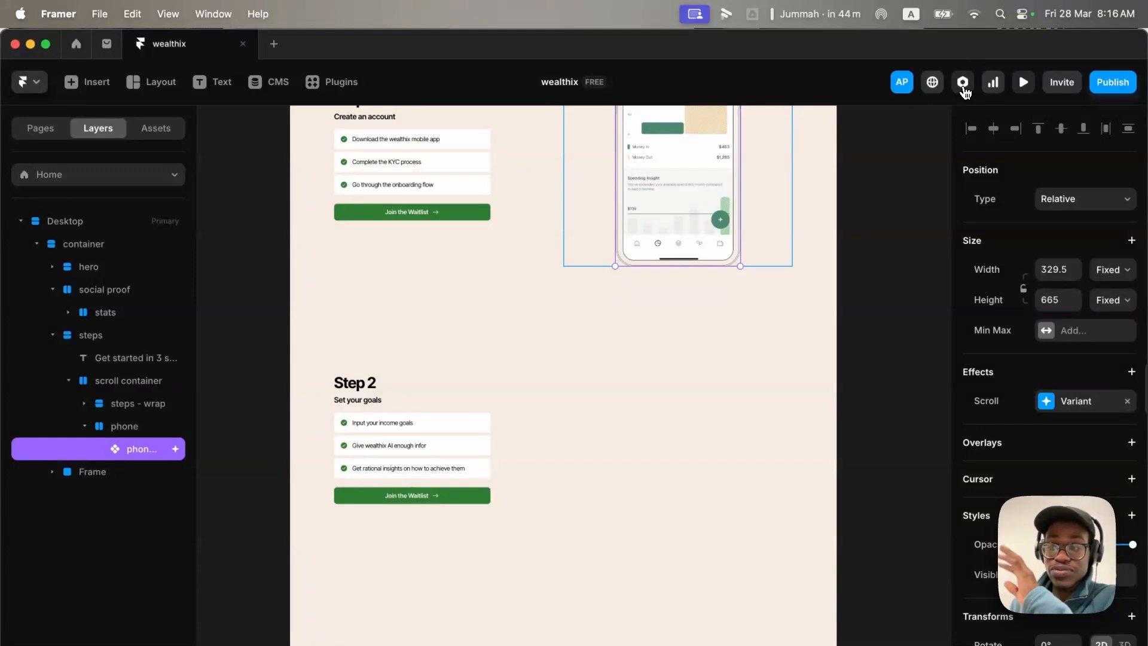
Switch to the /test page and set the phone component's scroll variant viewport trigger to the top.
click(178, 182)
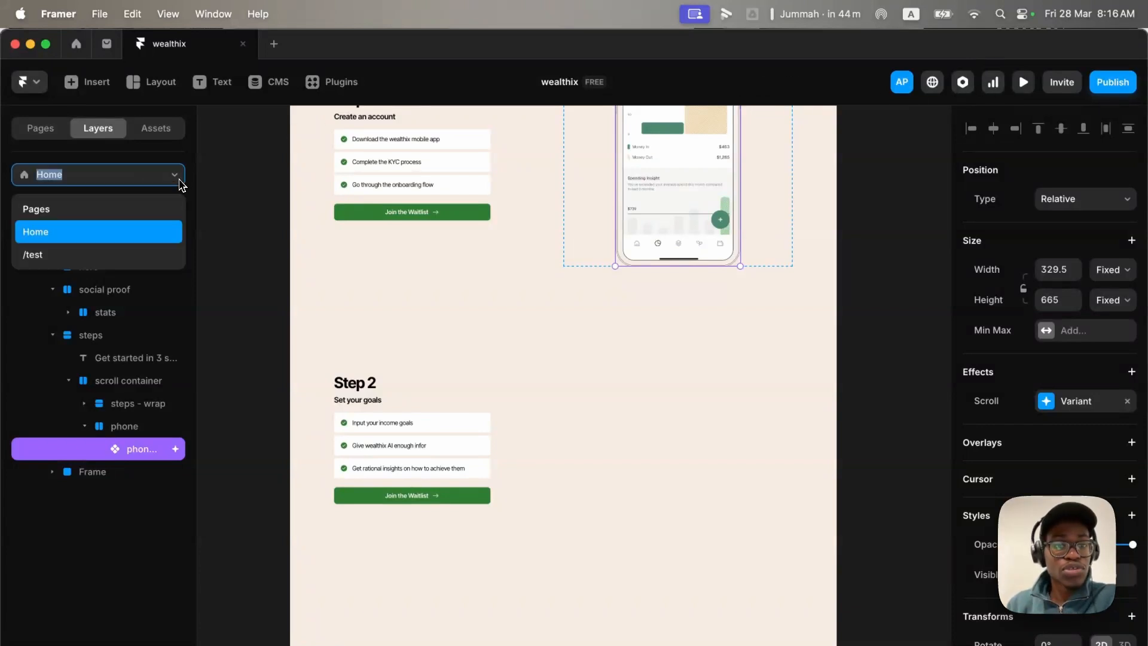
click(131, 254)
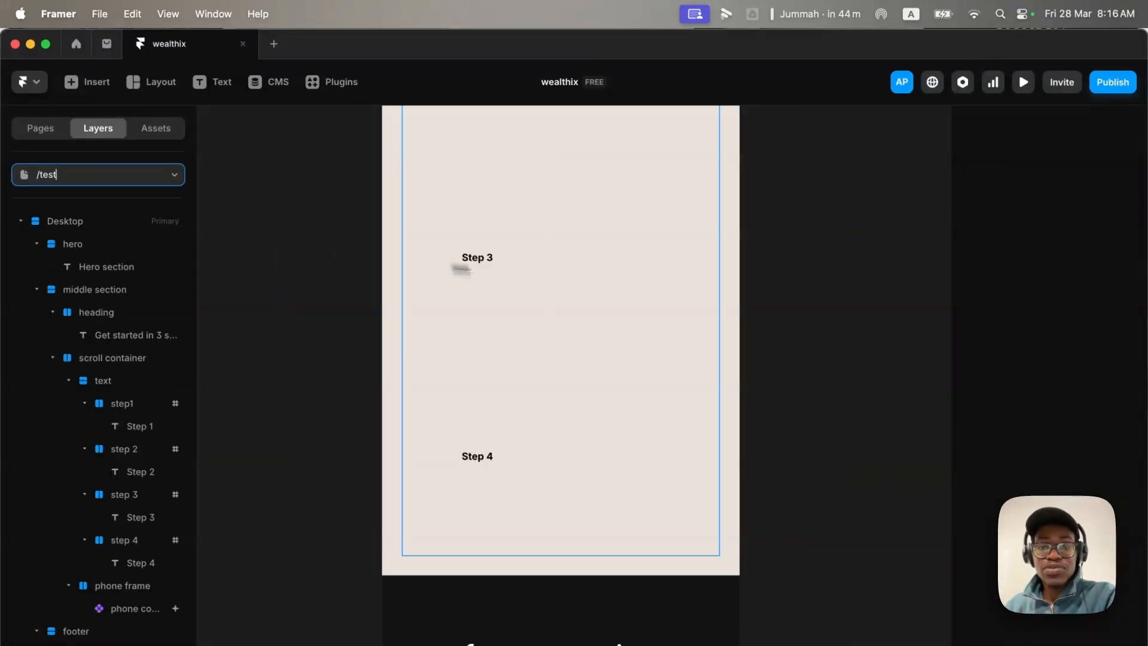
click(596, 237)
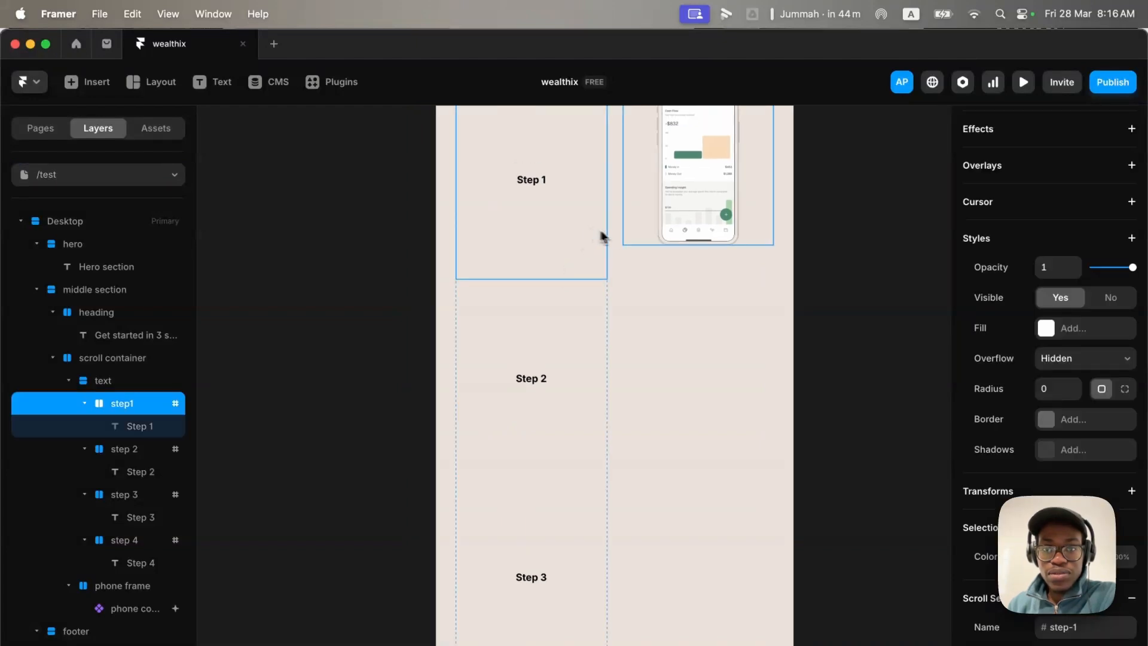
click(652, 242)
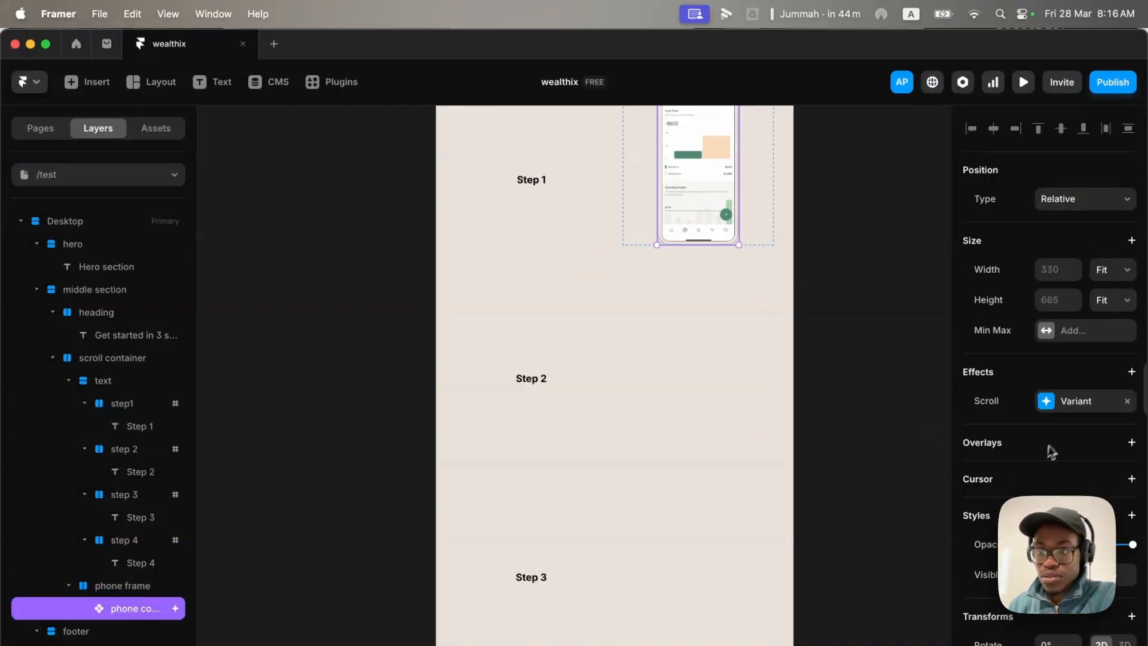
click(1049, 410)
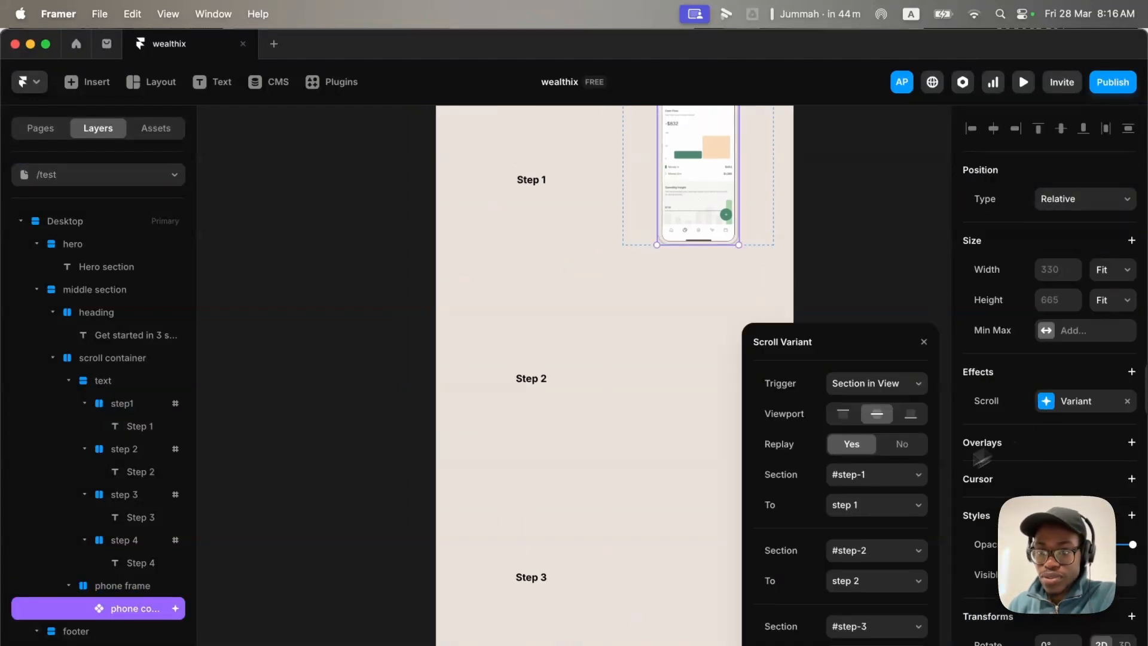
click(845, 417)
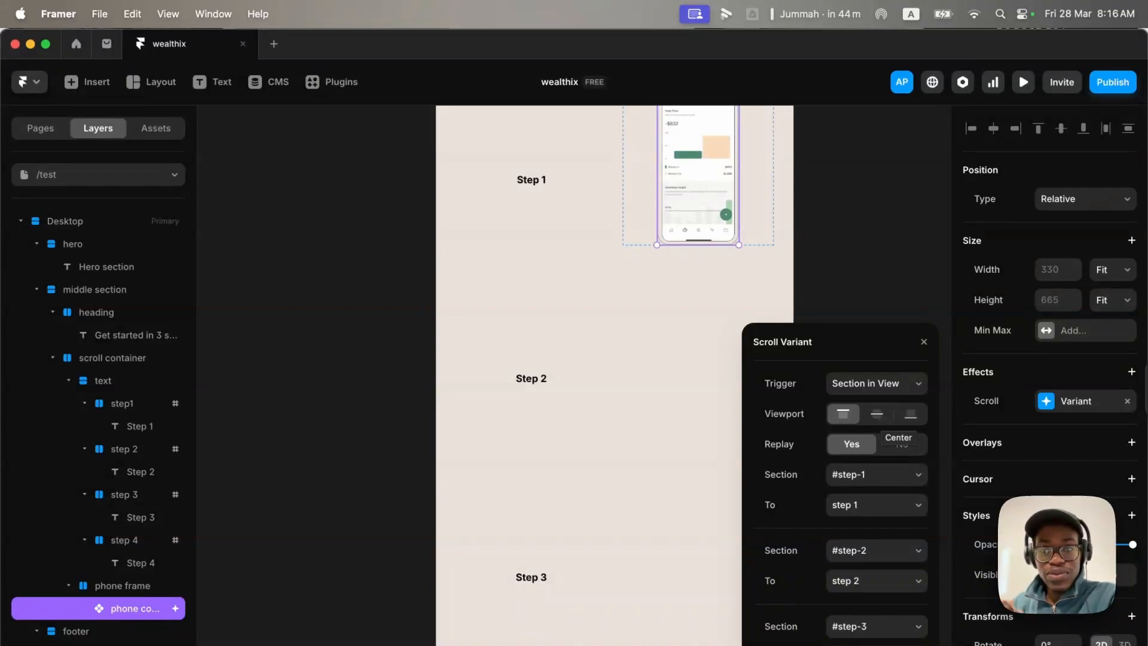
click(884, 278)
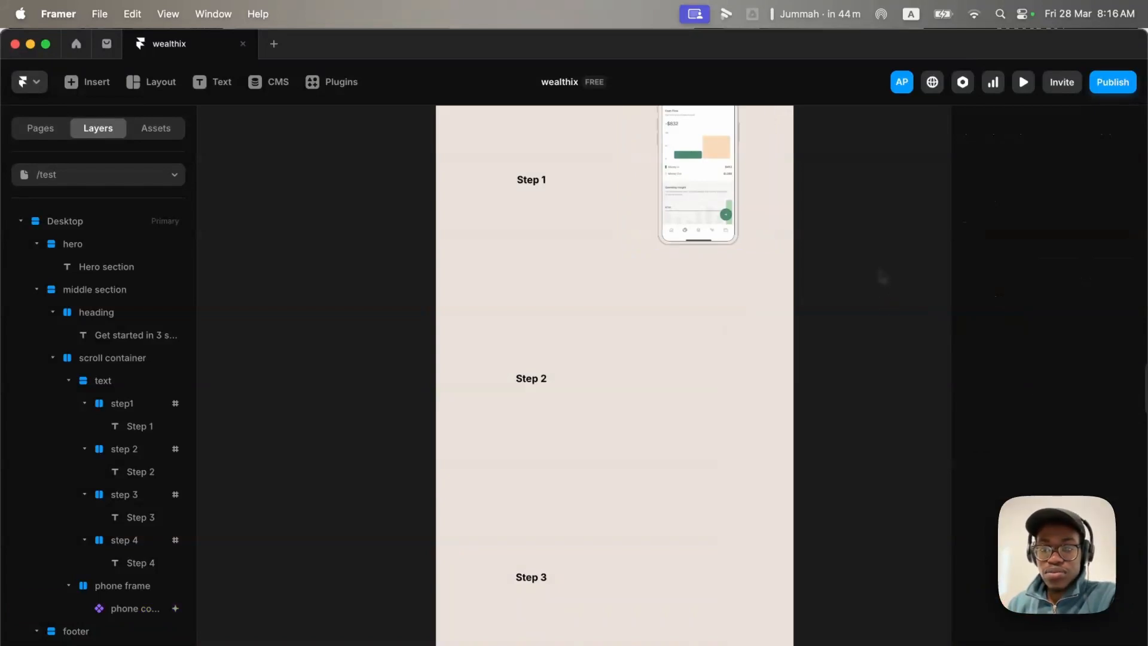
Preview the test page, scroll back and forth through Steps 1 to 4 to check when the phone variants switch, and exit the preview.
scroll(884, 278, up, 10)
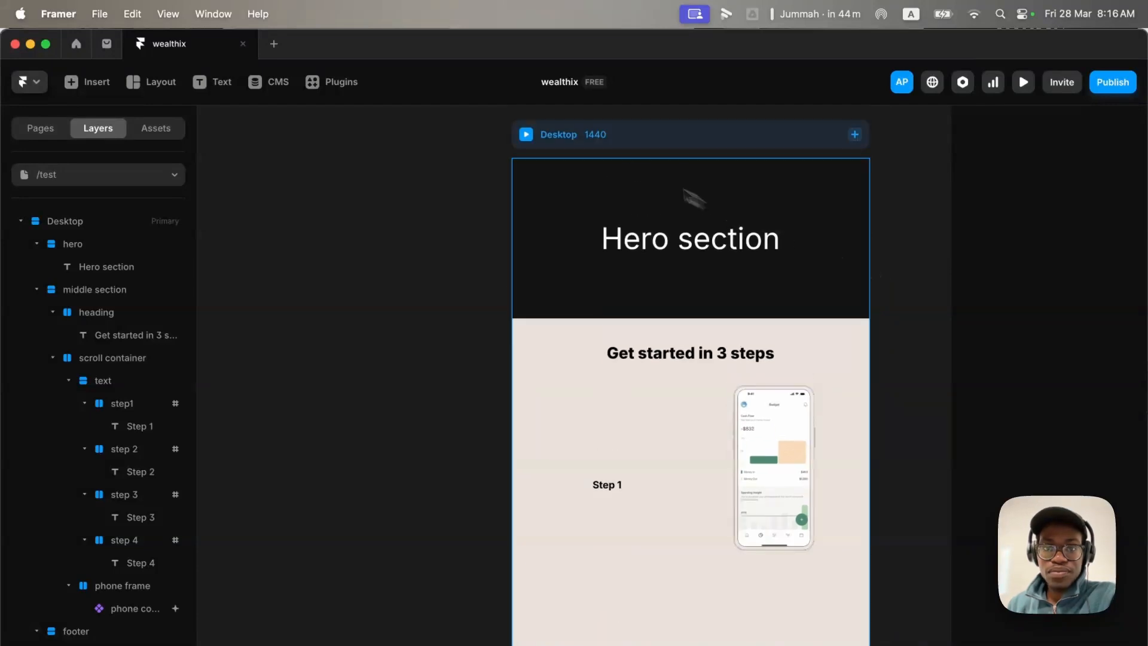
click(530, 134)
scroll(600, 318, down, 10)
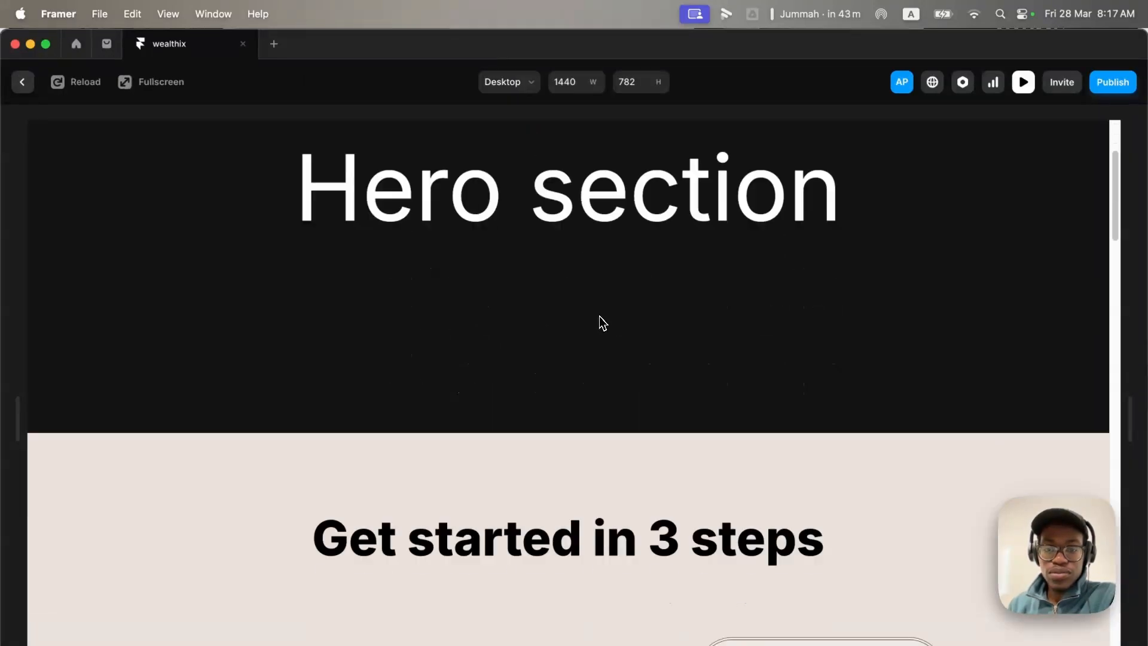
scroll(600, 323, down, 10)
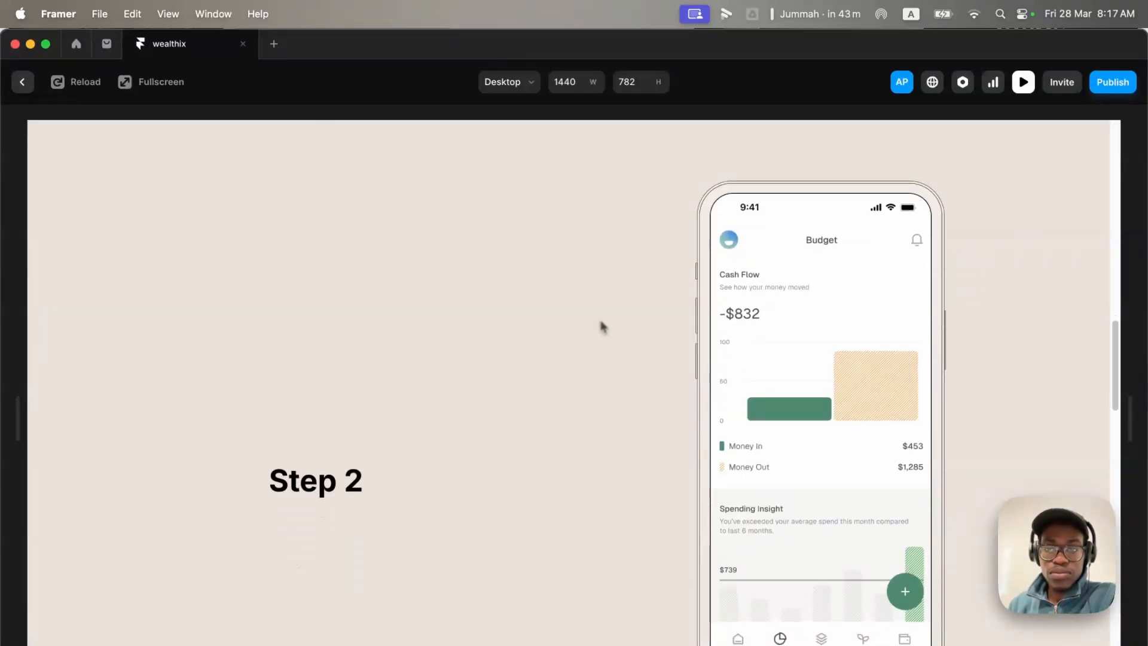
scroll(603, 326, up, 3)
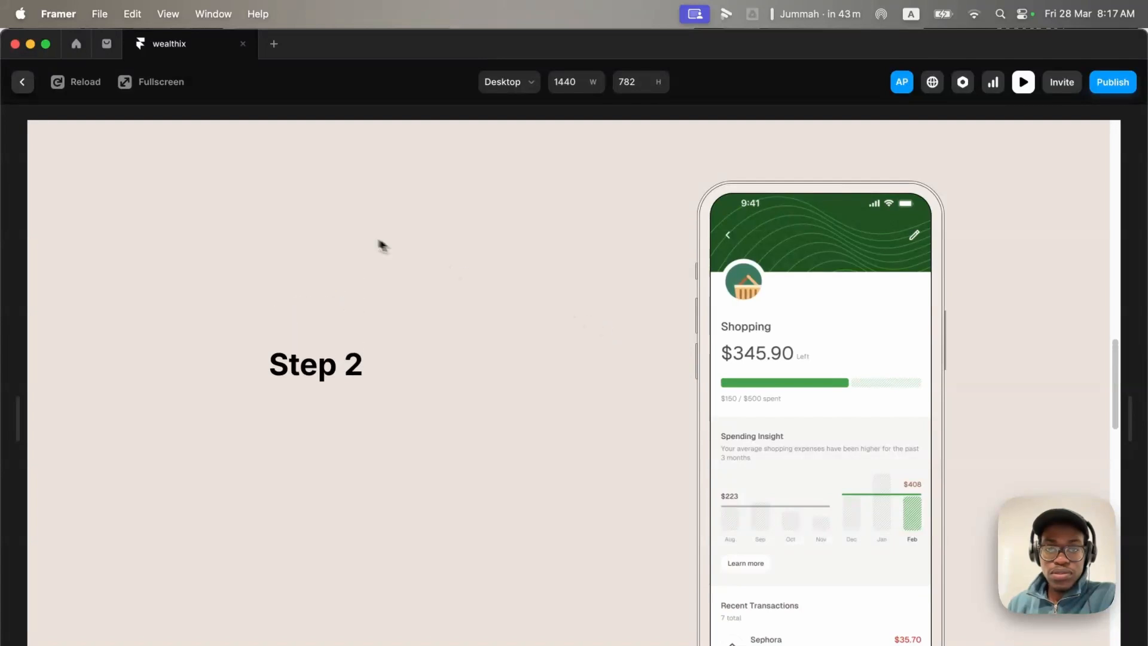
scroll(723, 269, up, 5)
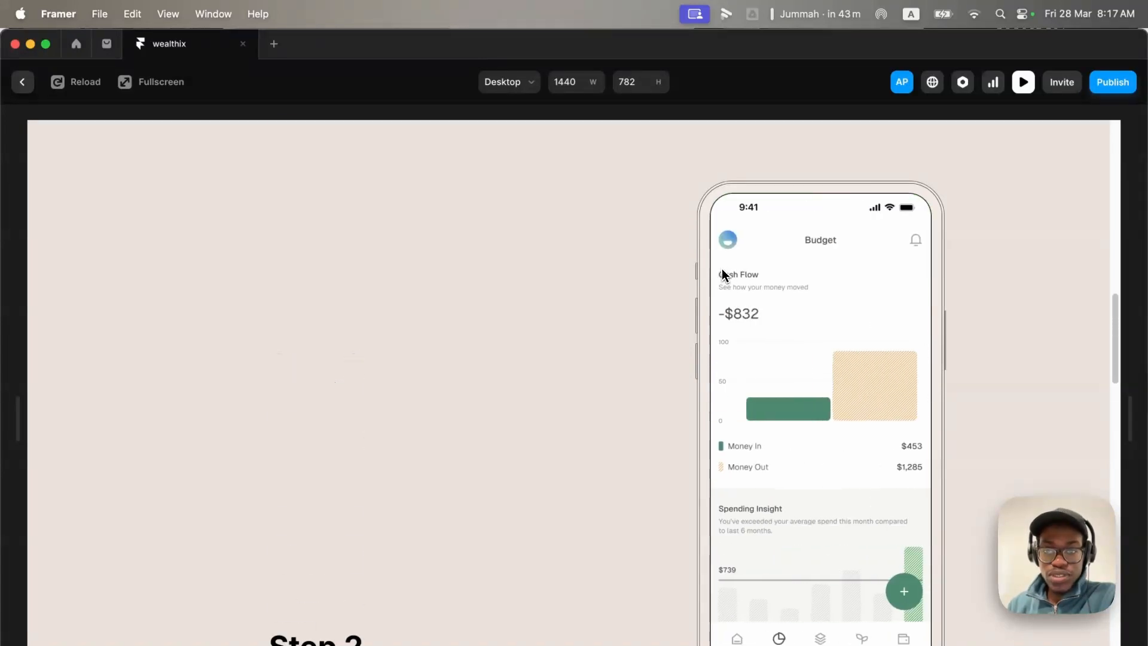
scroll(574, 383, down, 10)
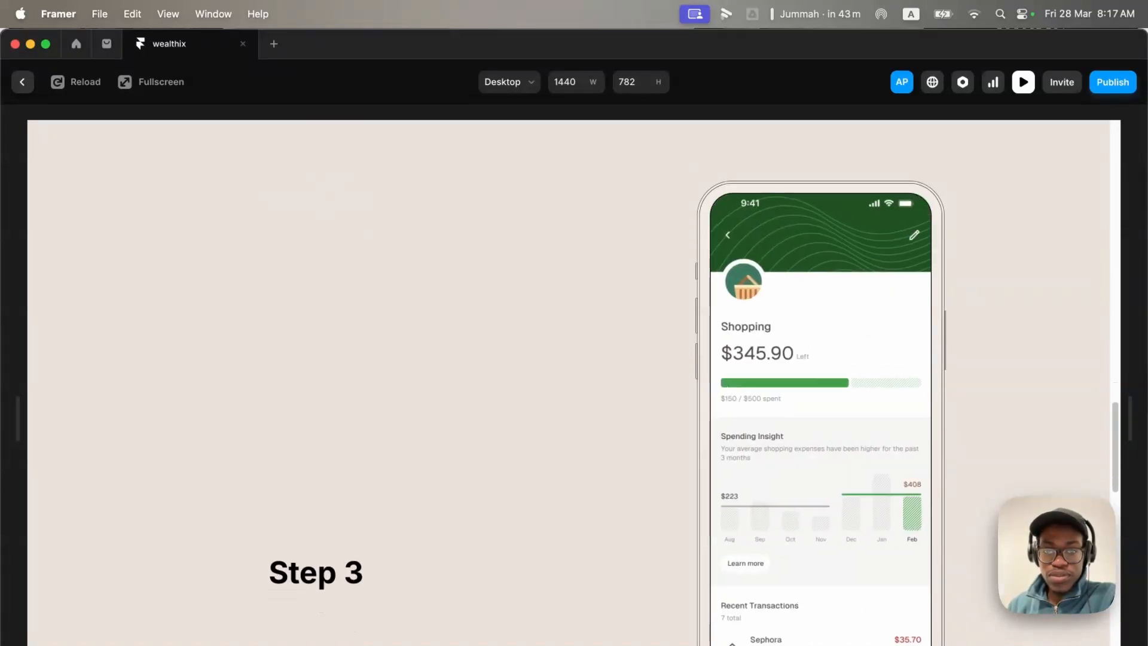
scroll(574, 383, down, 10)
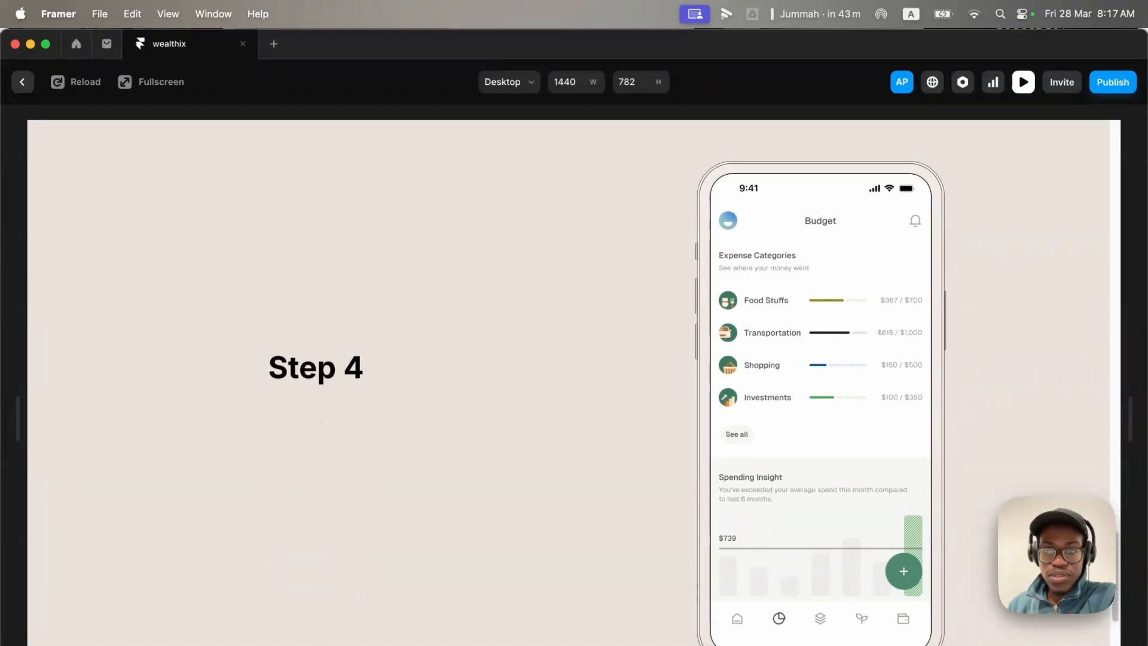
scroll(731, 267, up, 5)
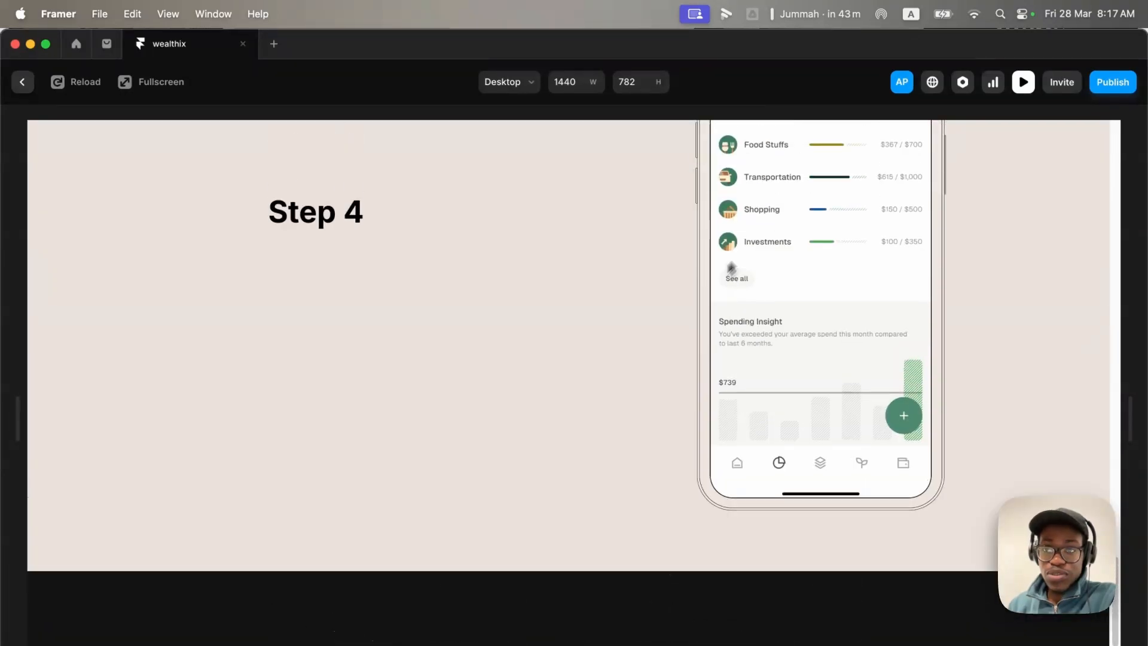
click(1023, 82)
Delete the step 4 section from the text stack on the test page.
scroll(510, 460, down, 5)
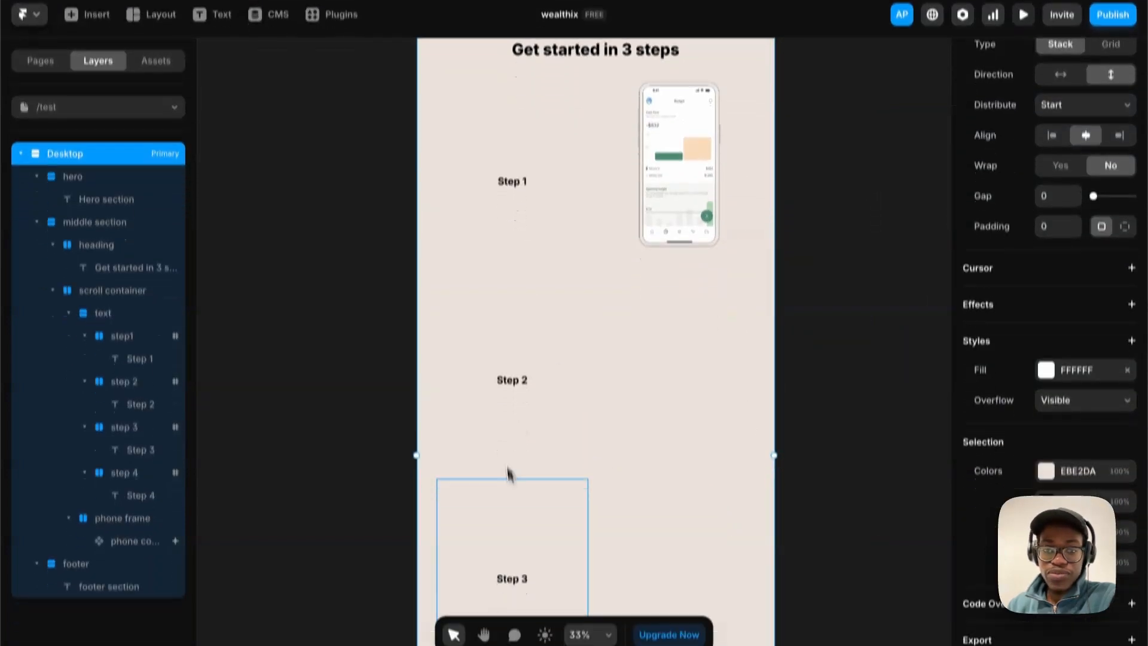
scroll(533, 517, down, 4)
click(536, 543)
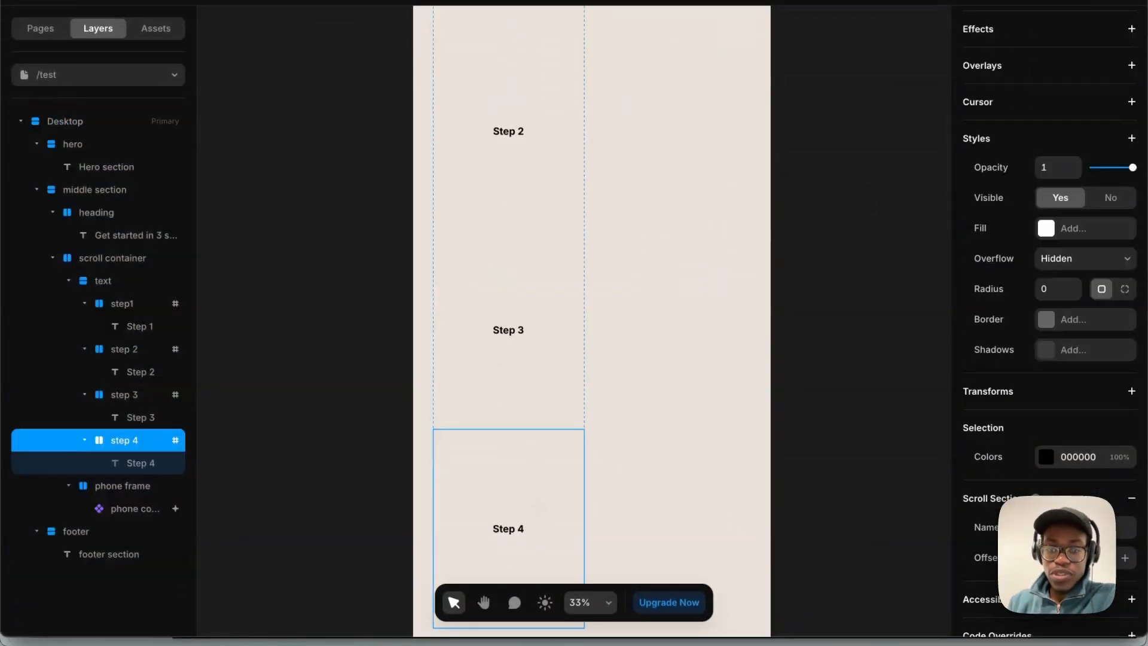
key(Delete)
Set the scroll container's height to 300vh.
scroll(520, 385, up, 5)
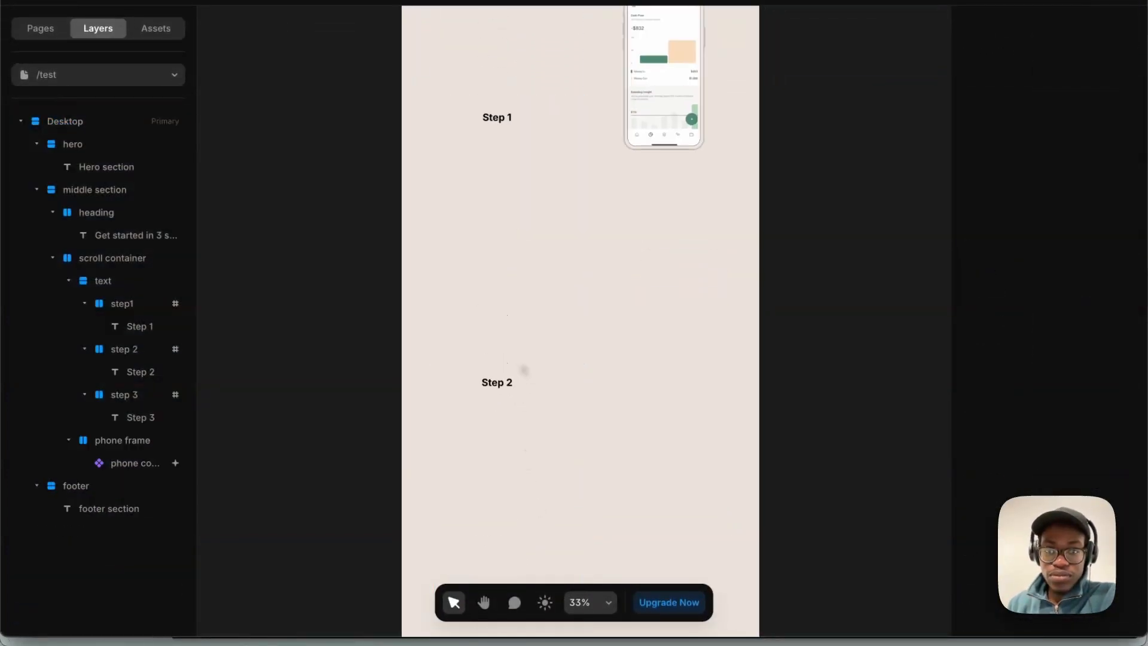
click(525, 286)
click(646, 377)
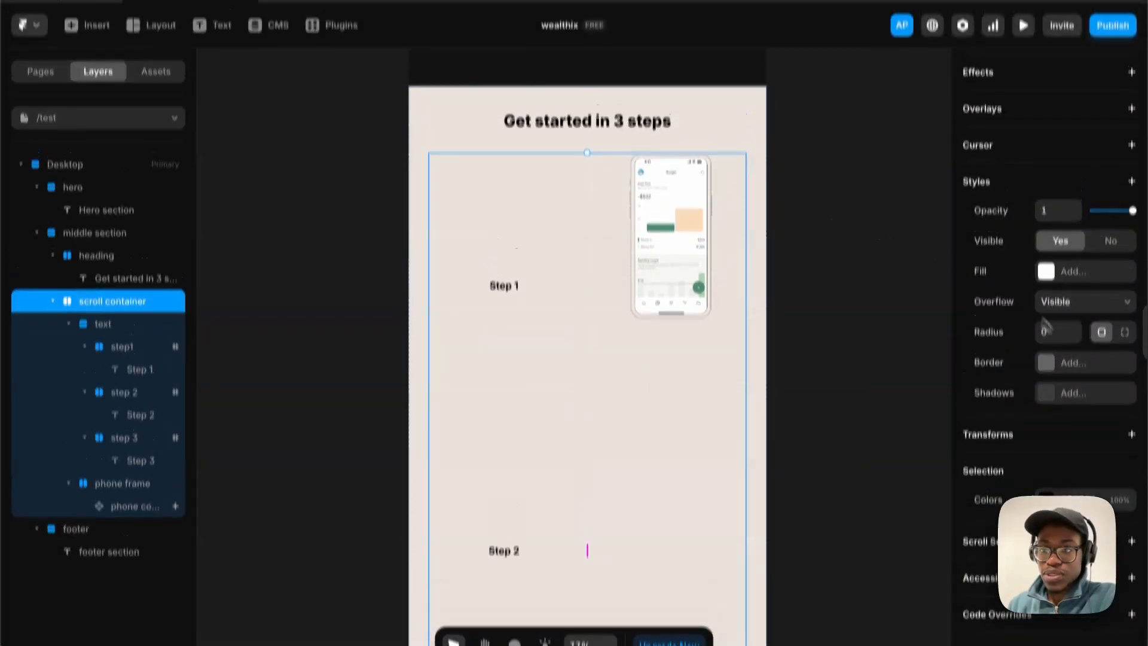
scroll(1050, 239, up, 10)
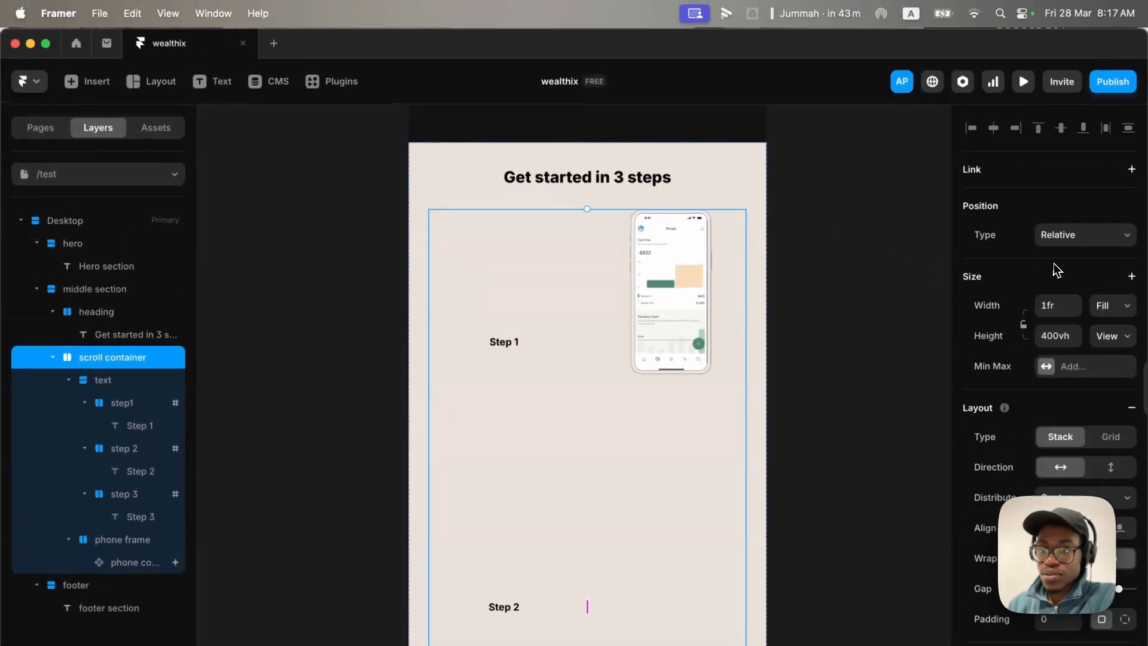
click(1064, 288)
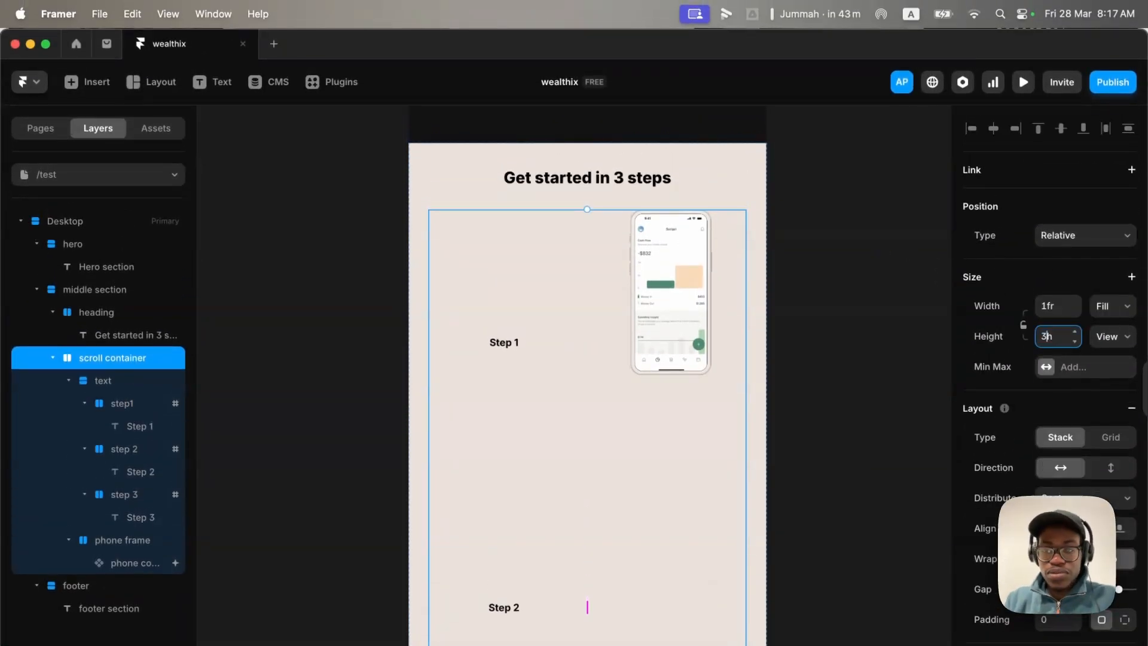
text(300h)
key(Return)
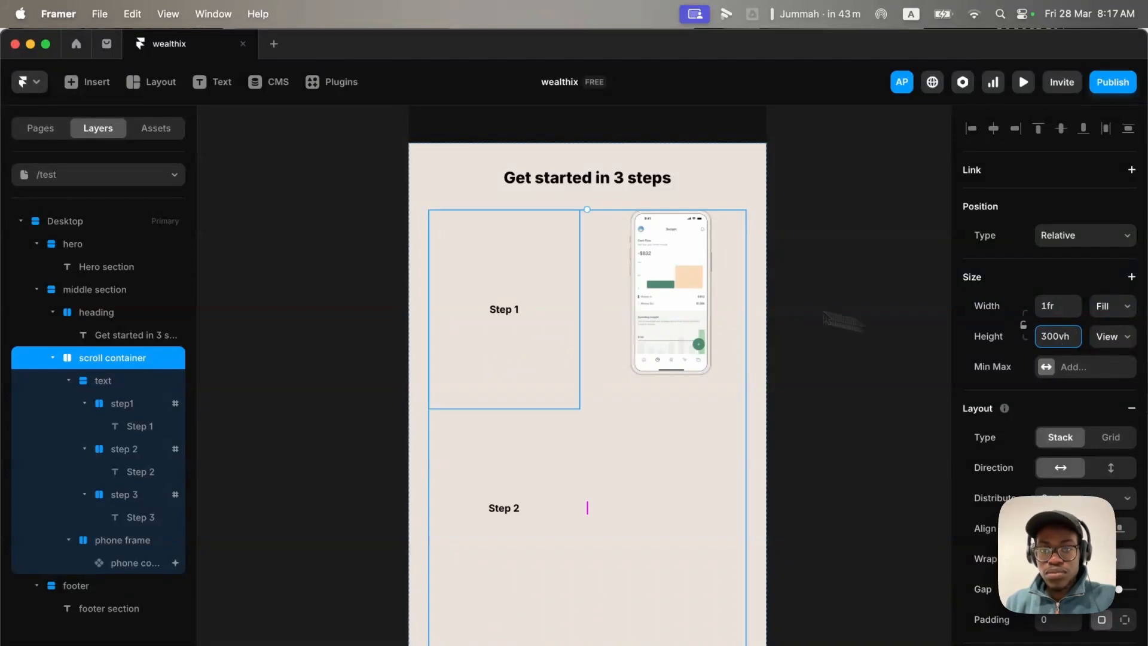
Preview the test page with its three steps, scroll down to the footer section, and return to the canvas.
scroll(543, 235, up, 1)
scroll(543, 240, up, 1)
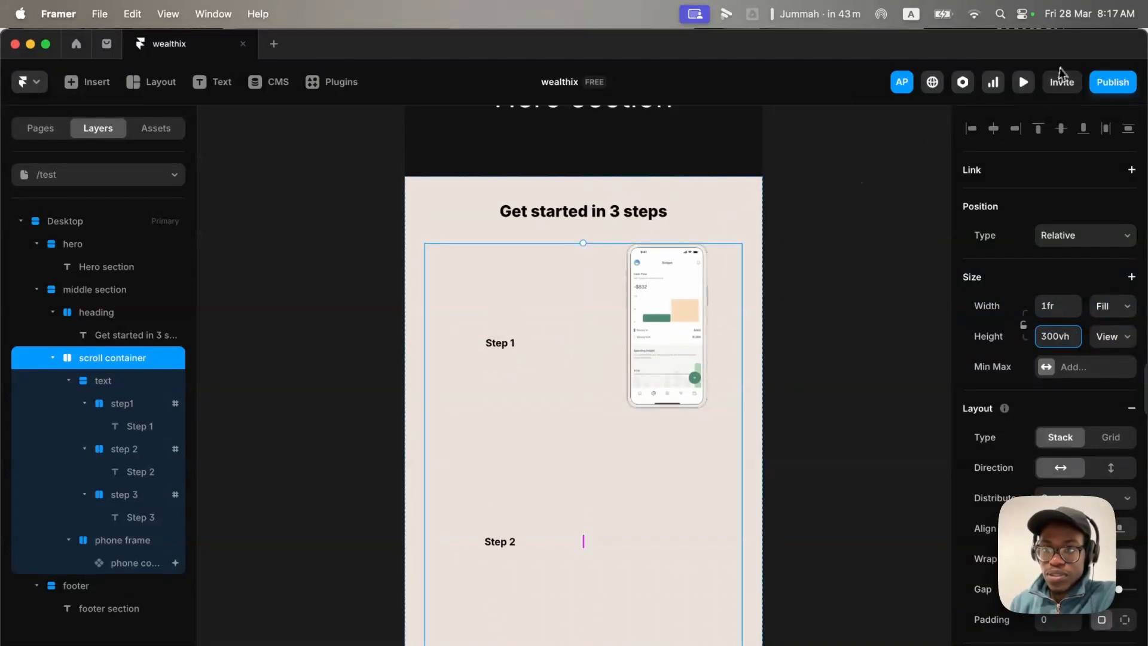
click(1030, 86)
scroll(568, 383, down, 15)
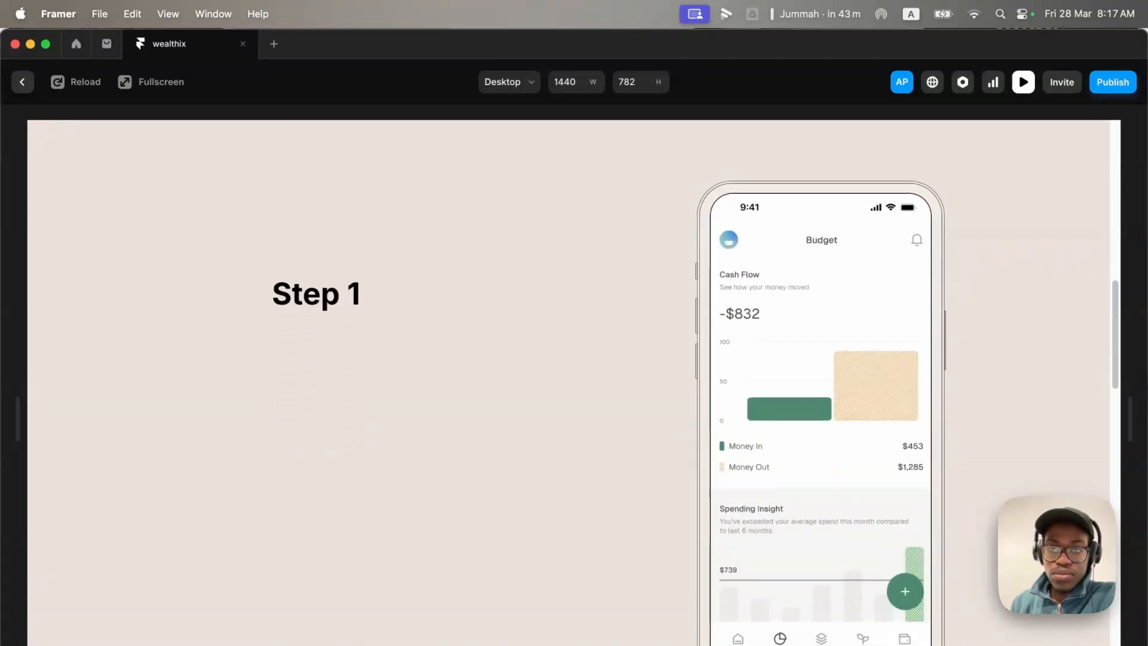
scroll(568, 383, down, 10)
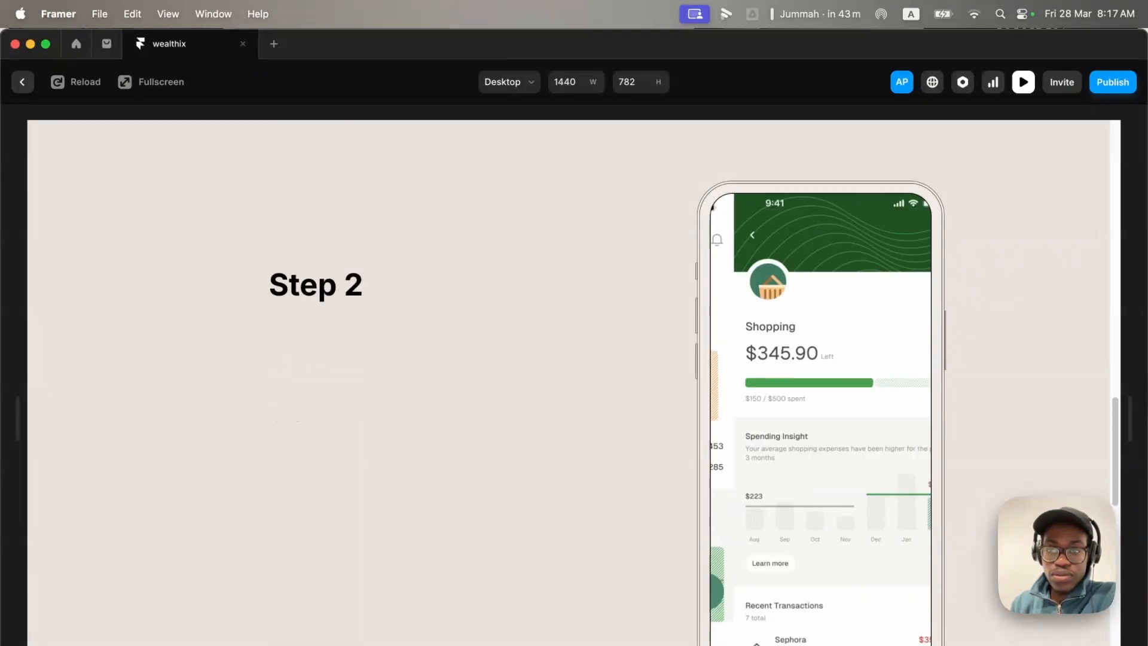
scroll(721, 421, down, 10)
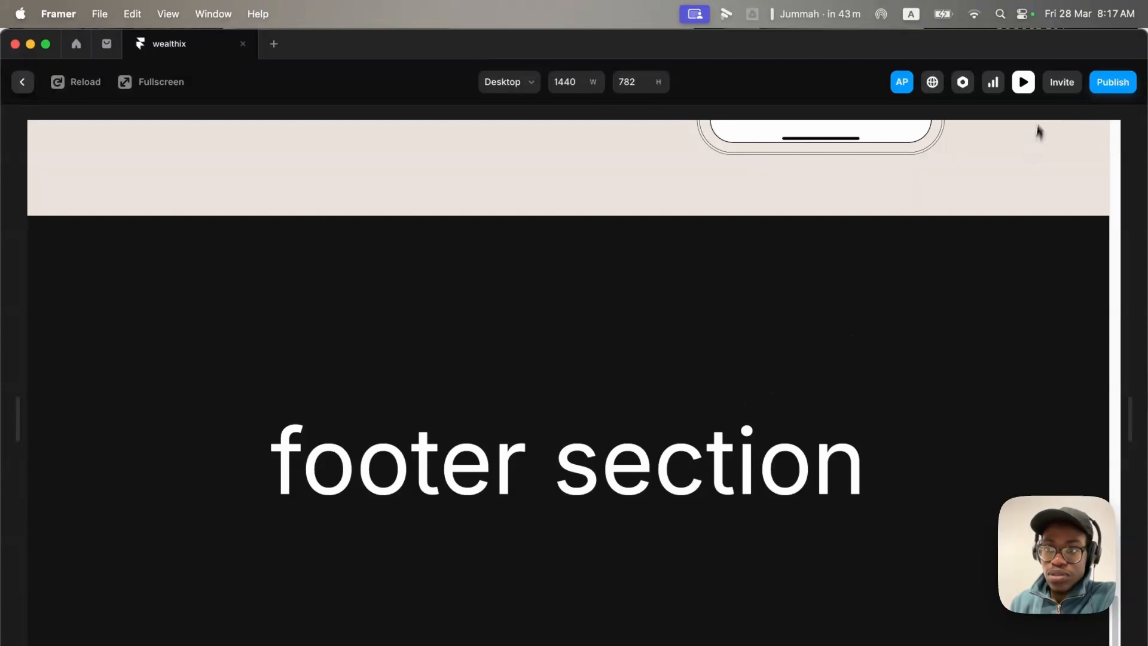
click(1025, 86)
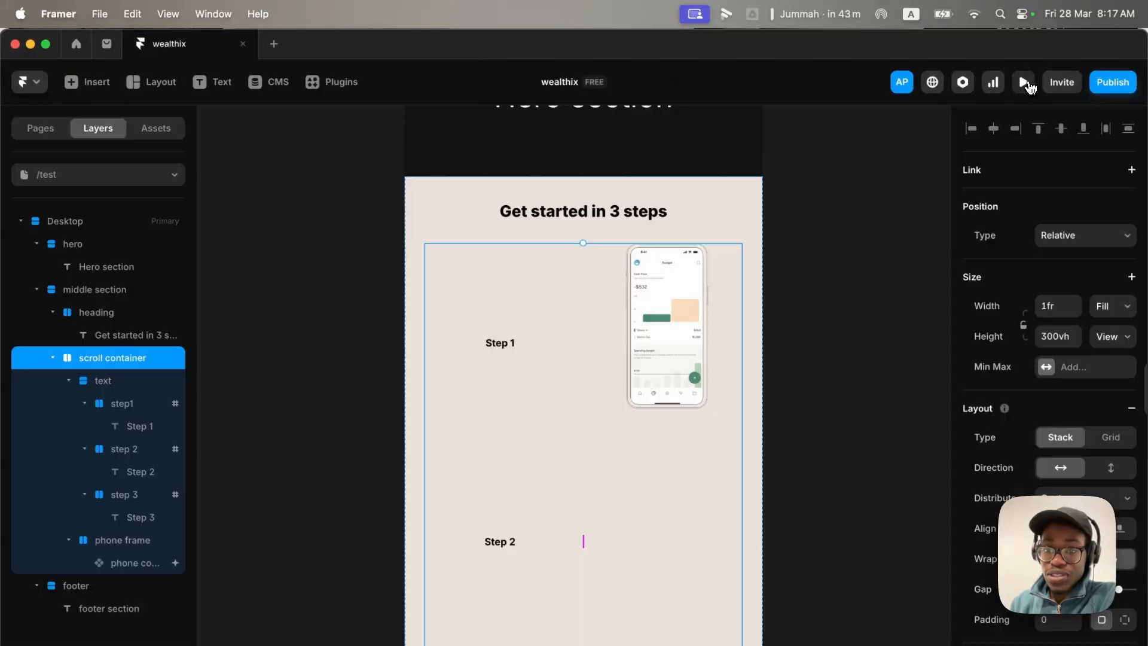
Set the phone component's scroll variant viewport trigger to the bottom and preview the page down to Step 3.
click(677, 328)
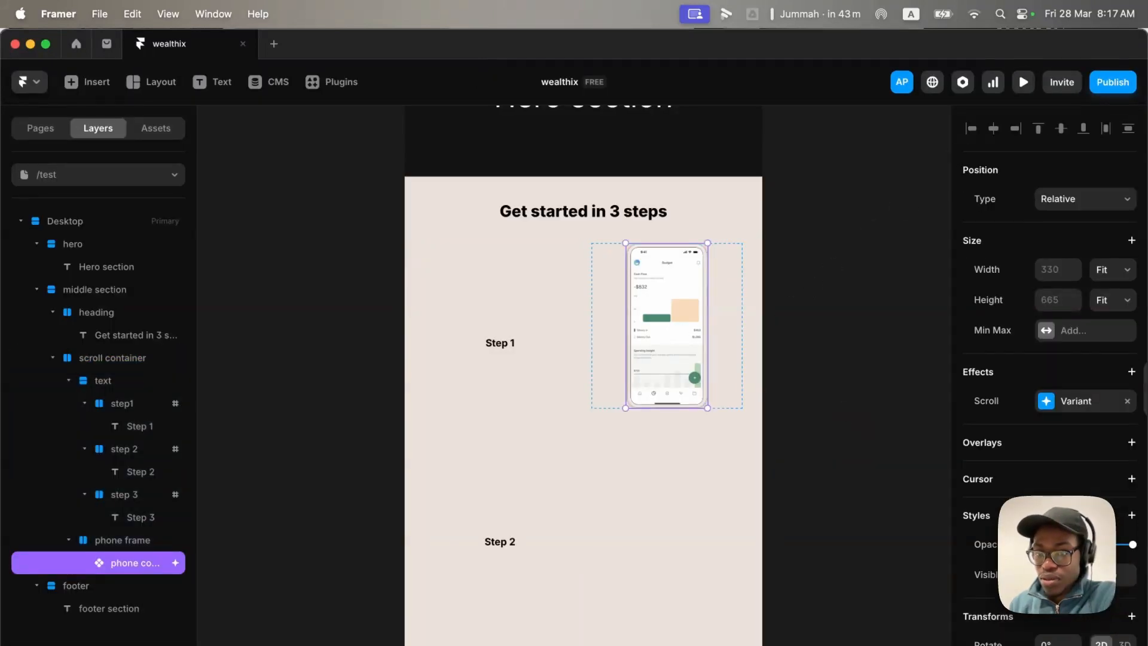
click(1049, 403)
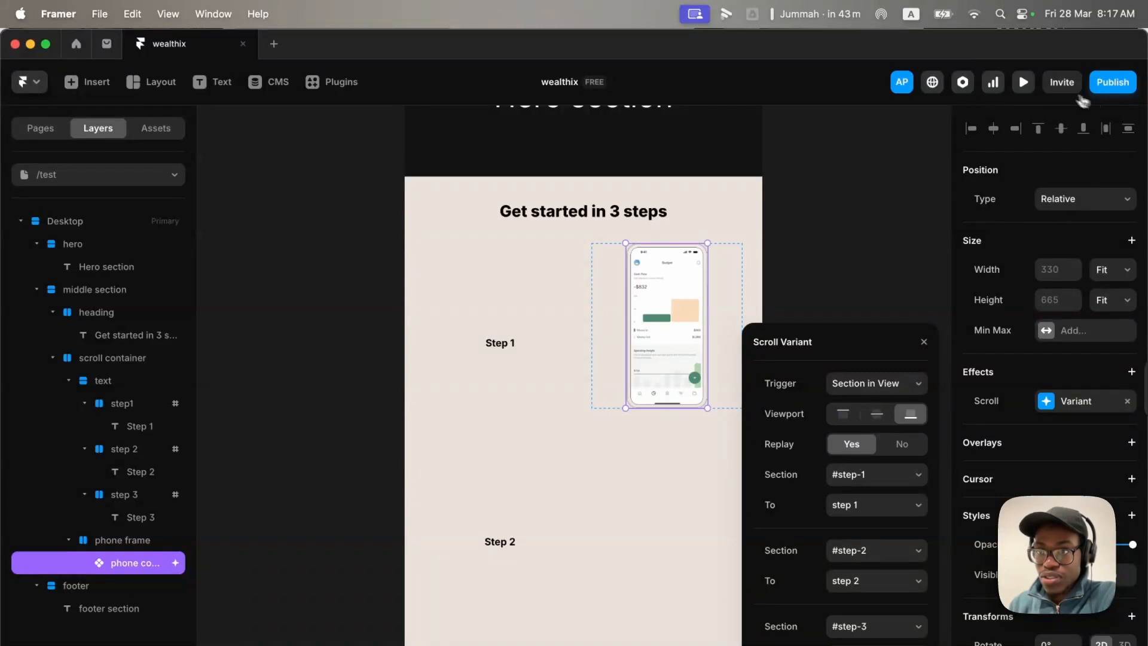
click(1023, 81)
scroll(769, 371, down, 15)
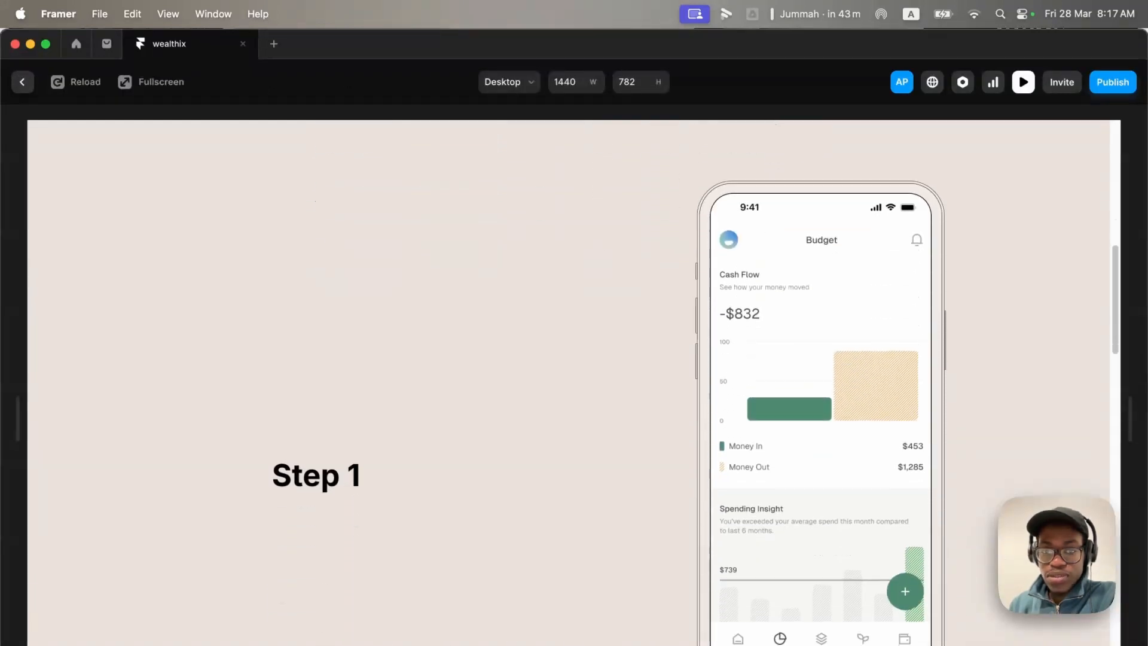
scroll(769, 371, down, 10)
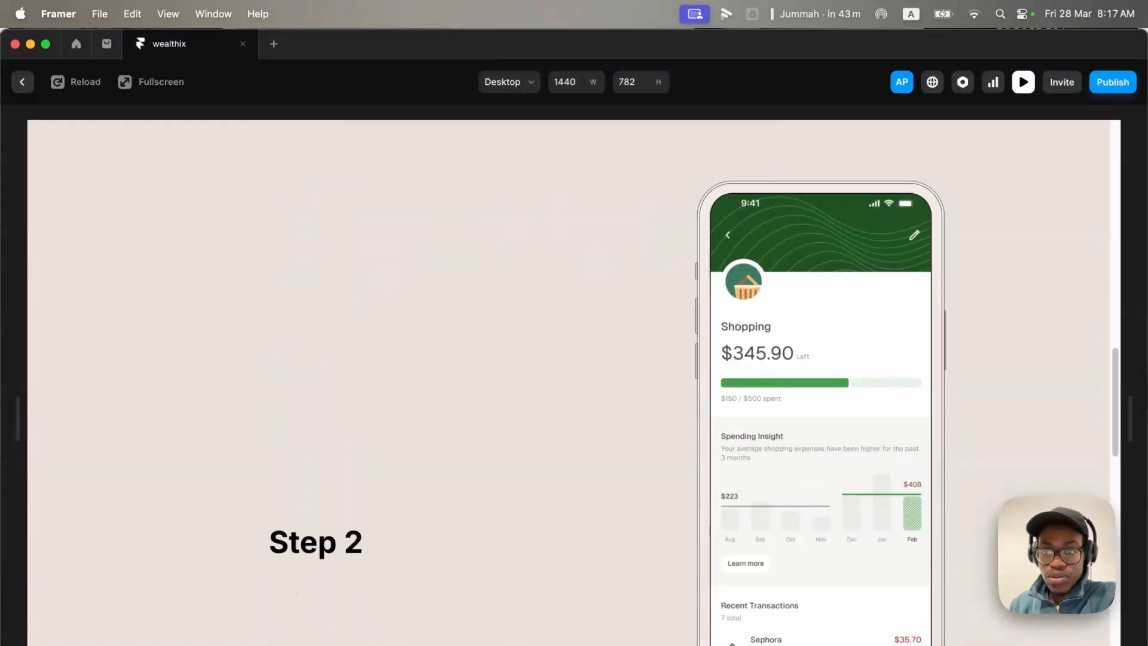
scroll(769, 371, down, 10)
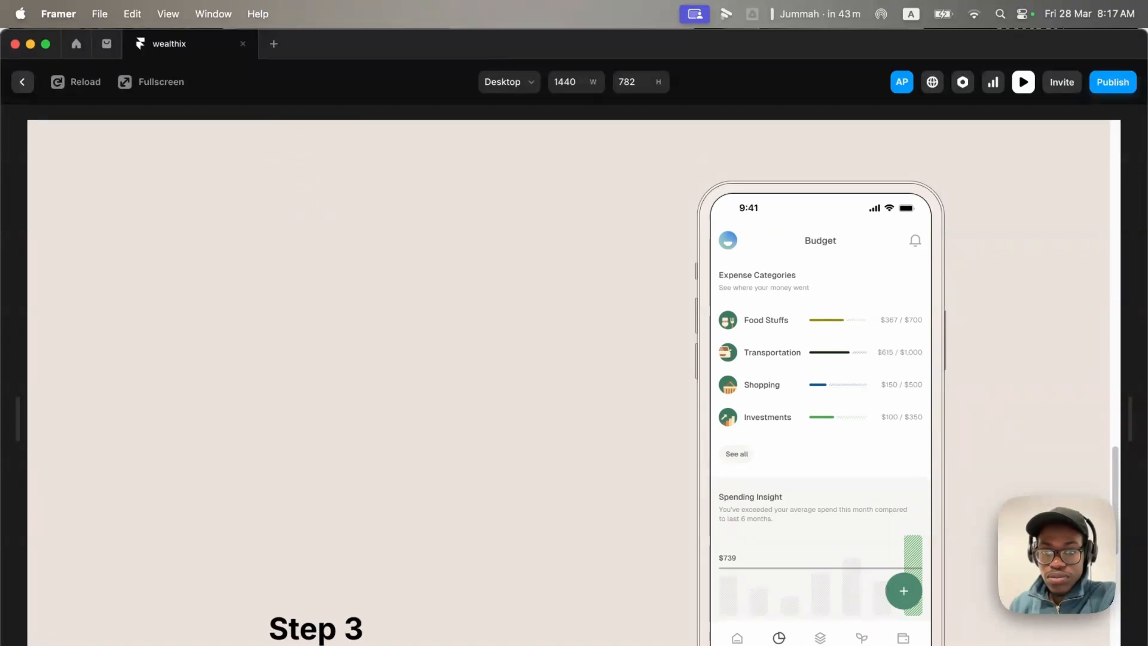
Check in the preview how the phone screens switch while scrolling back and forth between Step 3 and Step 1.
scroll(767, 377, down, 3)
scroll(851, 379, up, 10)
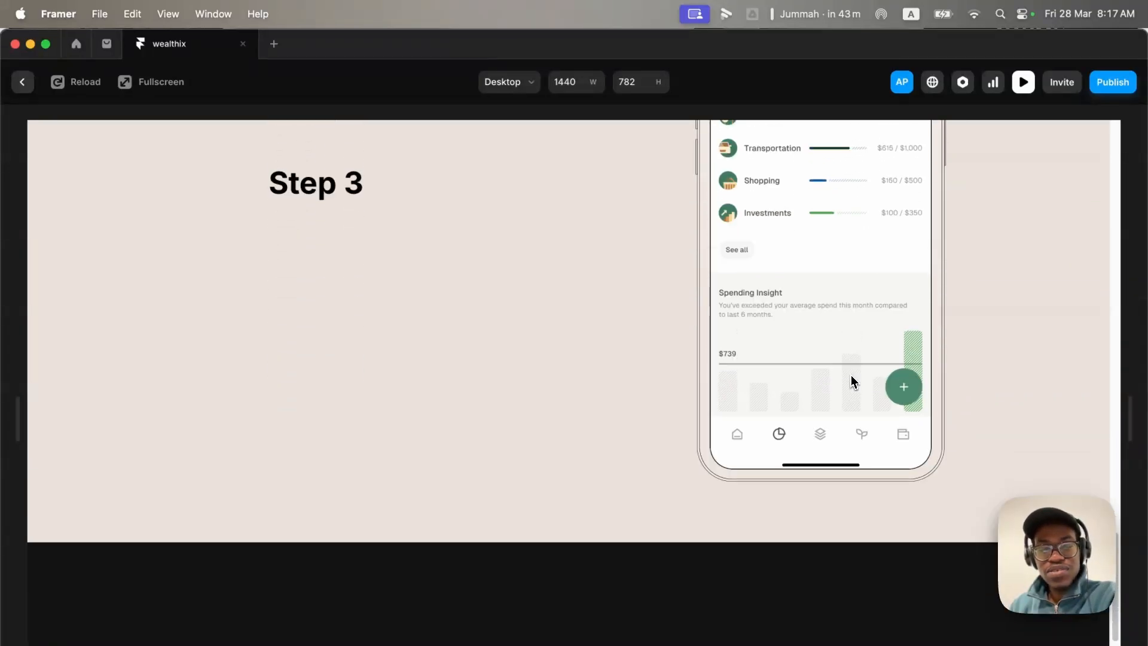
scroll(574, 383, up, 5)
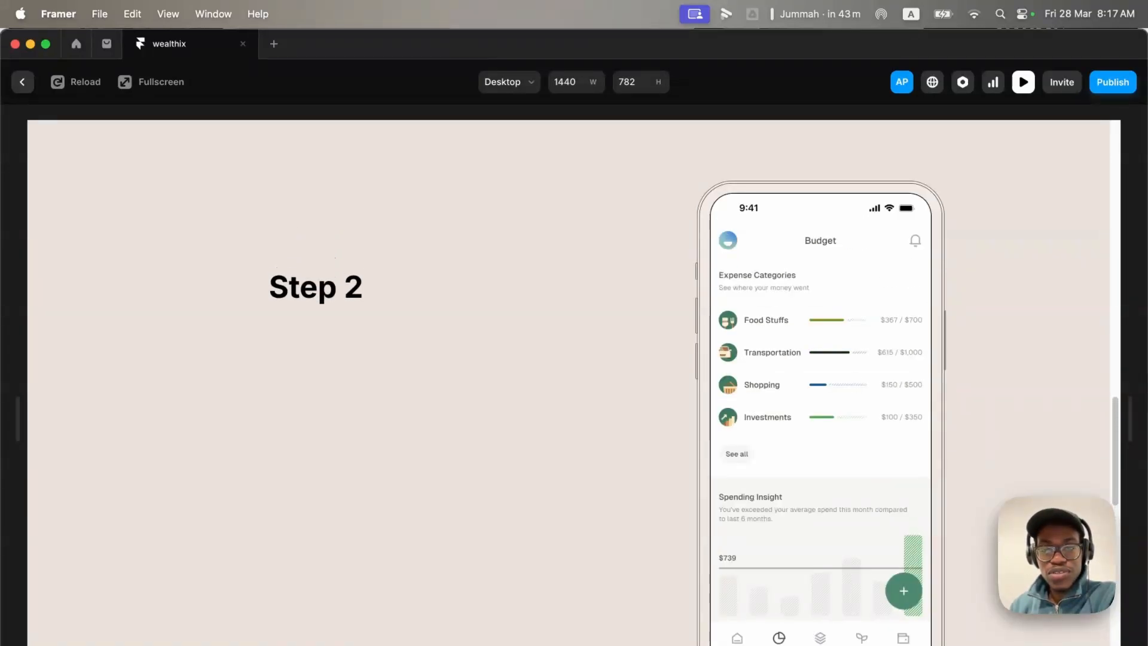
scroll(574, 382, up, 1)
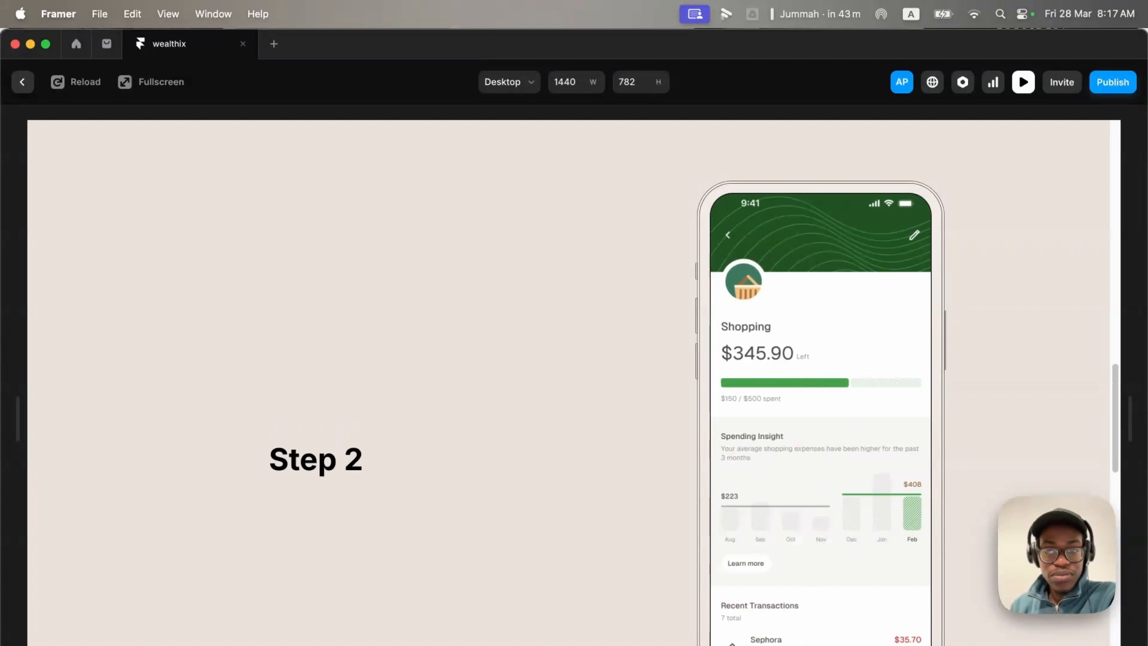
scroll(574, 383, up, 5)
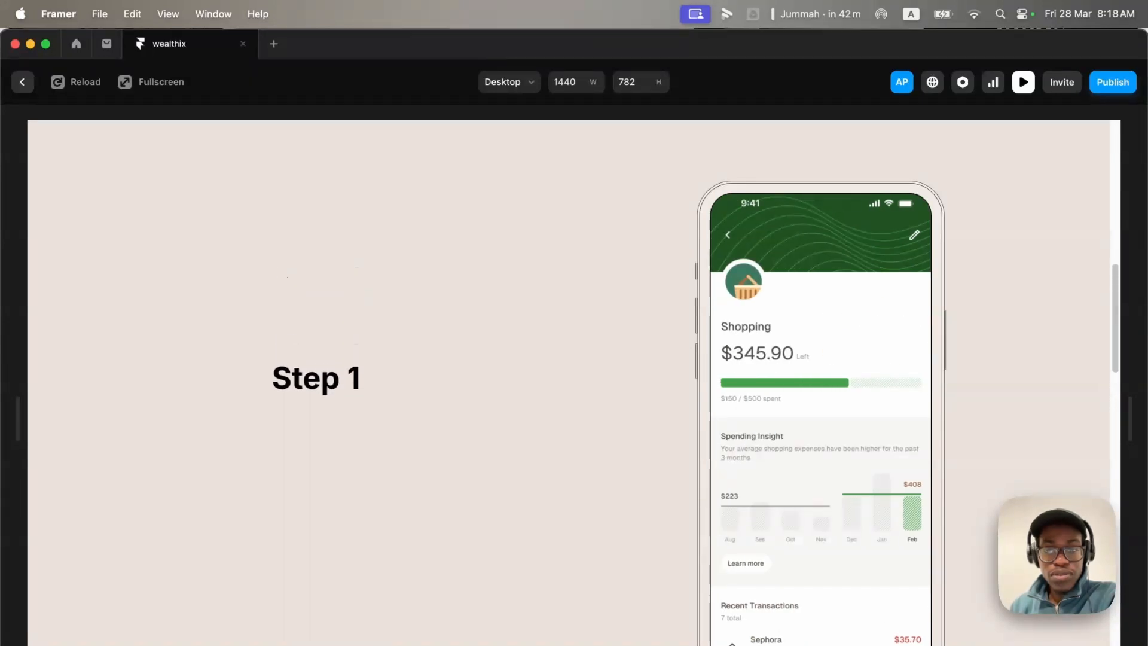
scroll(574, 382, up, 4)
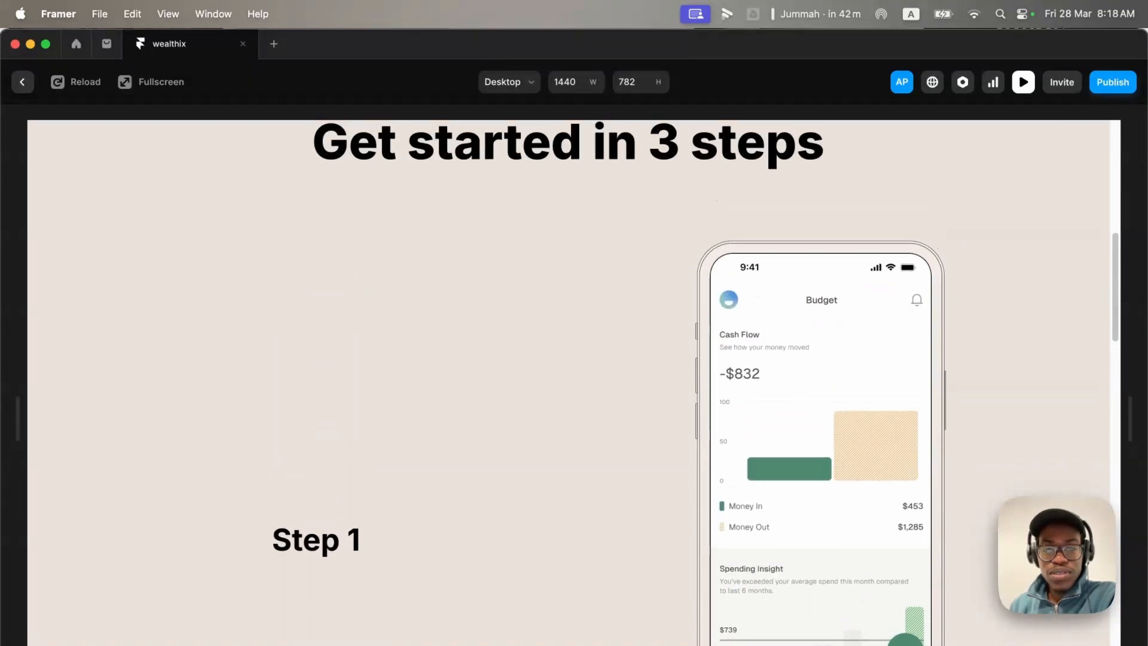
scroll(855, 383, down, 6)
scroll(852, 389, up, 5)
scroll(852, 389, down, 3)
scroll(852, 389, down, 2)
scroll(852, 389, up, 3)
scroll(852, 389, down, 2)
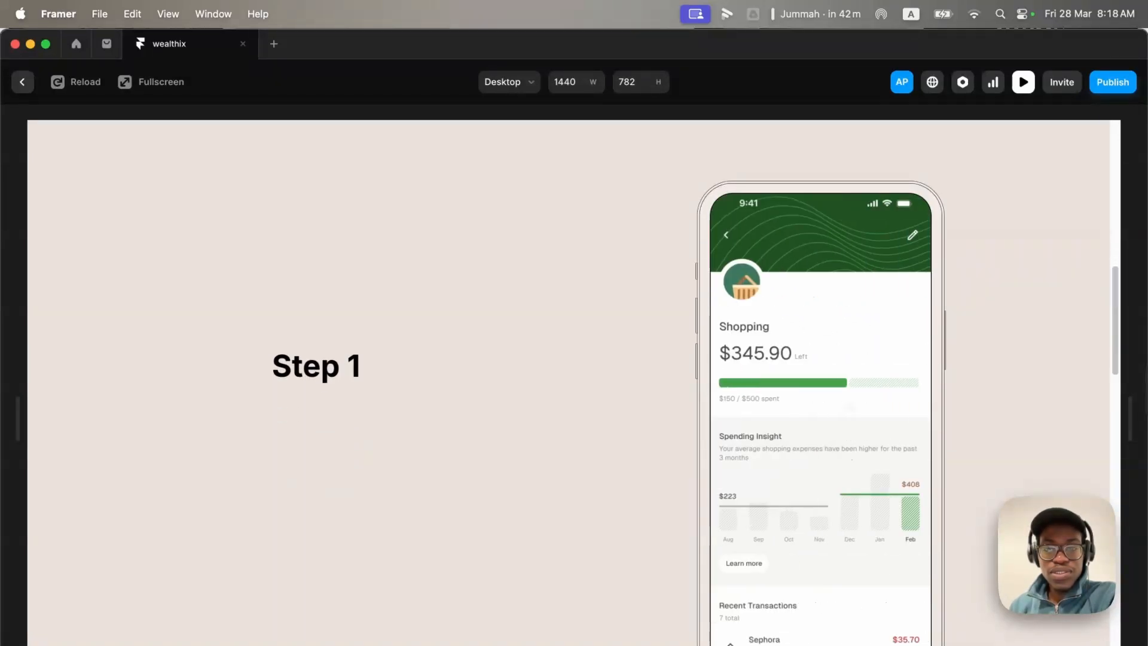
Set the phone component's scroll variant viewport trigger to the center and preview the screen changes between Step 1 and Step 2.
click(1025, 84)
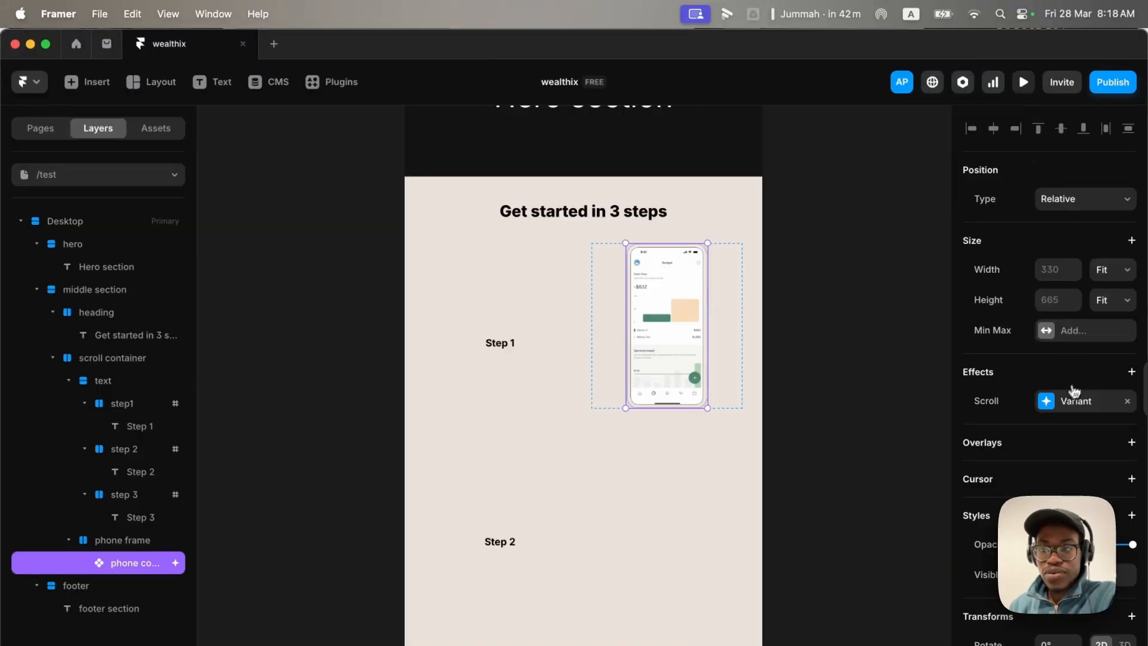
click(1054, 402)
click(886, 418)
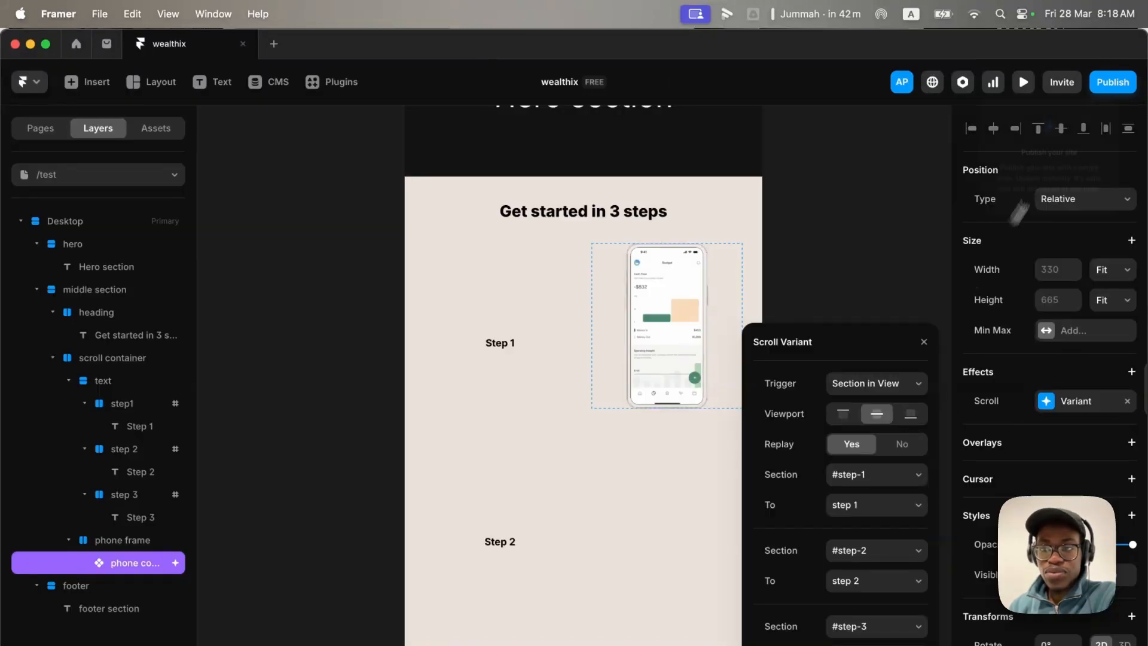
click(1023, 82)
scroll(799, 311, down, 10)
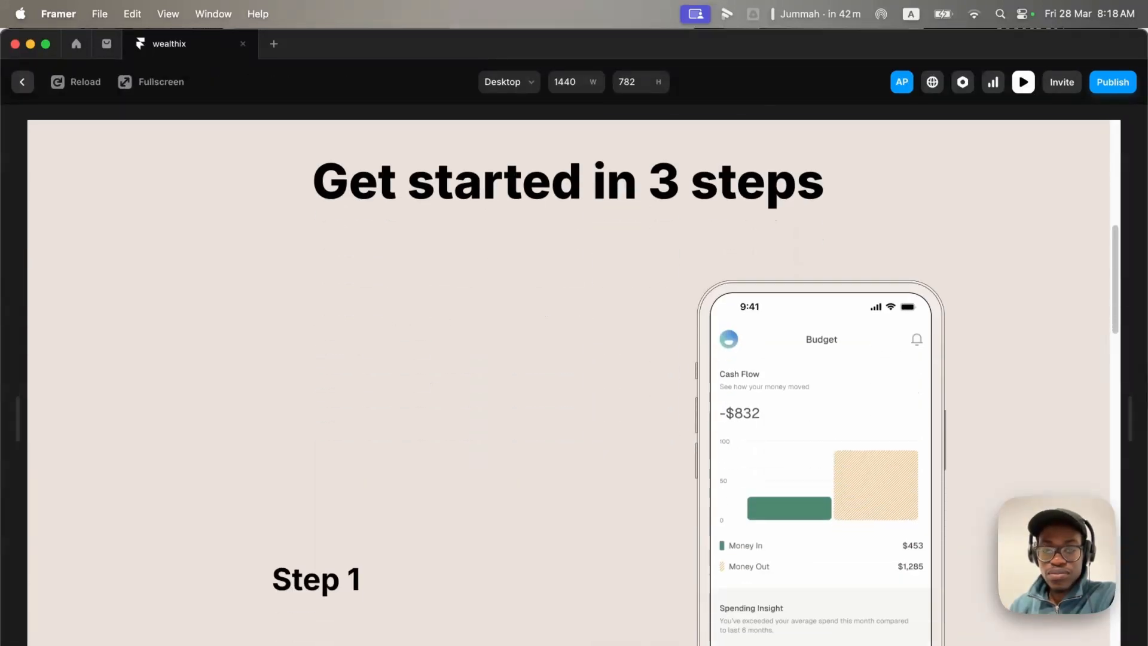
scroll(799, 311, down, 5)
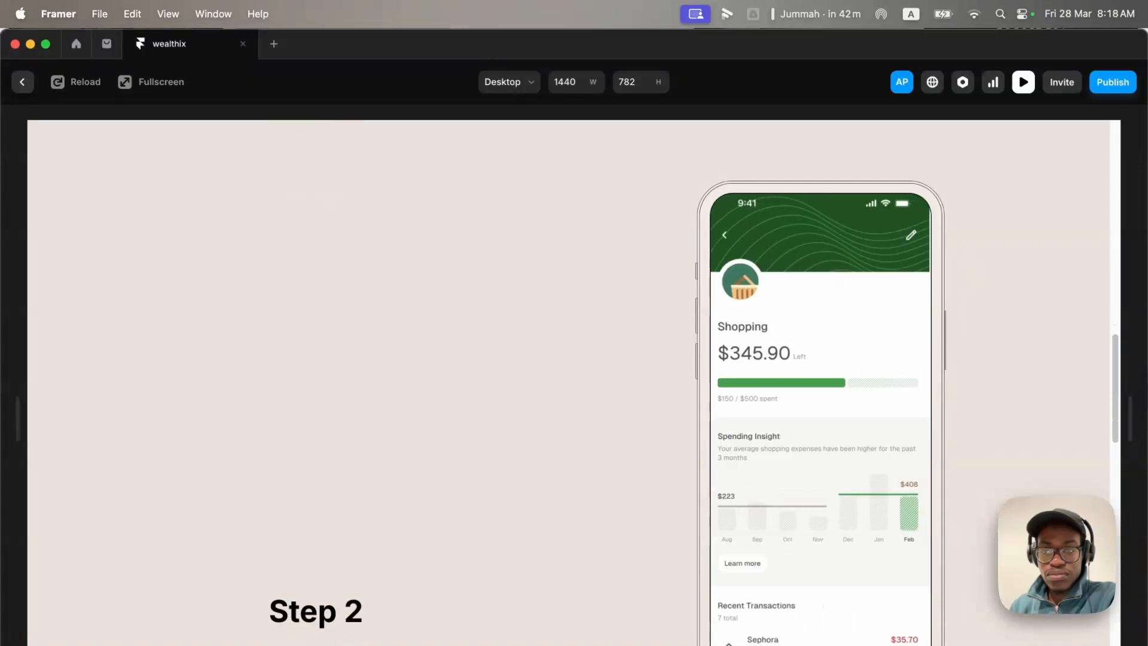
scroll(574, 383, down, 1)
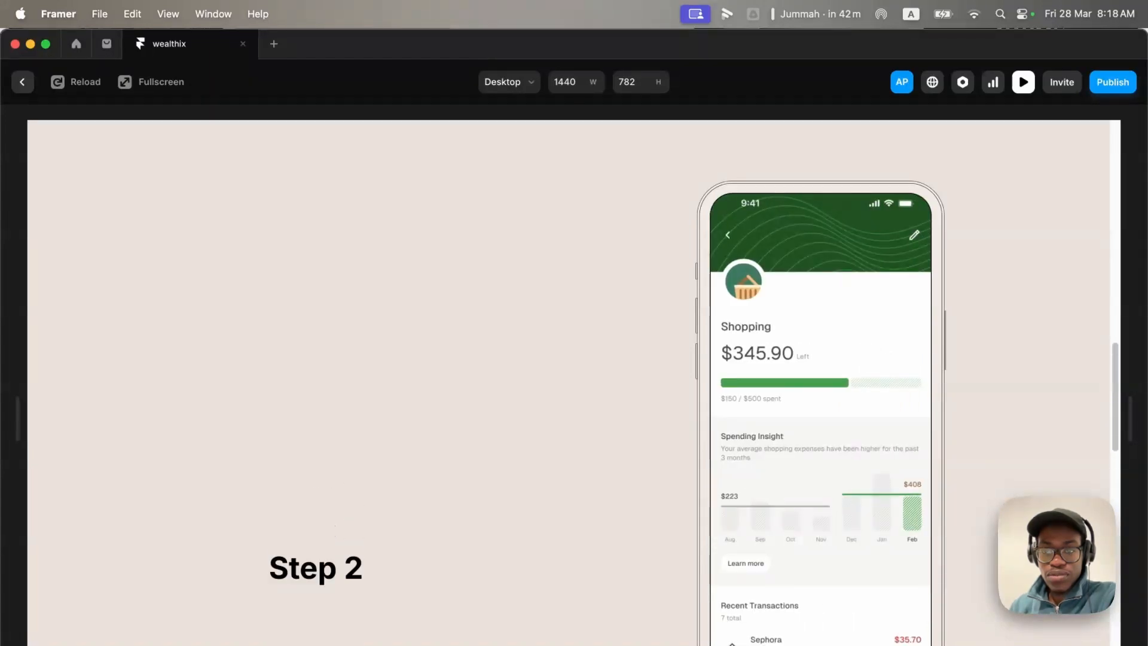
scroll(574, 383, up, 5)
scroll(574, 382, down, 3)
scroll(797, 312, down, 1)
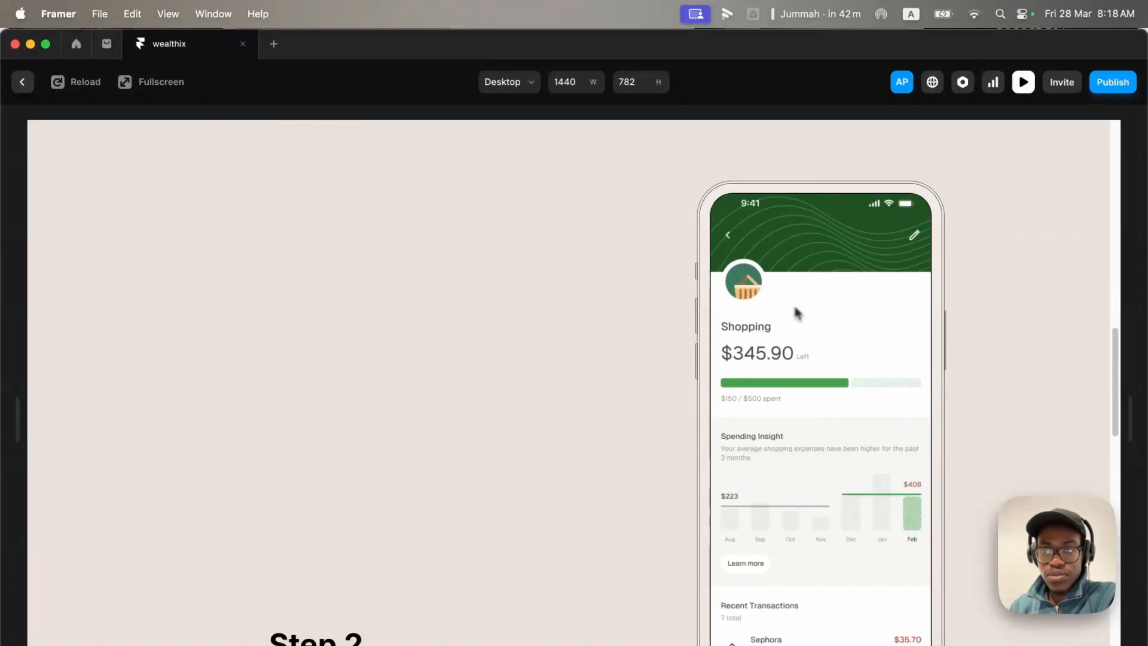
Set the phone component's scroll variant viewport trigger to the top.
click(1021, 88)
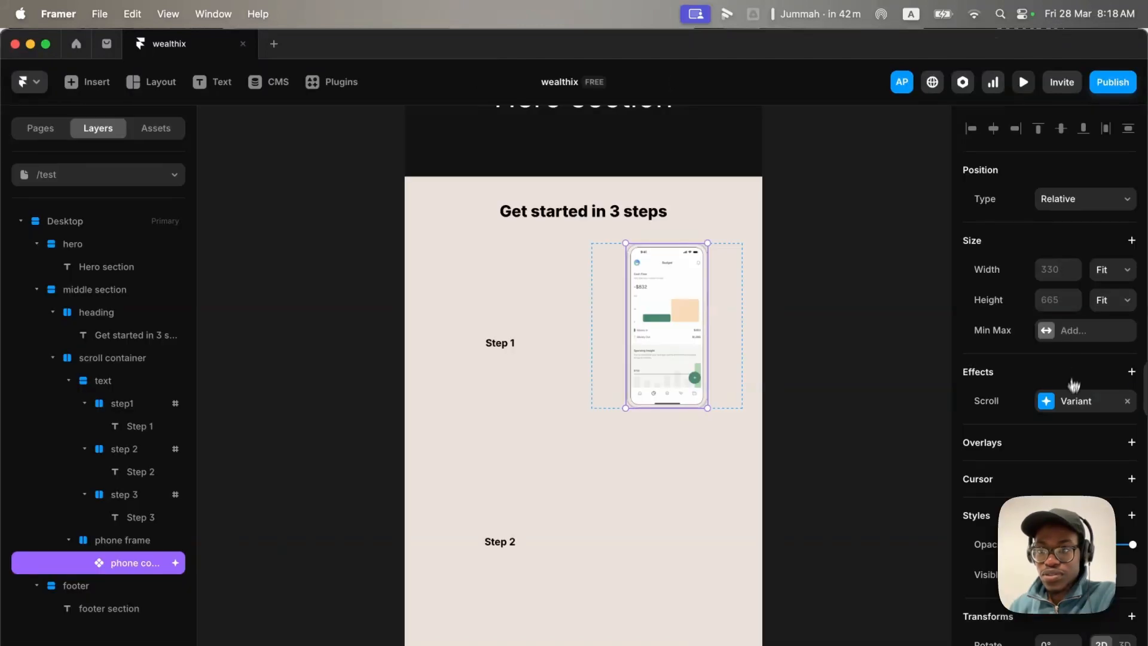
click(1048, 402)
click(844, 412)
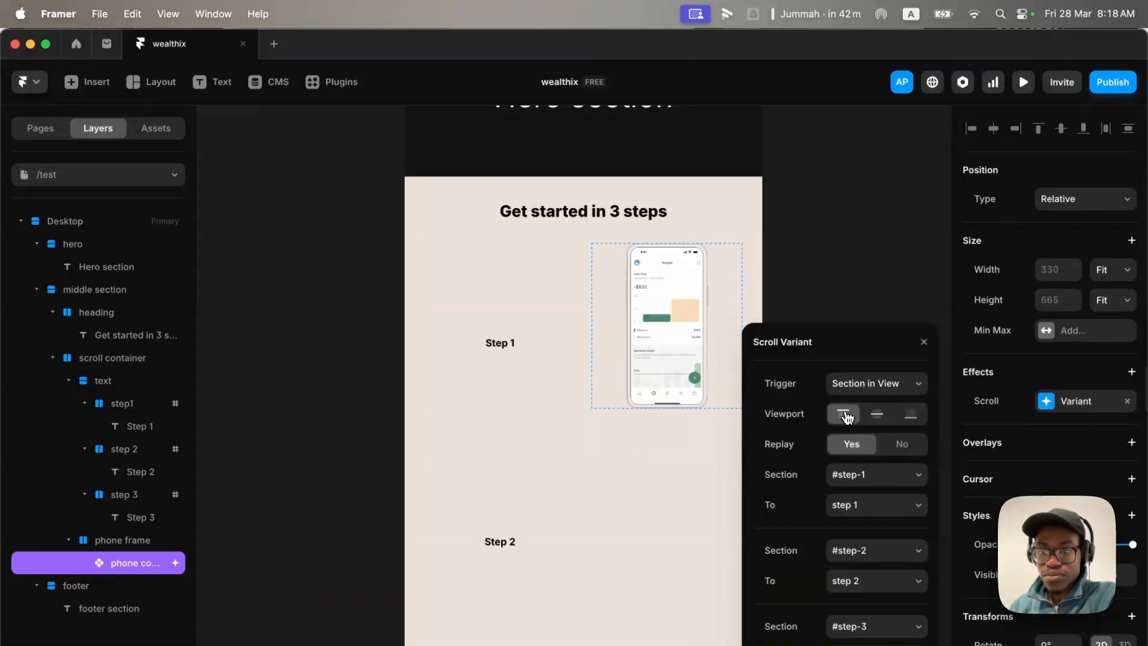
Preview the test page from the hero through Step 3, check the phone's screen changes in both scroll directions, and return to the canvas.
click(1024, 82)
scroll(704, 389, down, 10)
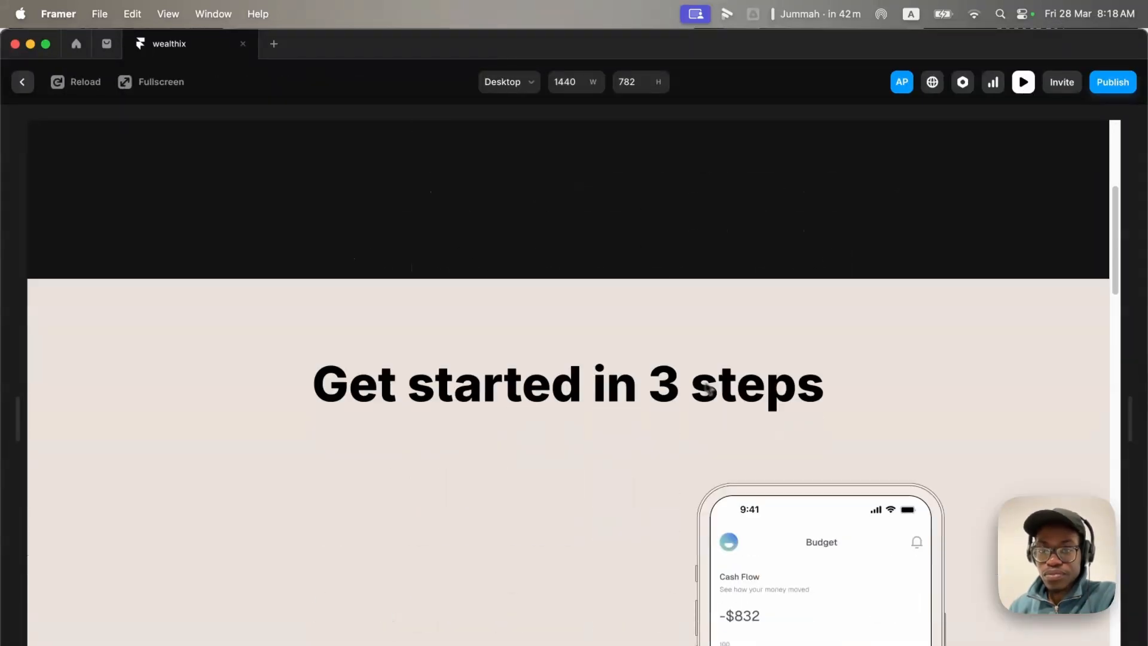
scroll(705, 389, down, 10)
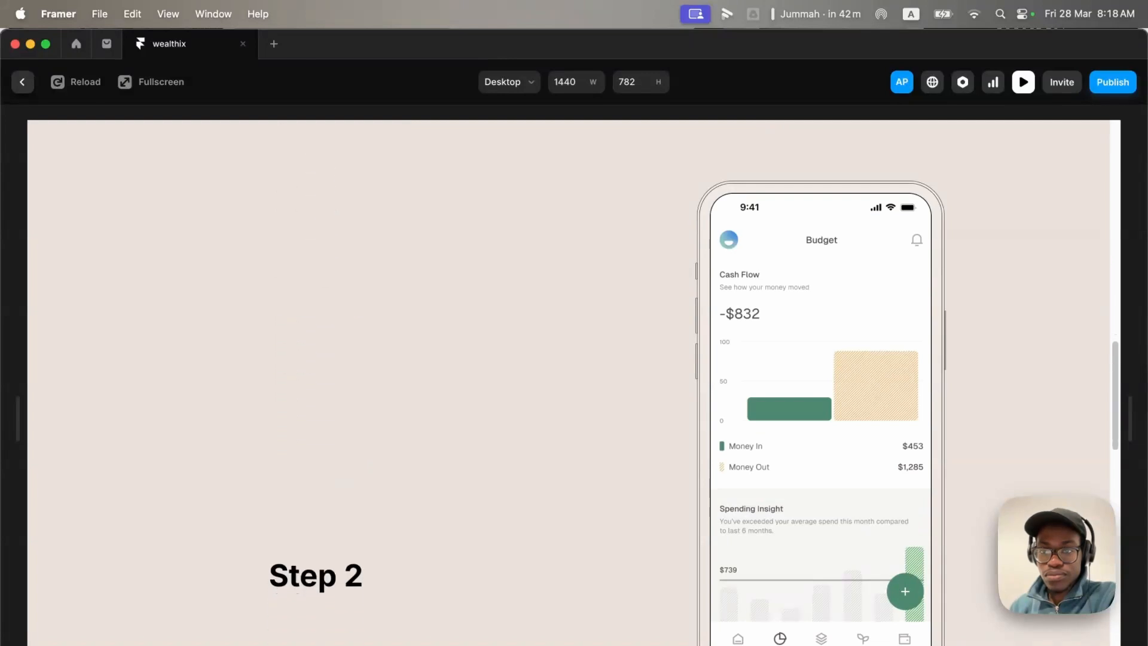
scroll(707, 389, down, 10)
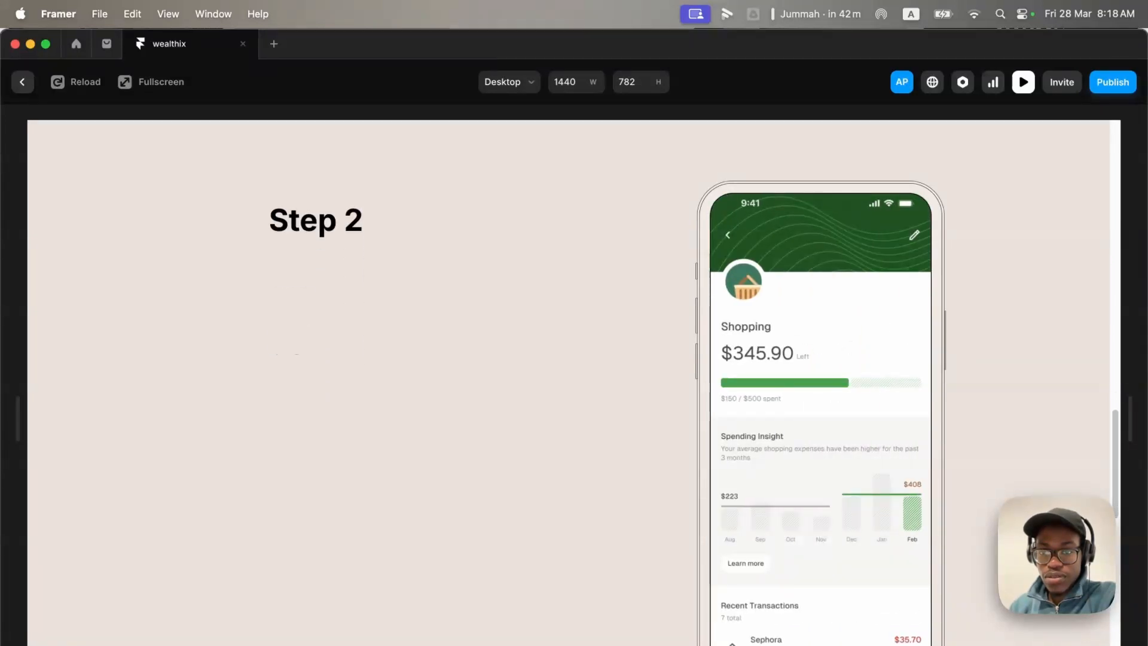
scroll(708, 390, down, 5)
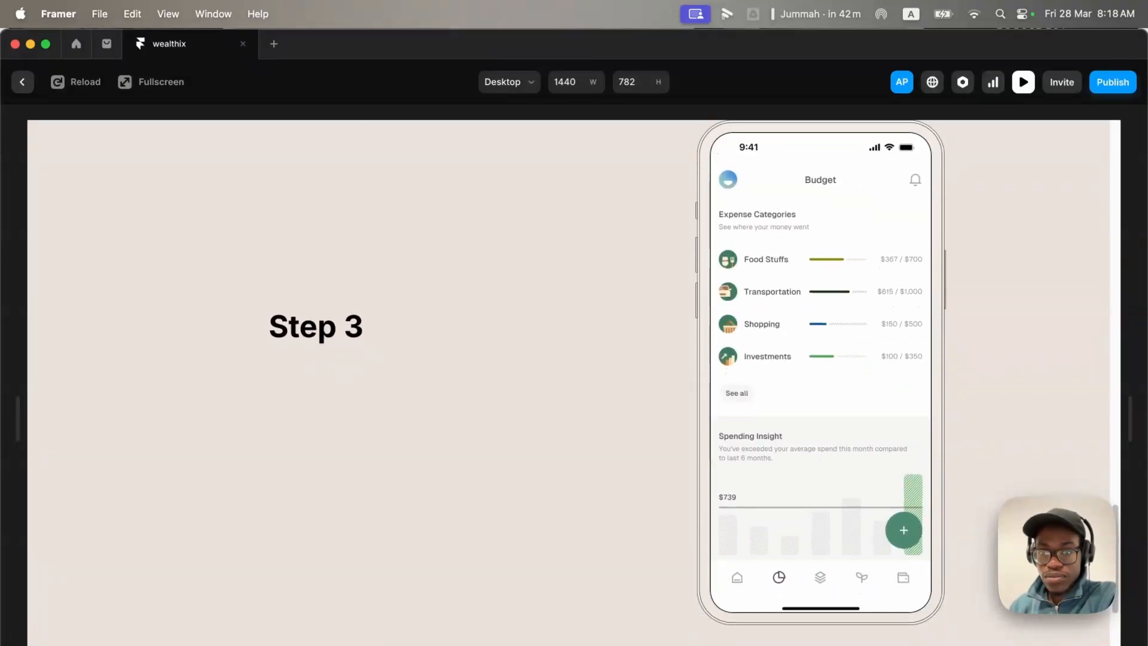
scroll(707, 390, up, 5)
scroll(568, 383, down, 4)
scroll(568, 383, up, 20)
scroll(568, 383, down, 8)
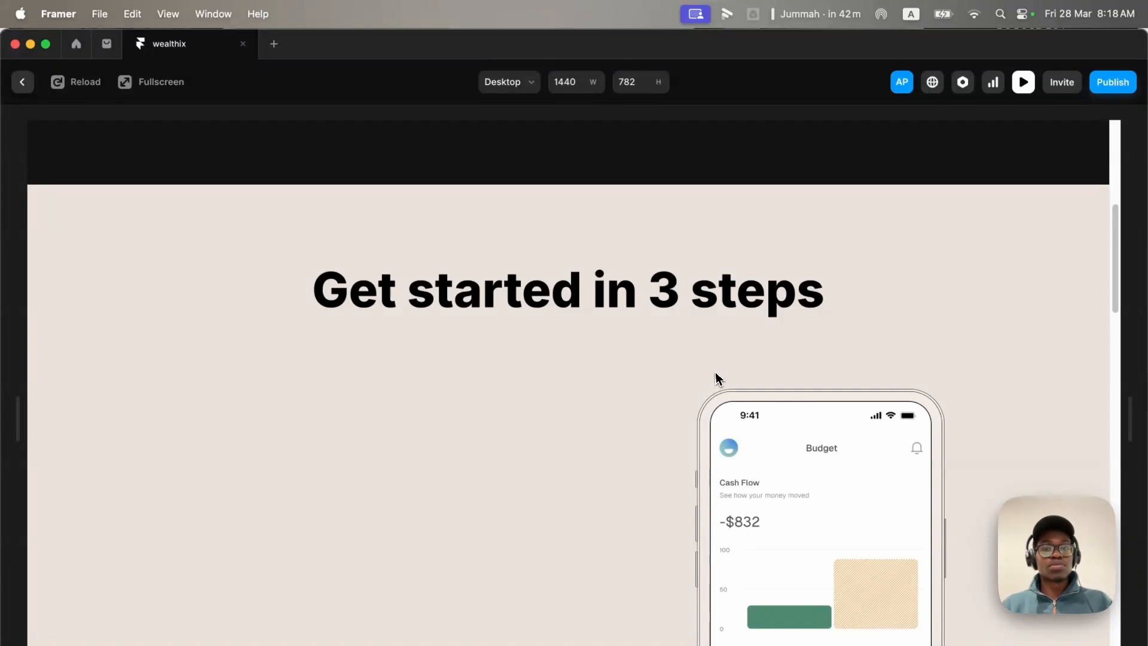
scroll(712, 360, down, 10)
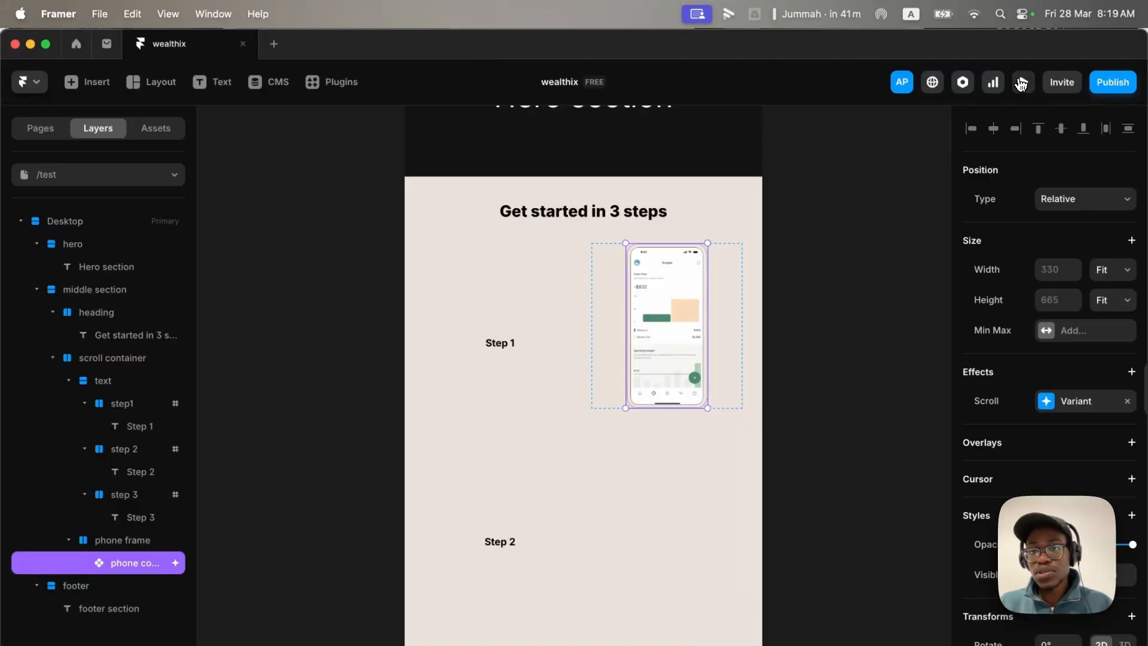
click(1023, 82)
scroll(694, 333, down, 10)
click(635, 373)
key(super+d)
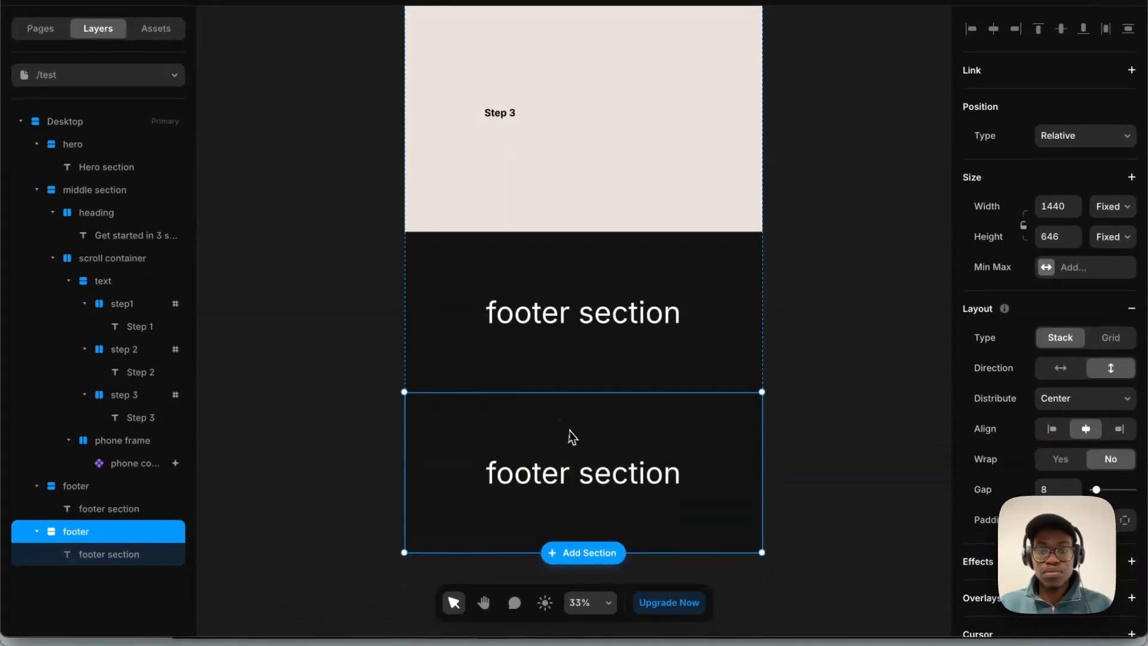
key(BackSpace)
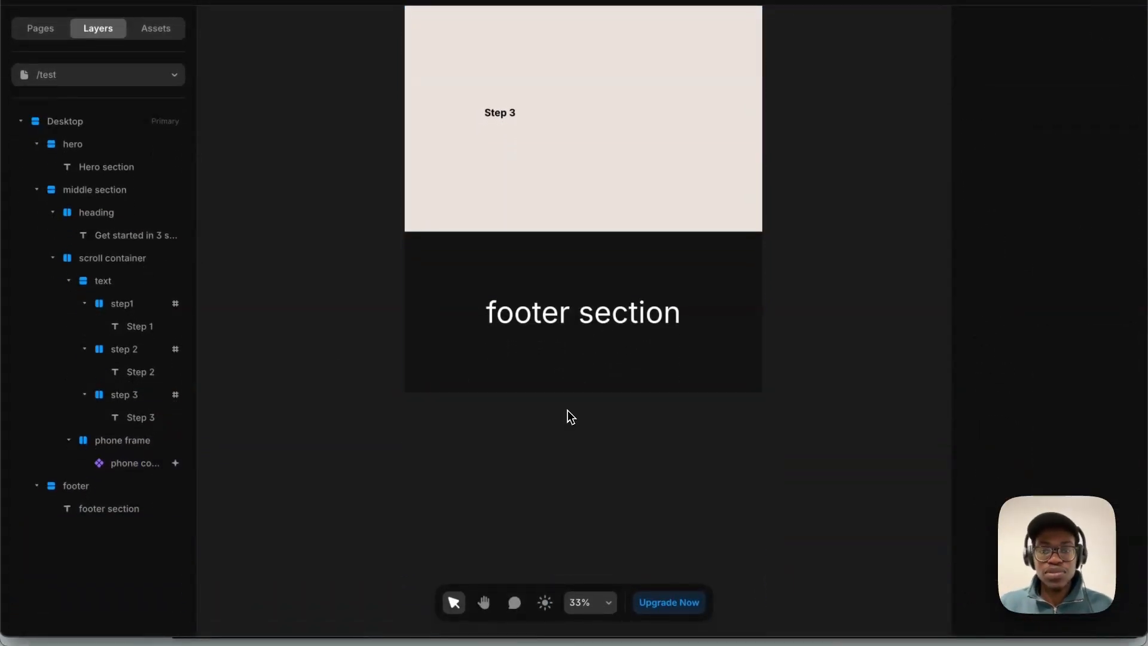
Turn the footer section into a new component named footer.
click(633, 259)
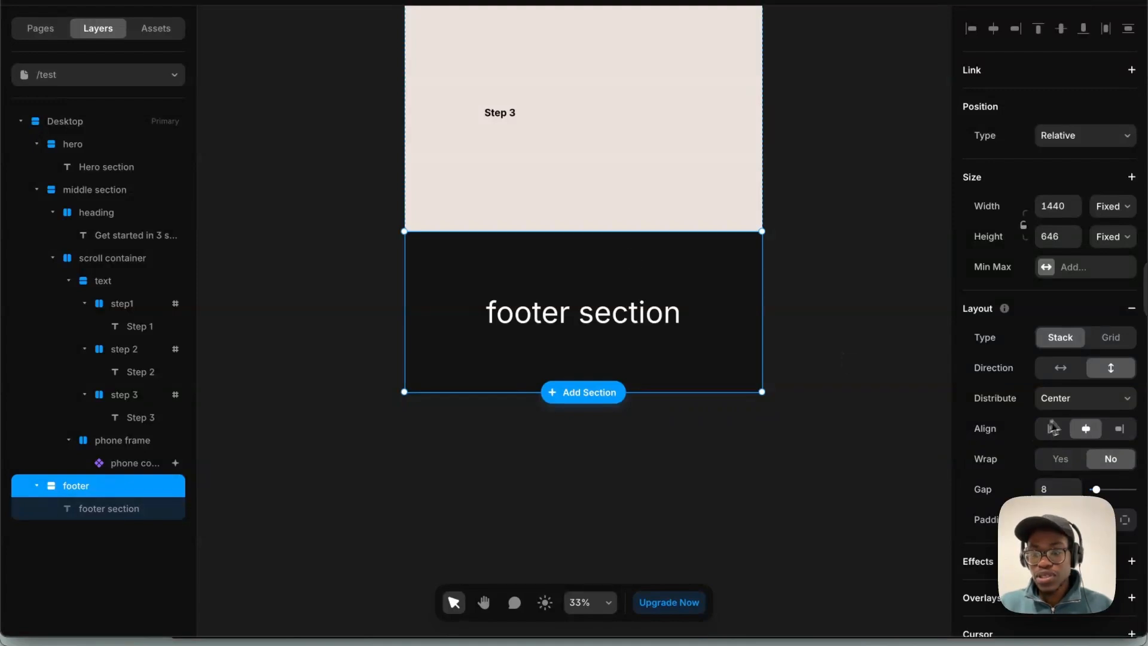
right_click(710, 296)
click(755, 147)
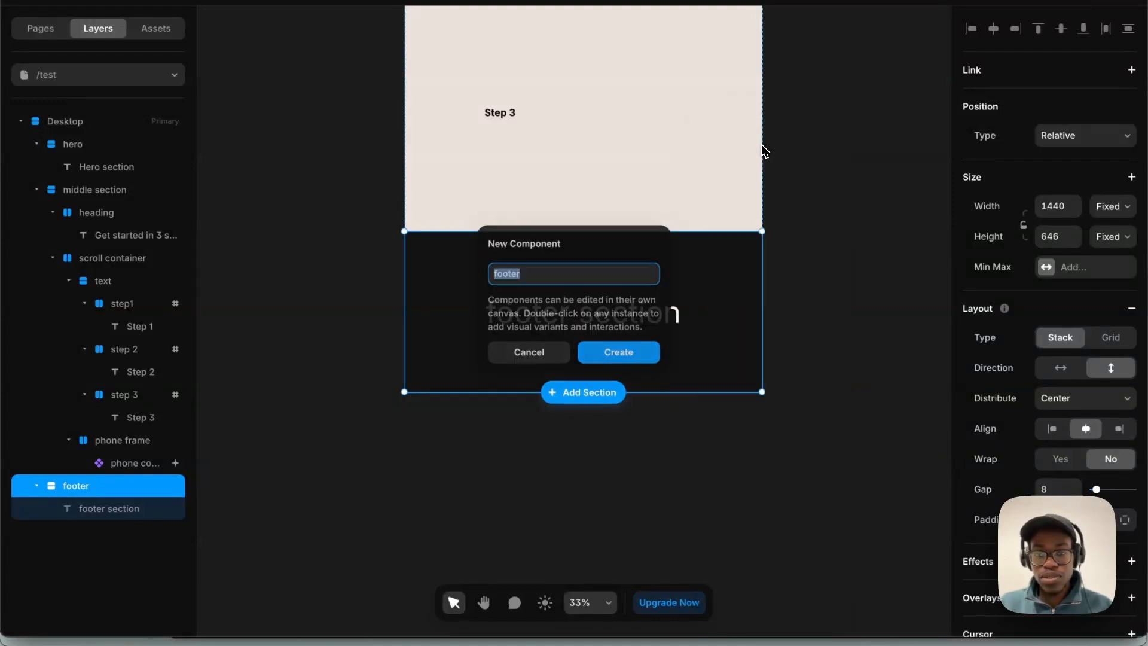
click(619, 351)
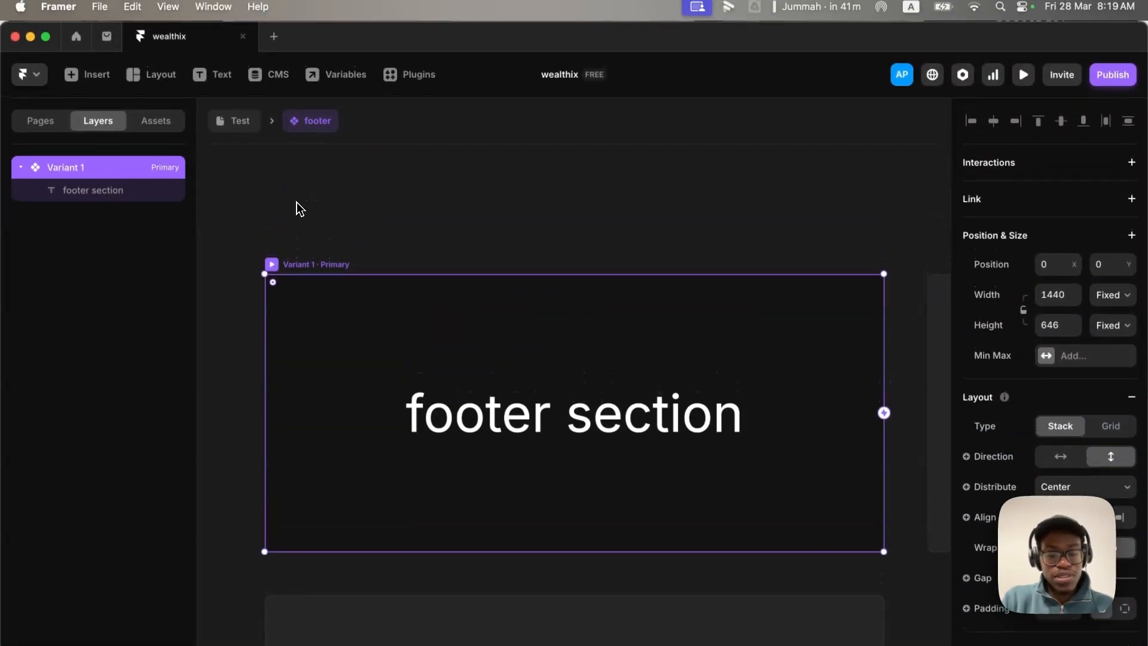
Rename the footer component's primary variant to "dark mode".
double_click(66, 167)
text(d)
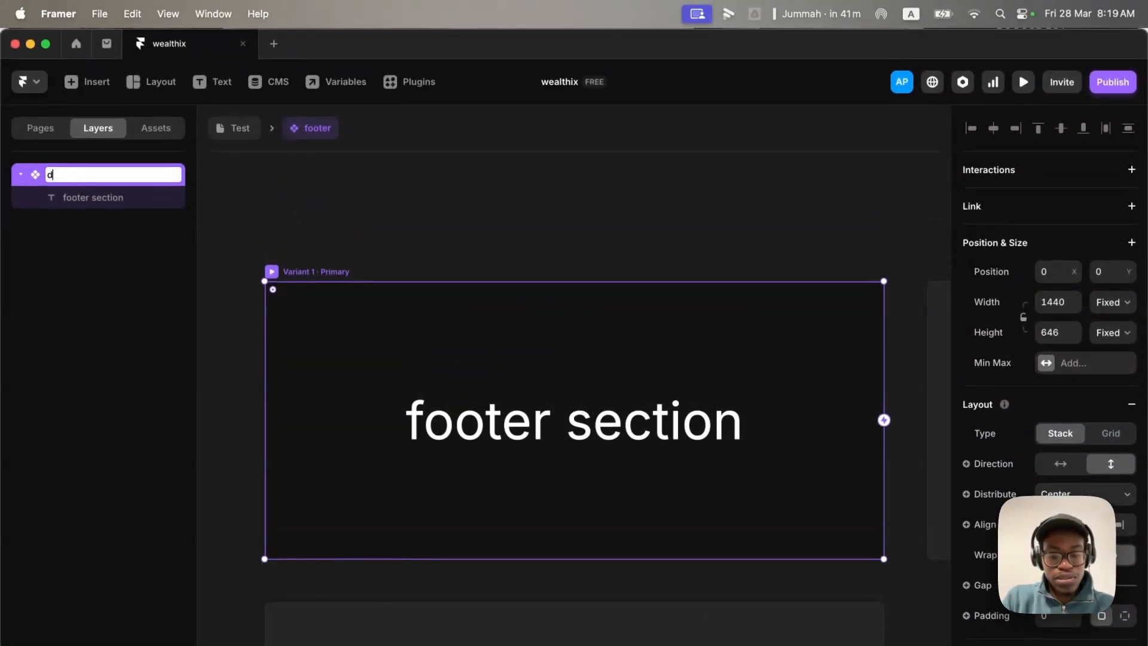
text(ark mode)
key(Return)
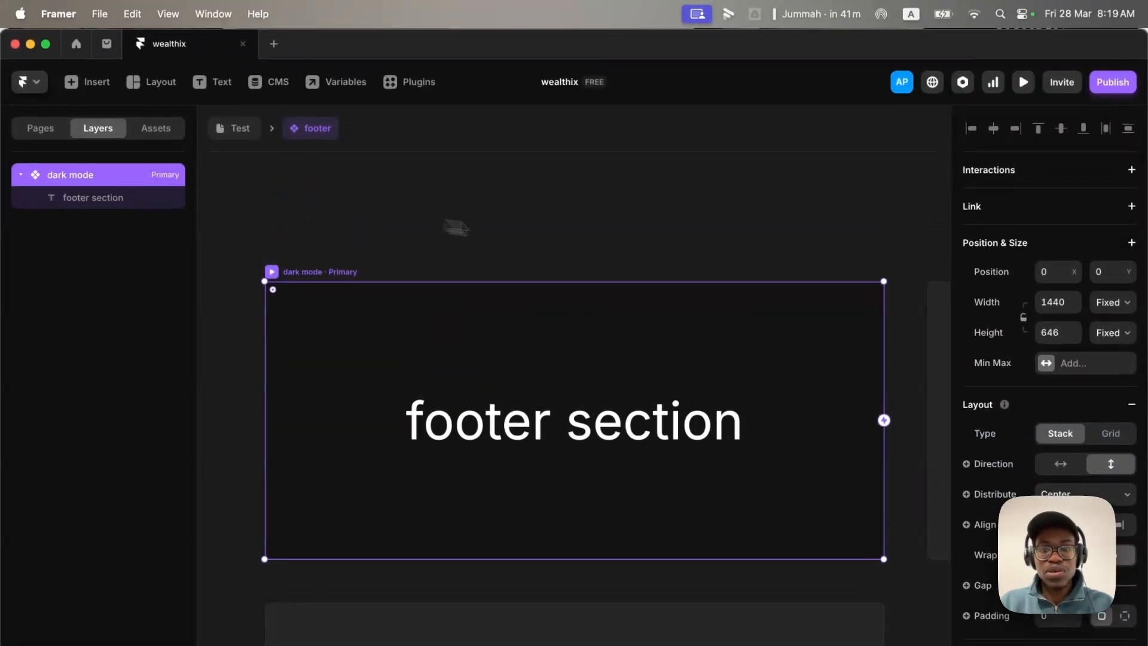
Add a second variant to the footer component and name it "light mode".
scroll(636, 335, right, 10)
click(706, 351)
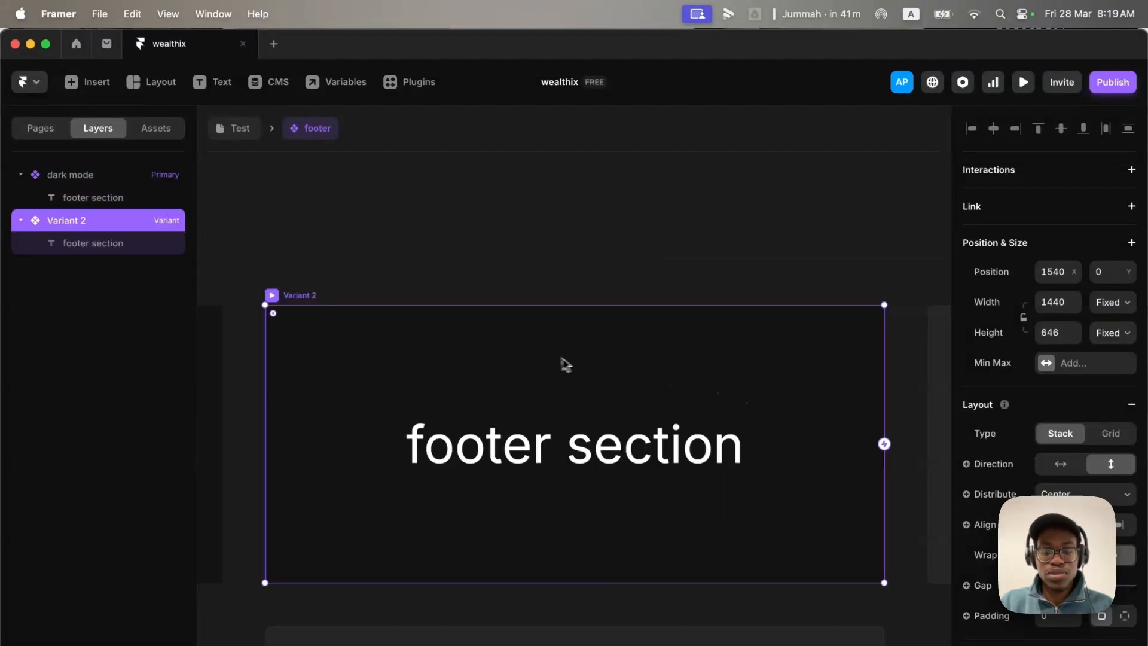
text(light mode)
key(Return)
Set the color of the footer section text in the light mode variant to black.
click(553, 470)
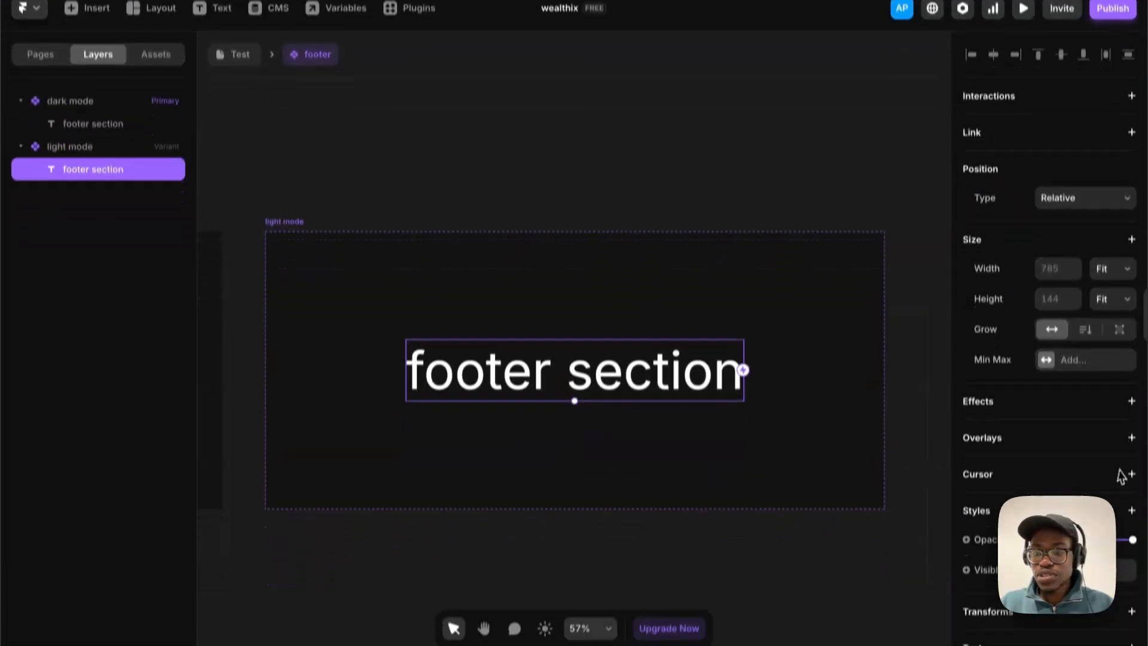
scroll(1121, 476, down, 10)
click(1047, 309)
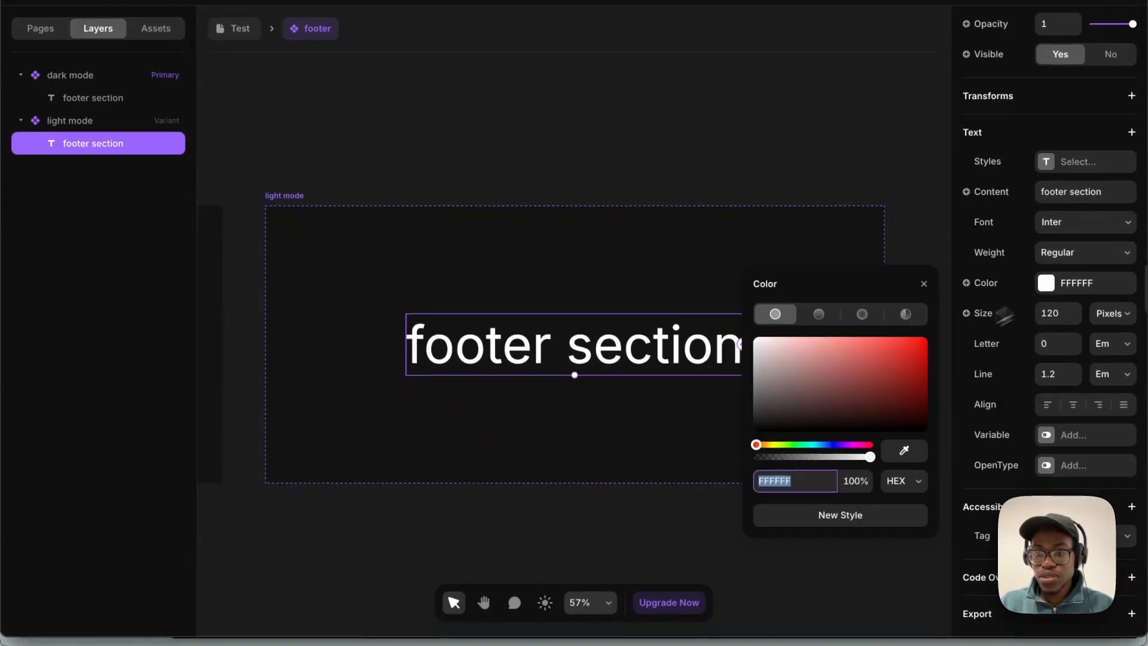
click(755, 454)
click(611, 501)
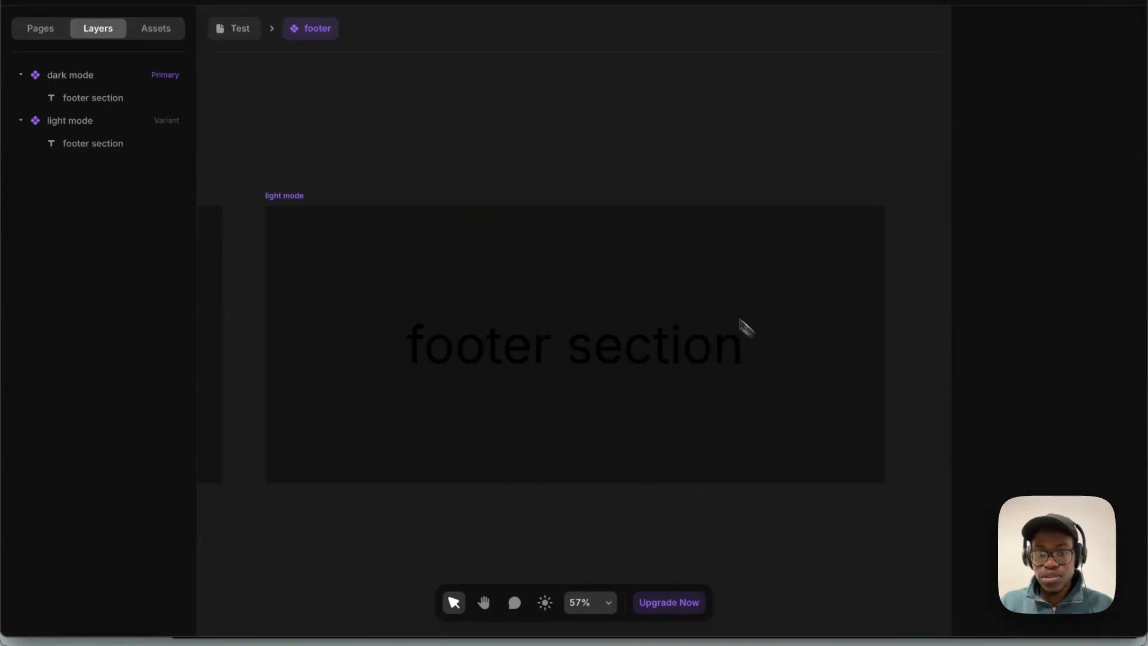
Change the light mode variant's background fill to the near-white color FAF5F5.
click(279, 197)
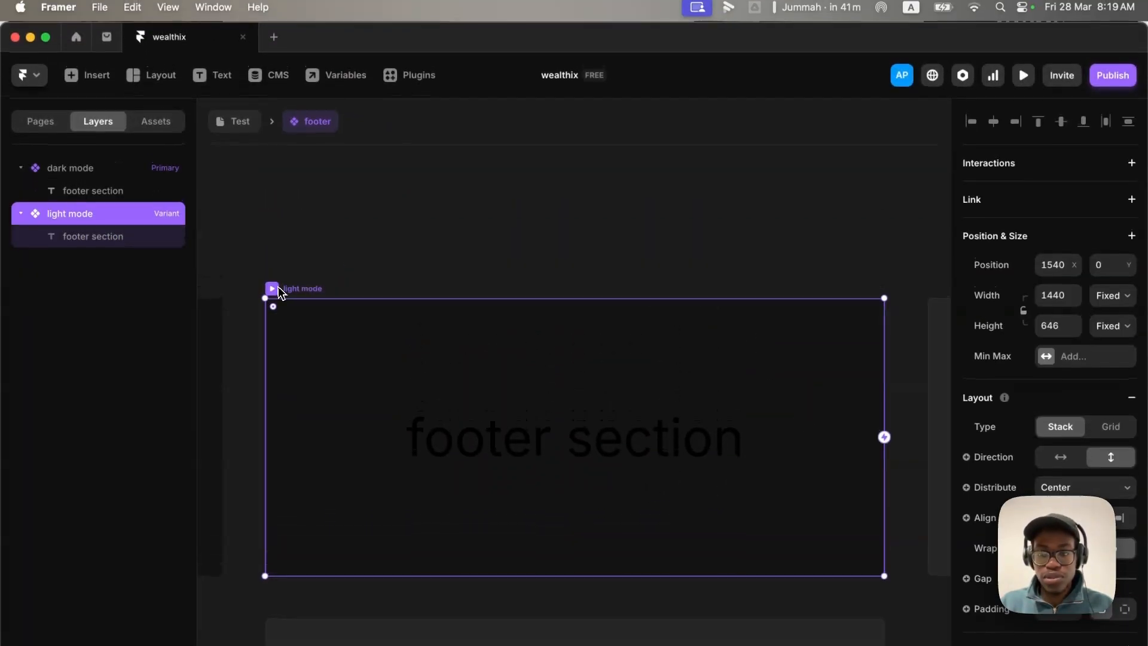
scroll(1071, 570, down, 10)
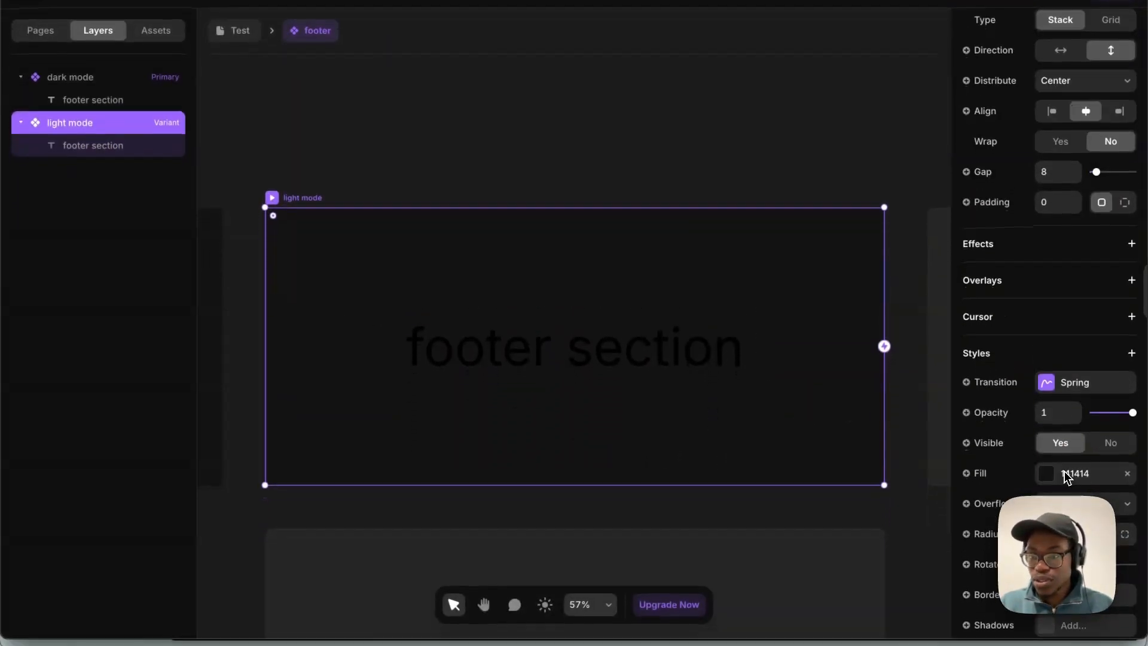
click(1046, 564)
drag(778, 437, 705, 442)
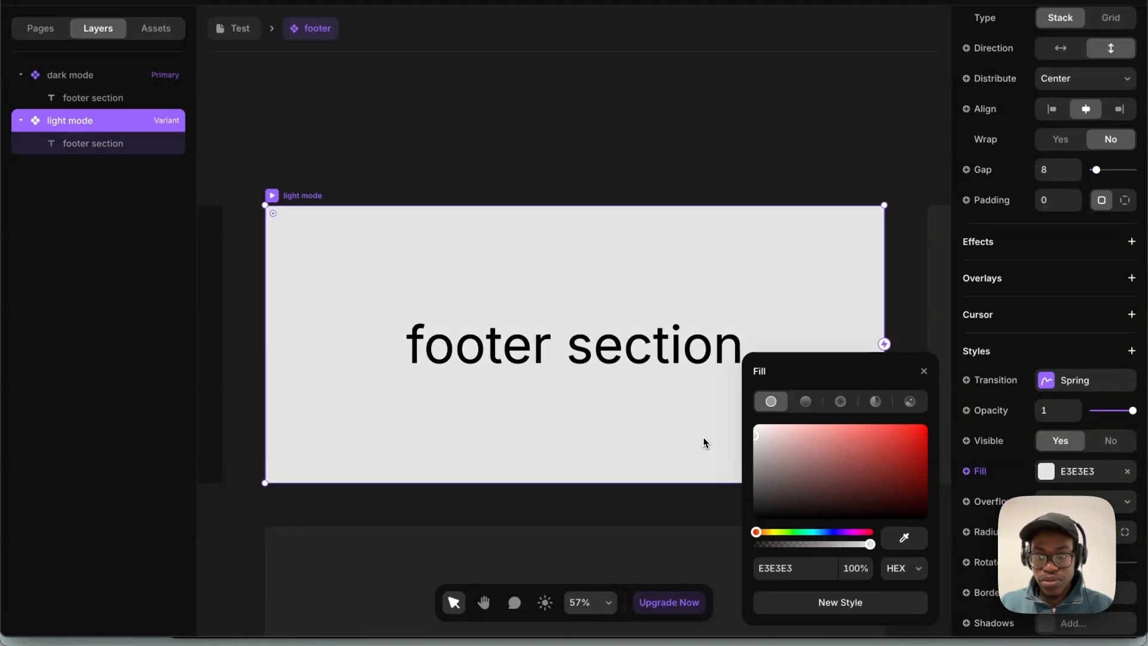
drag(774, 478, 759, 435)
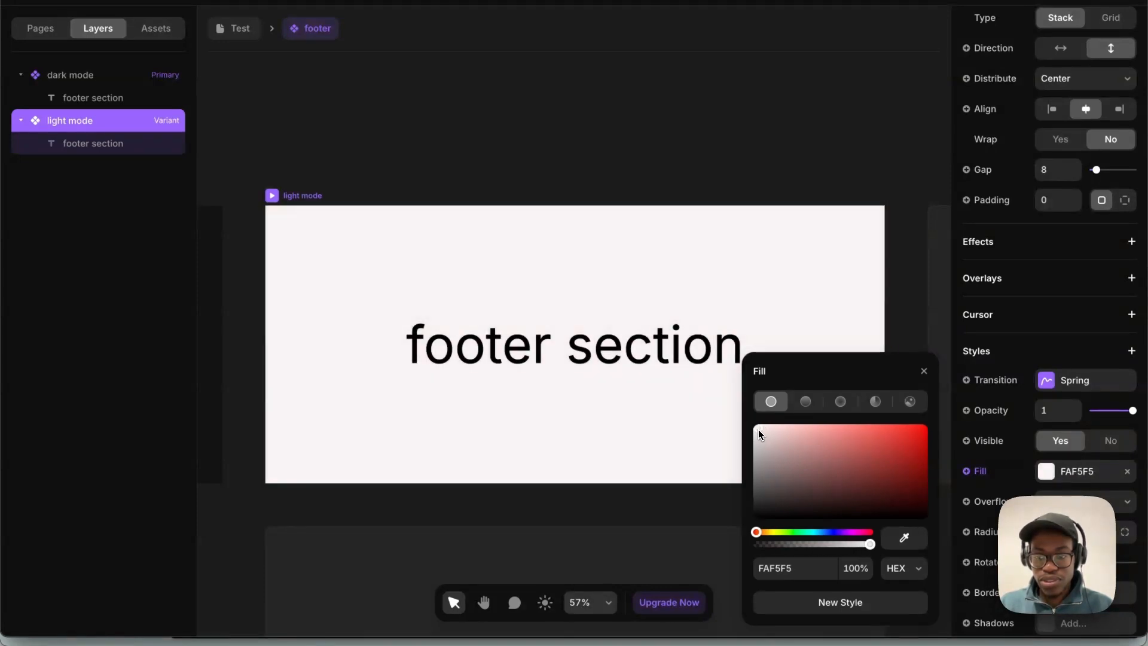
Change the light mode variant's background fill to a light beige.
click(764, 533)
drag(768, 493, 767, 442)
click(735, 179)
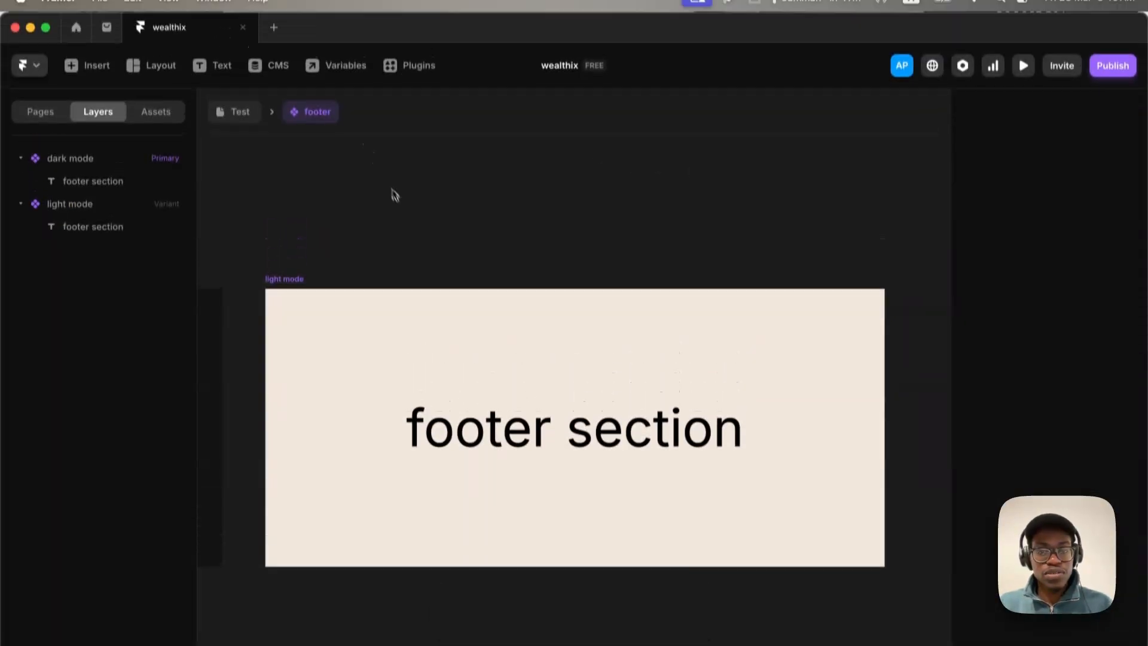
Return to the Test page and make the footer a scroll section.
click(235, 109)
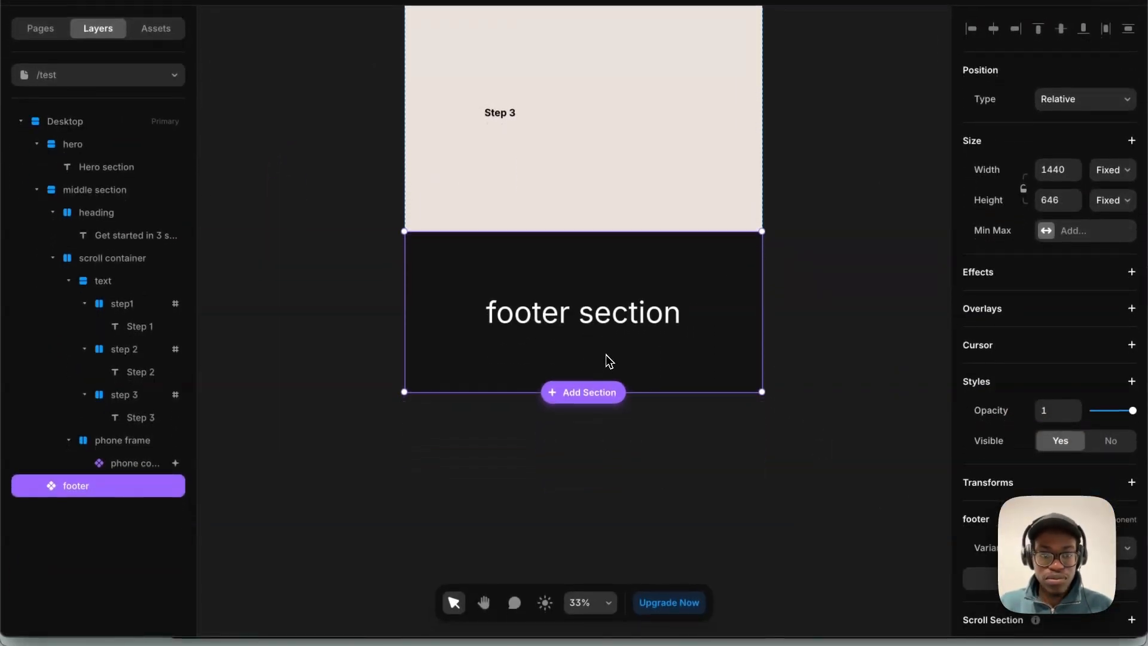
scroll(1052, 526, down, 3)
click(1125, 538)
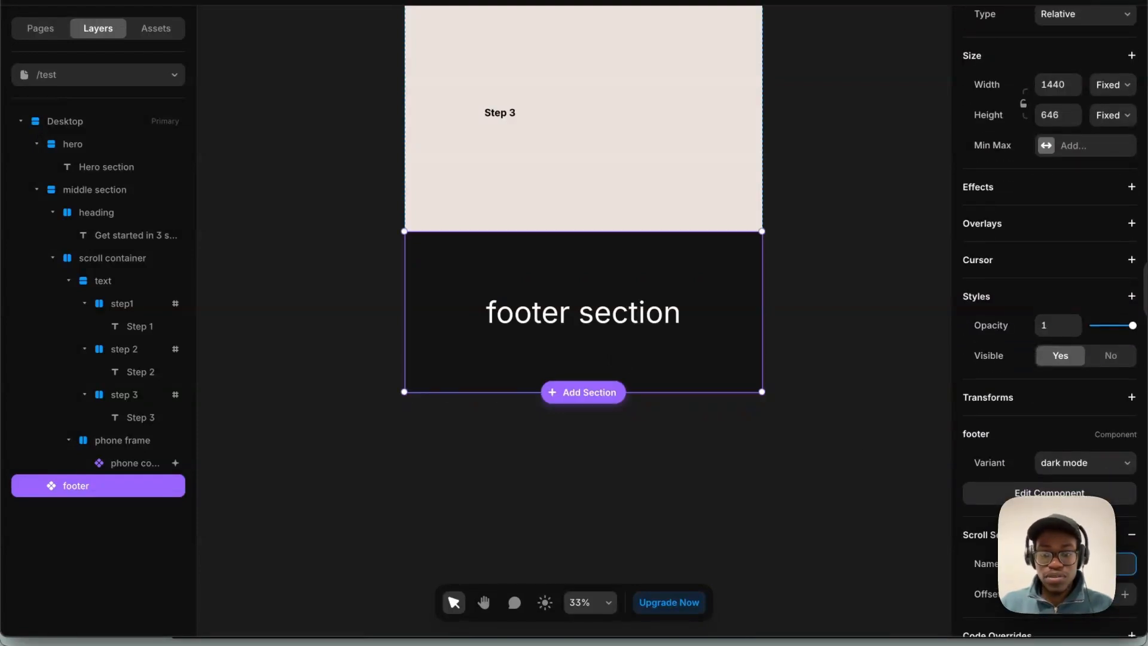
click(825, 443)
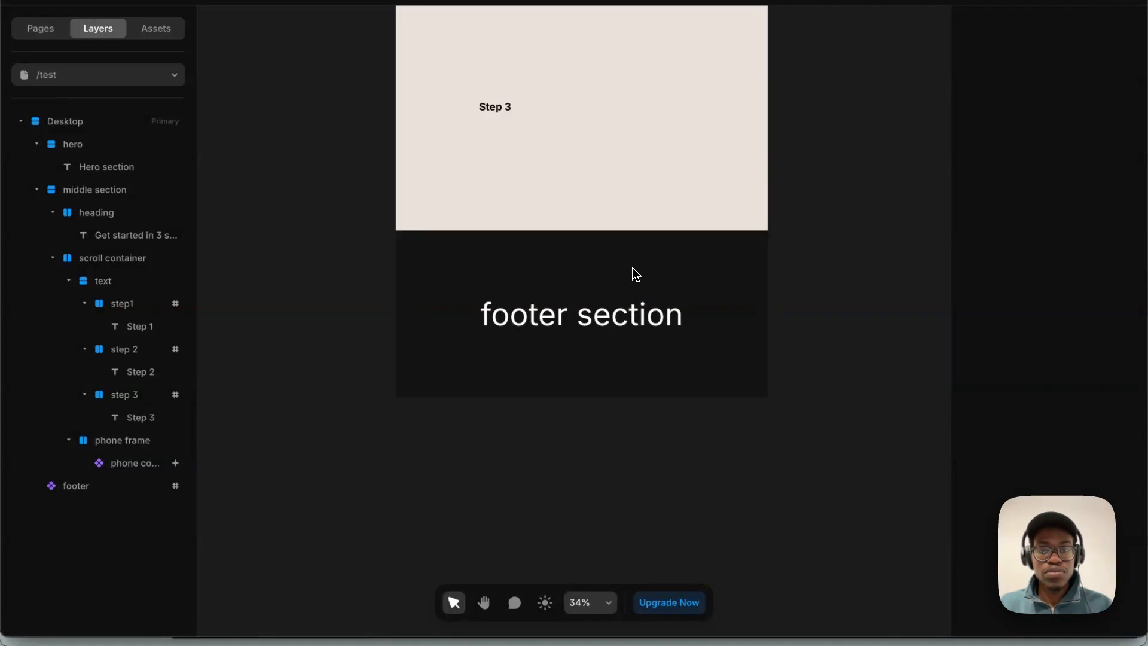
Duplicate the hero section and move the copy below the footer as the last section of the Desktop frame.
scroll(630, 269, down, 5)
scroll(618, 218, up, 3)
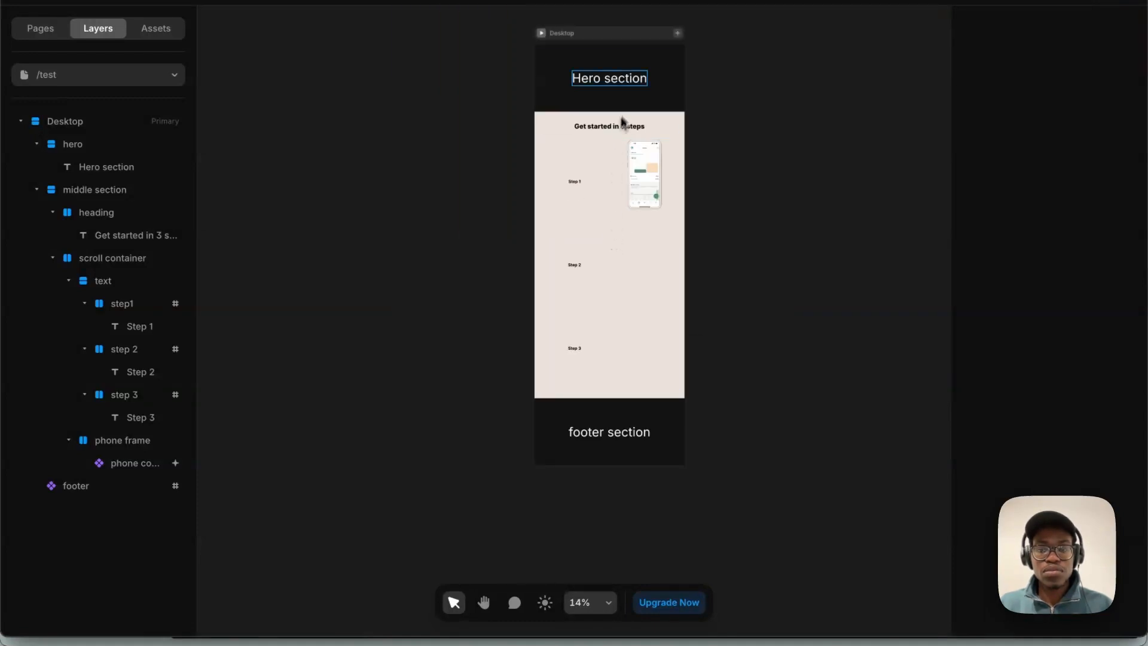
click(645, 97)
key(super+d)
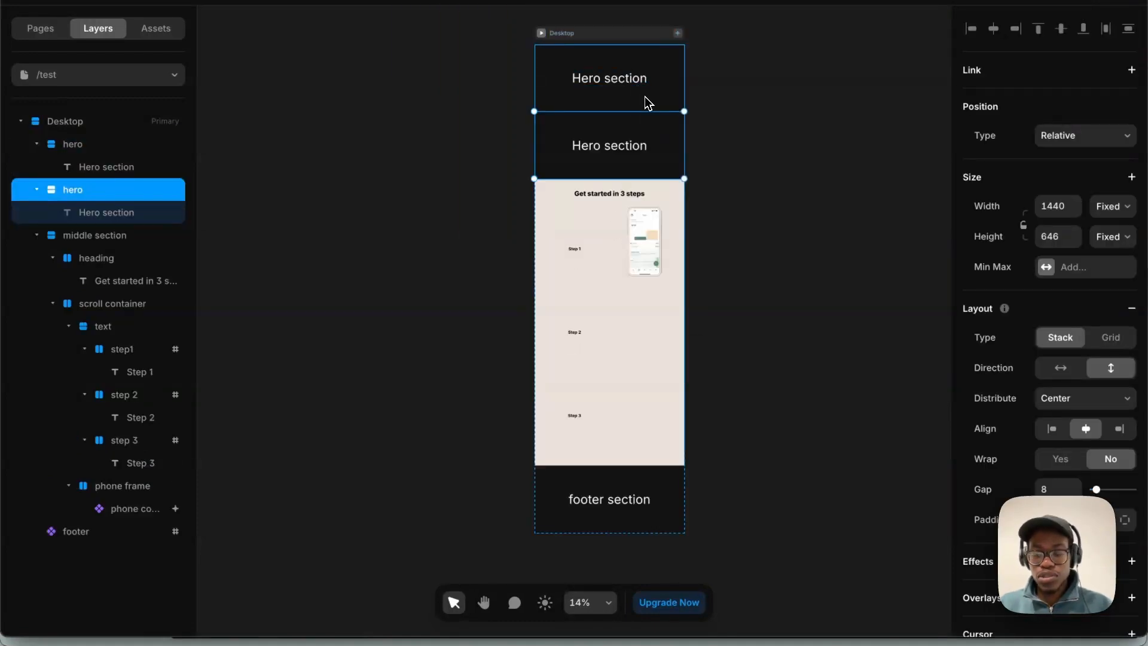
key(Down)
key(Down)
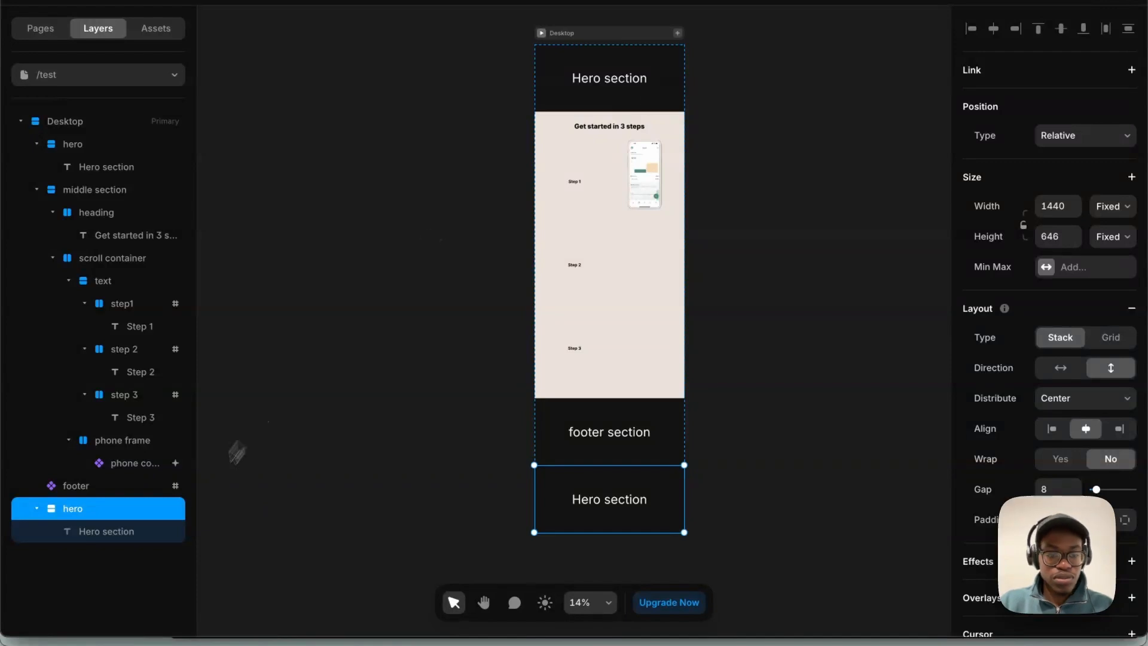
Change the text in the duplicated hero section below the footer to "spacer".
click(143, 539)
double_click(624, 501)
text(spacer)
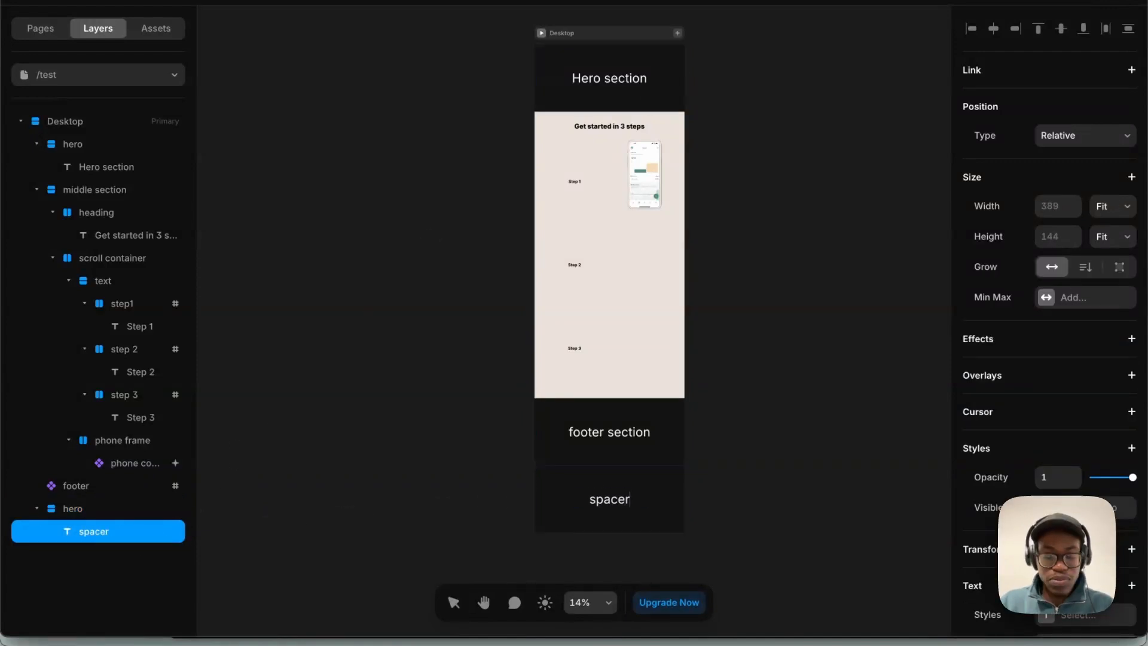
click(711, 445)
Add a Scroll Variant effect to the footer with the trigger Section in View.
click(635, 431)
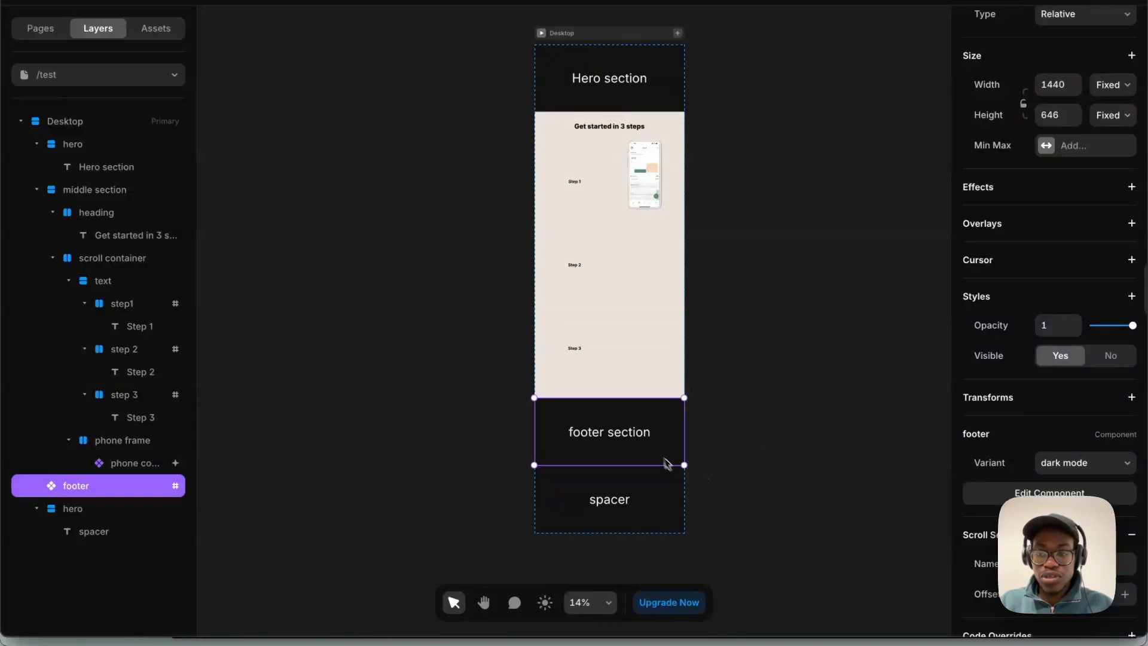
click(1130, 189)
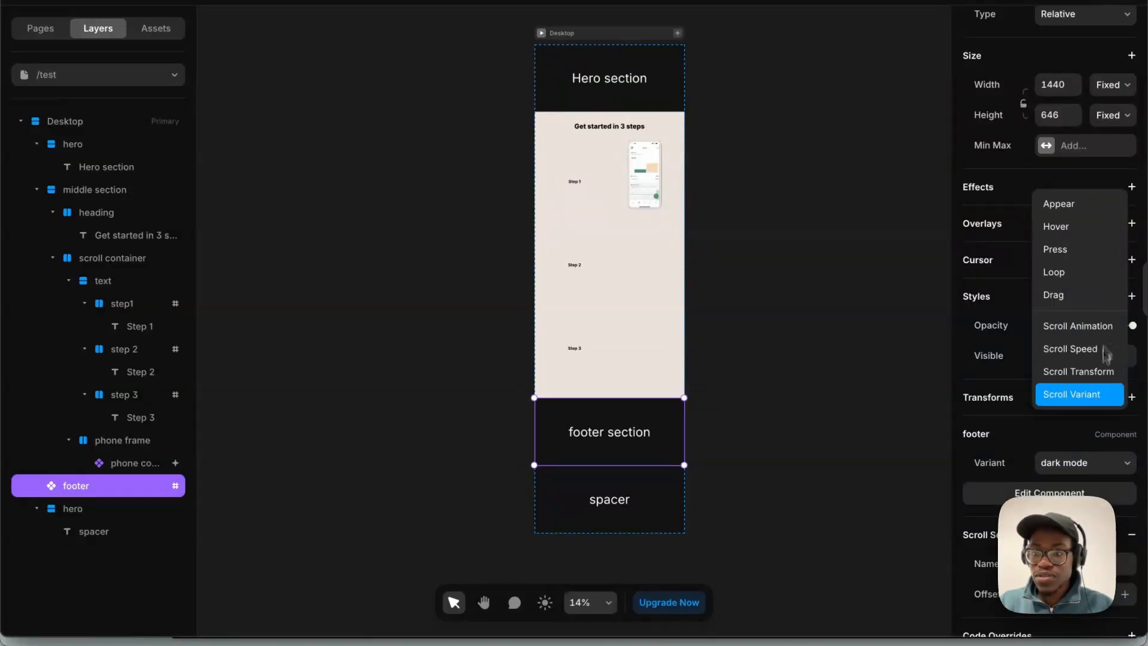
click(1097, 395)
click(878, 262)
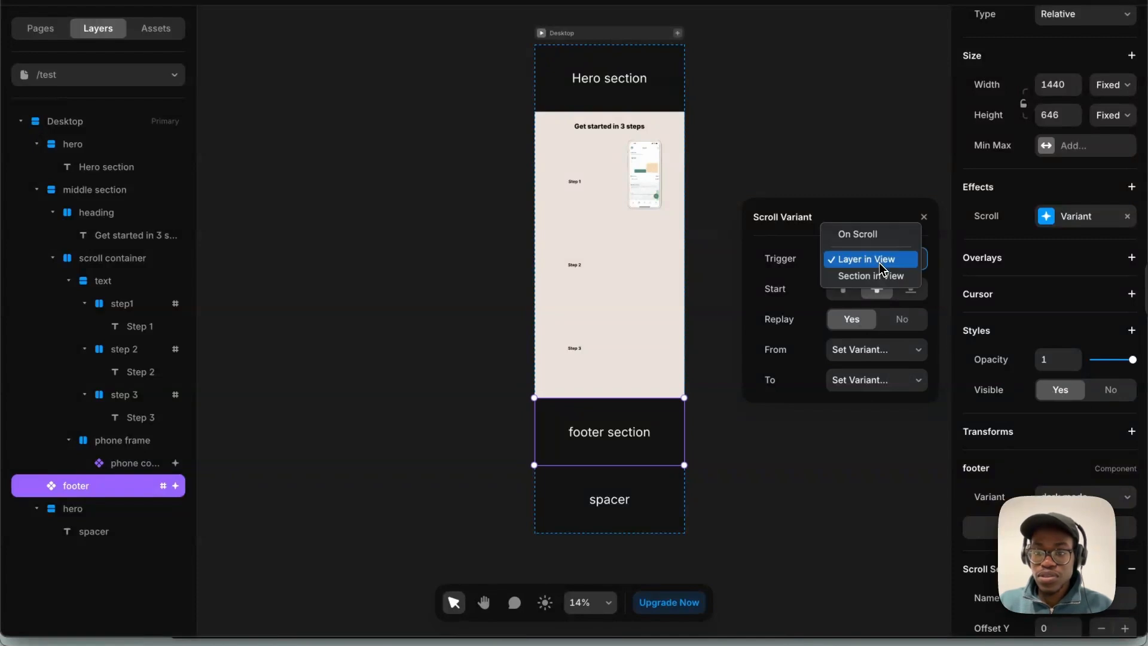
click(882, 273)
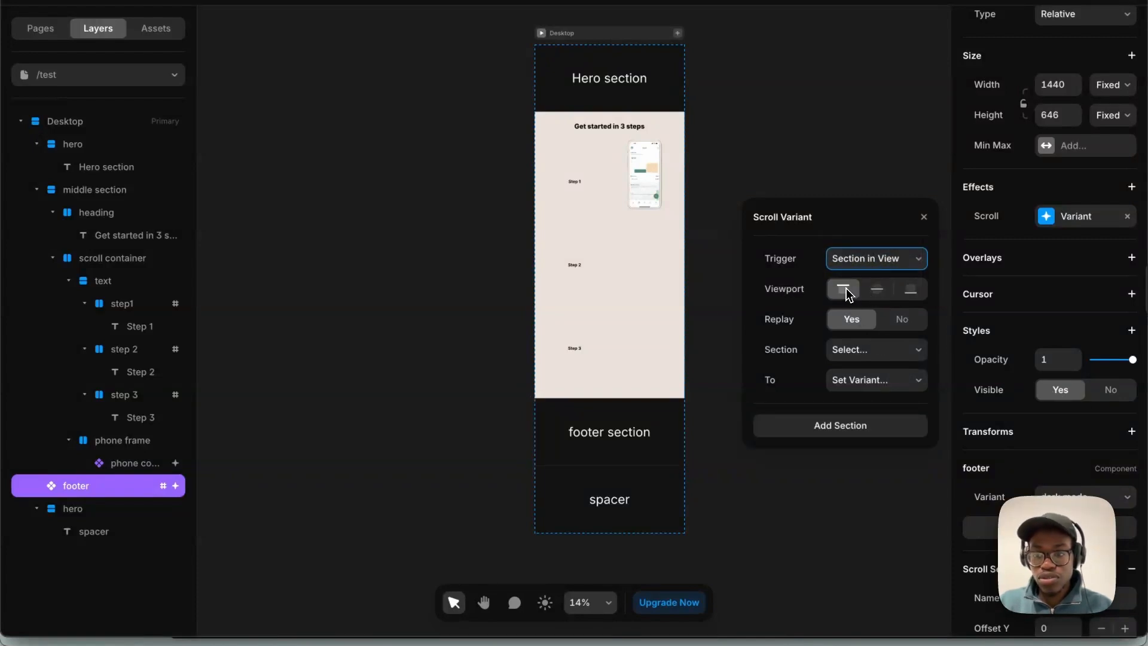
Set the footer's scroll variant effect to switch to light mode at the #footer section.
click(882, 356)
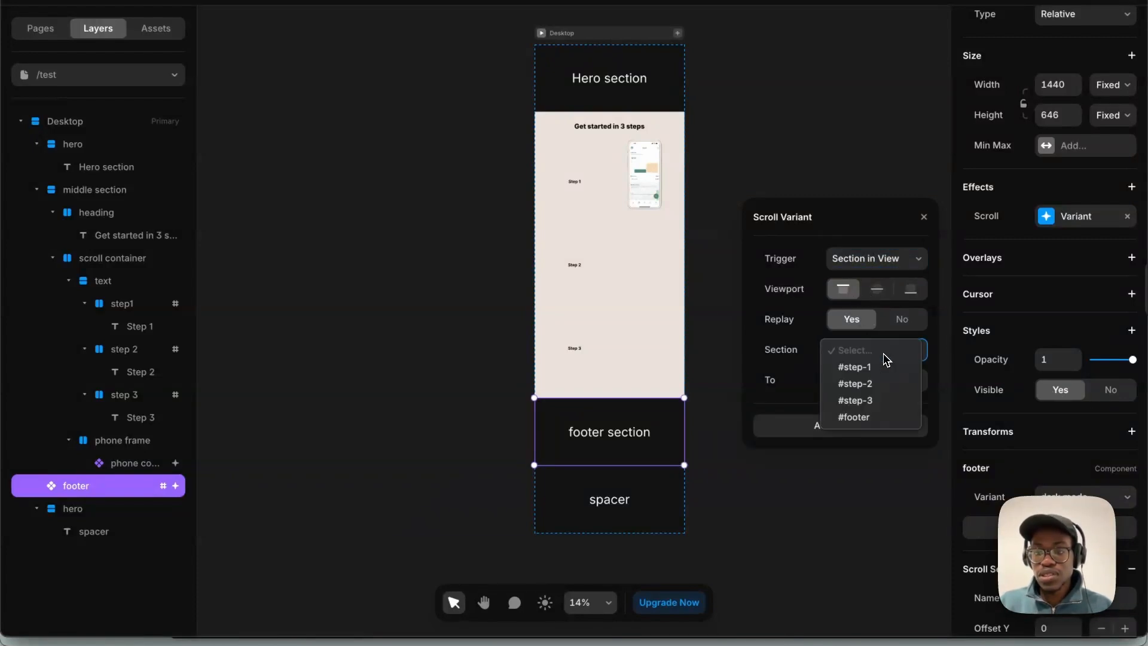
click(884, 415)
click(888, 383)
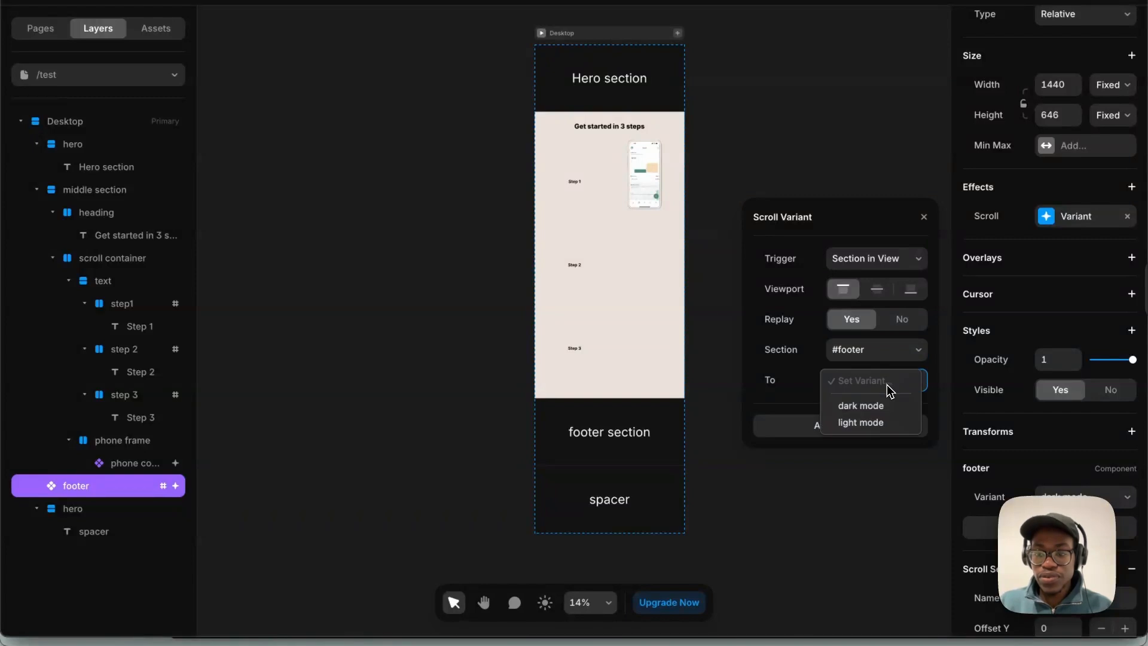
click(882, 423)
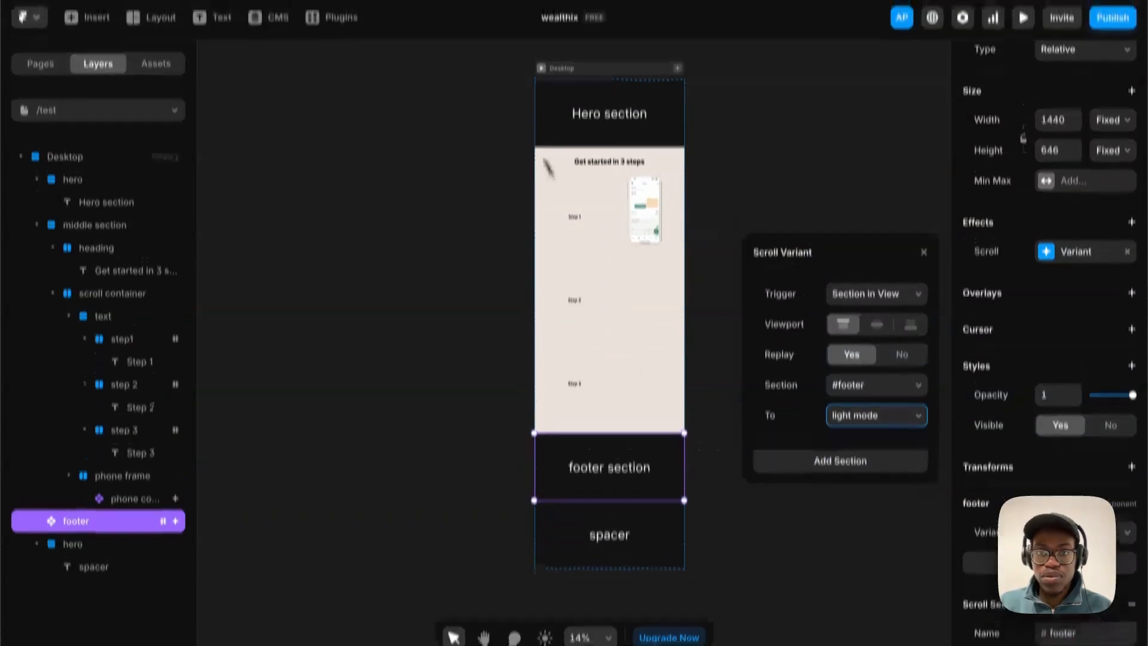
Preview the Desktop page and scroll back and forth around the footer to check its variant switch, then return to the canvas.
click(542, 68)
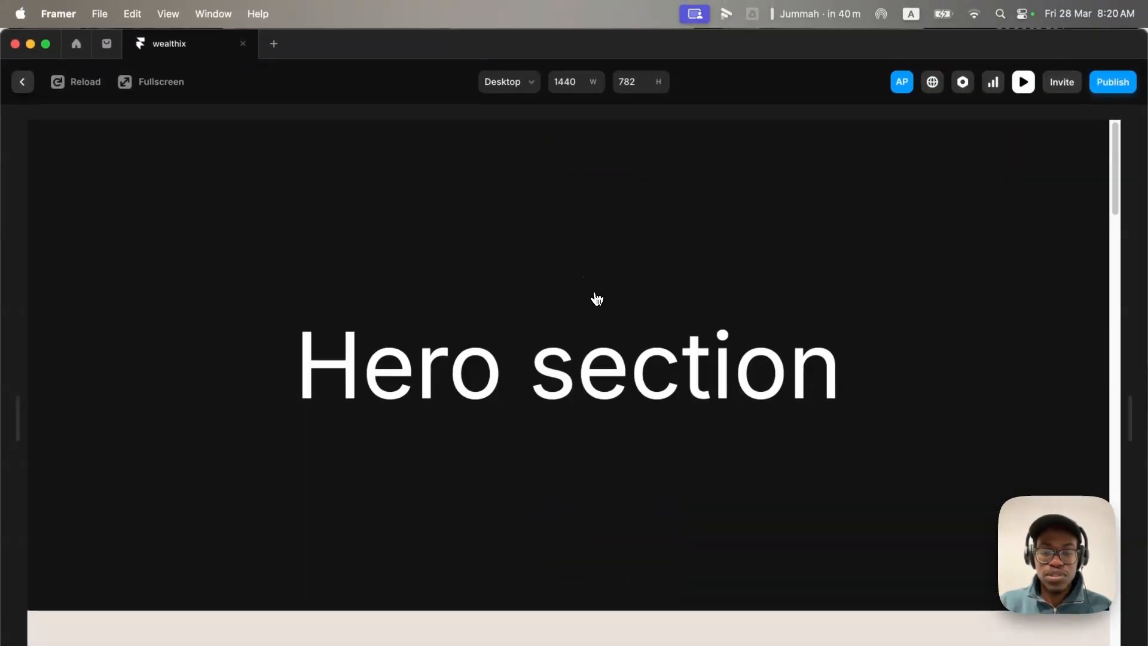
scroll(596, 297, down, 6)
scroll(596, 297, down, 15)
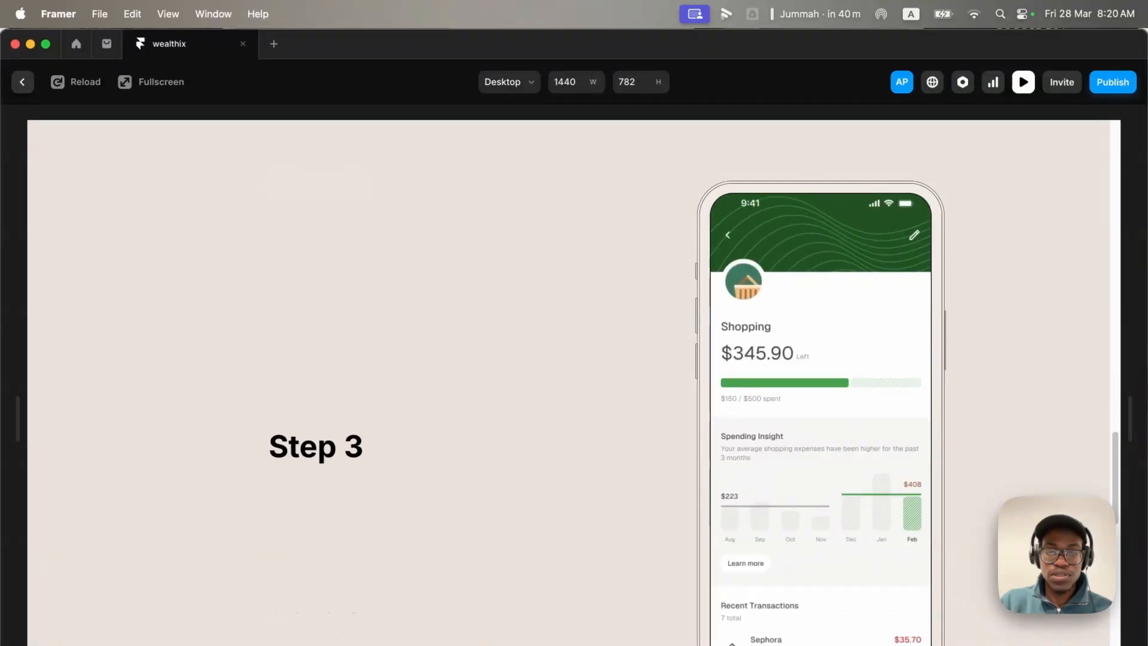
scroll(568, 382, down, 8)
scroll(568, 383, up, 7)
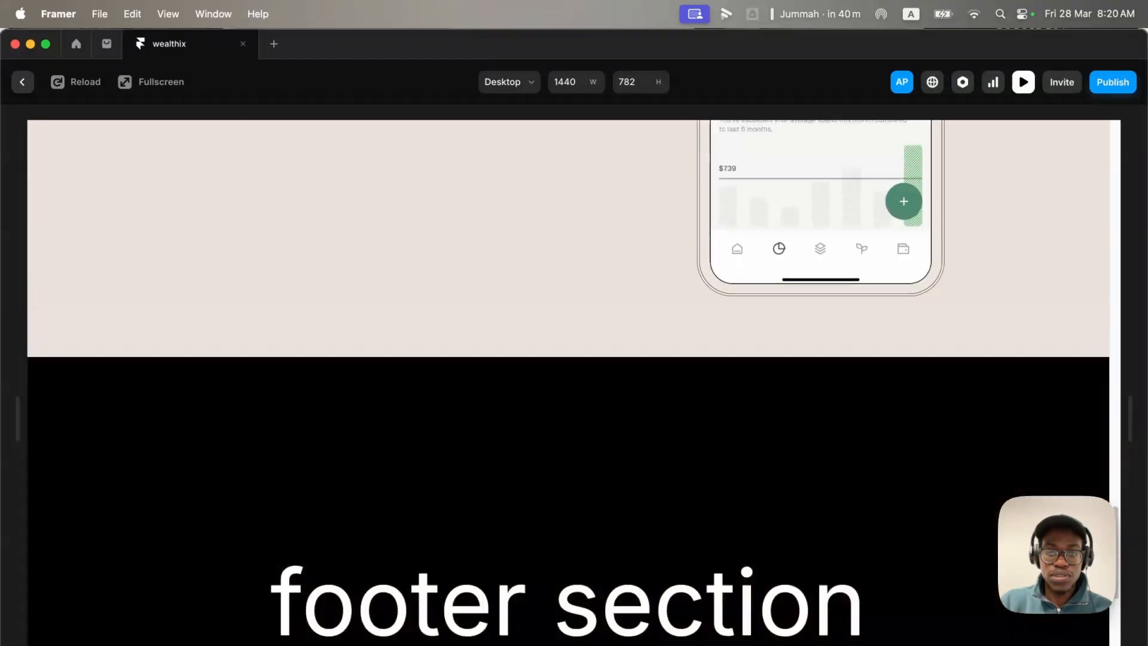
scroll(568, 382, down, 9)
scroll(568, 383, up, 8)
scroll(568, 383, down, 7)
scroll(659, 256, up, 5)
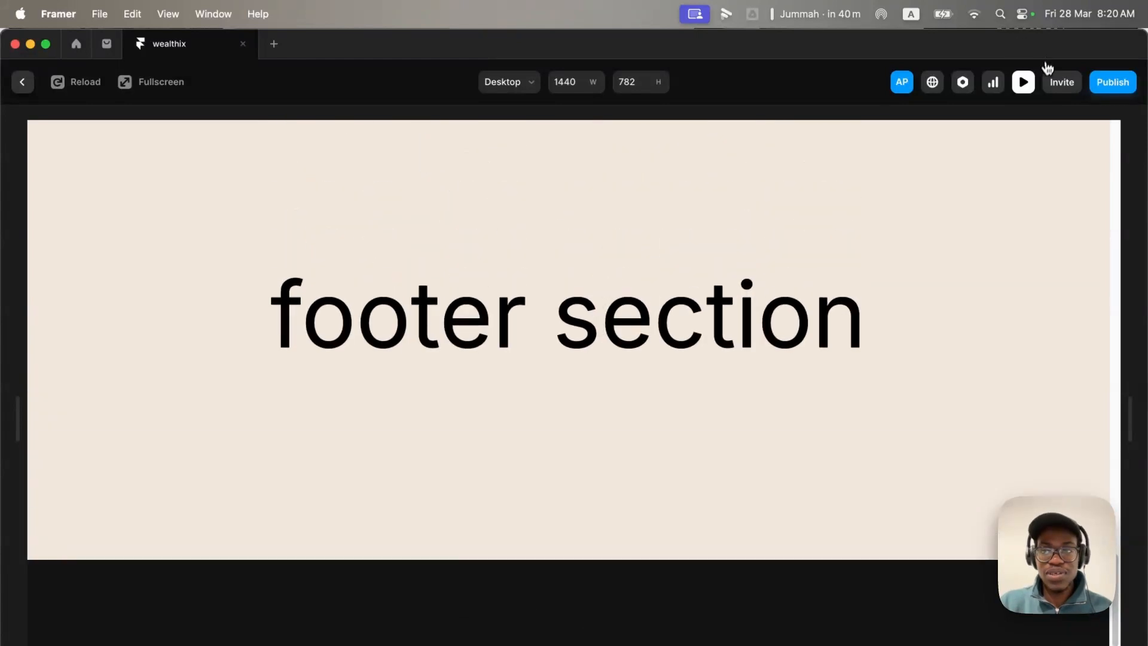
click(1024, 82)
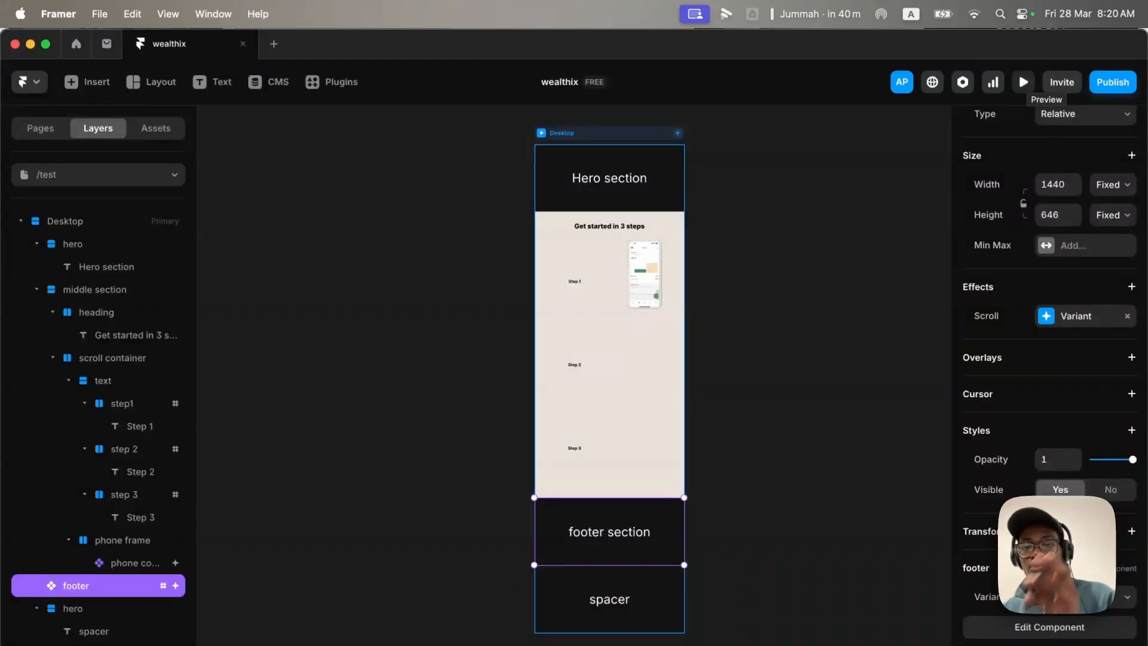